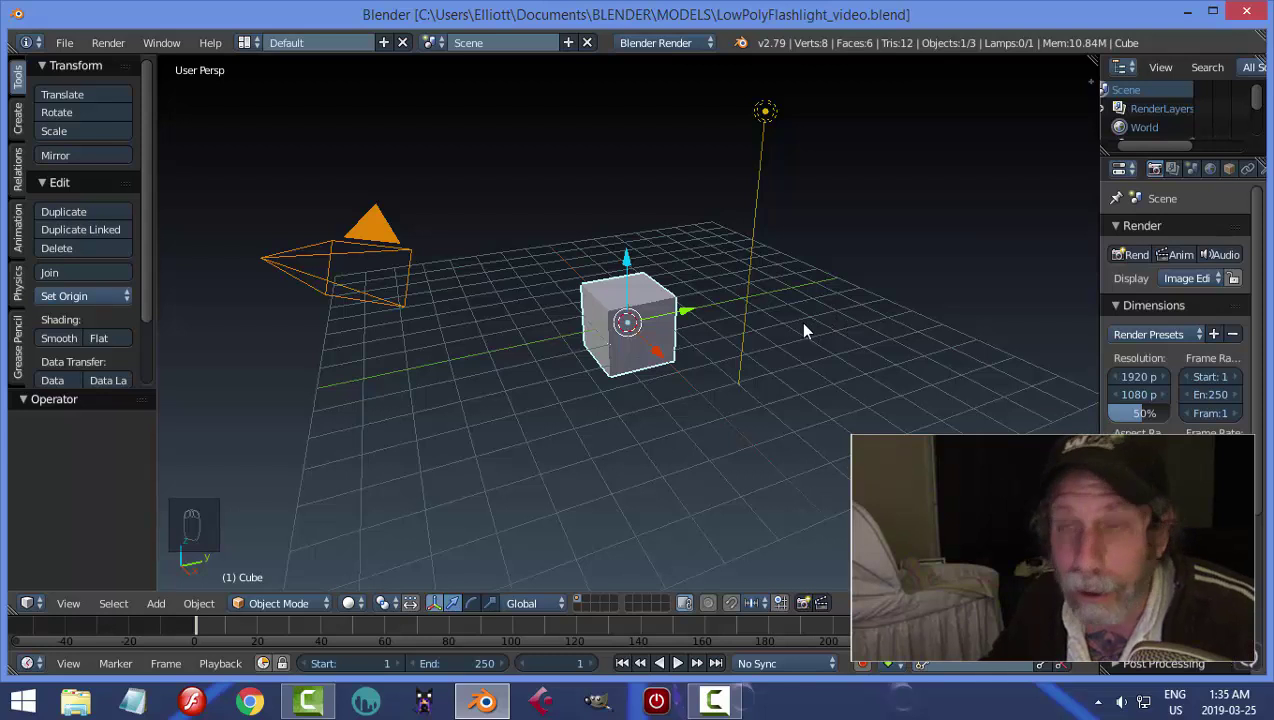
Delete all the default objects to leave the scene empty
key(a)
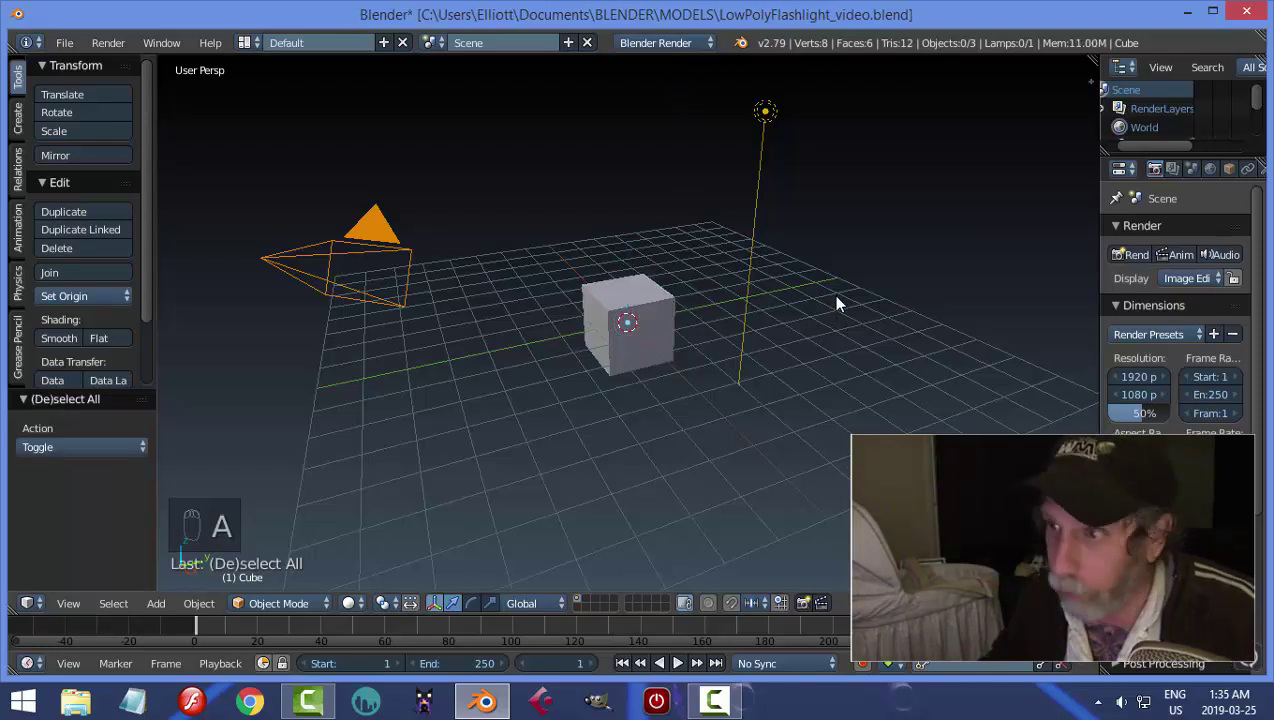
key(a)
key(x)
click(835, 298)
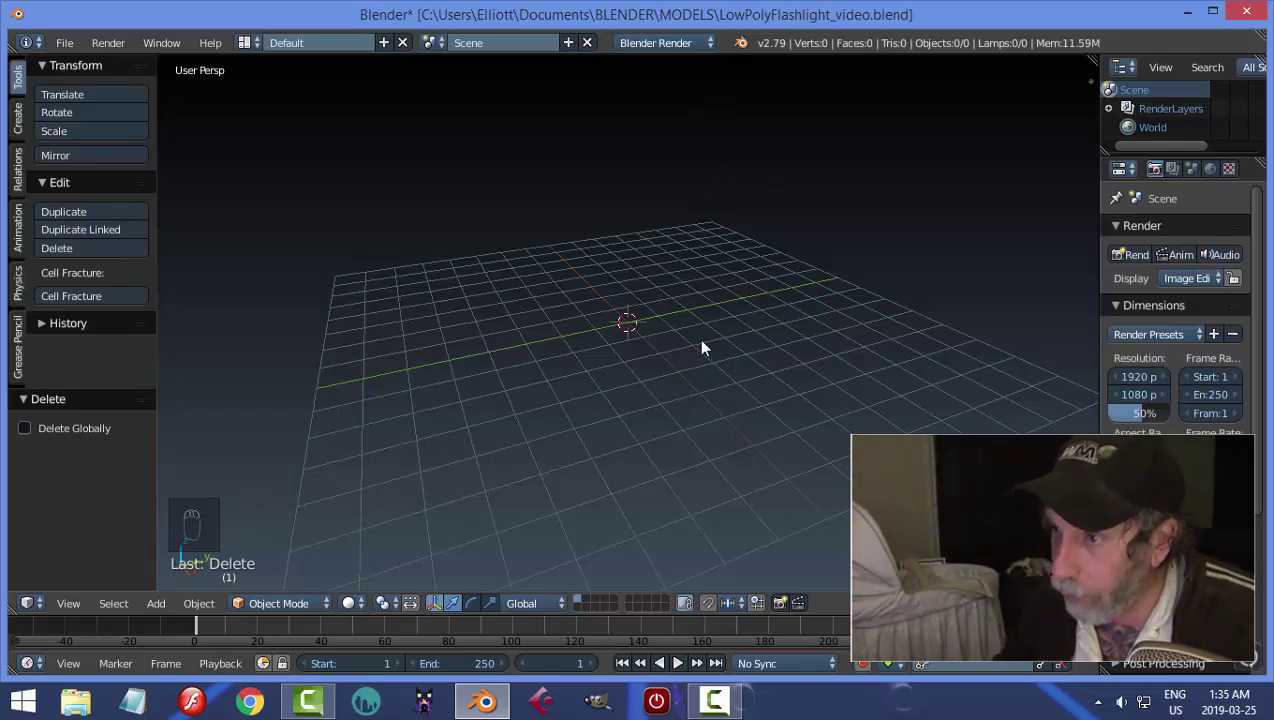
In the right orthographic view, add a mesh cylinder and set its vertices to 8
key(KP_3)
key(KP_5)
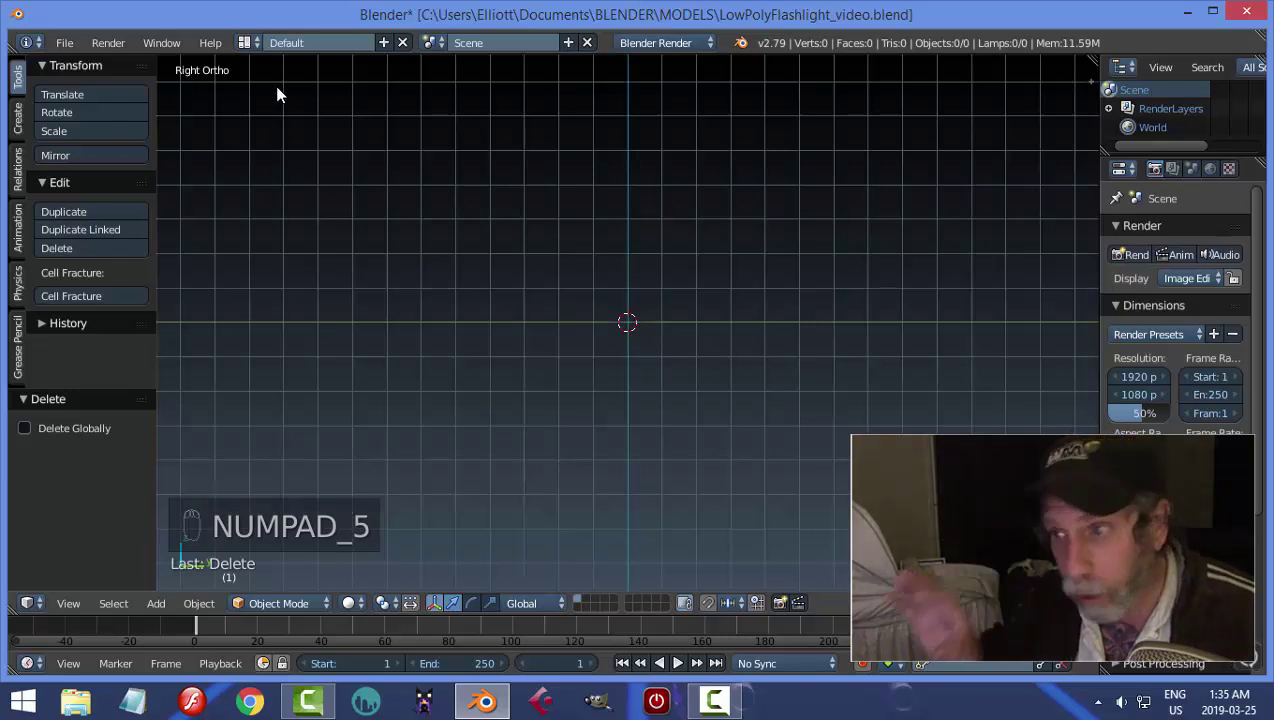
key(shift+a)
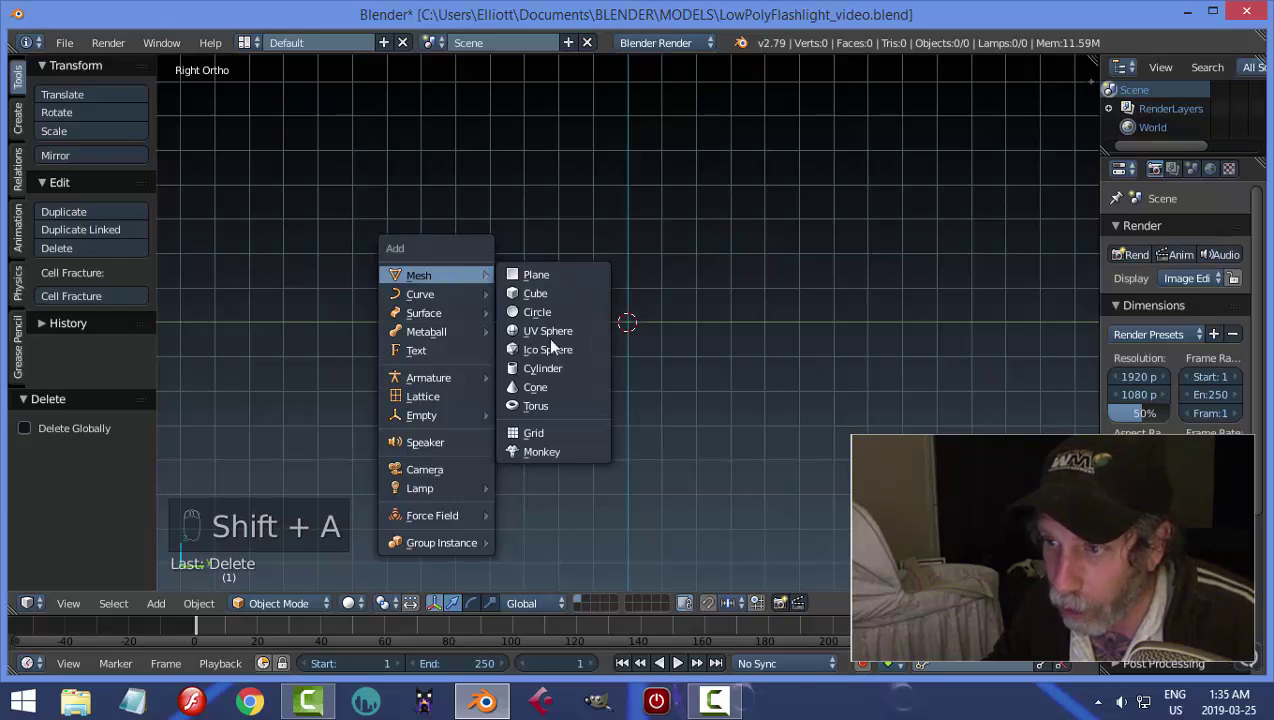
click(545, 366)
click(93, 447)
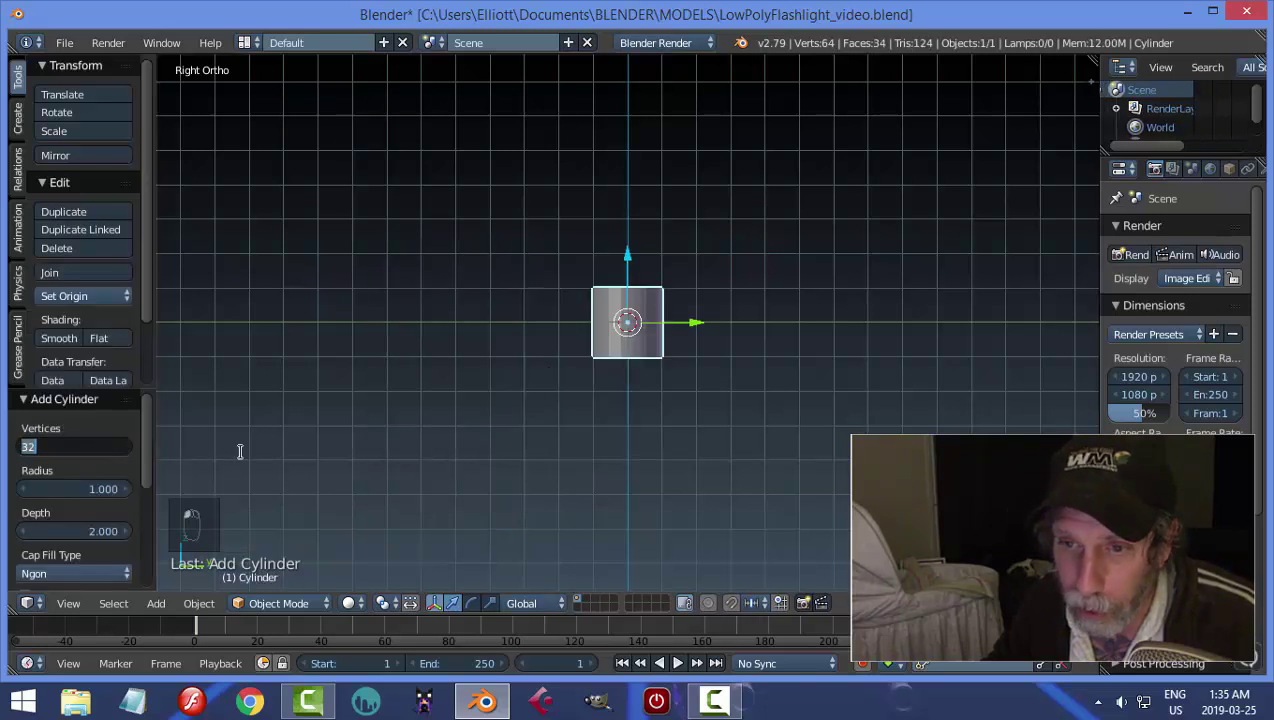
text(8)
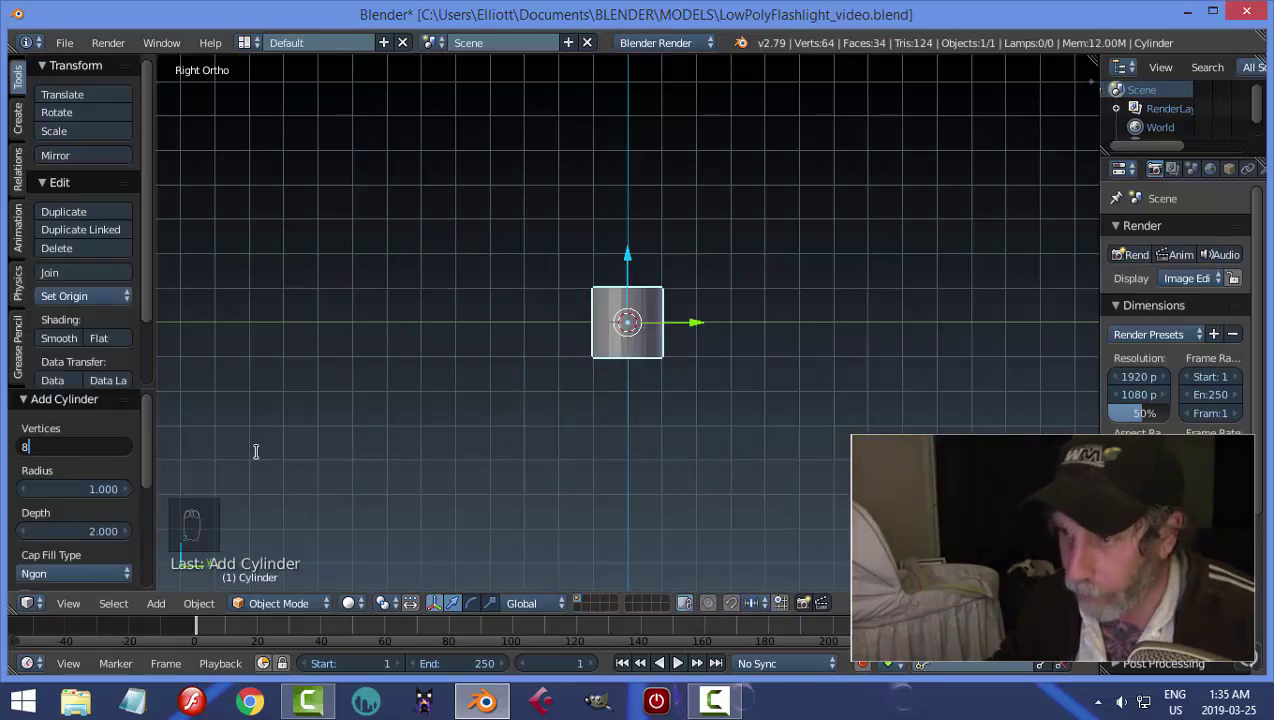
key(Return)
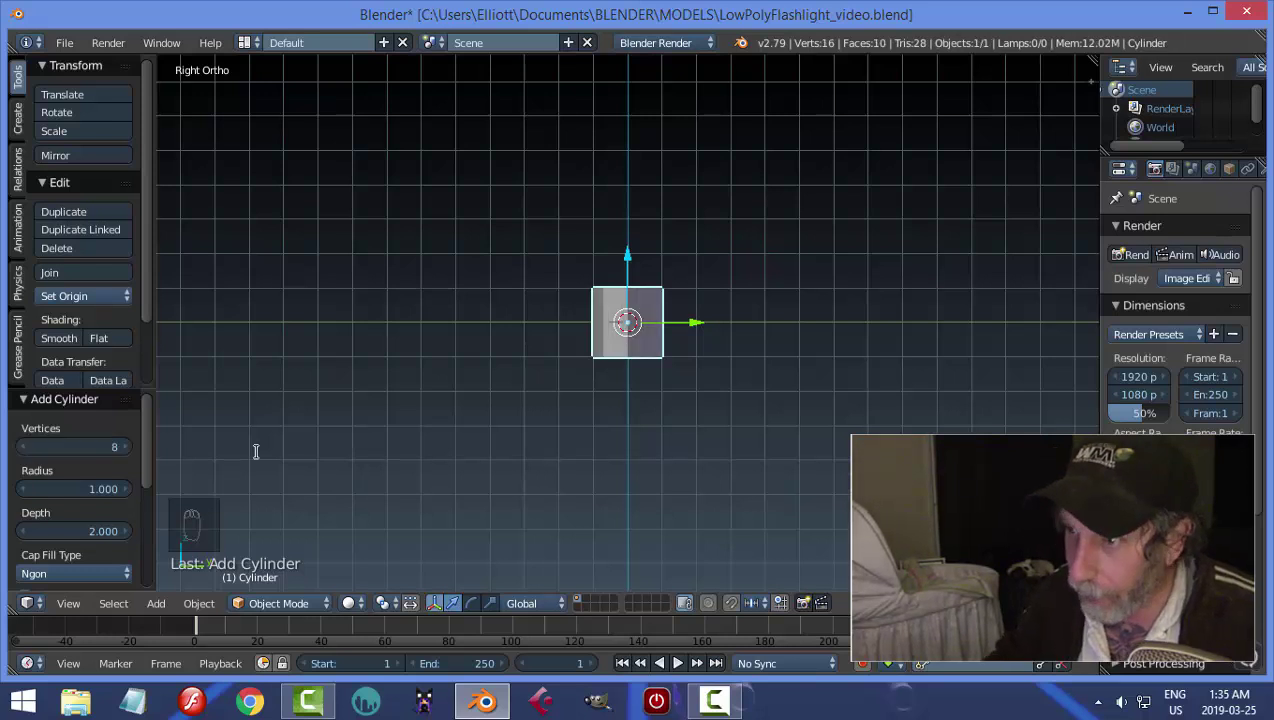
Rotate the cylinder 90° about the X axis and raise it 1 unit along Z
scroll(642, 436, up, 2)
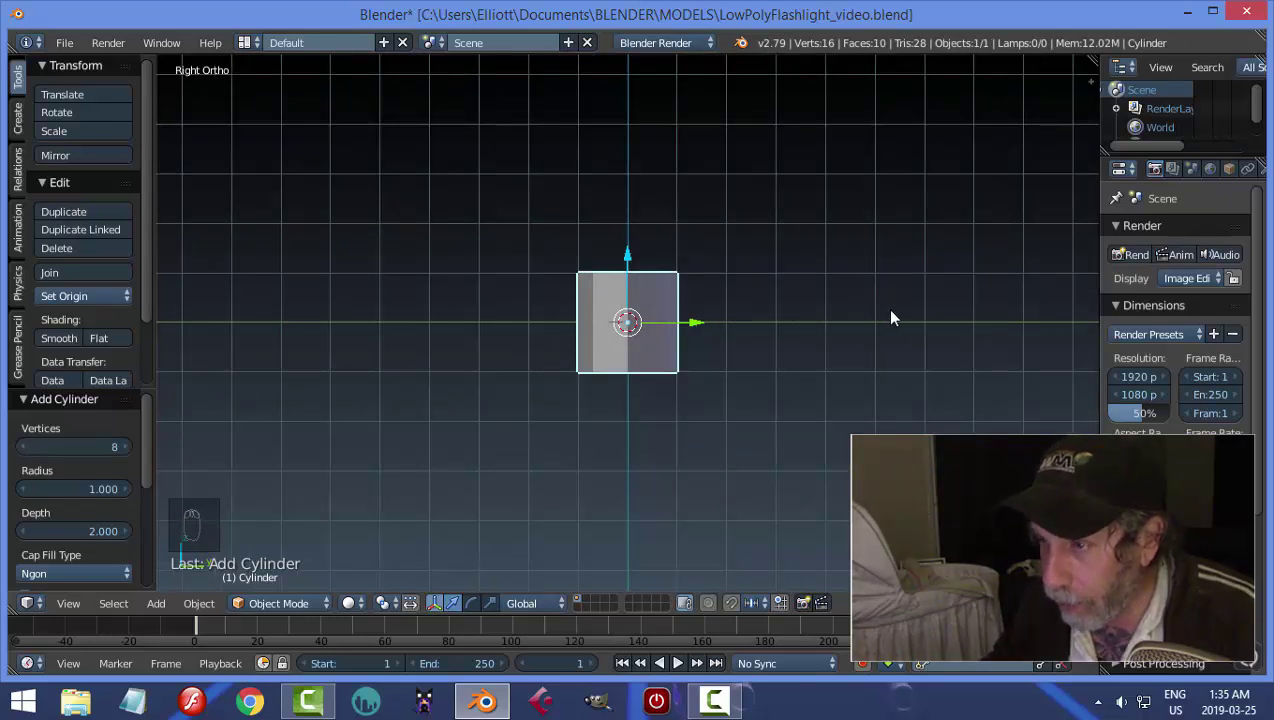
text(r)
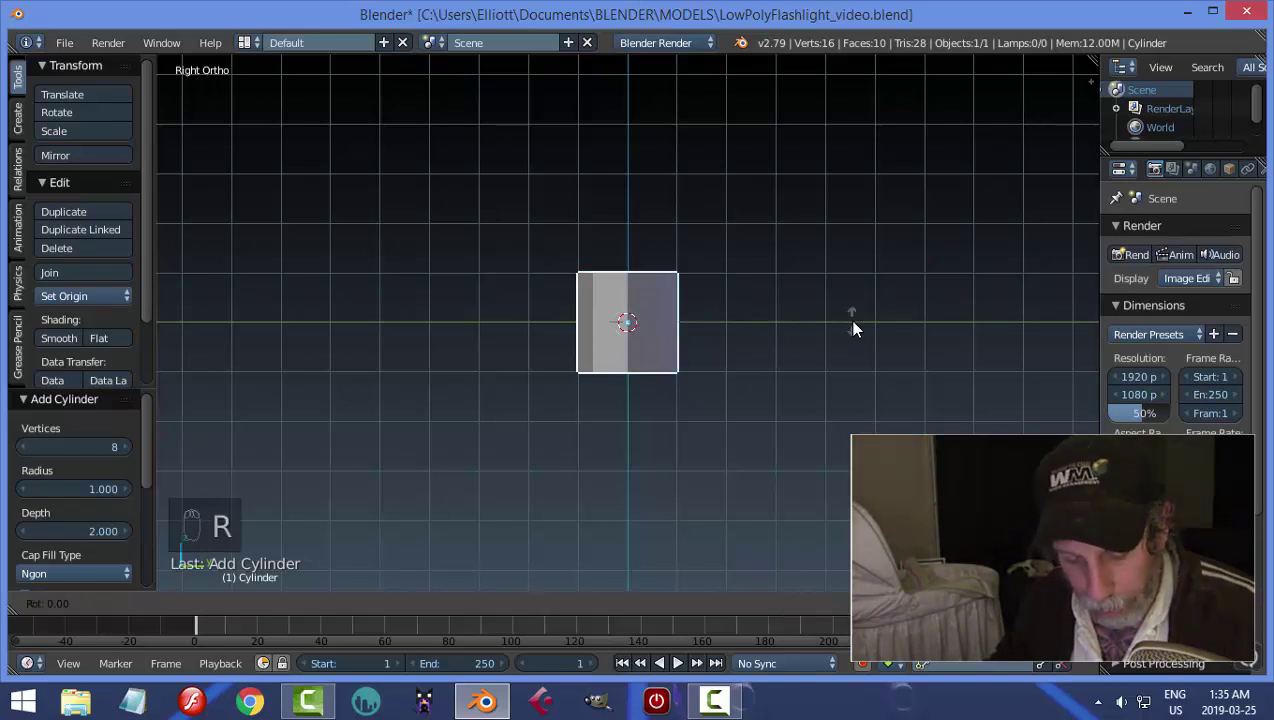
text(x90)
key(Return)
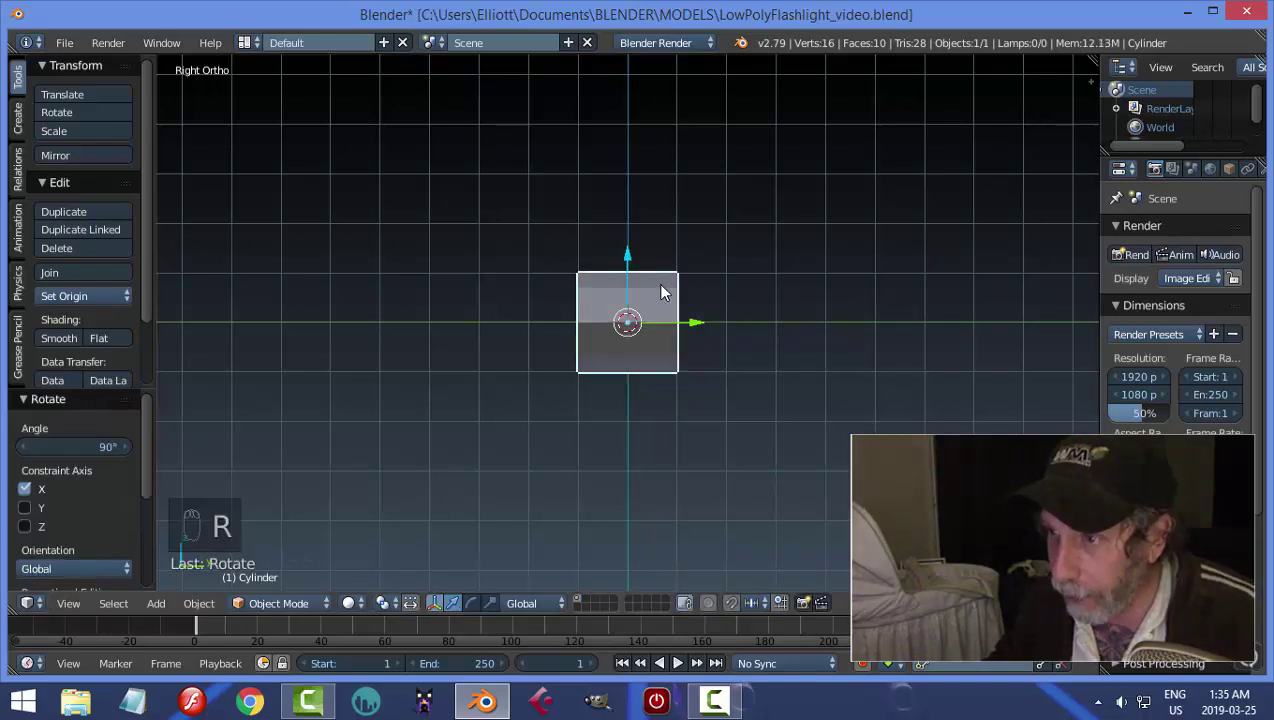
drag(628, 258, 630, 209)
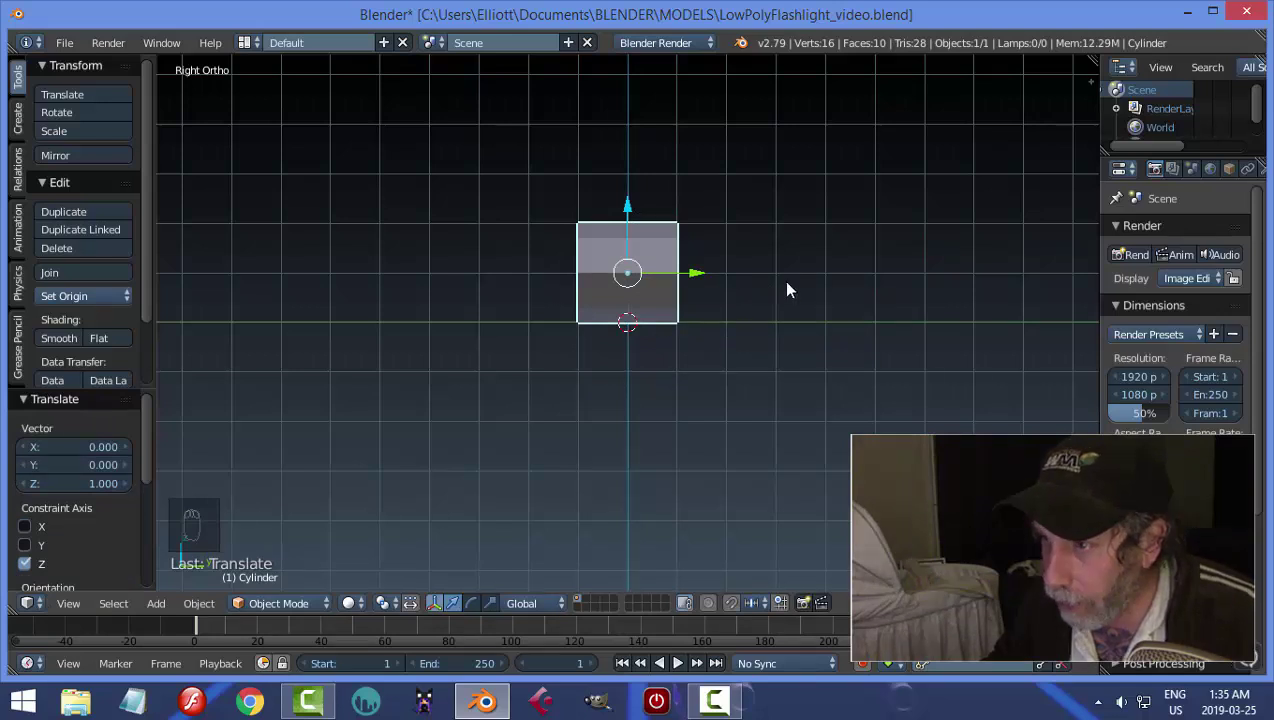
Rotate the cylinder 22.5° about the global Y axis so it rests on a flat side
mouse_move(754, 341)
middle_down()
mouse_move(731, 361)
mouse_move(768, 358)
middle_up()
key(KP_7)
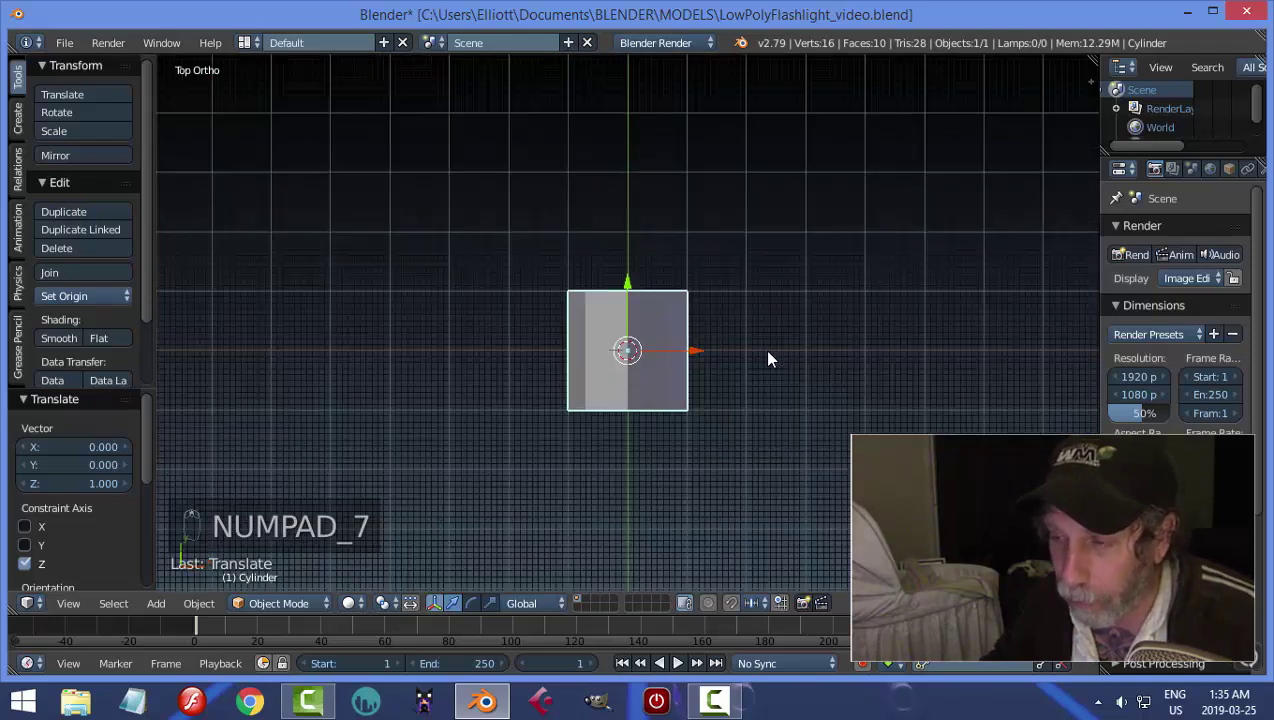
scroll(611, 321, up, 2)
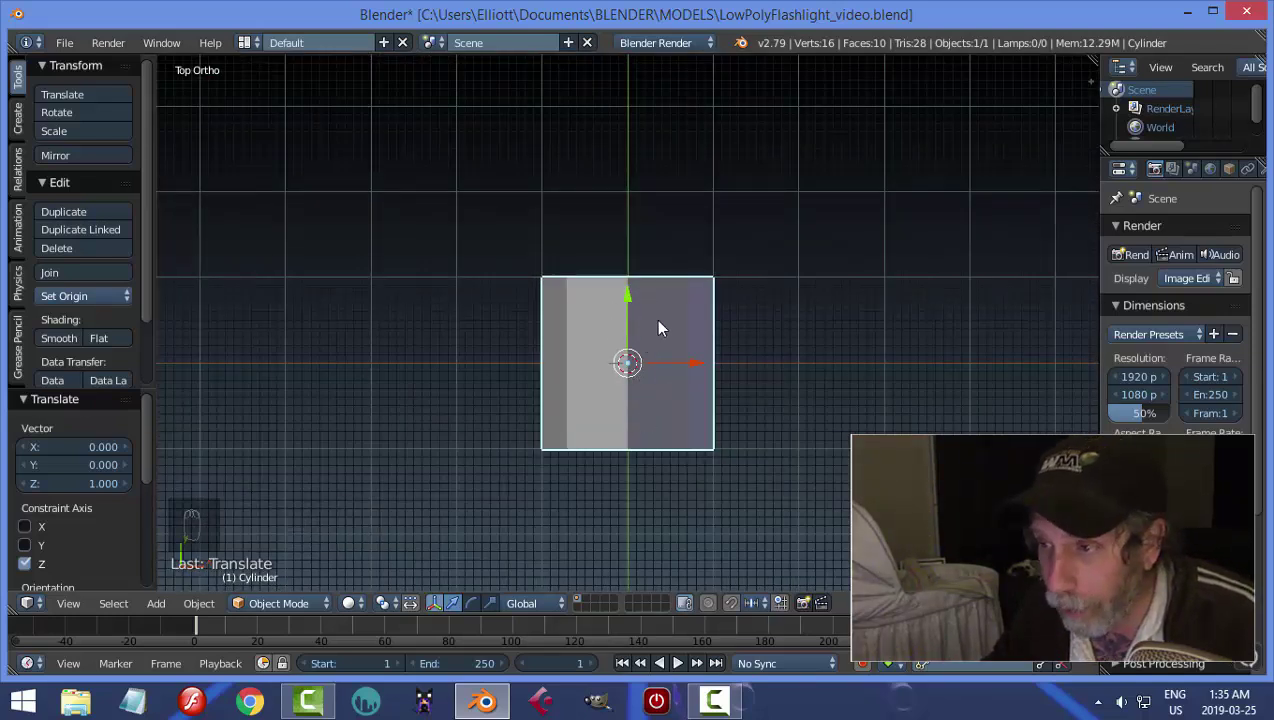
middle_drag(738, 452, 697, 313)
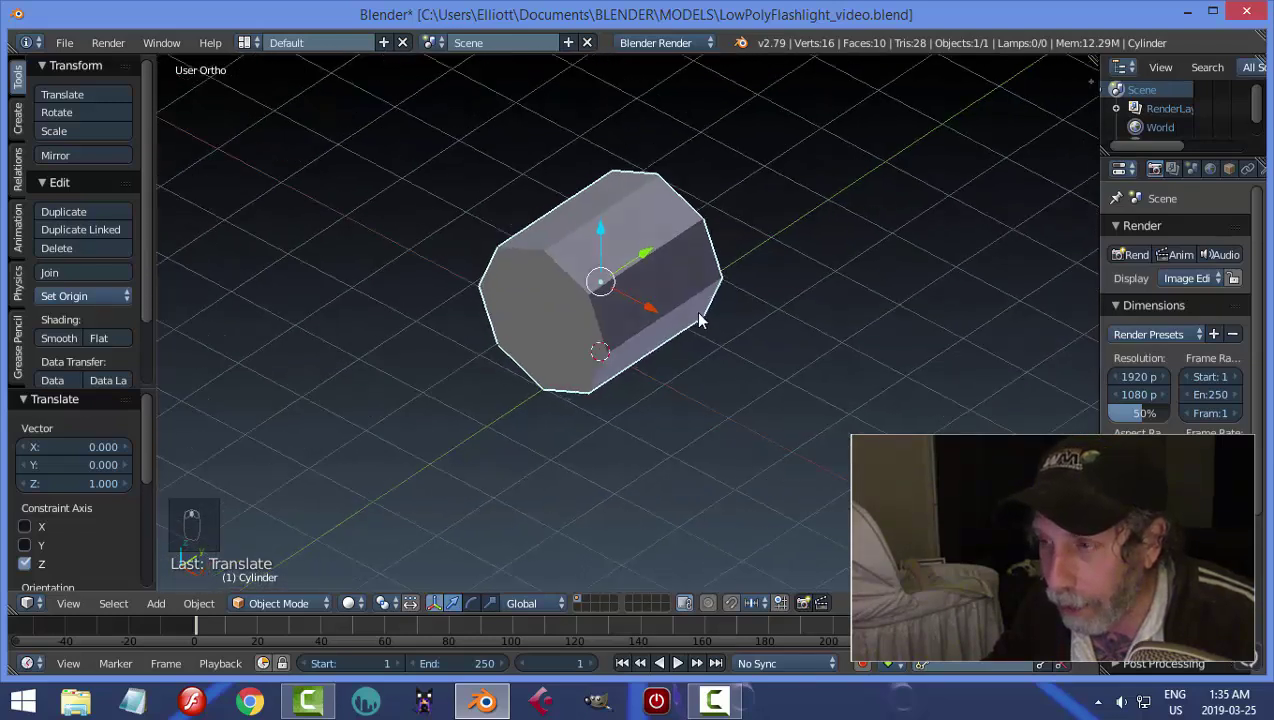
text(ry22.5)
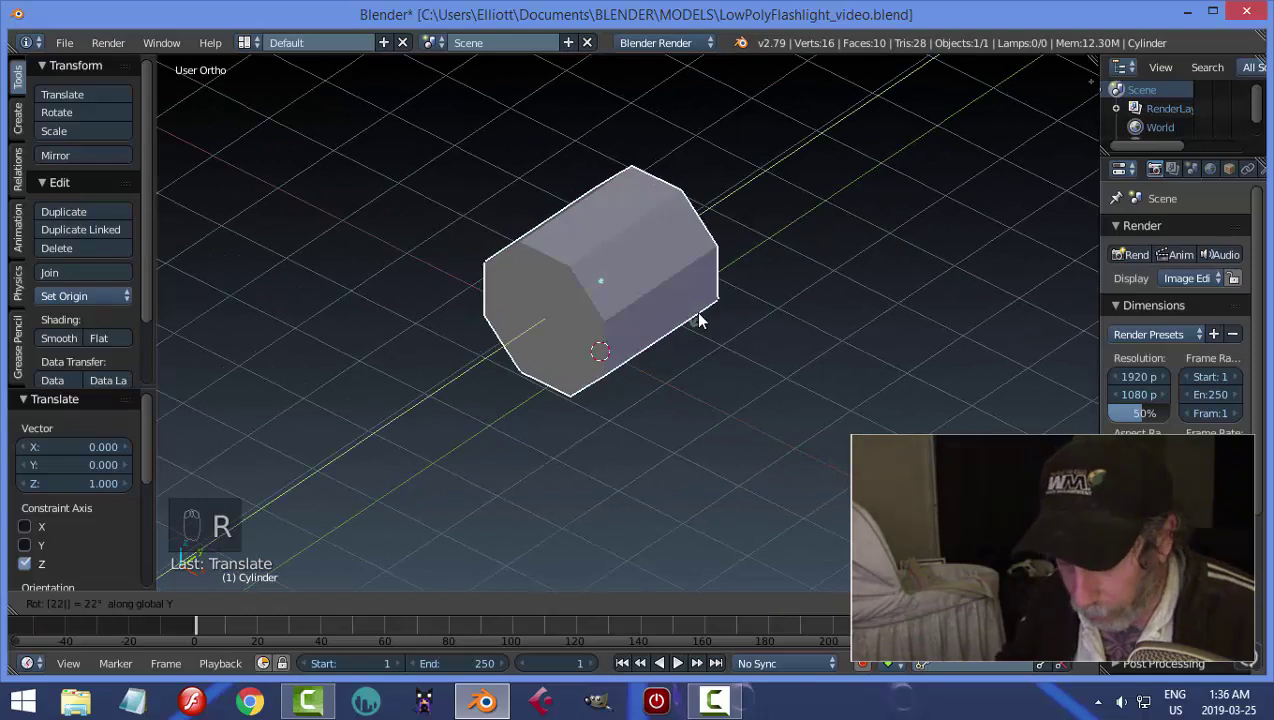
key(Return)
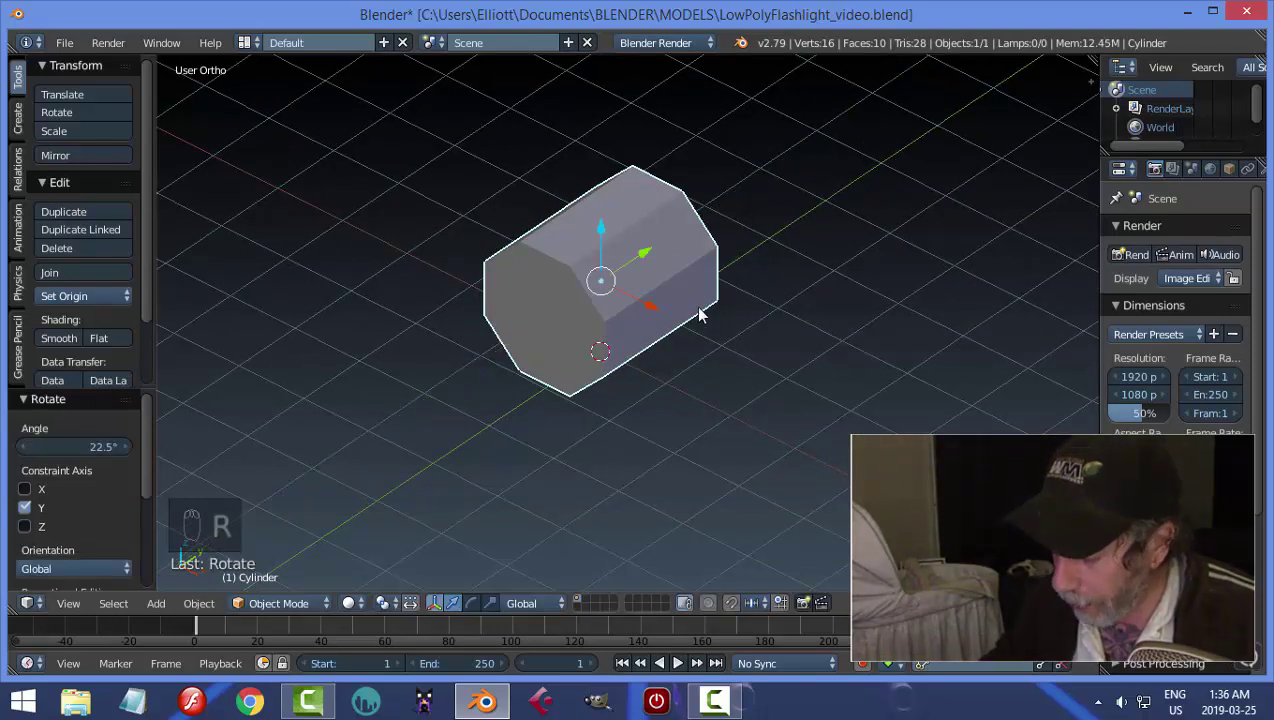
In Edit Mode with face selection, shorten the cylinder by moving its positive-Y end face about -1.235 units along Y
key(KP_7)
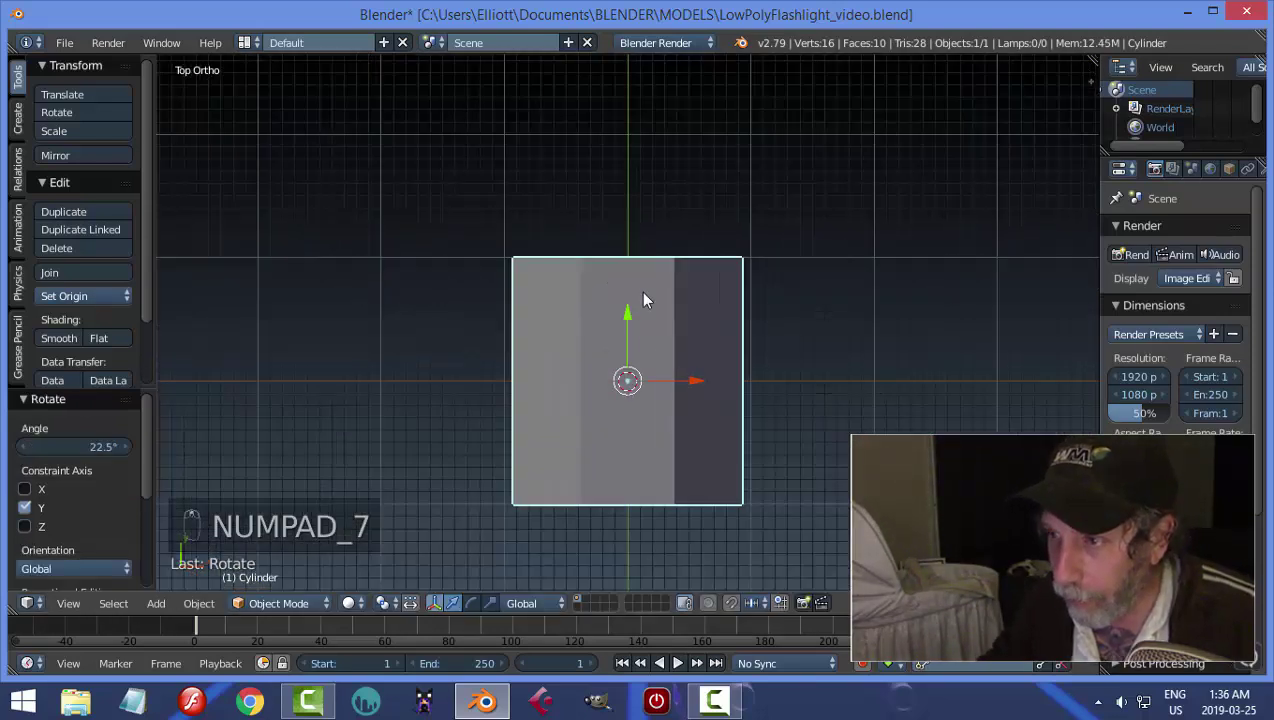
middle_drag(791, 421, 624, 314)
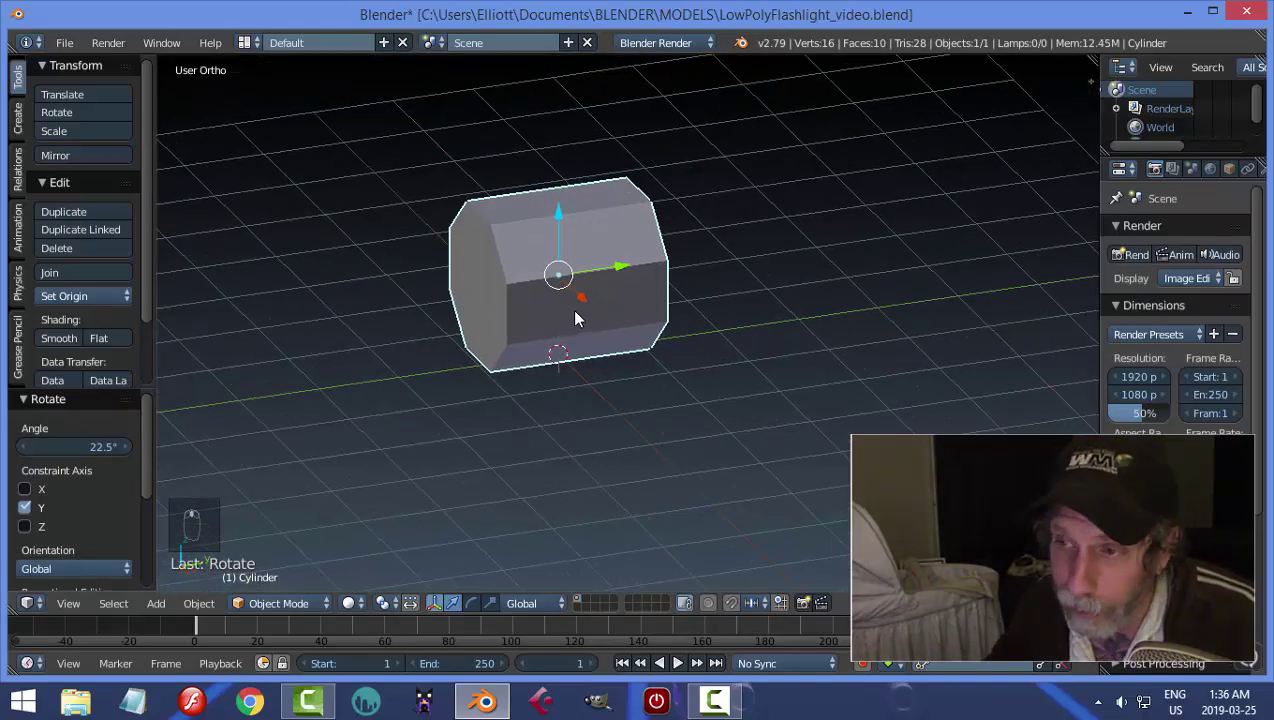
middle_drag(720, 324, 708, 324)
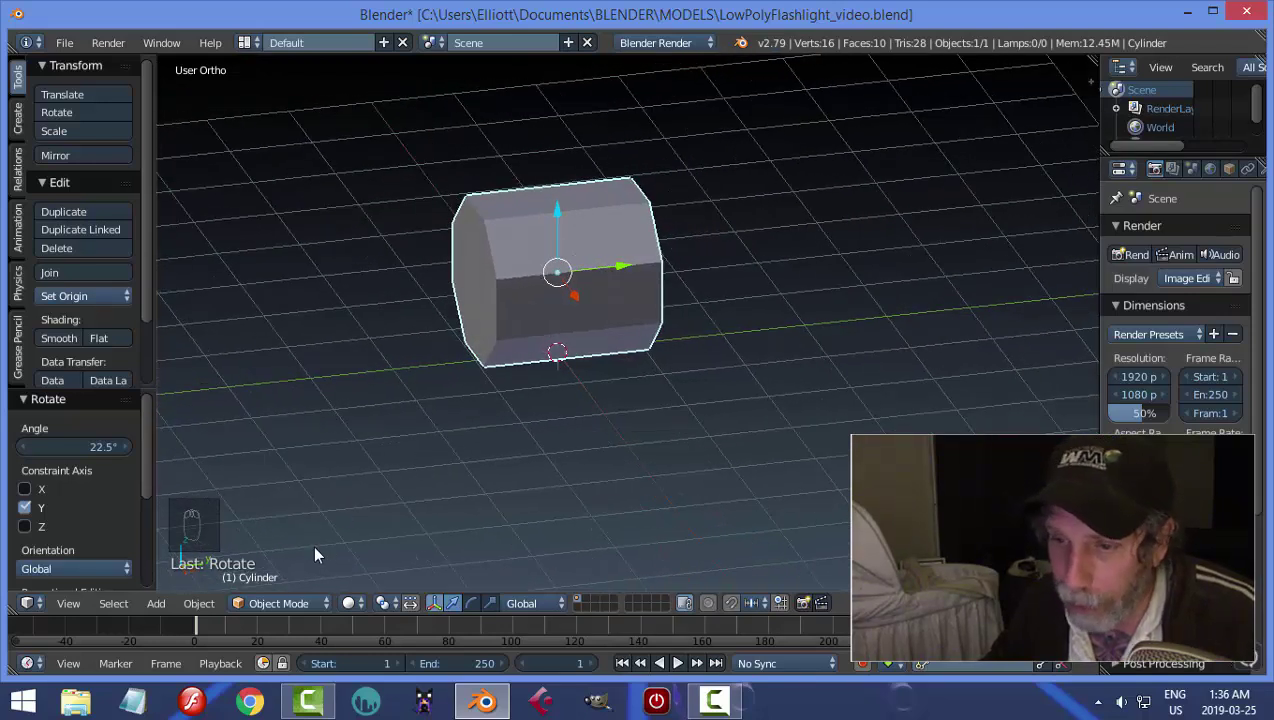
click(278, 603)
click(276, 560)
middle_drag(720, 347, 686, 321)
key(a)
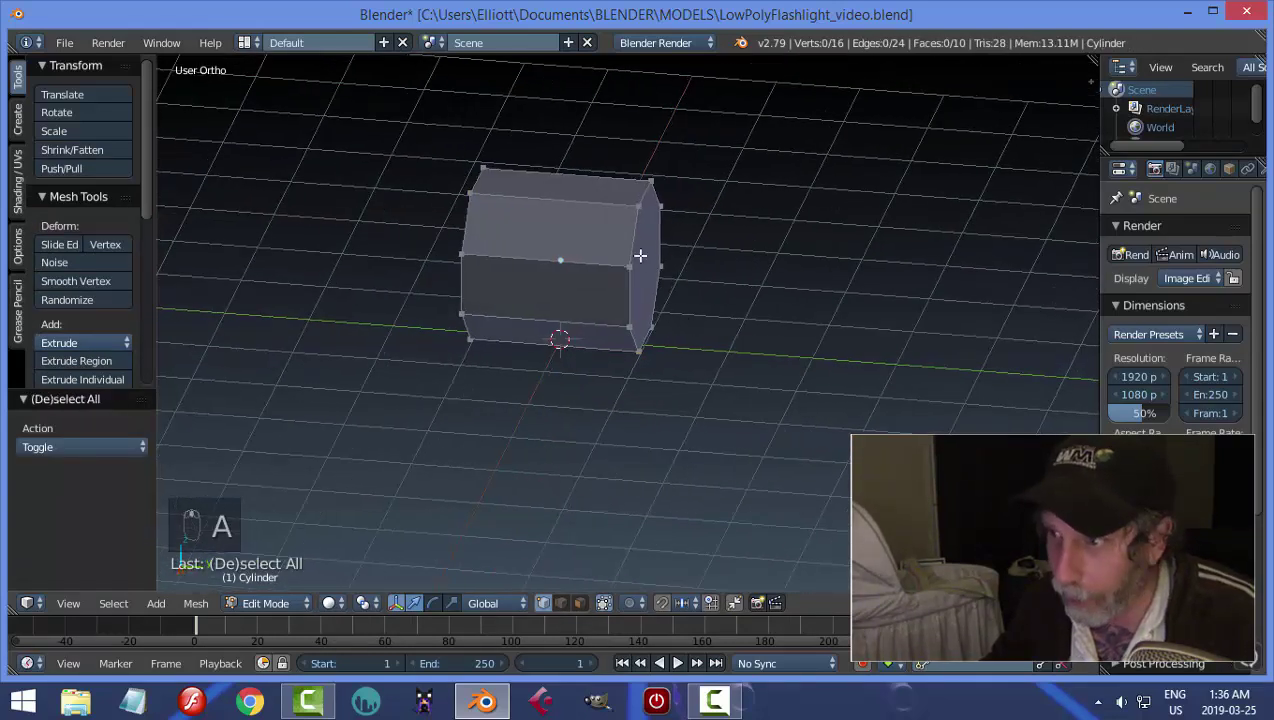
click(580, 603)
right_click(648, 269)
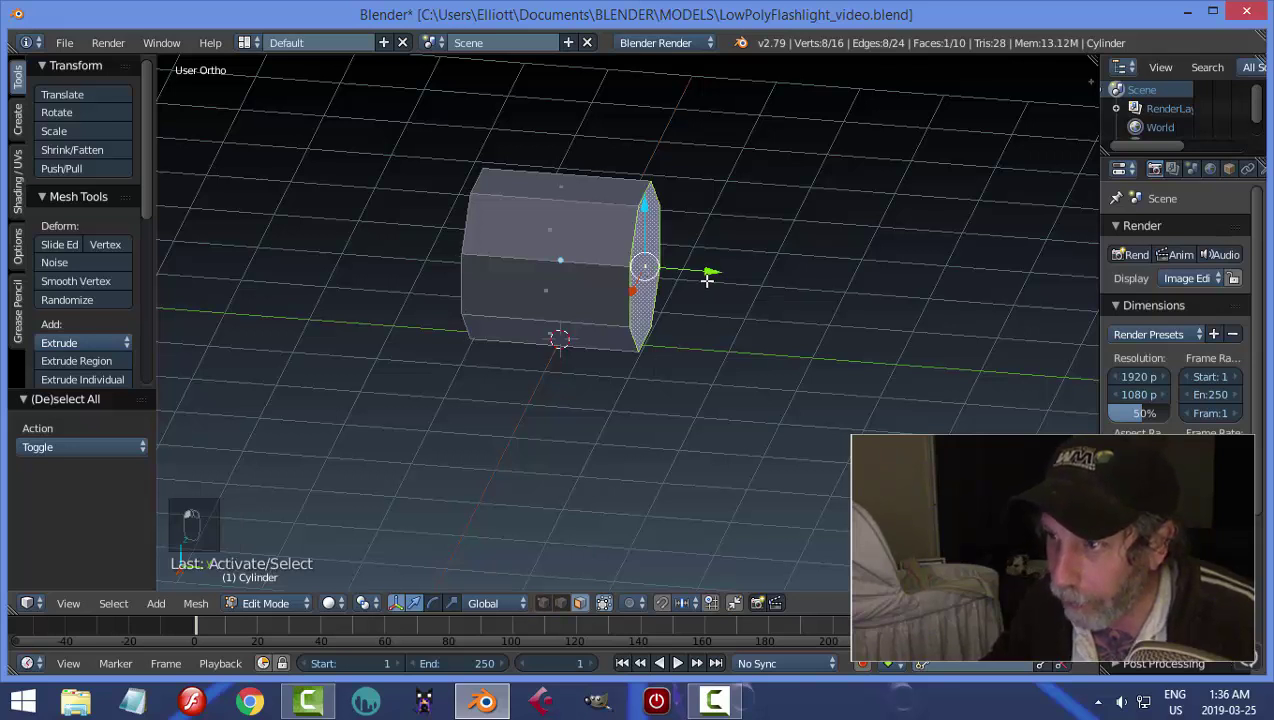
drag(707, 279, 606, 273)
Extrude the selected end face in place and scale it uniformly to about 0.864
middle_drag(618, 292, 628, 296)
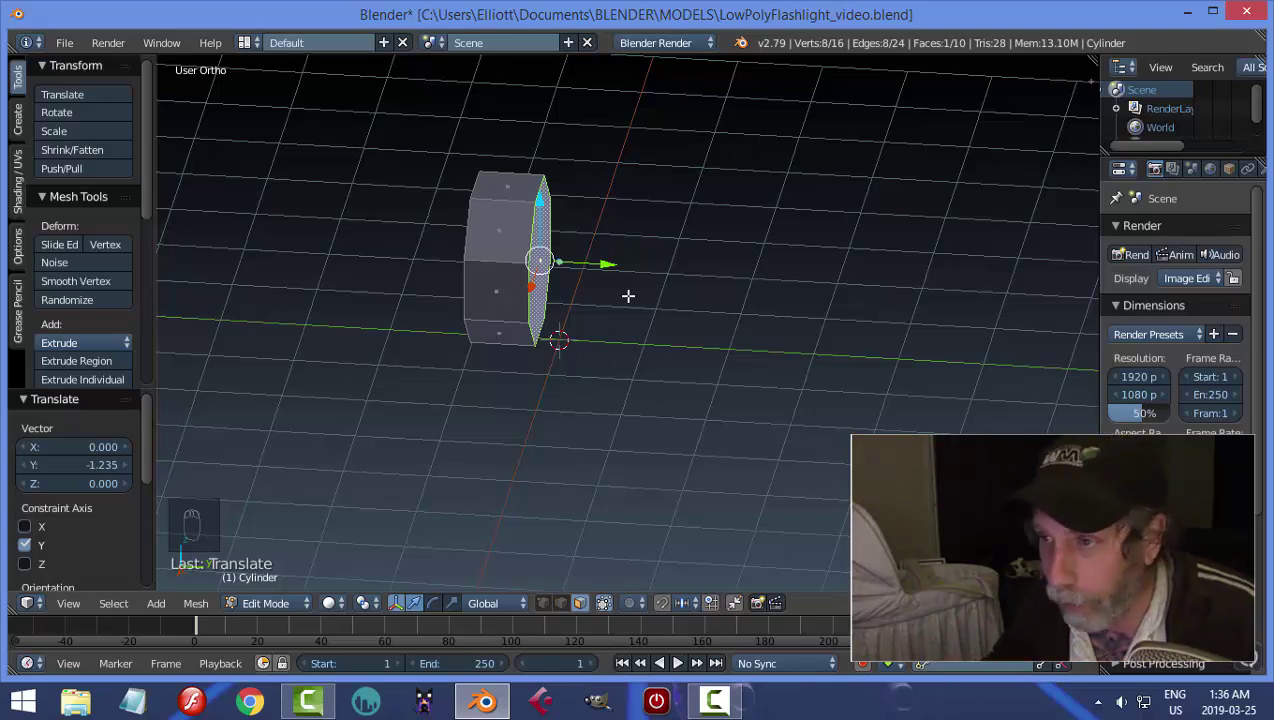
middle_drag(654, 302, 700, 258)
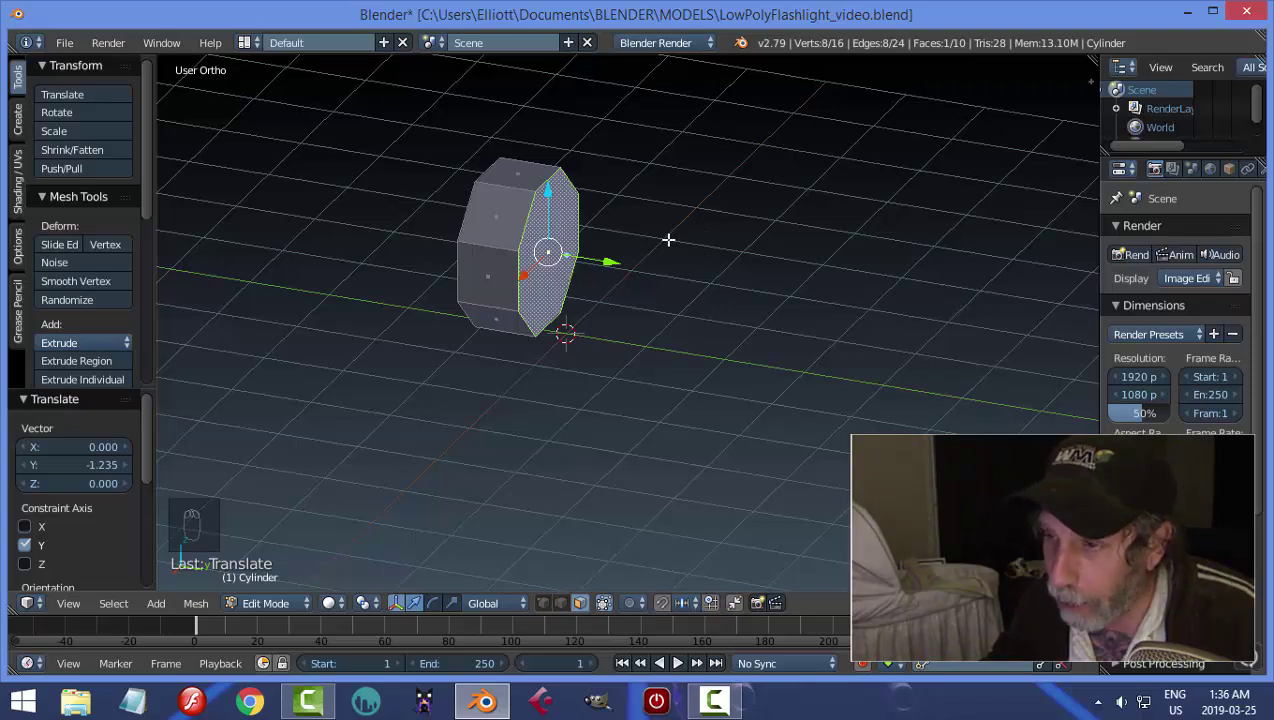
middle_drag(665, 240, 699, 244)
key(e)
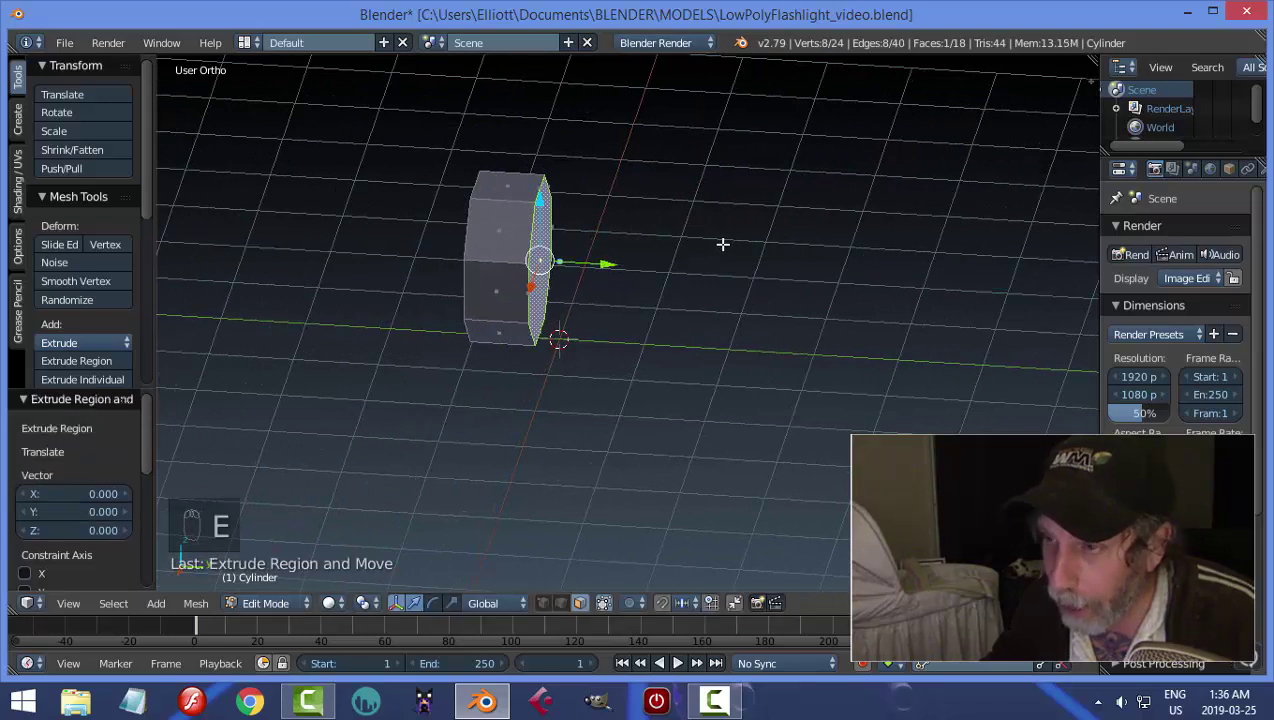
key(s)
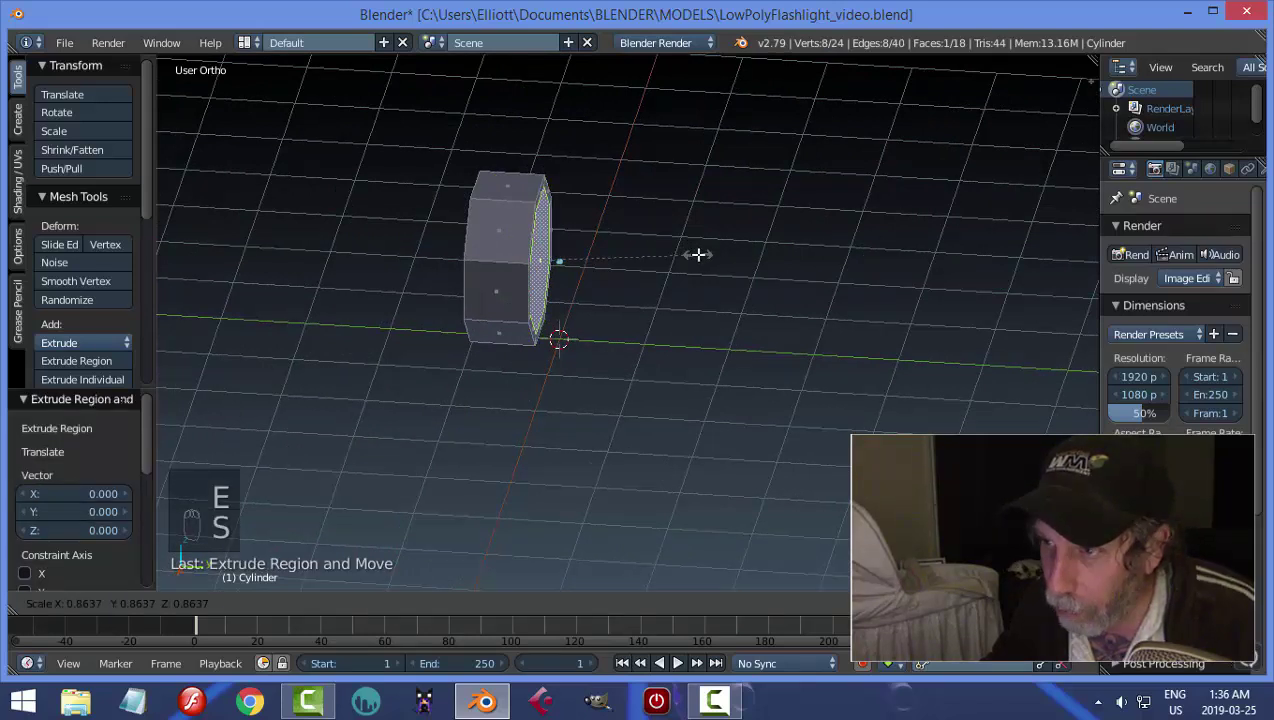
click(697, 256)
Extrude the scaled-down end face about 0.956 units along Y to form a narrower section
middle_drag(665, 262, 708, 276)
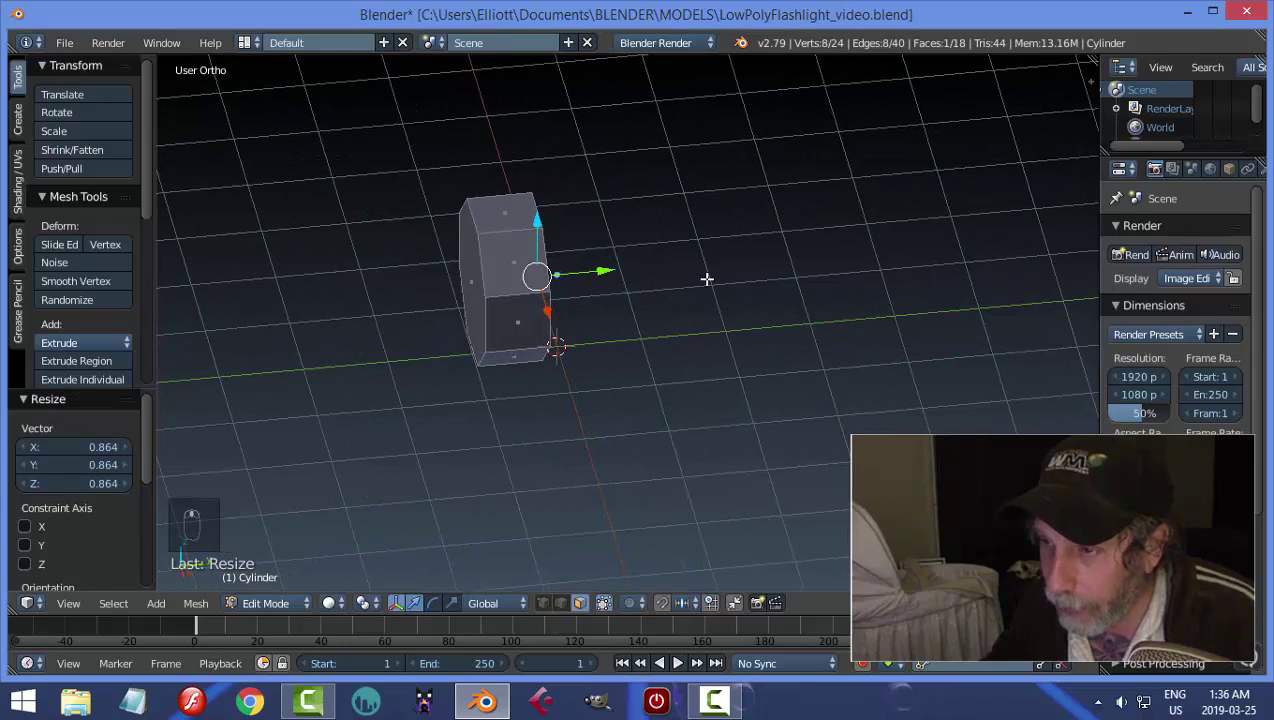
key(e)
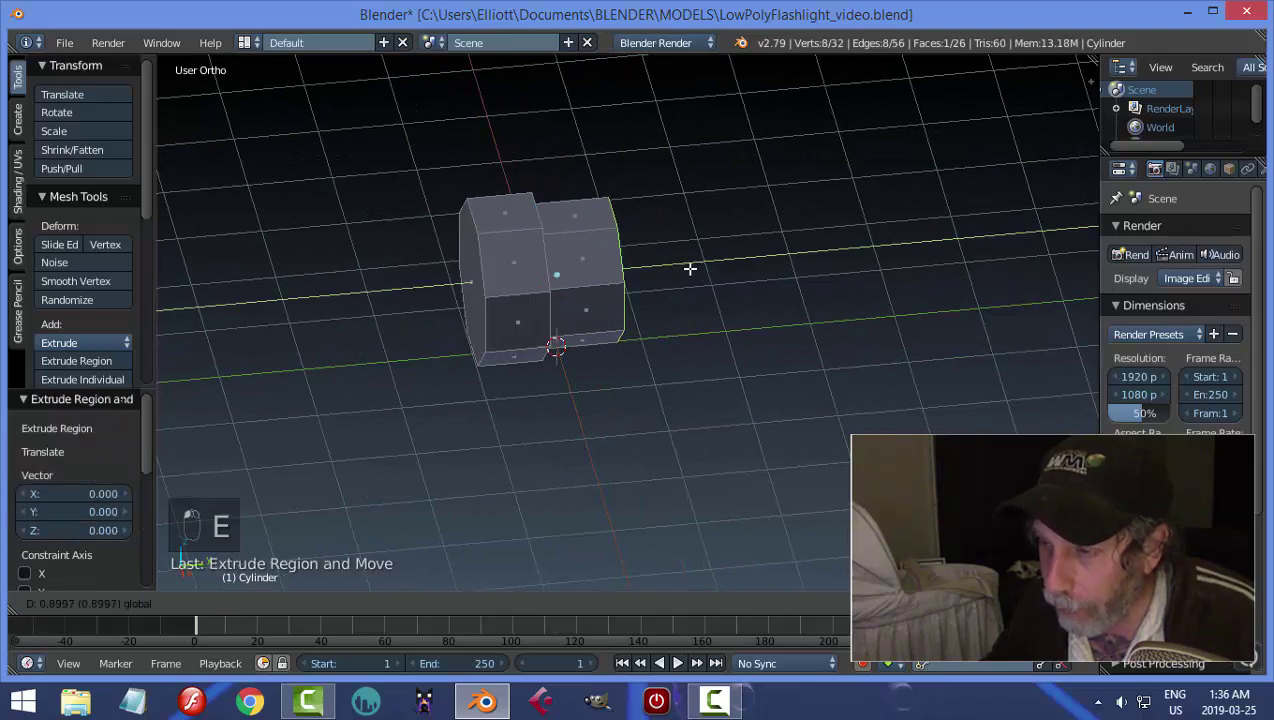
click(694, 267)
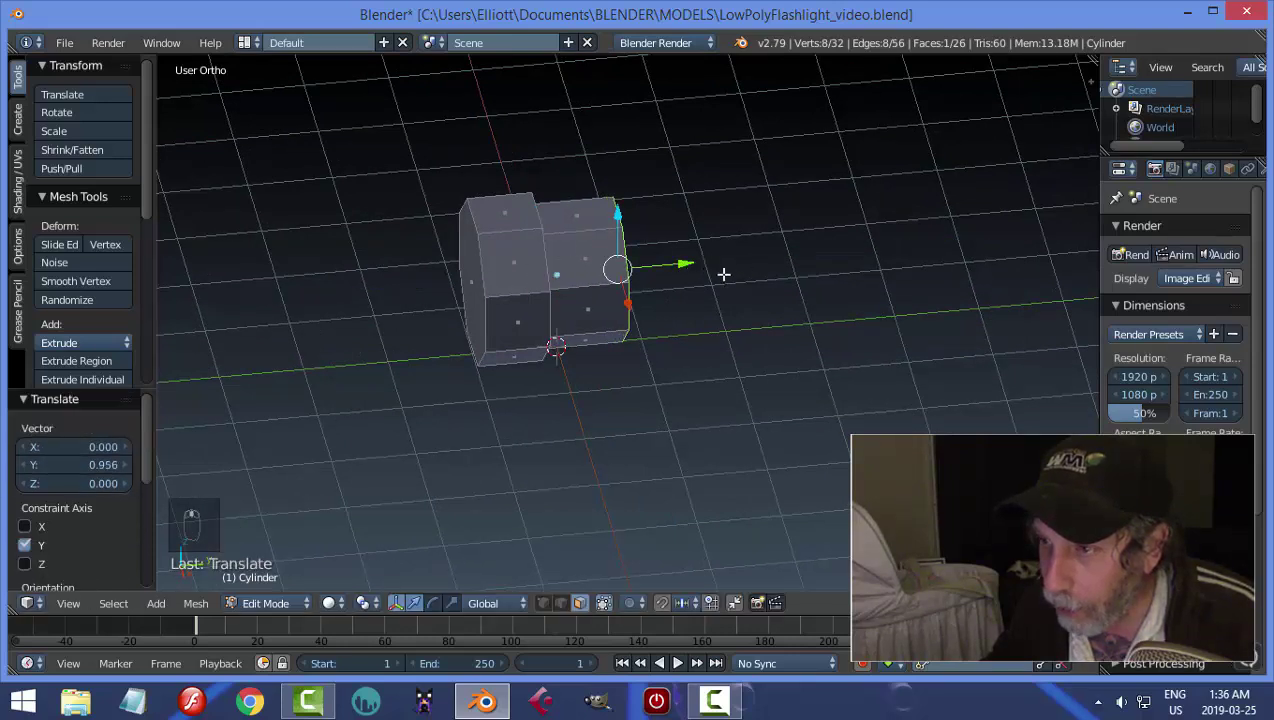
Inset the end face of the narrower section with a thickness of about 0.11
middle_drag(723, 274, 690, 223)
middle_drag(750, 271, 659, 245)
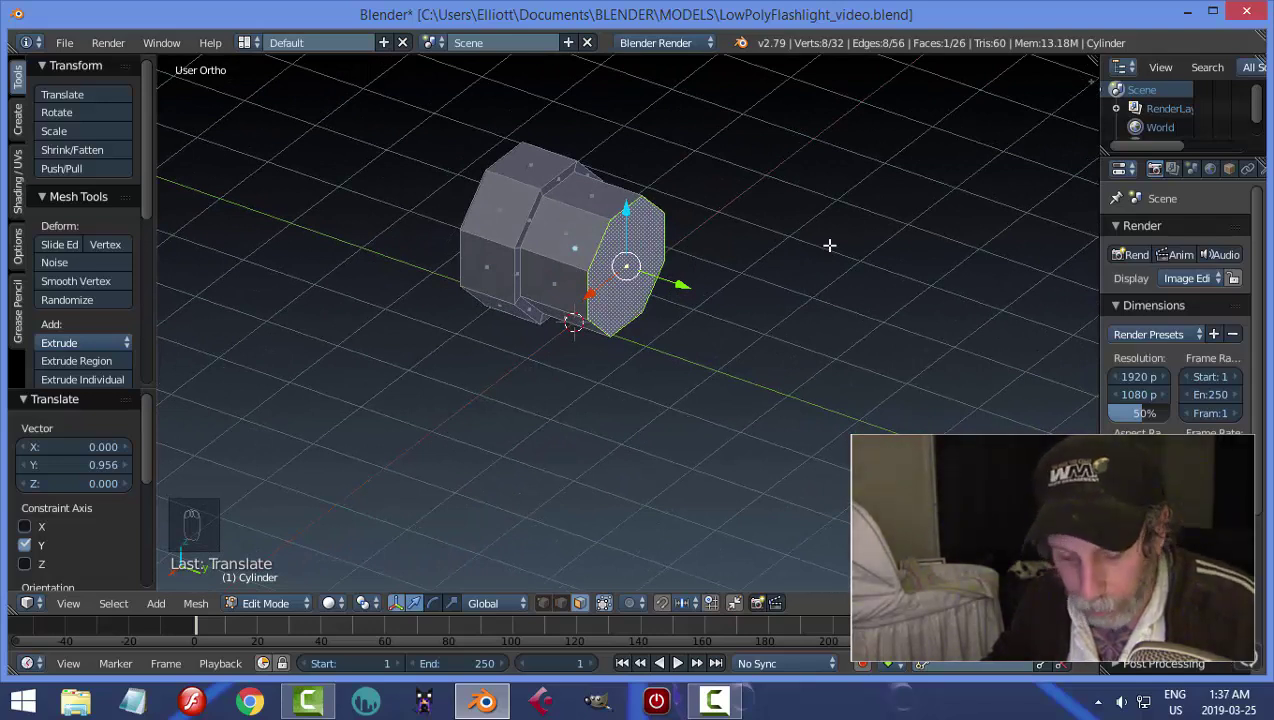
middle_drag(829, 246, 805, 249)
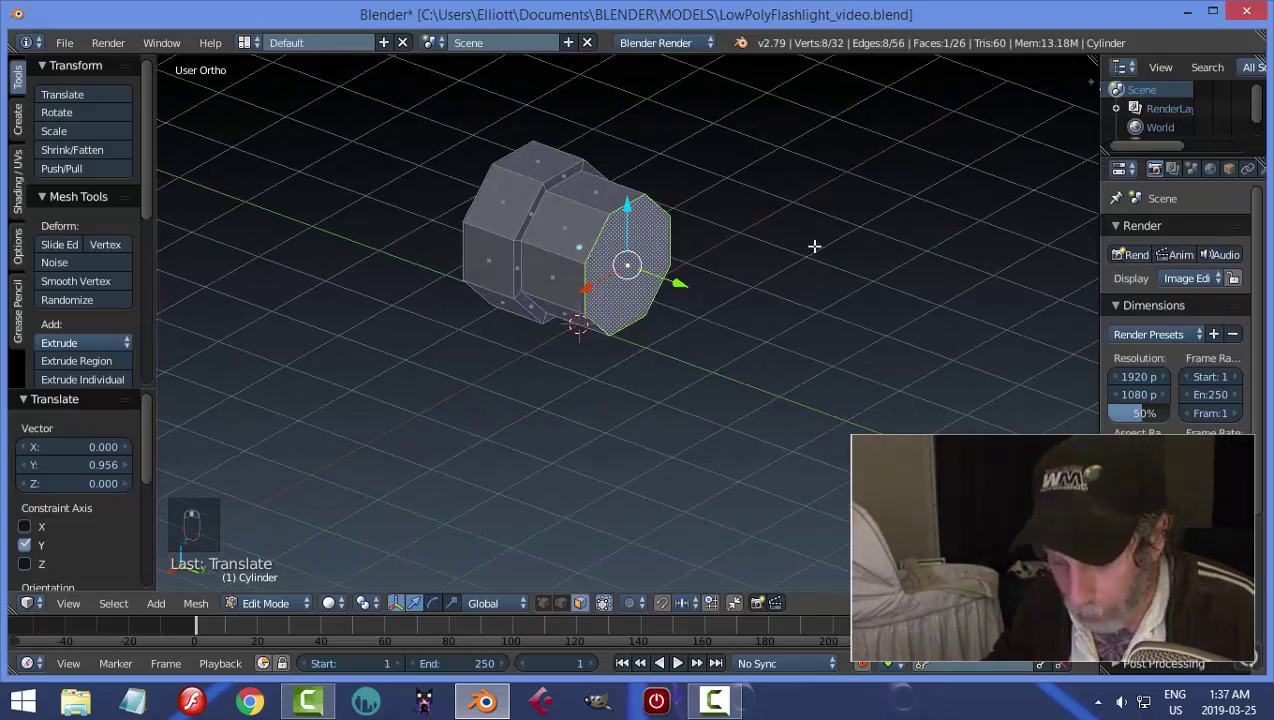
key(i)
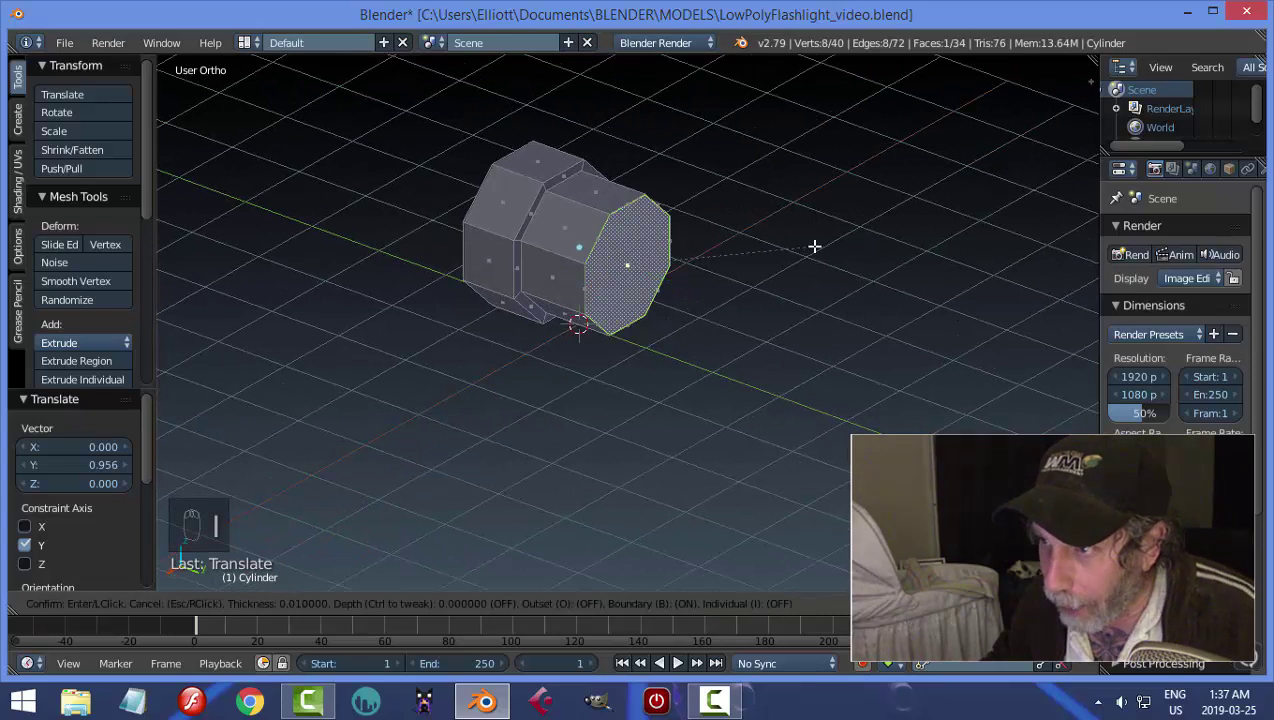
click(805, 250)
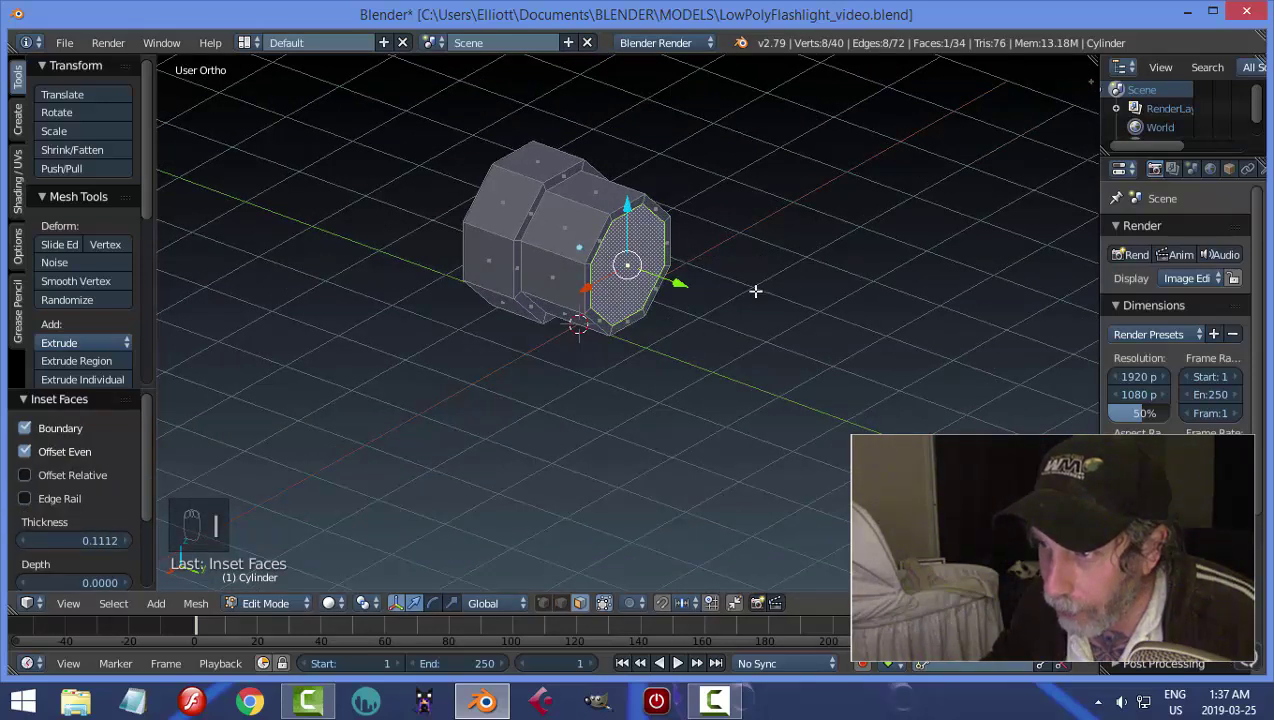
Extrude the inset end face and push it inward along Y to form a recess
middle_drag(756, 287, 793, 299)
key(e)
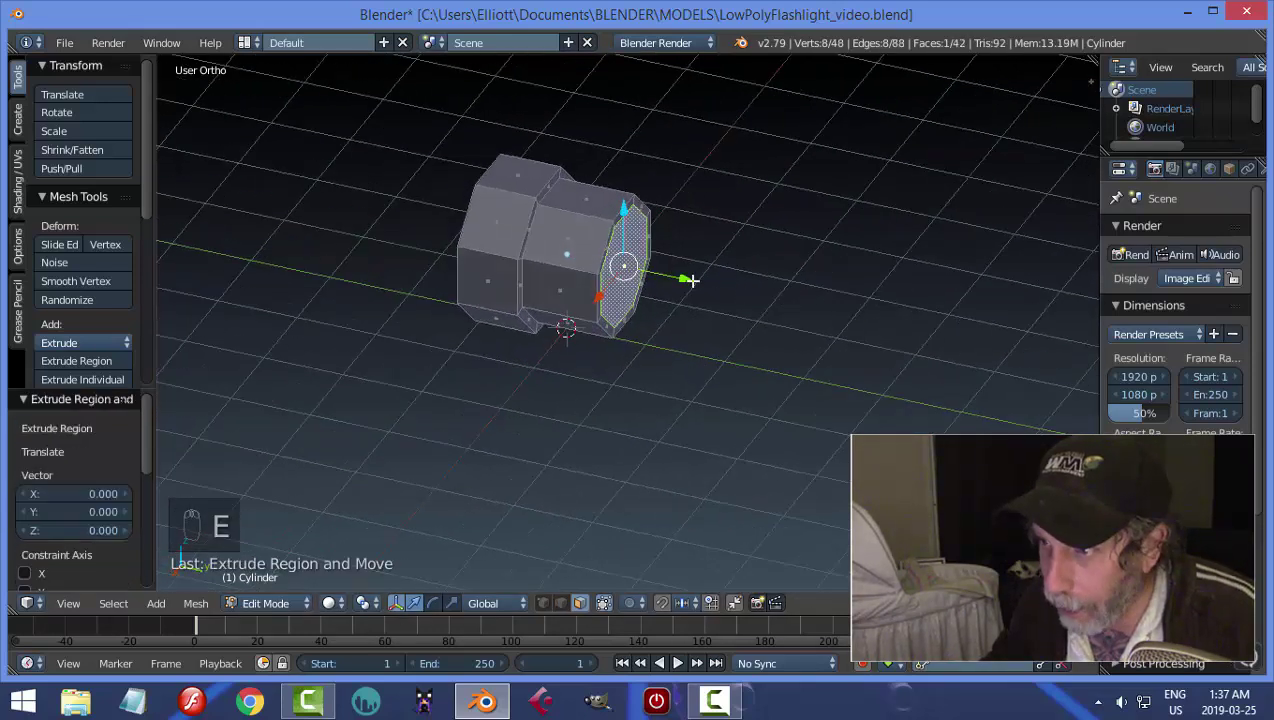
click(625, 246)
Select only the large octagonal face at the opposite, wider end of the flashlight body
middle_drag(625, 246, 737, 330)
key(a)
right_click(570, 318)
scroll(720, 344, up, 2)
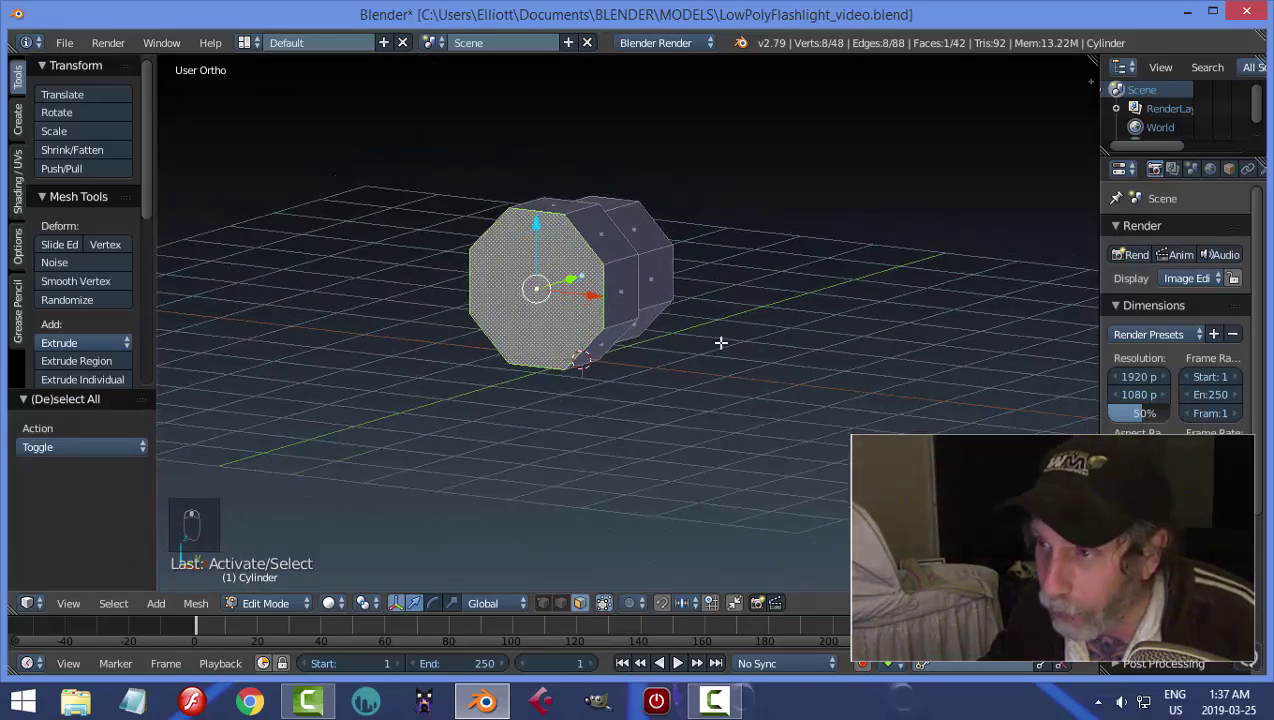
scroll(760, 330, up, 1)
key(i)
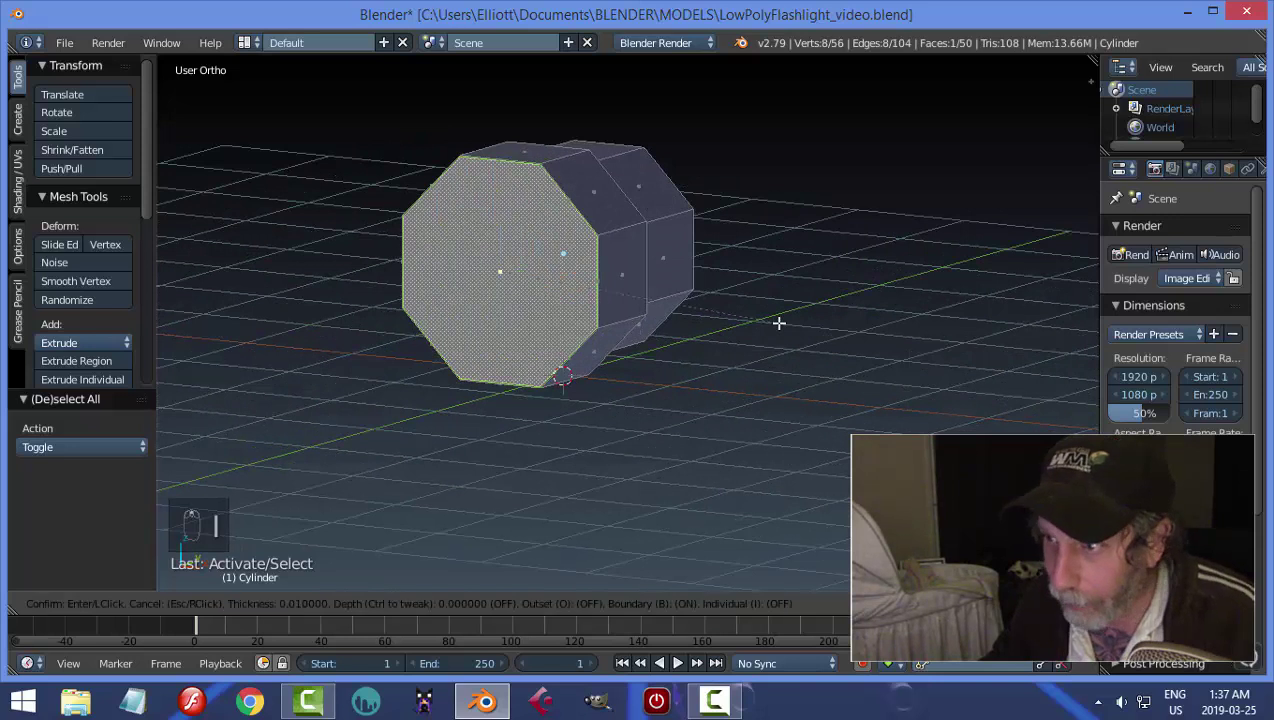
click(779, 323)
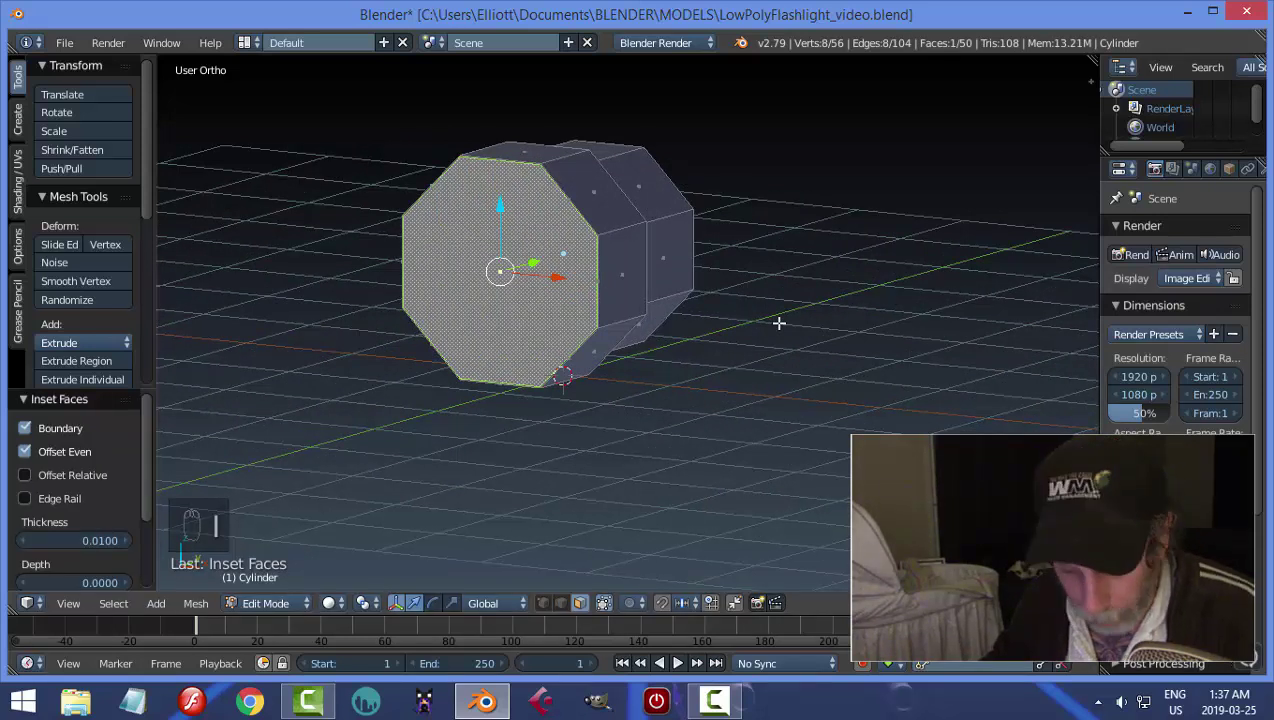
key(ctrl+z)
Inset the wide end face with a thickness of 0.1235 and extrude it slightly inward to form a shallow recess
key(i)
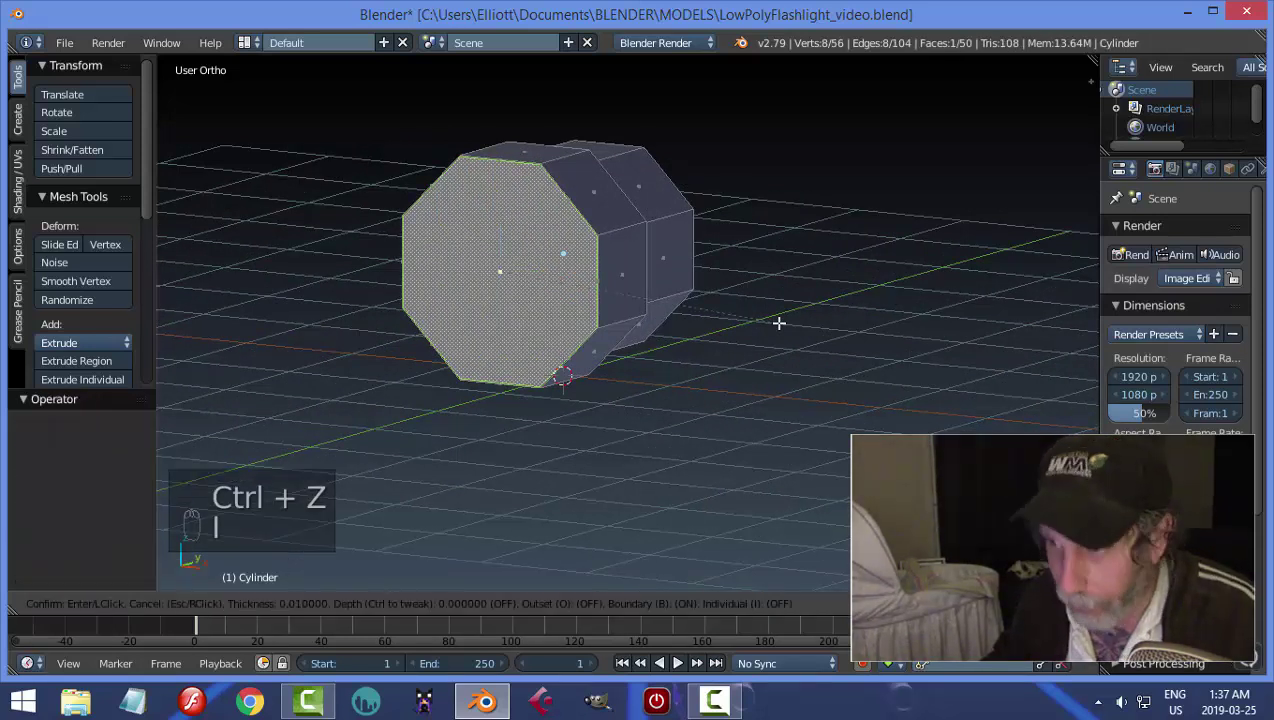
click(771, 319)
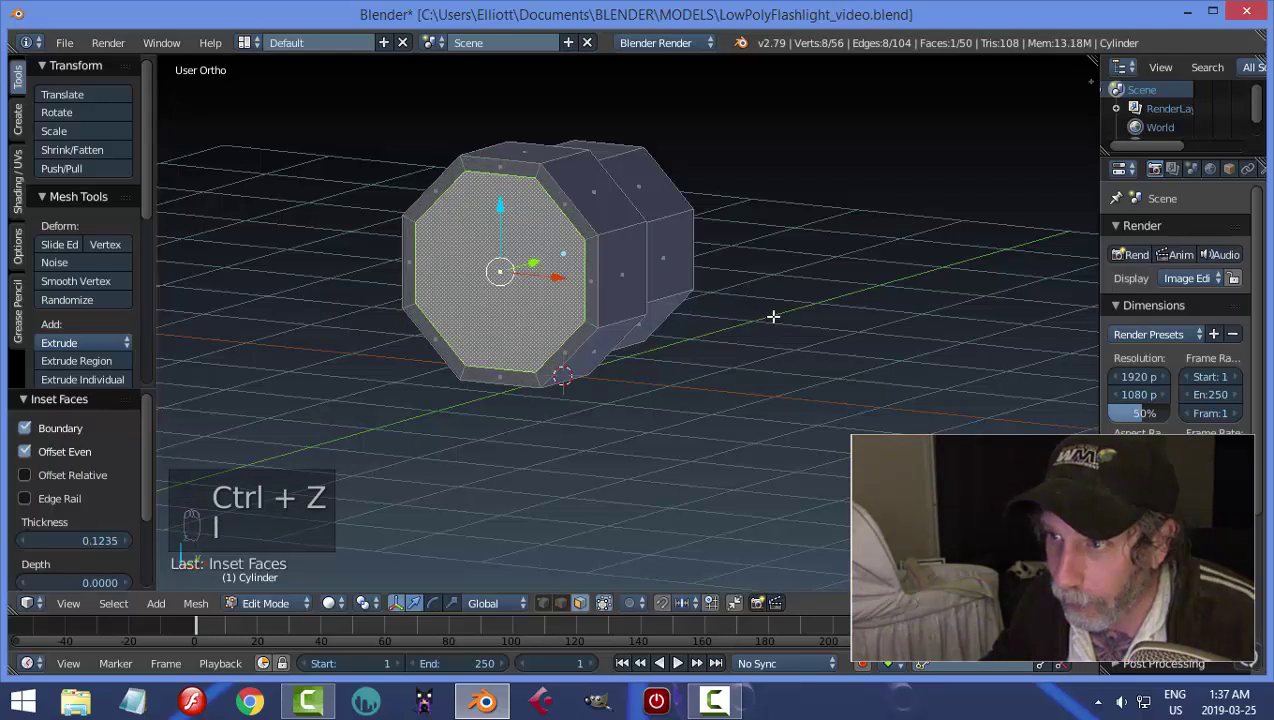
middle_drag(774, 316, 731, 328)
key(e)
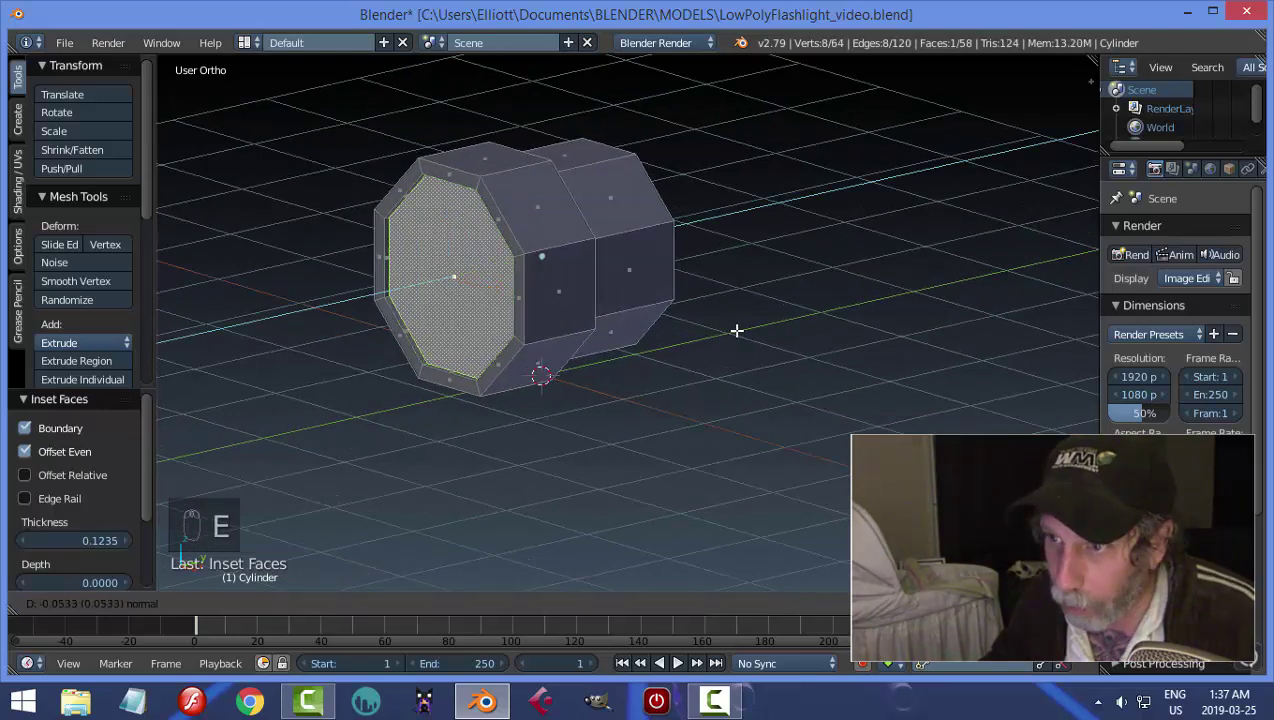
click(739, 330)
key(a)
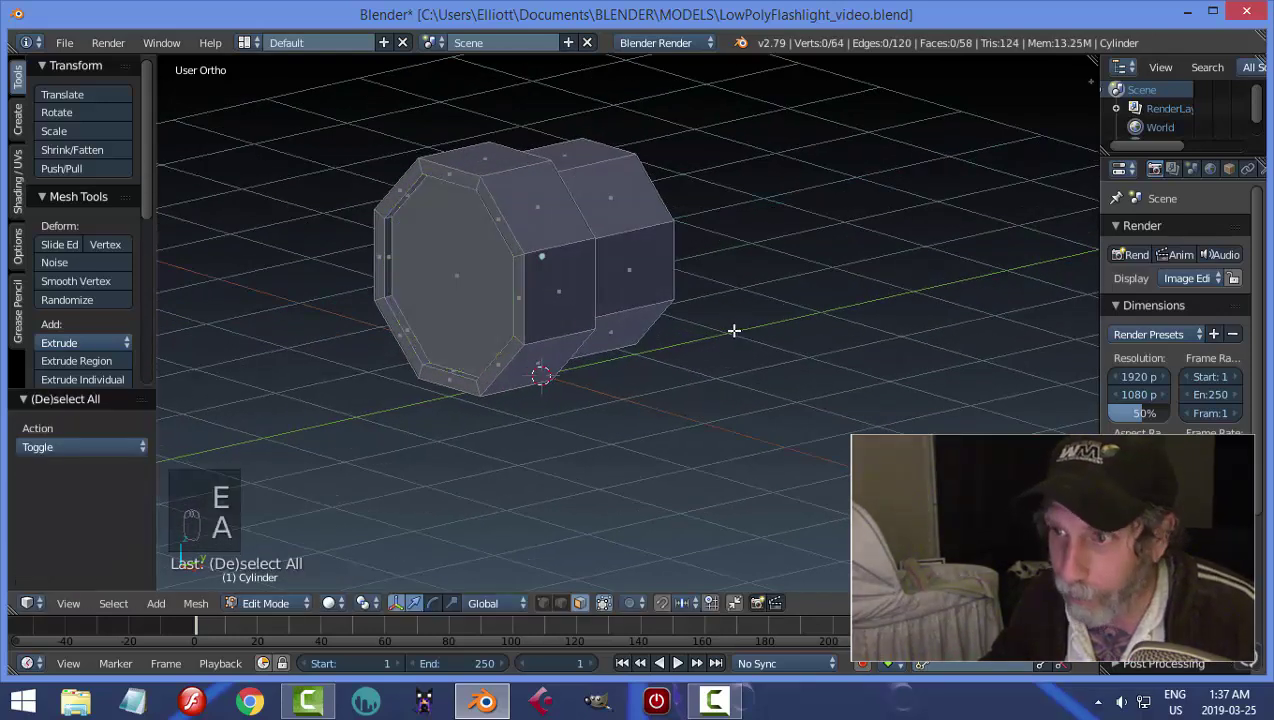
Toggle the cylinder between Object Mode and Edit Mode, and examine the recessed wide end in Object Mode
middle_drag(677, 330, 665, 356)
key(Tab)
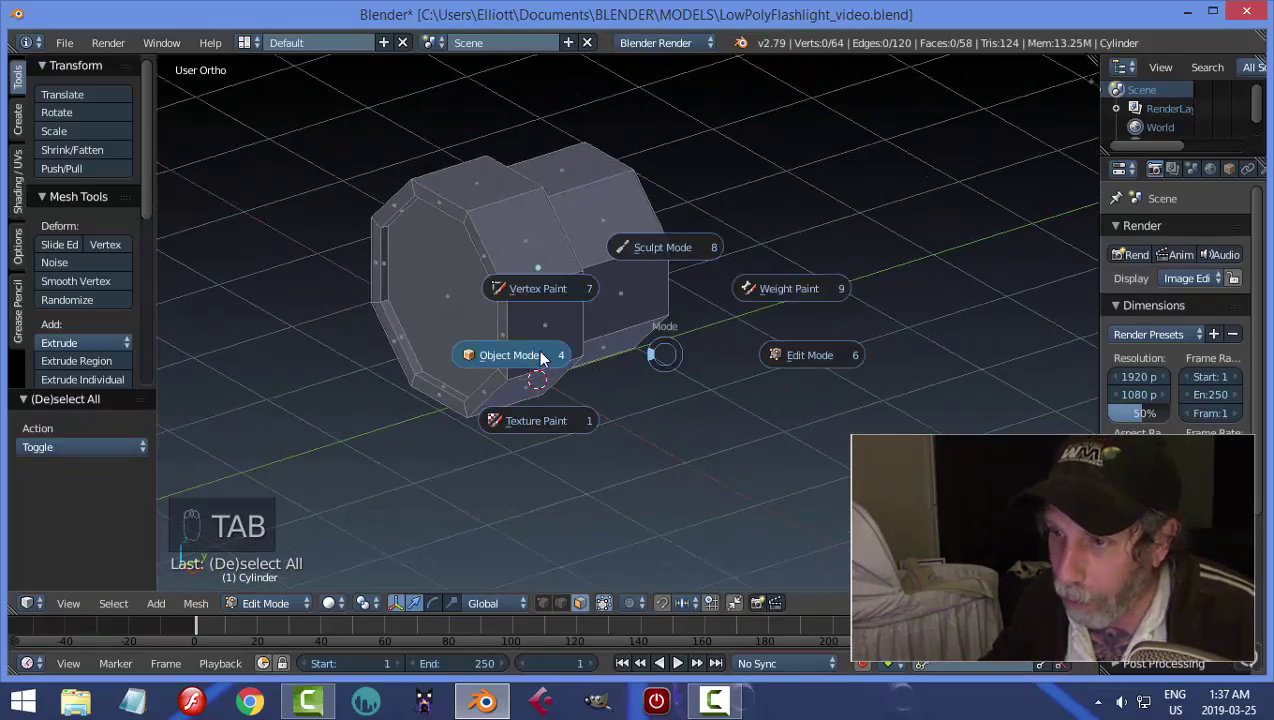
click(537, 352)
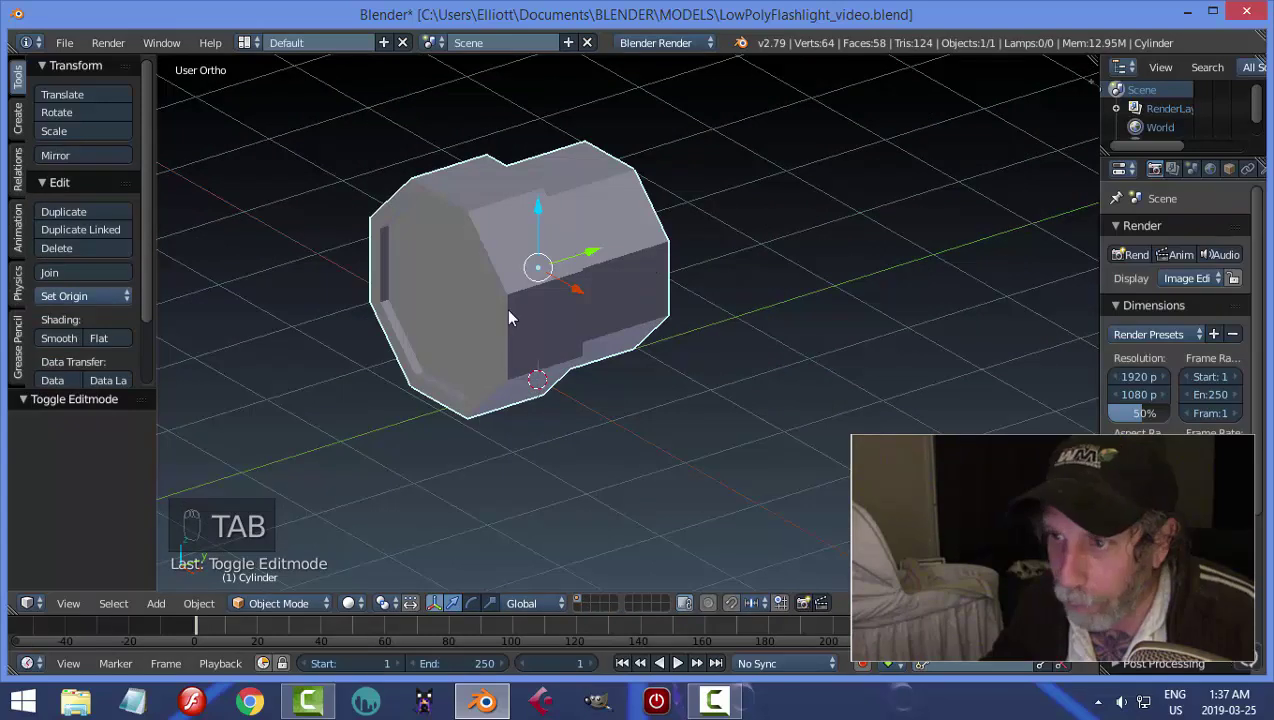
click(289, 600)
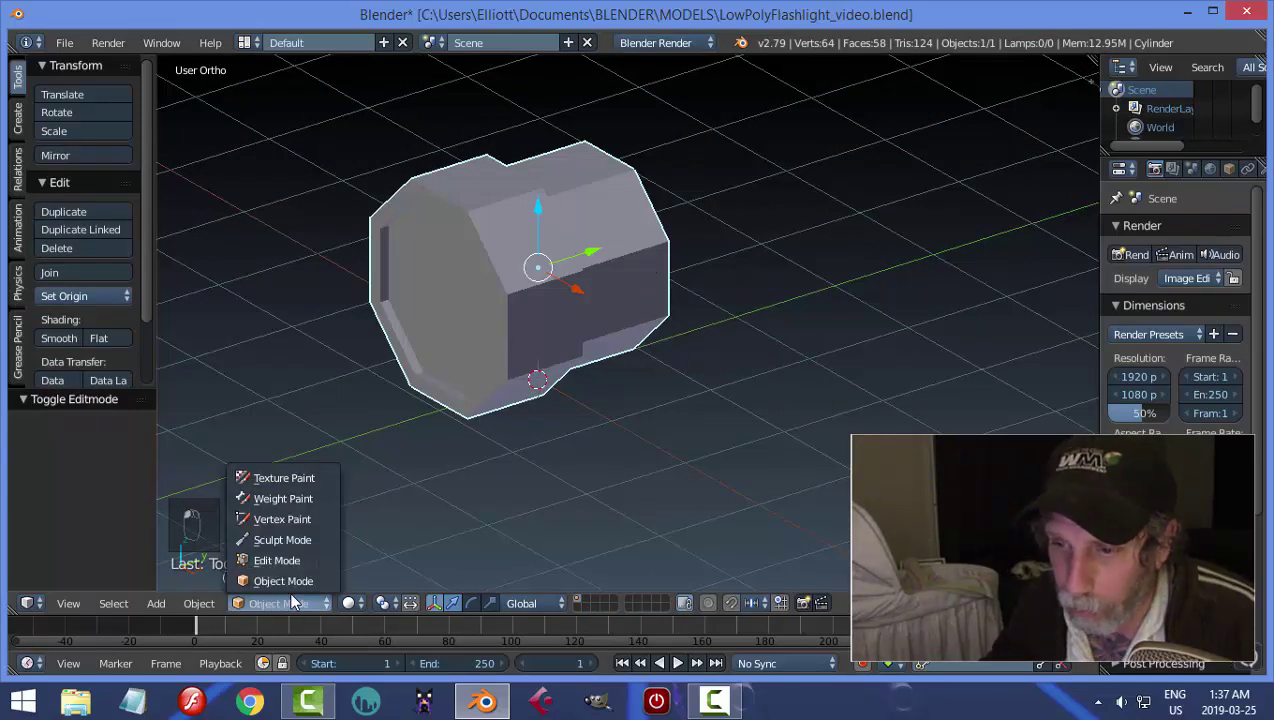
click(280, 560)
click(284, 601)
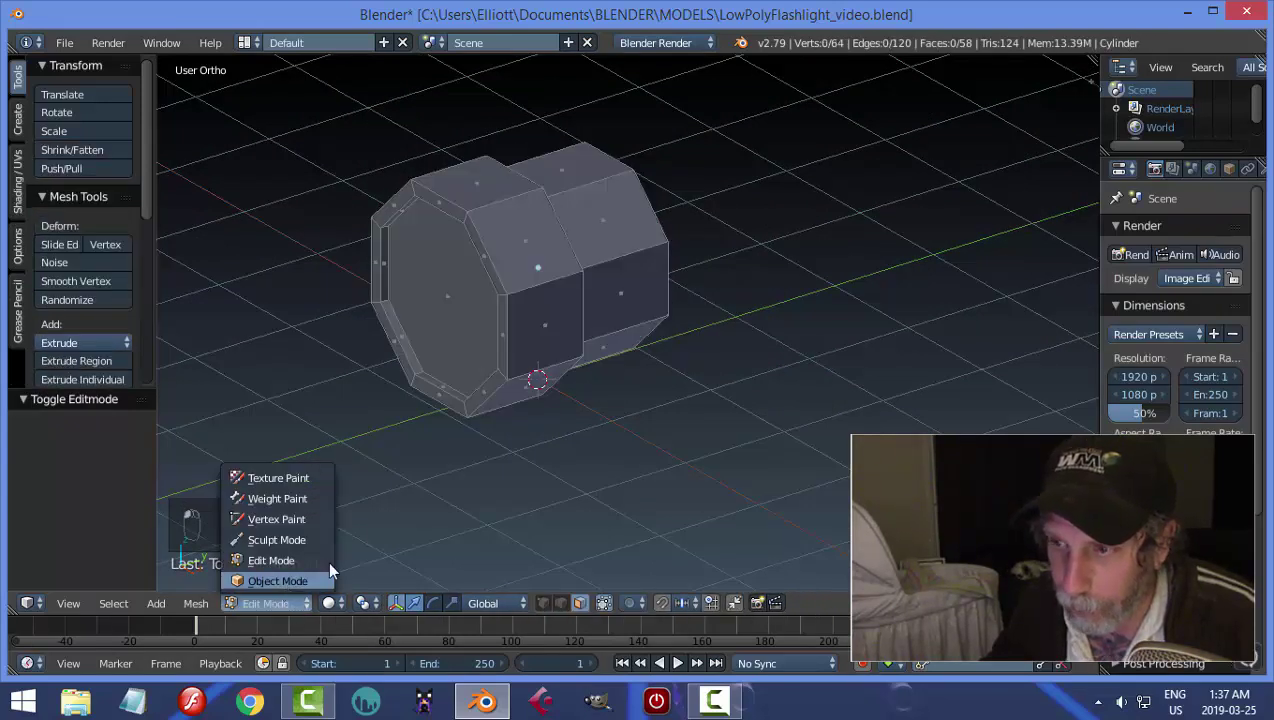
click(290, 581)
middle_drag(420, 470, 602, 270)
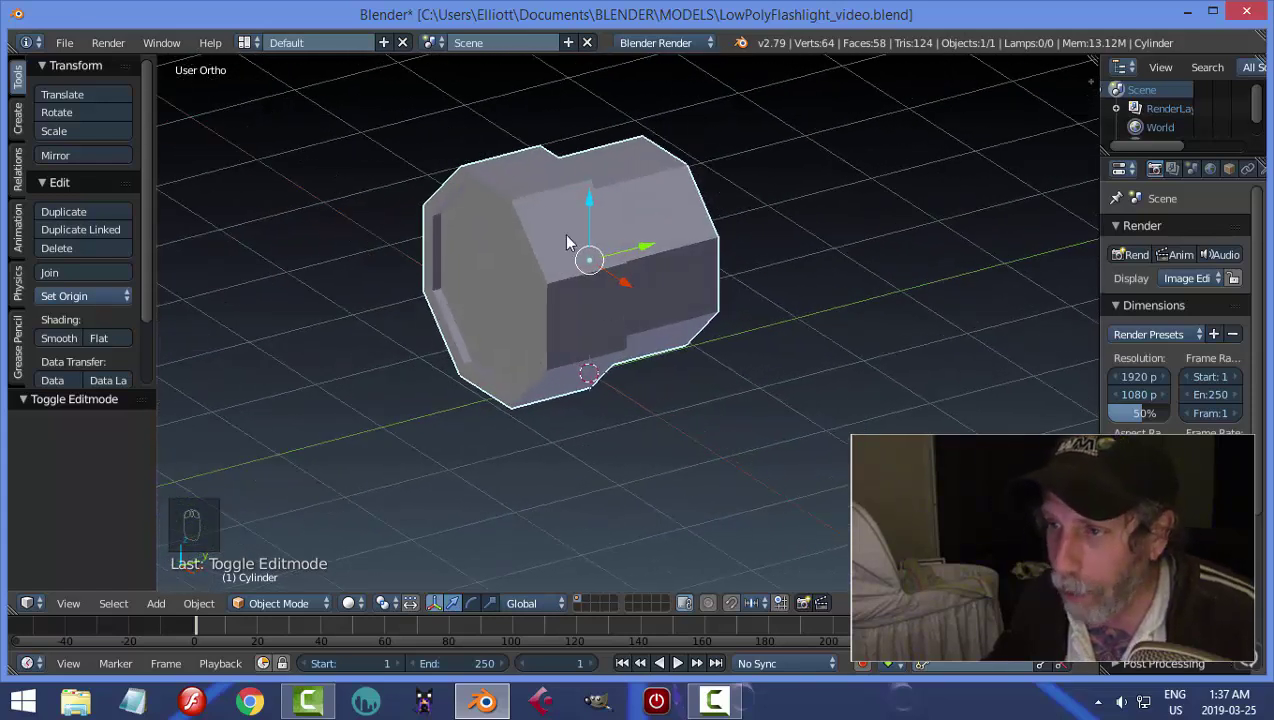
In Edit Mode, select the outer and inner rim edge loops at both ends plus the wider section's edge loop at the shoulder
key(Tab)
click(575, 249)
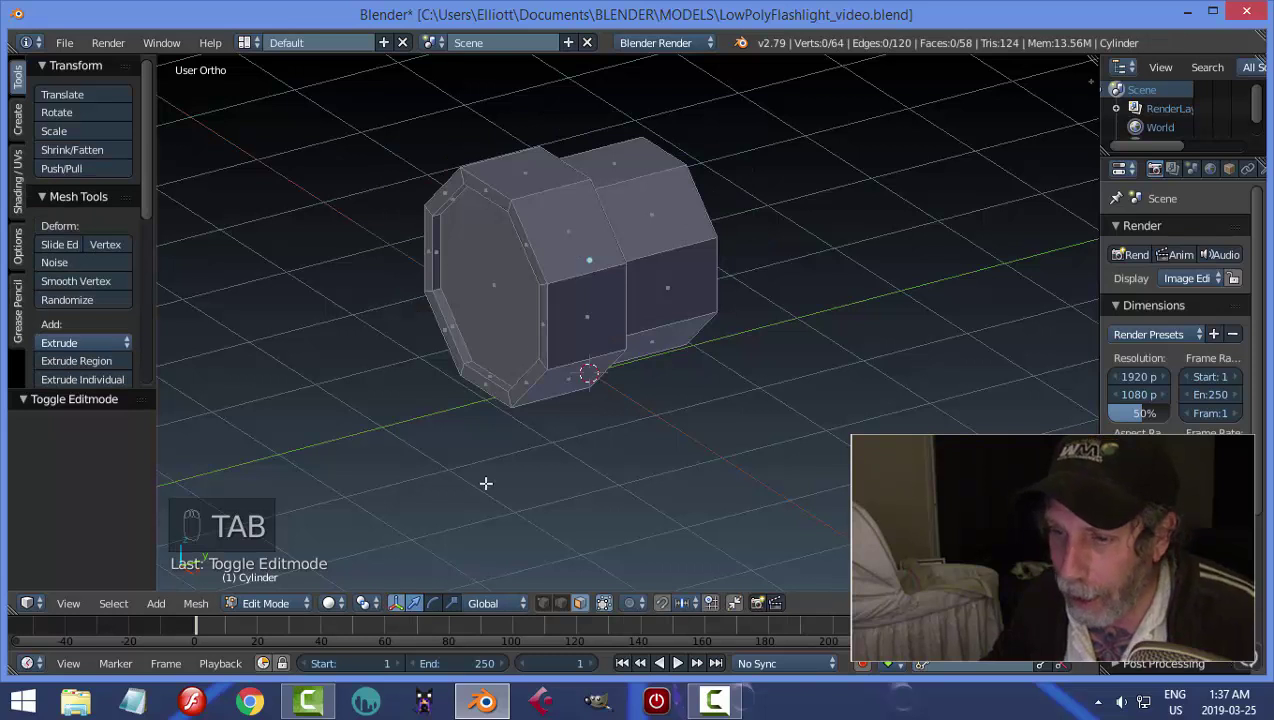
click(561, 603)
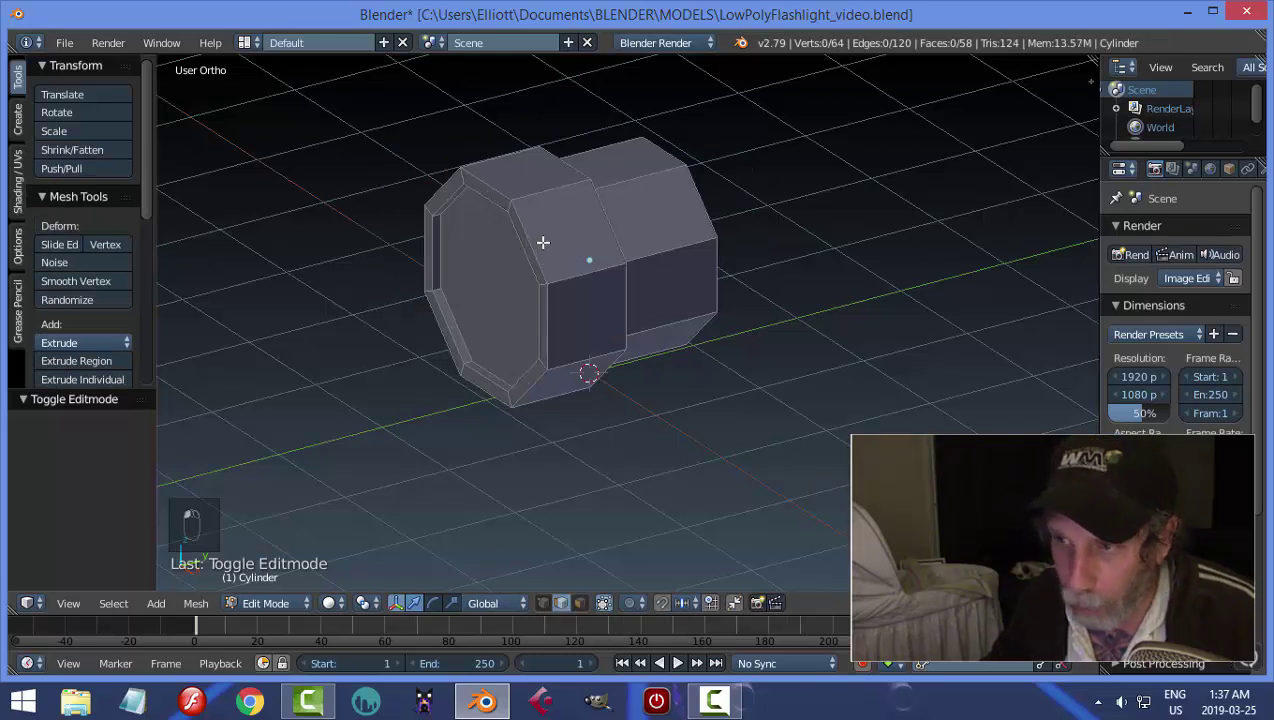
alt+right_click(533, 238)
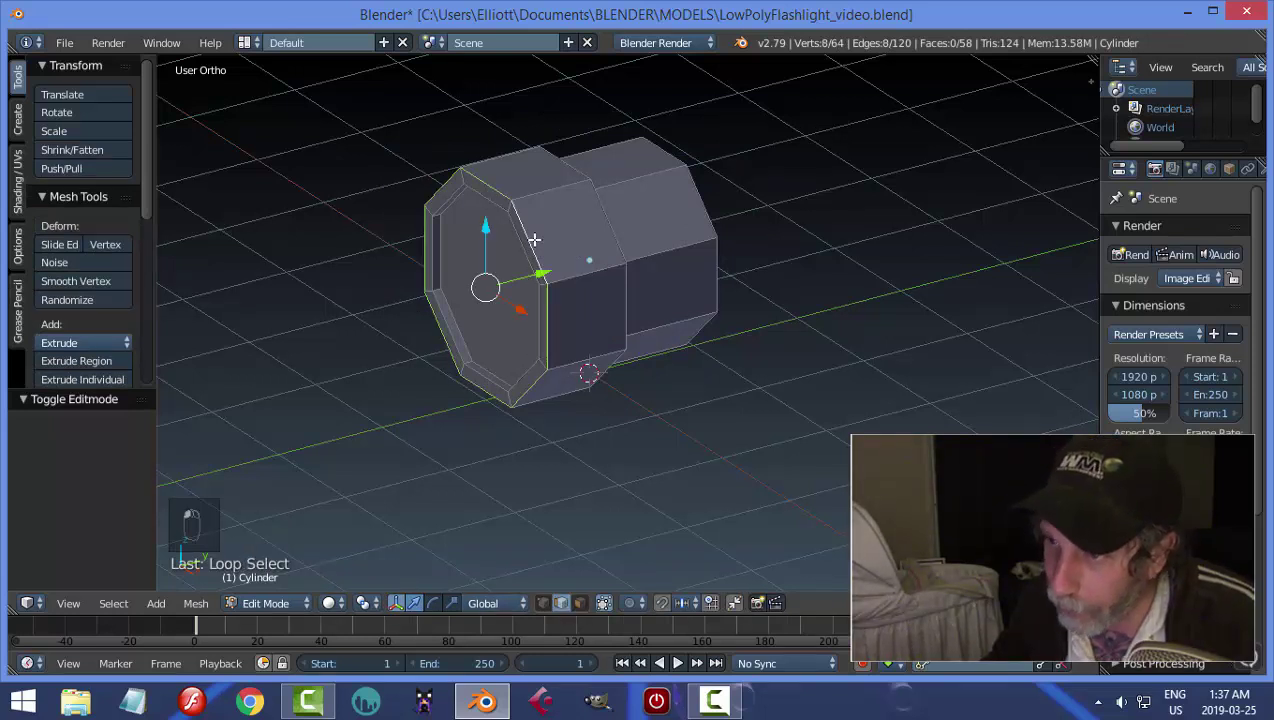
alt+shift+right_click(478, 193)
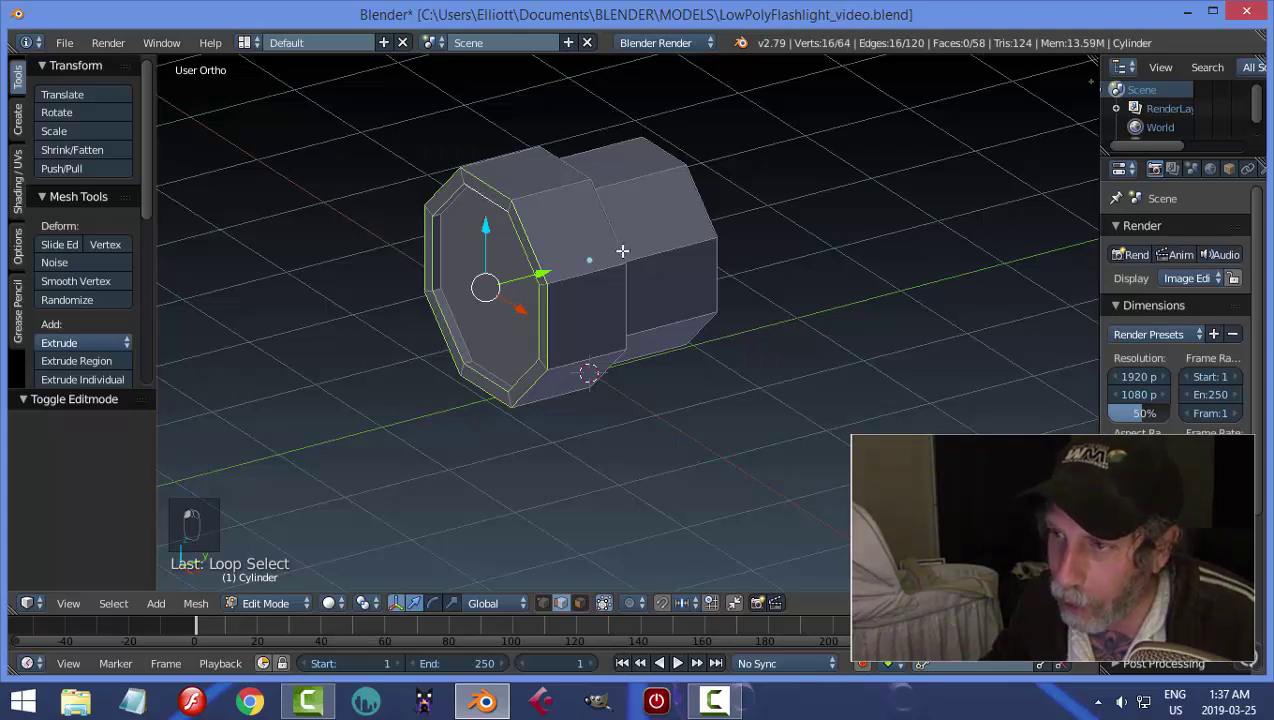
middle_drag(612, 250, 505, 206)
alt+shift+right_click(522, 172)
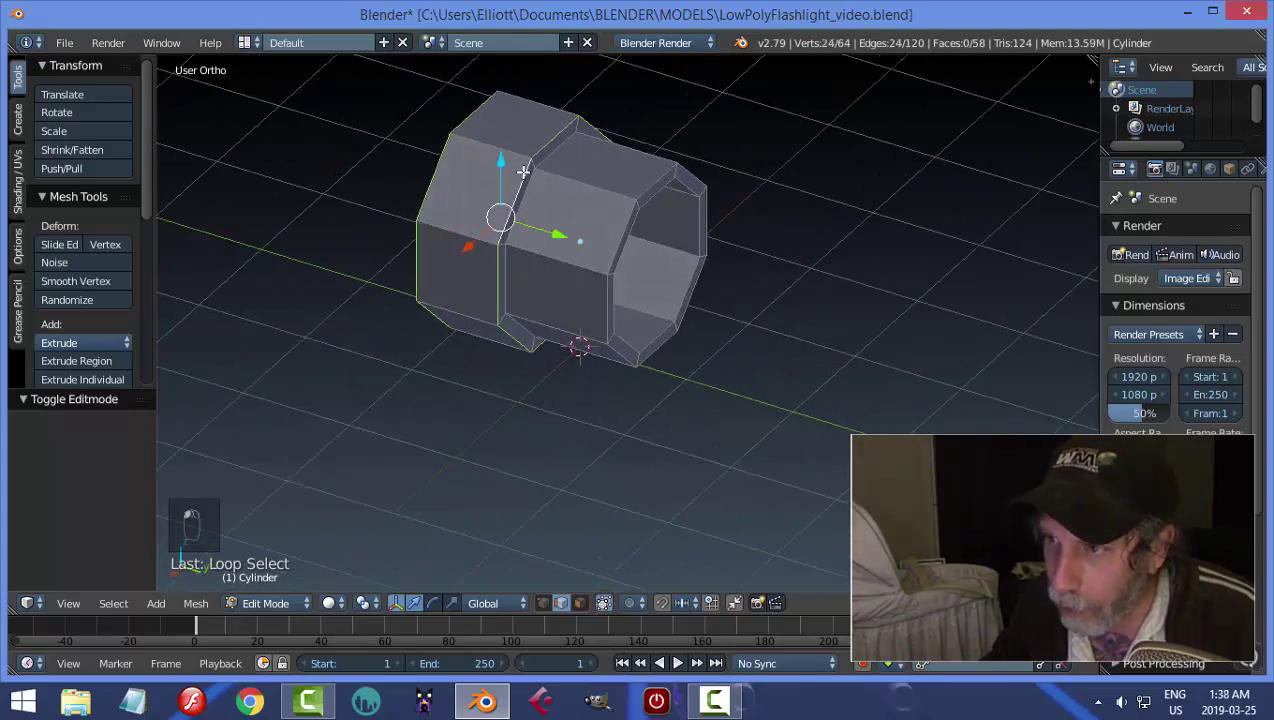
alt+shift+right_click(624, 210)
alt+shift+right_click(657, 195)
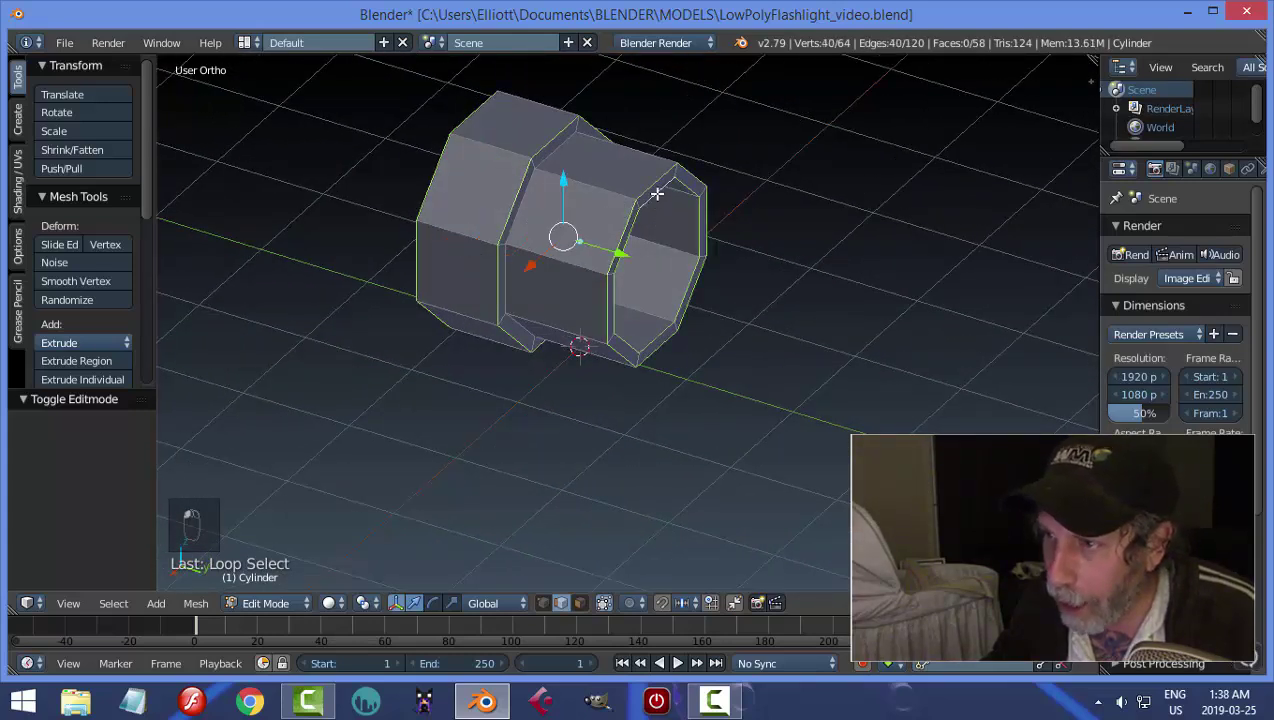
Bevel the selected rim and shoulder edge loops by 0.043 with one segment, and view the body in Object Mode
middle_drag(671, 318, 792, 308)
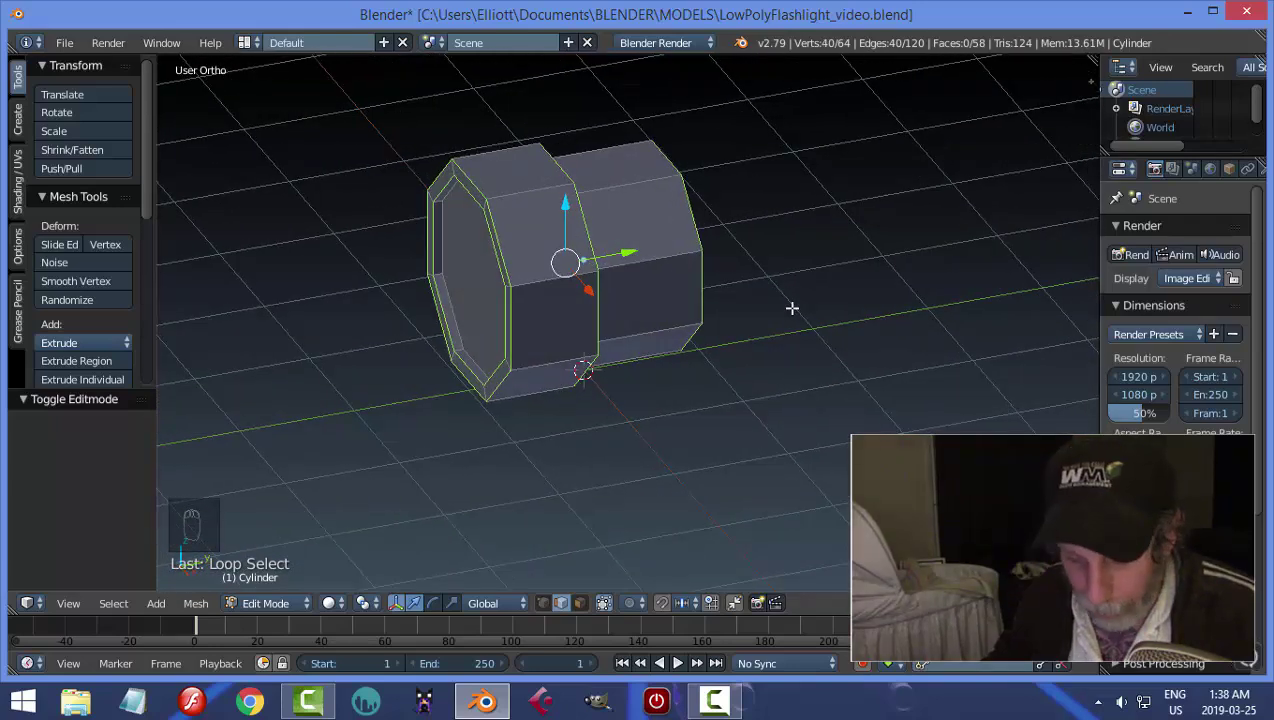
key(ctrl+b)
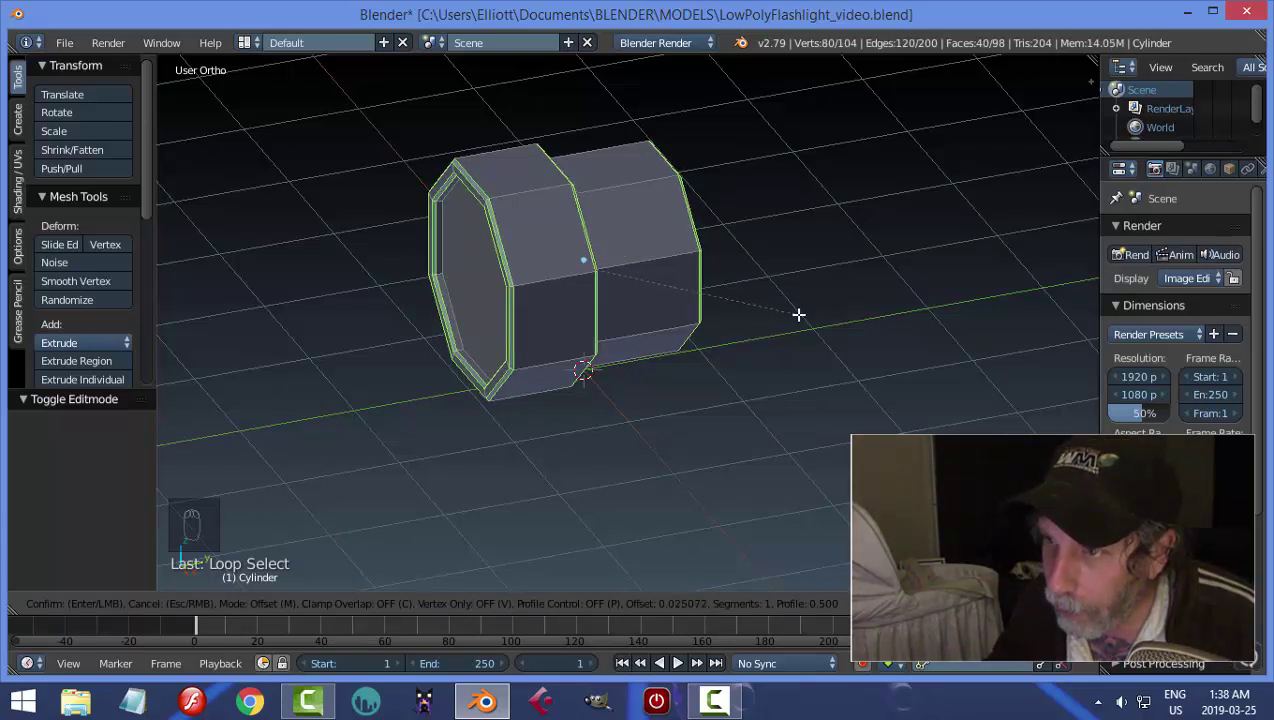
click(802, 318)
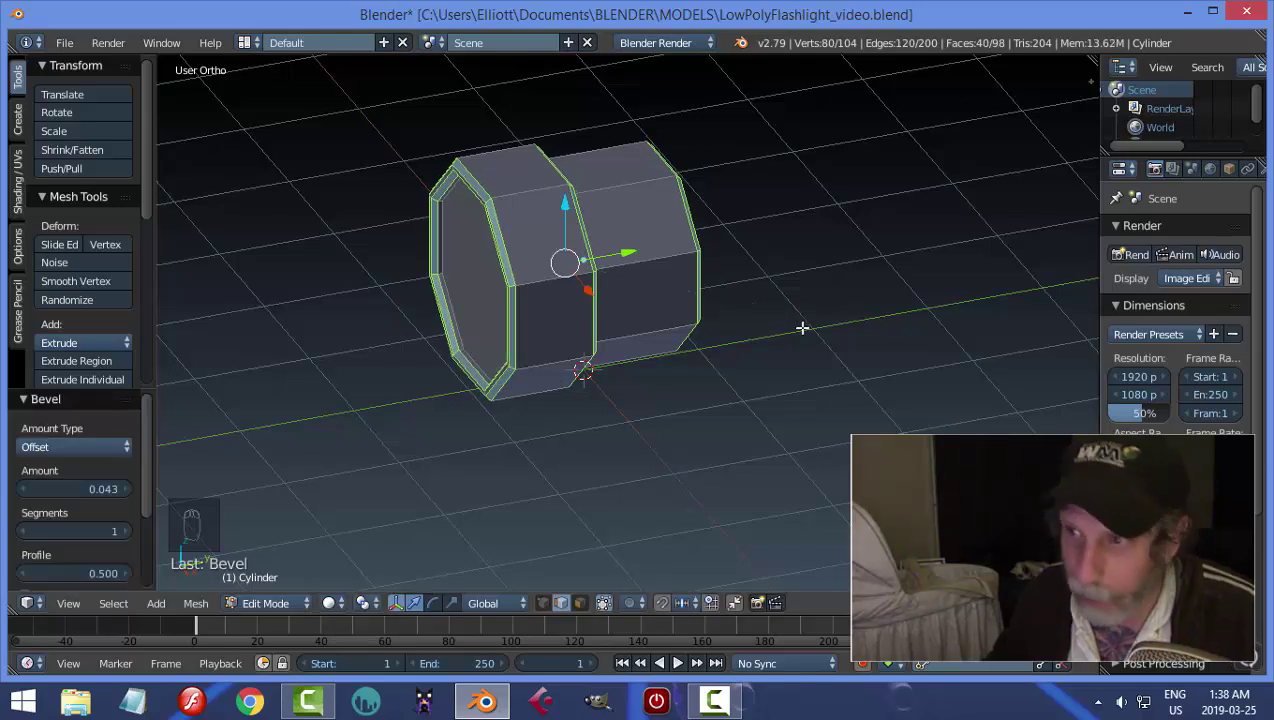
key(a)
key(Tab)
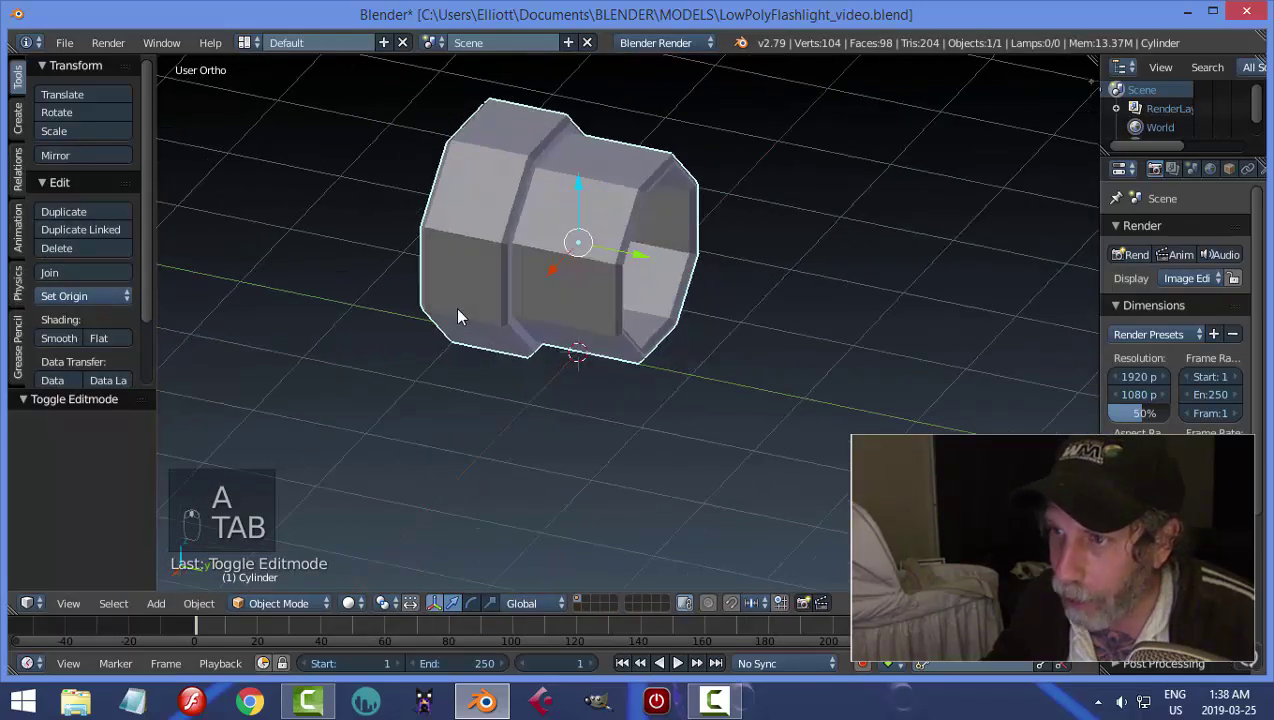
middle_drag(457, 316, 509, 321)
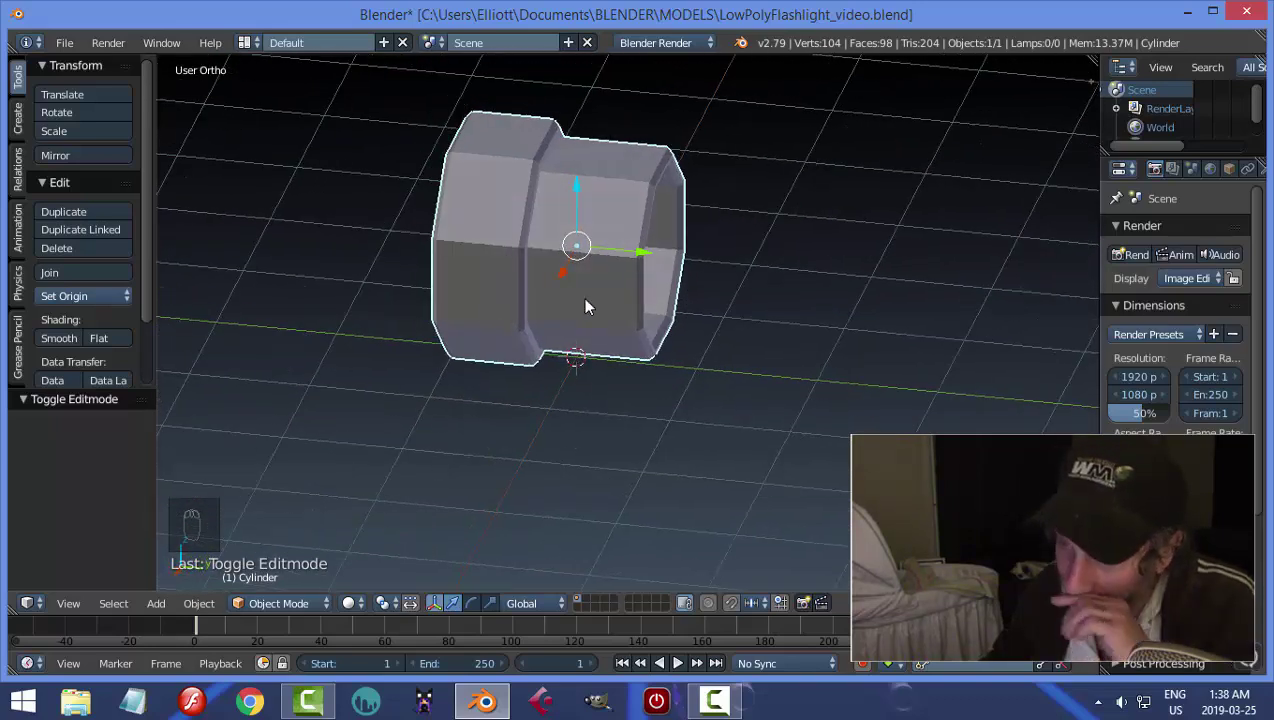
middle_drag(620, 248, 560, 262)
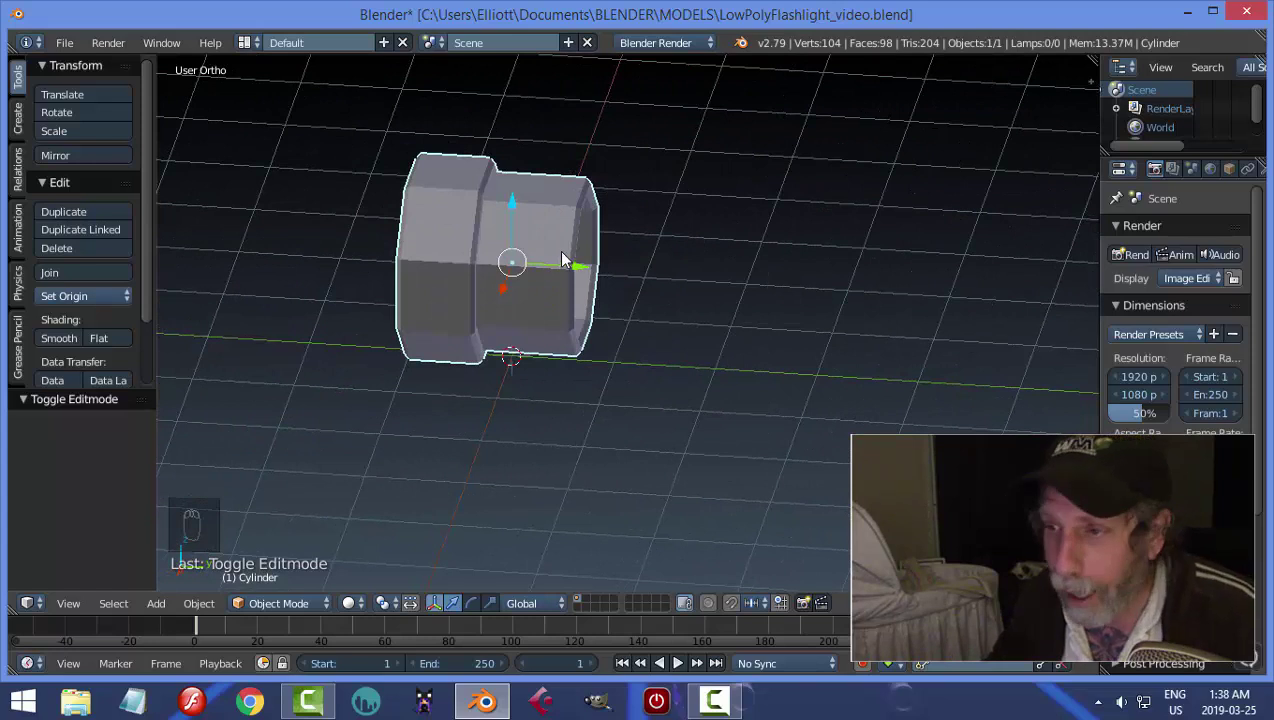
In Edit Mode, add three evenly spaced loop cuts around the narrower section without sliding them, and clear the selection
key(Tab)
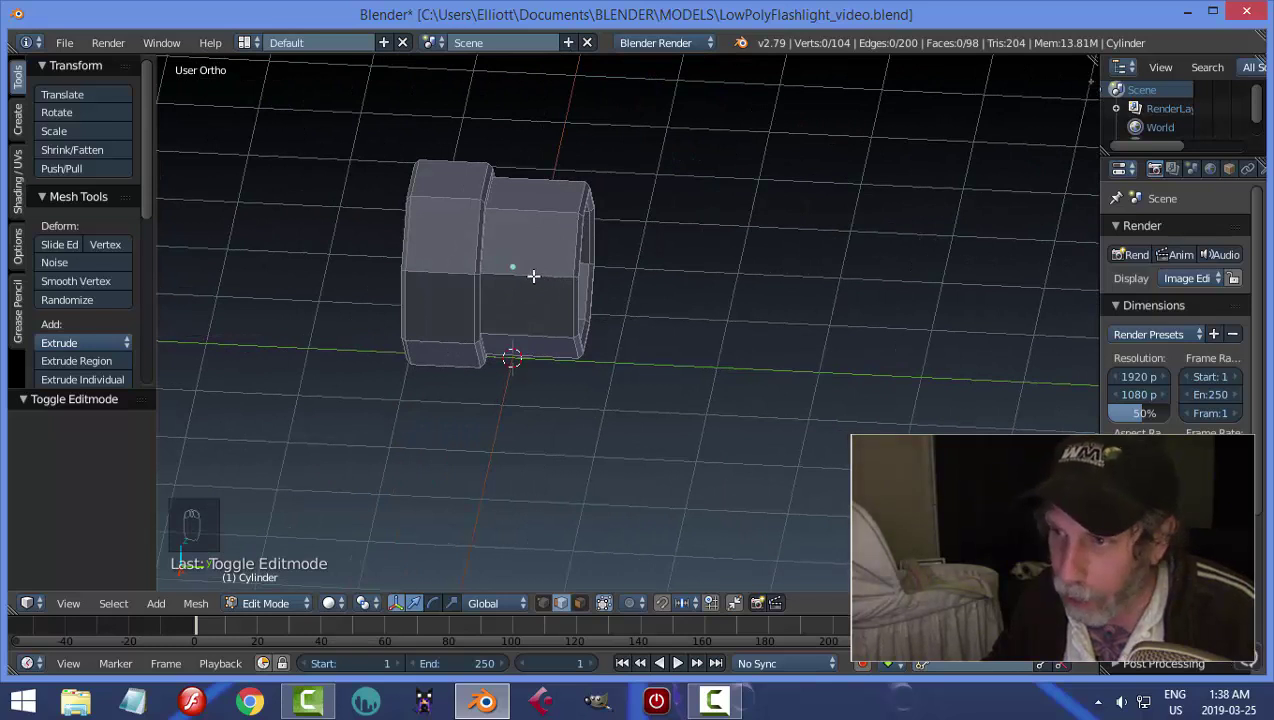
key(ctrl+r)
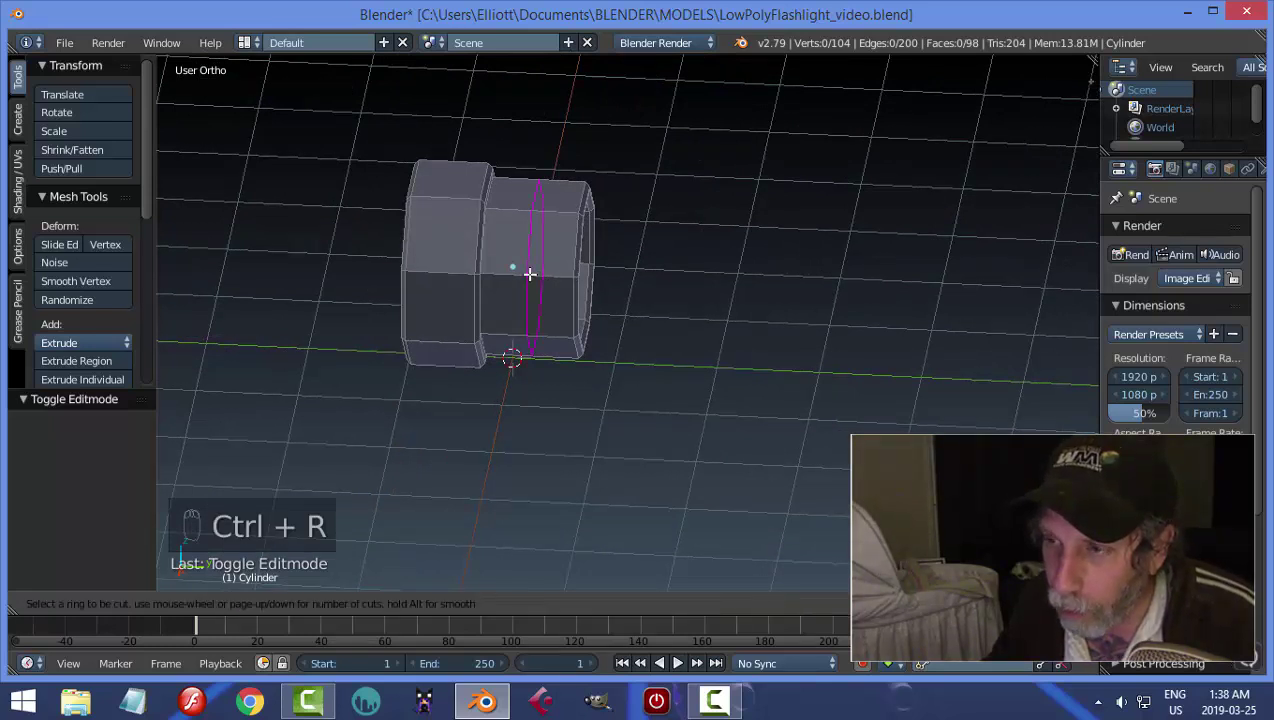
scroll(529, 274, up, 2)
click(529, 274)
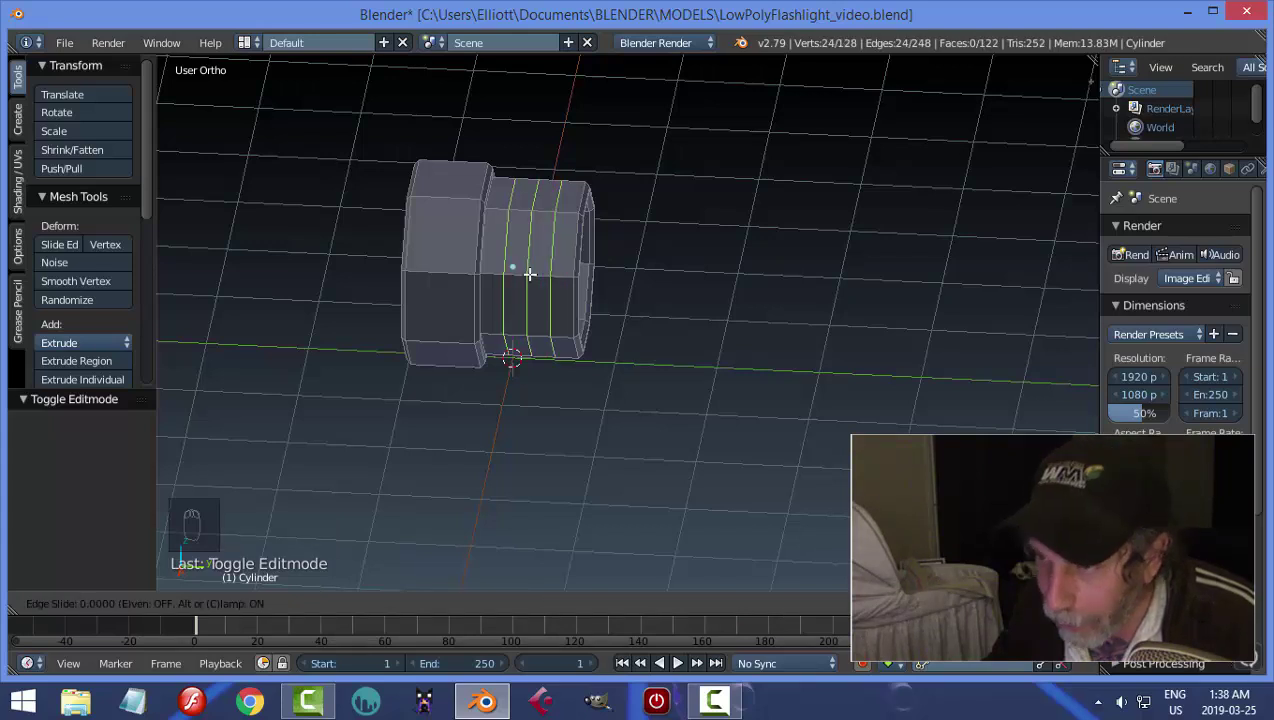
click(529, 274)
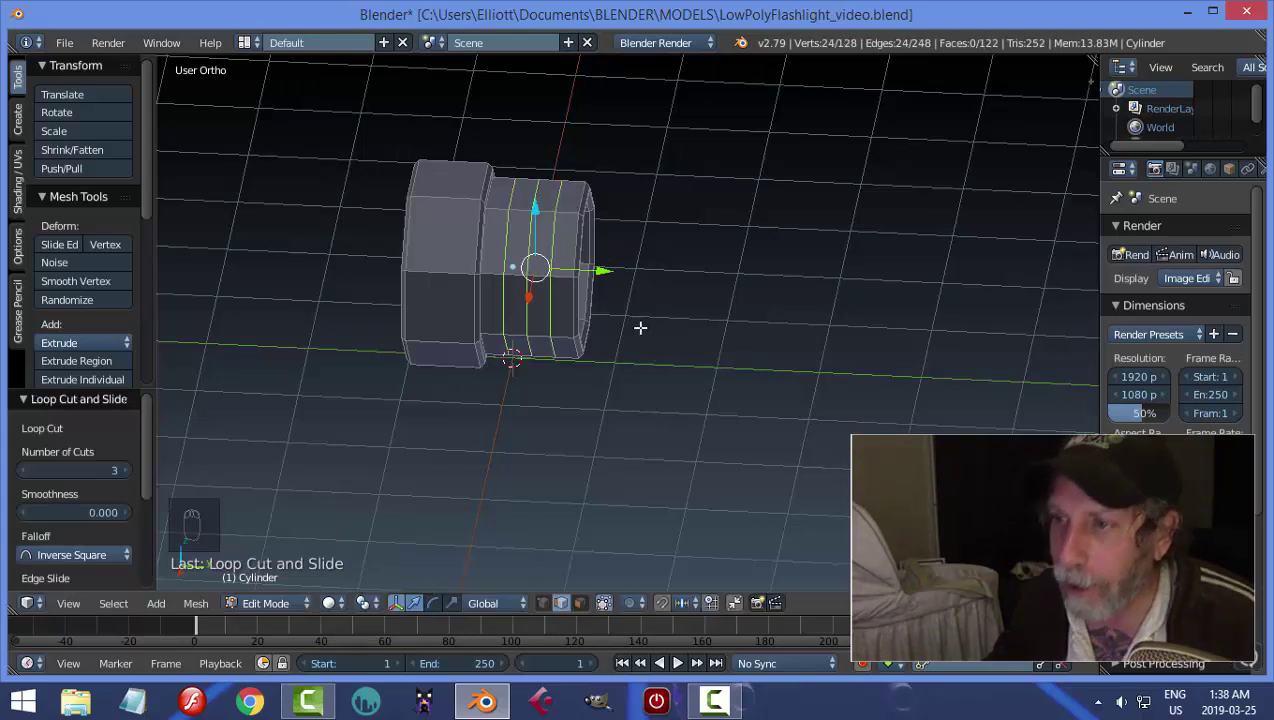
middle_drag(640, 327, 665, 339)
key(a)
Select the three new edge loops on the narrower section and bevel them by about 0.045 into narrow bands
scroll(665, 339, up, 3)
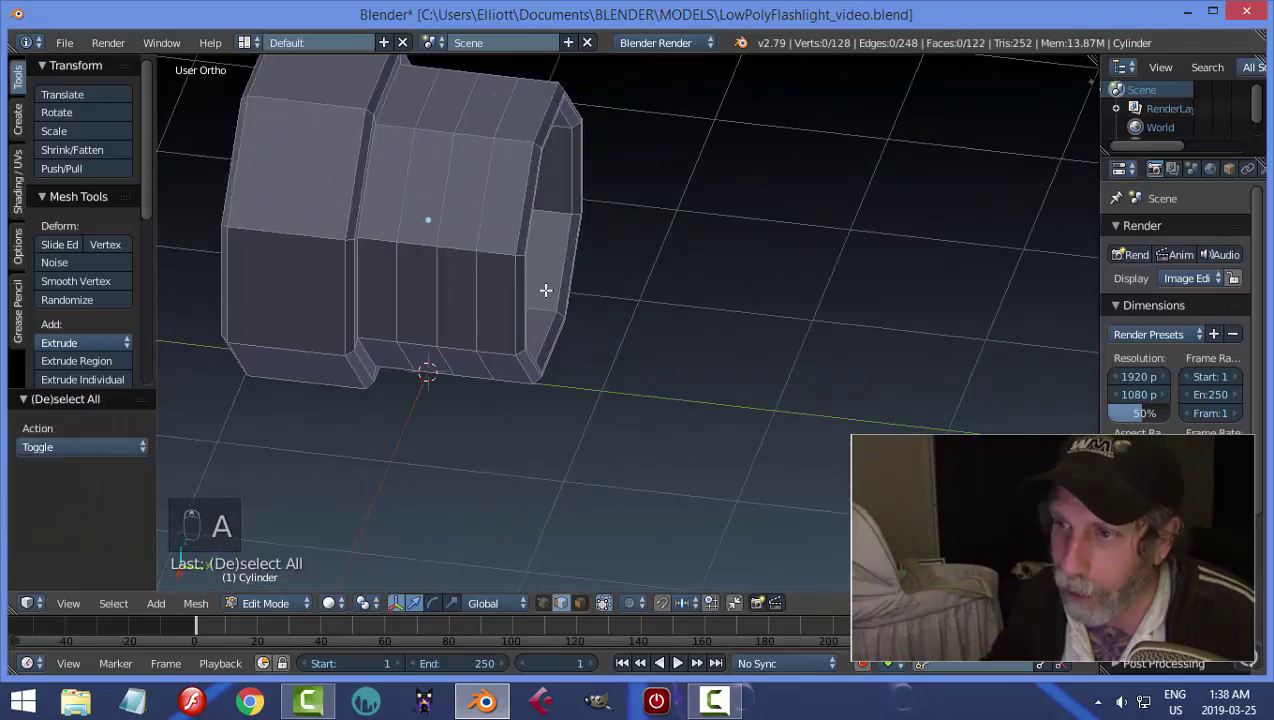
alt+right_click(407, 180)
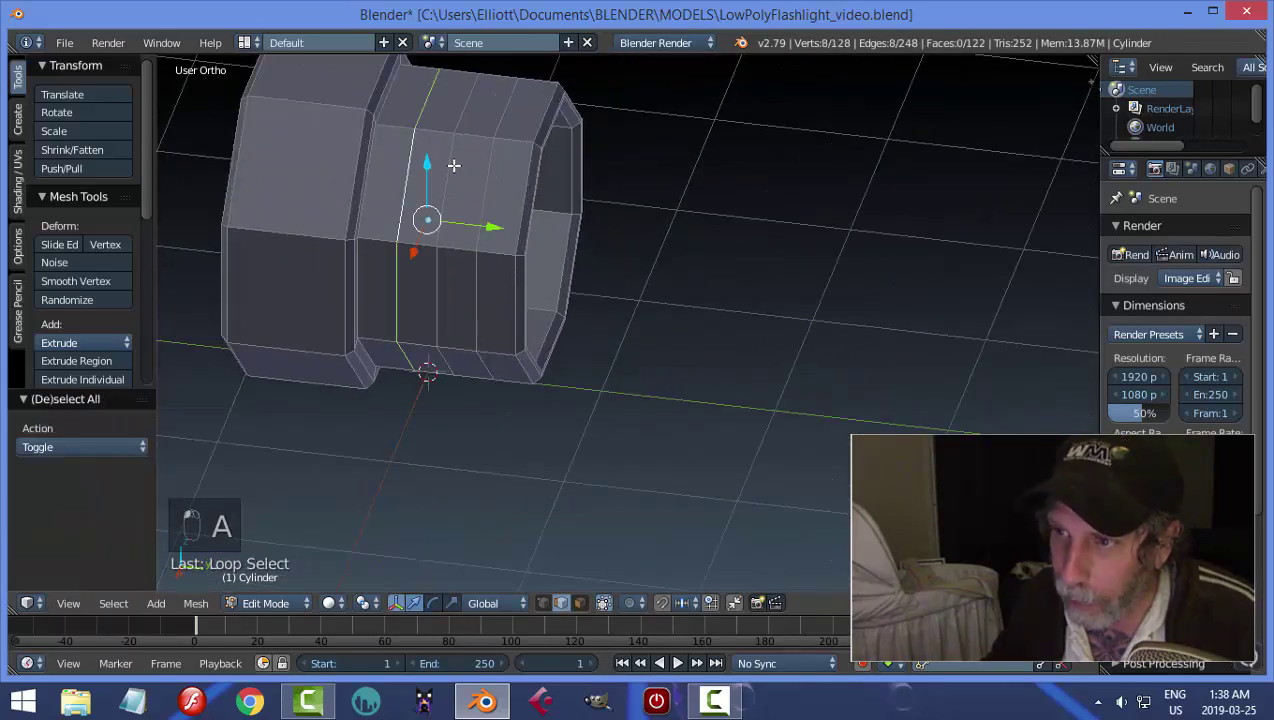
alt+shift+right_click(454, 165)
alt+shift+right_click(483, 162)
middle_drag(631, 301, 705, 292)
key(ctrl+b)
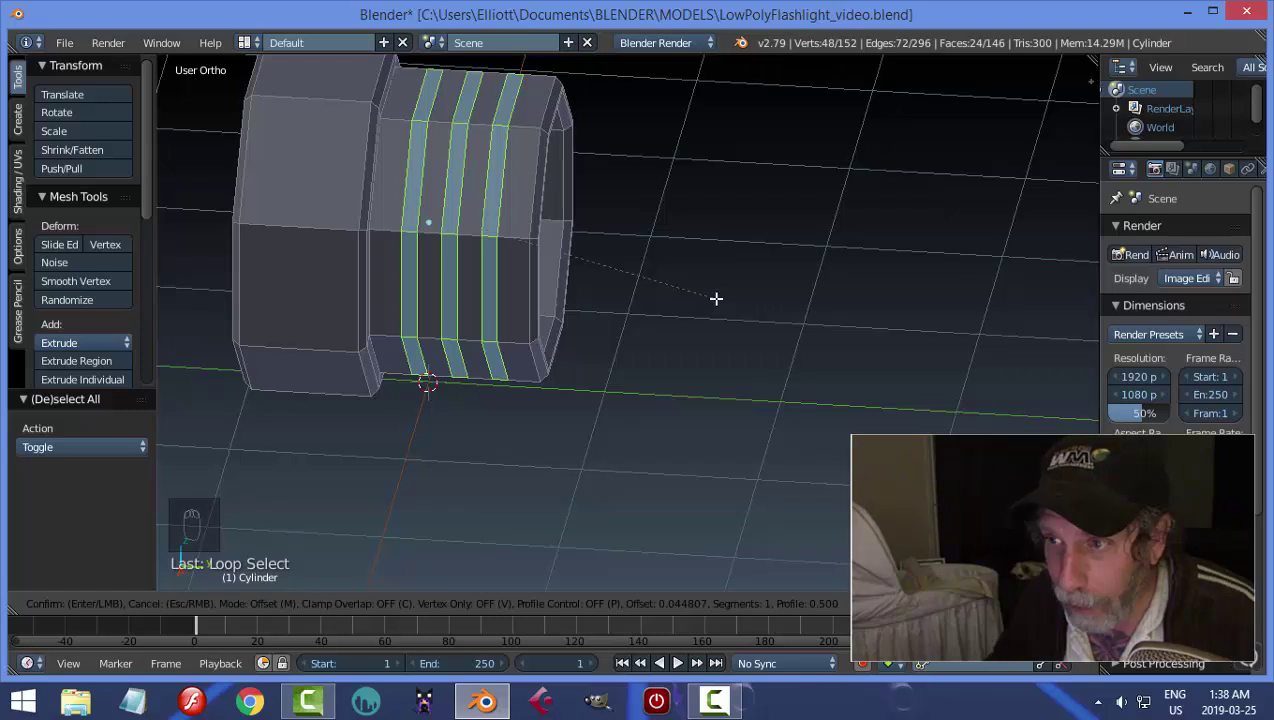
click(716, 298)
Extrude the three bands in place and fatten them outward with a Shrink/Fatten offset of -0.053 to form raised ribs
mouse_move(694, 324)
middle_down()
mouse_move(631, 282)
mouse_move(678, 309)
middle_up()
key(e)
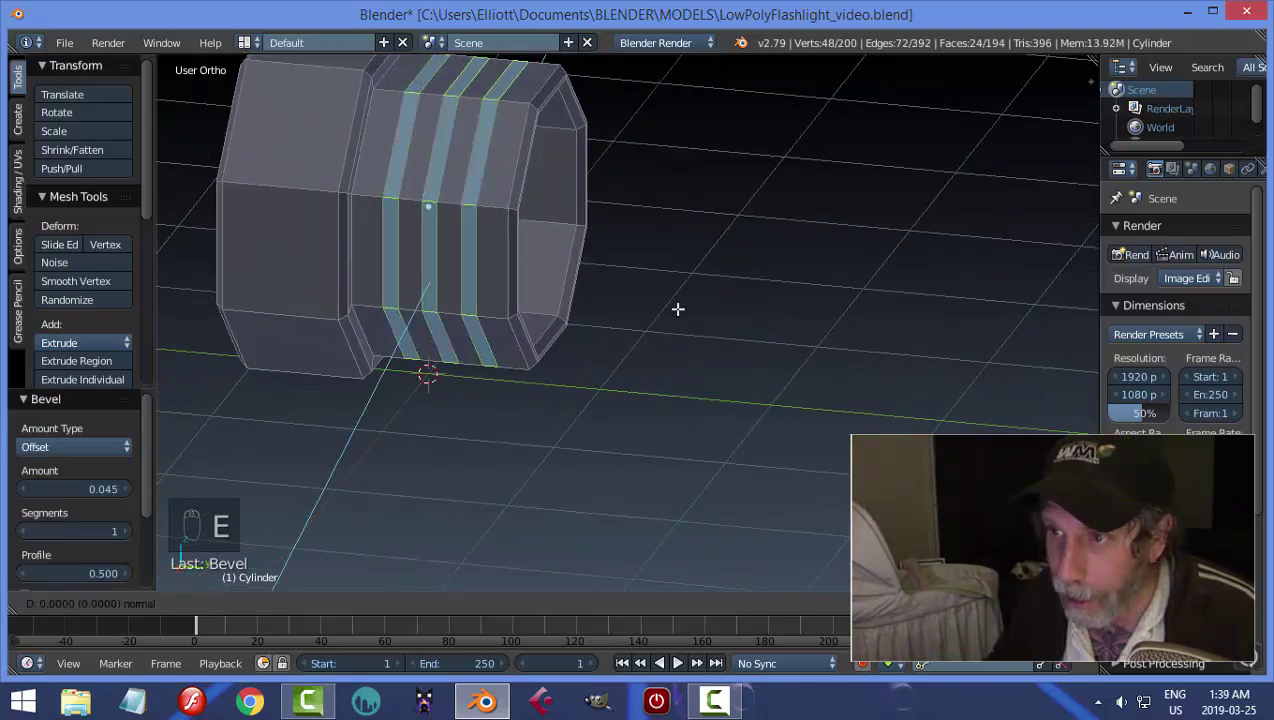
right_click(678, 309)
key(alt+s)
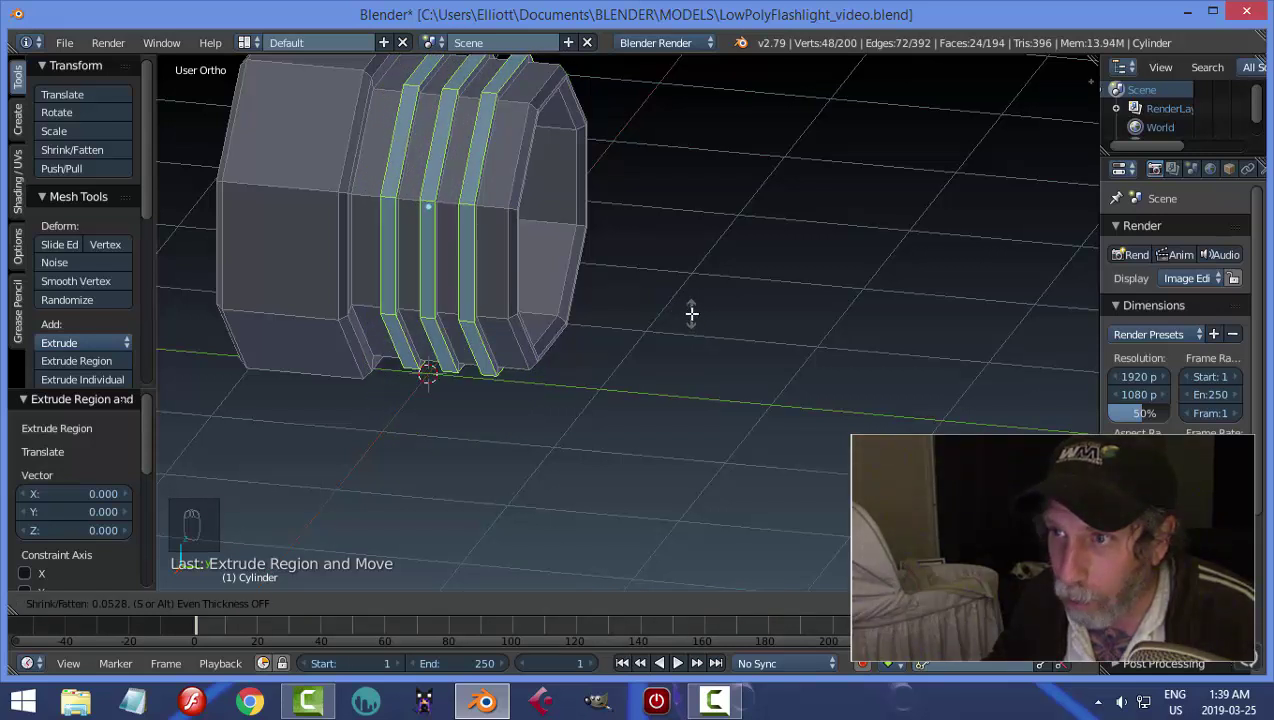
click(691, 313)
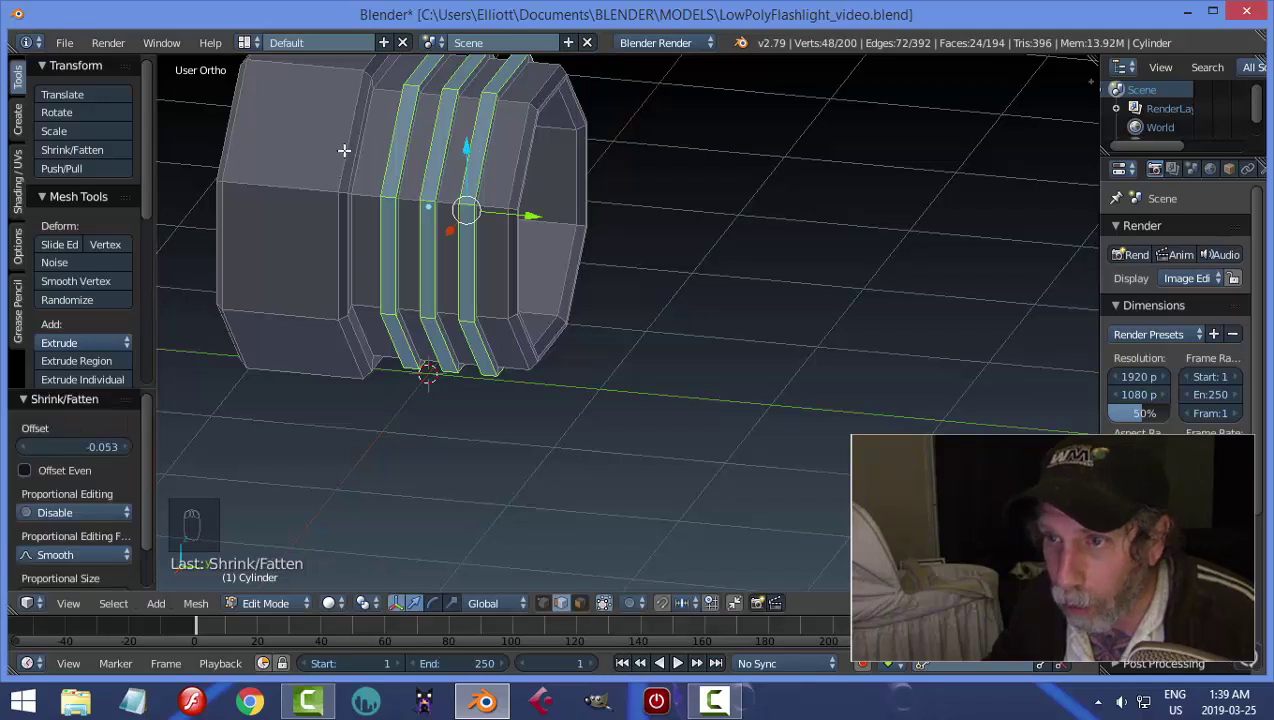
middle_drag(498, 212, 457, 199)
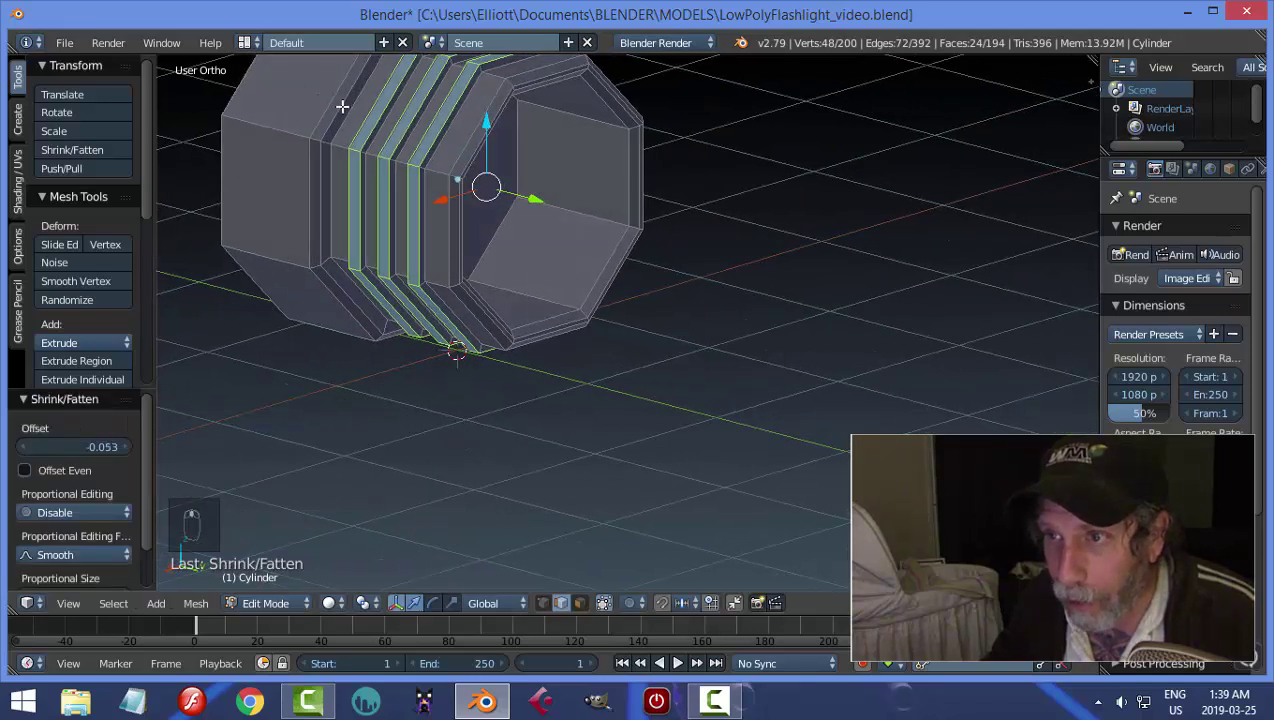
Clear the selection and examine the raised ribs on the body in Object Mode
key(a)
scroll(628, 299, down, 3)
middle_drag(557, 313, 606, 330)
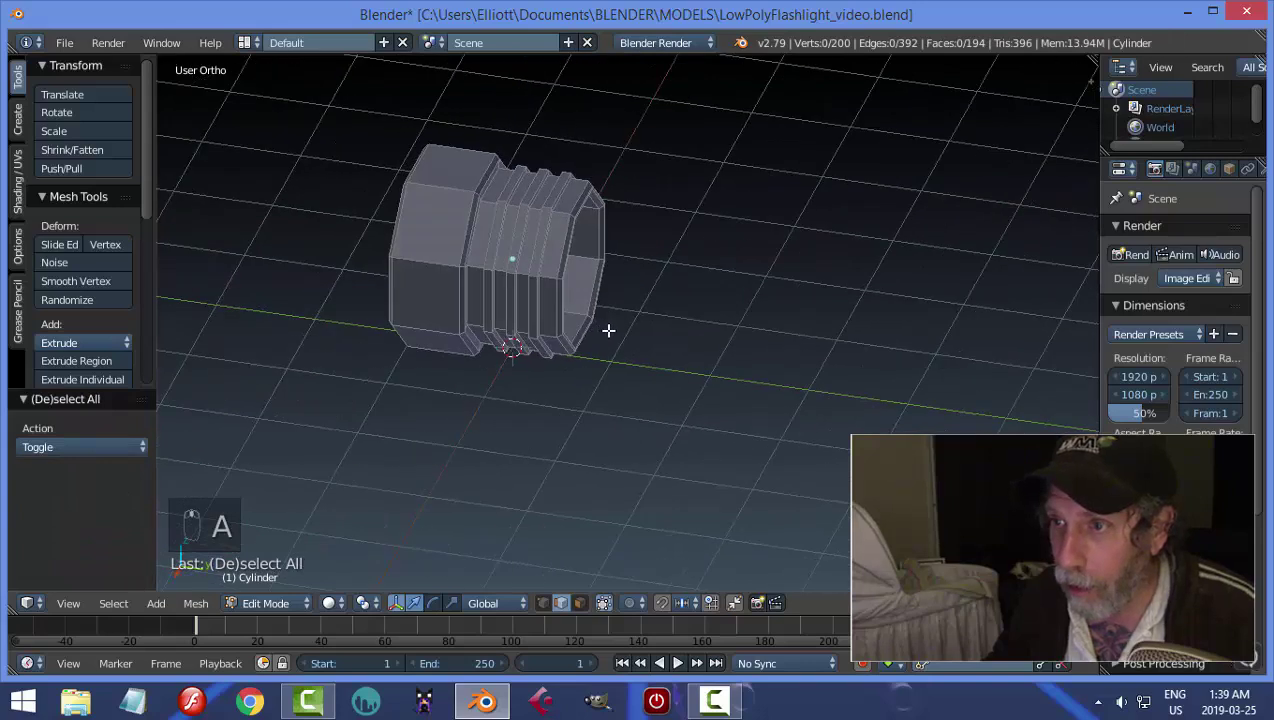
key(Tab)
click(505, 331)
middle_drag(505, 331, 535, 245)
scroll(505, 279, up, 3)
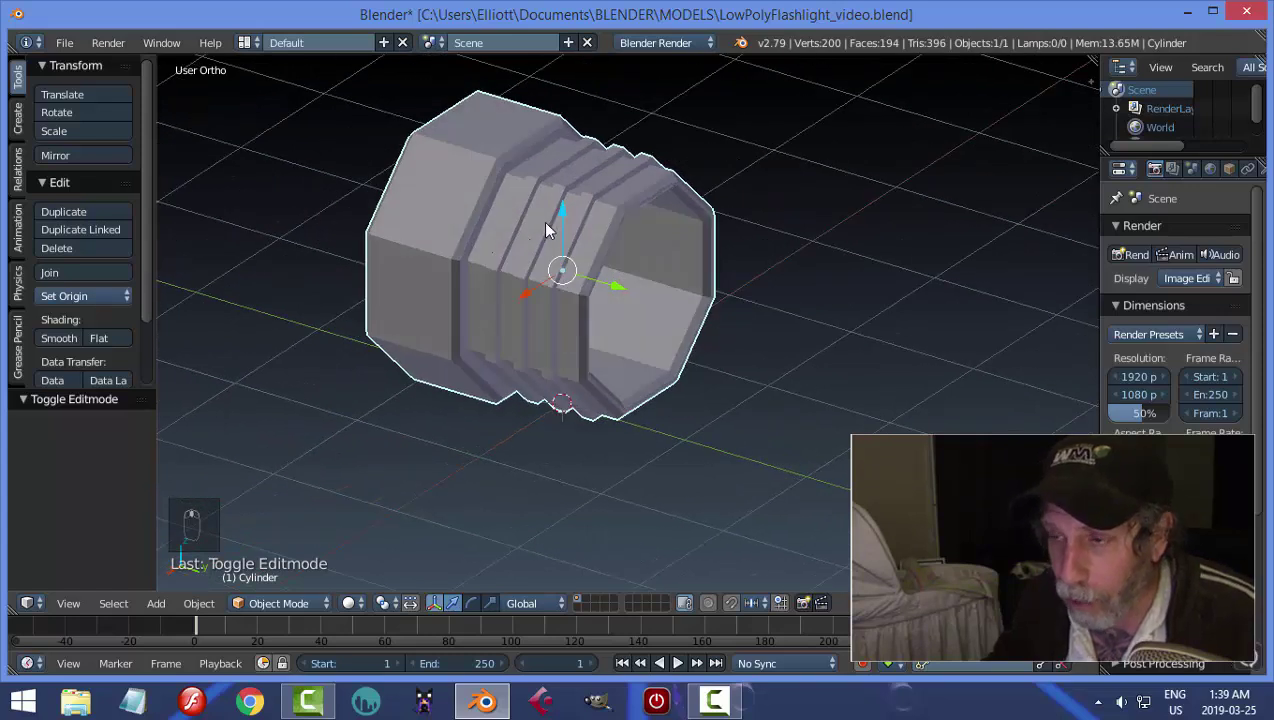
In Edit Mode, select the six outer edge loops of the three ribs and bevel them by 0.018 with one segment
key(Tab)
click(560, 229)
scroll(520, 222, up, 4)
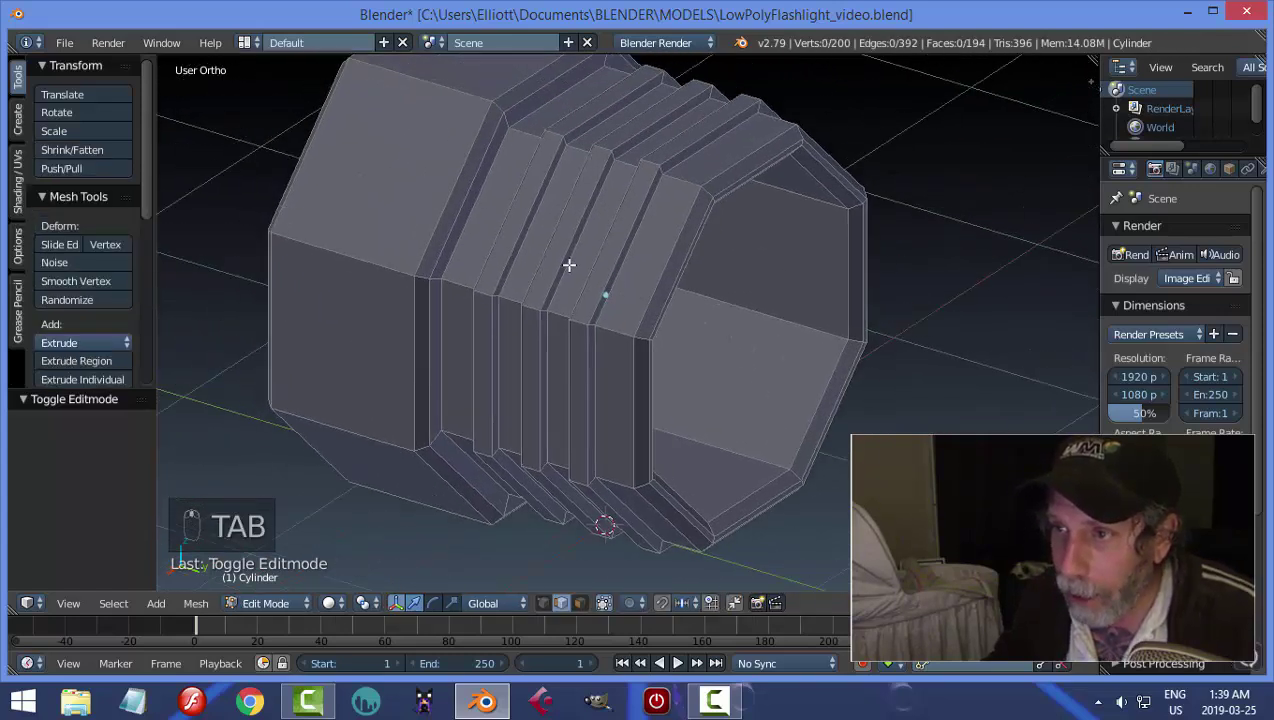
middle_drag(569, 265, 643, 176)
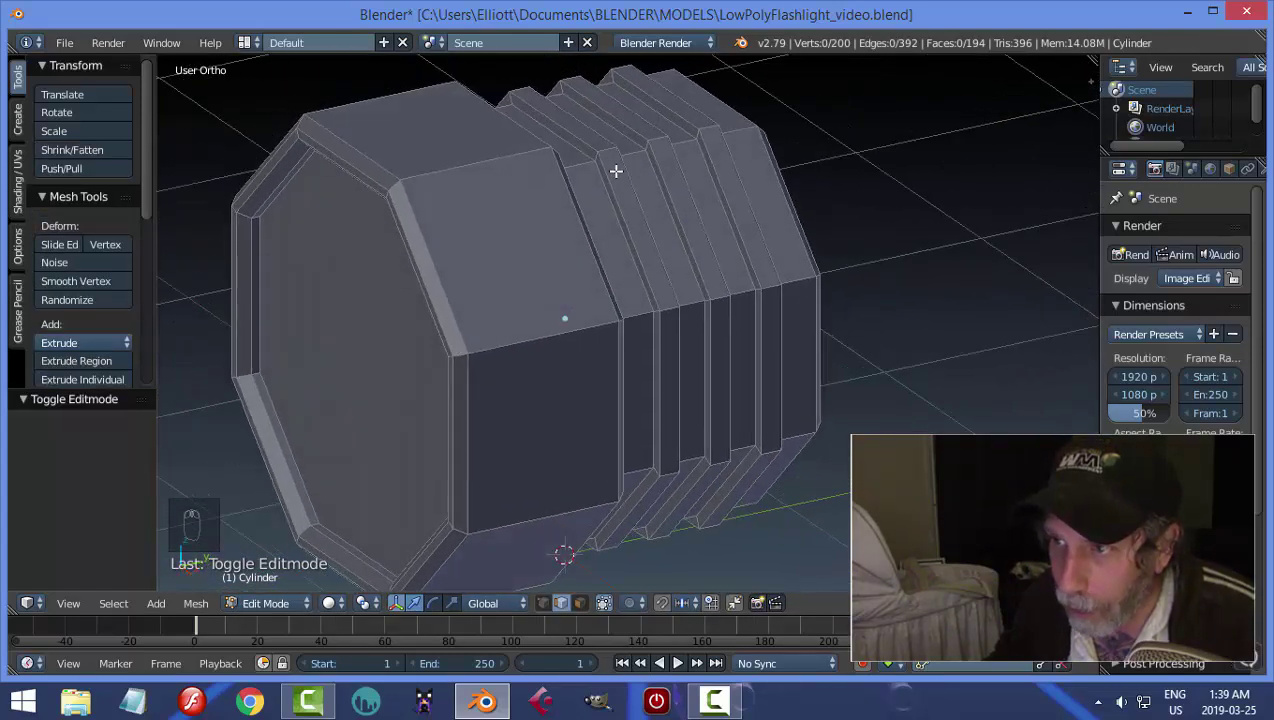
alt+right_click(606, 156)
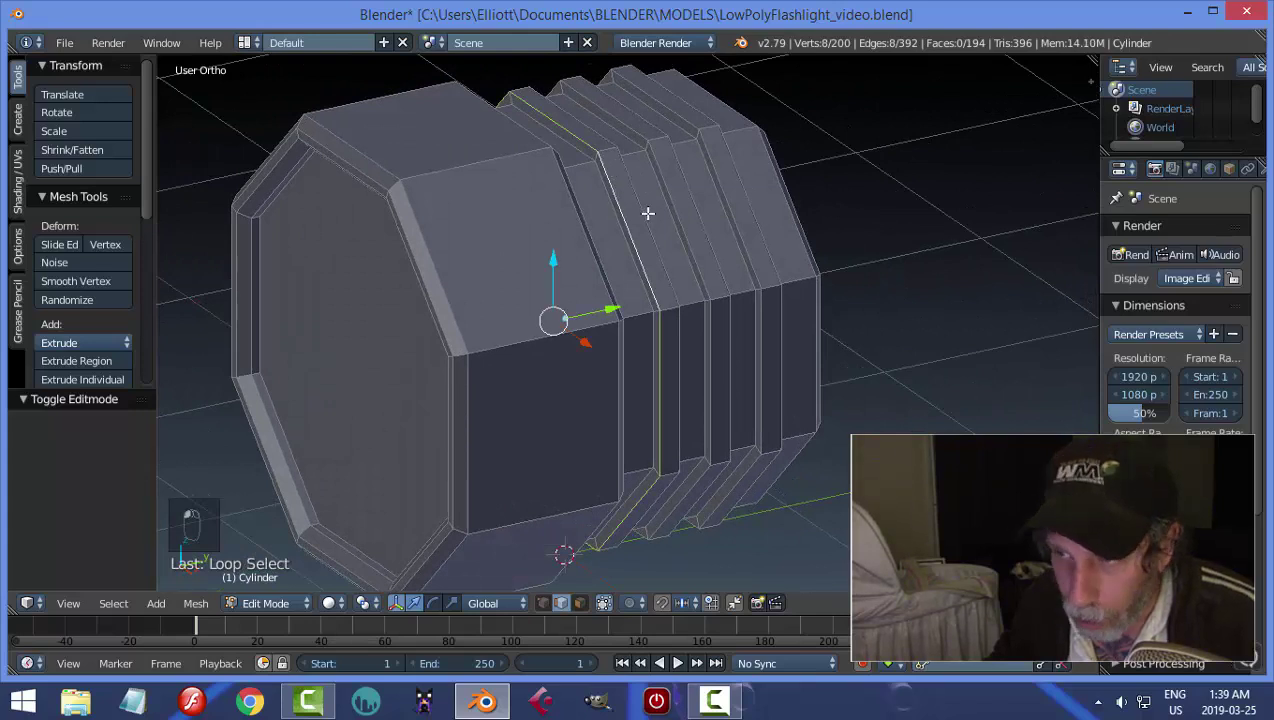
alt+shift+right_click(615, 153)
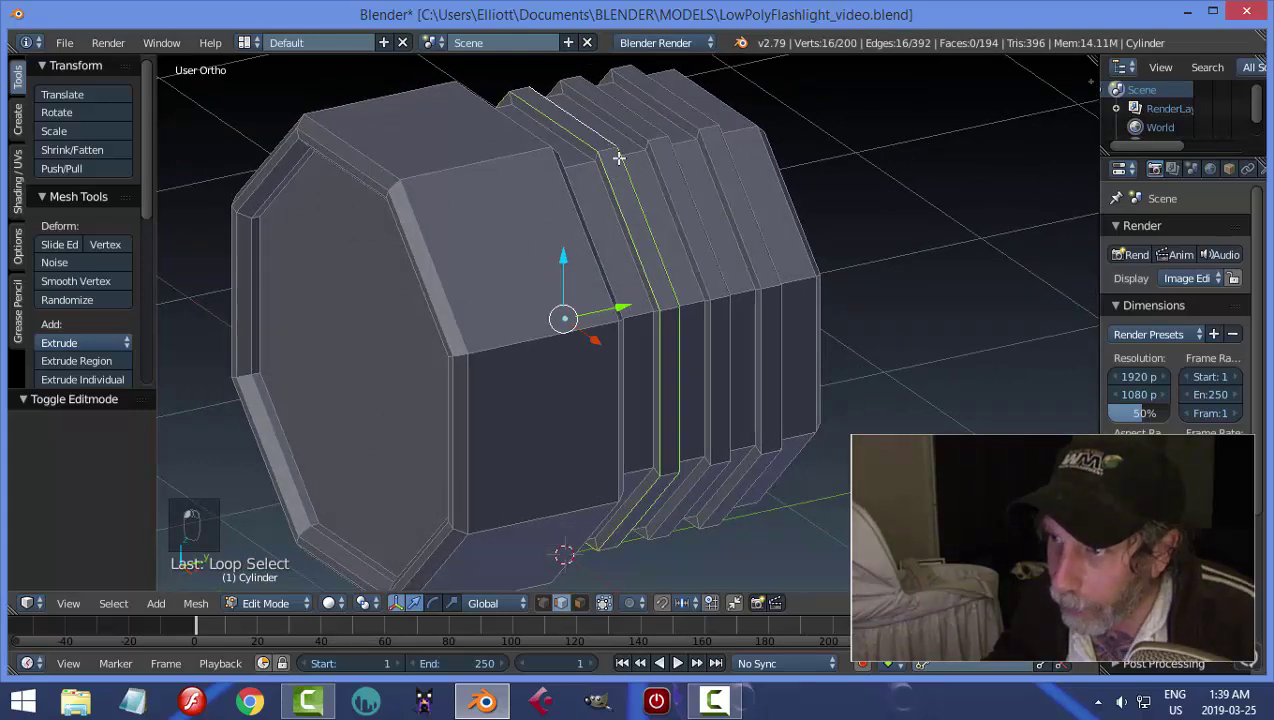
middle_drag(688, 263, 668, 222)
alt+shift+right_click(661, 195)
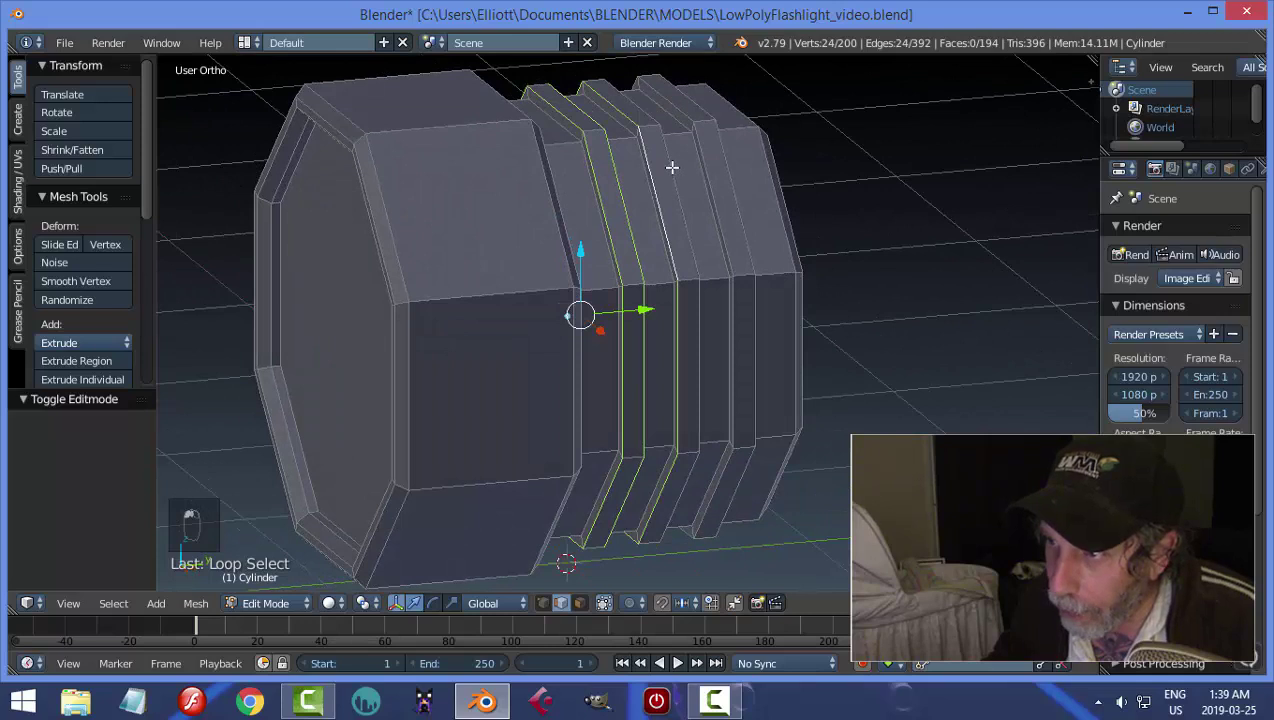
alt+shift+right_click(673, 166)
alt+shift+right_click(712, 138)
alt+shift+right_click(745, 178)
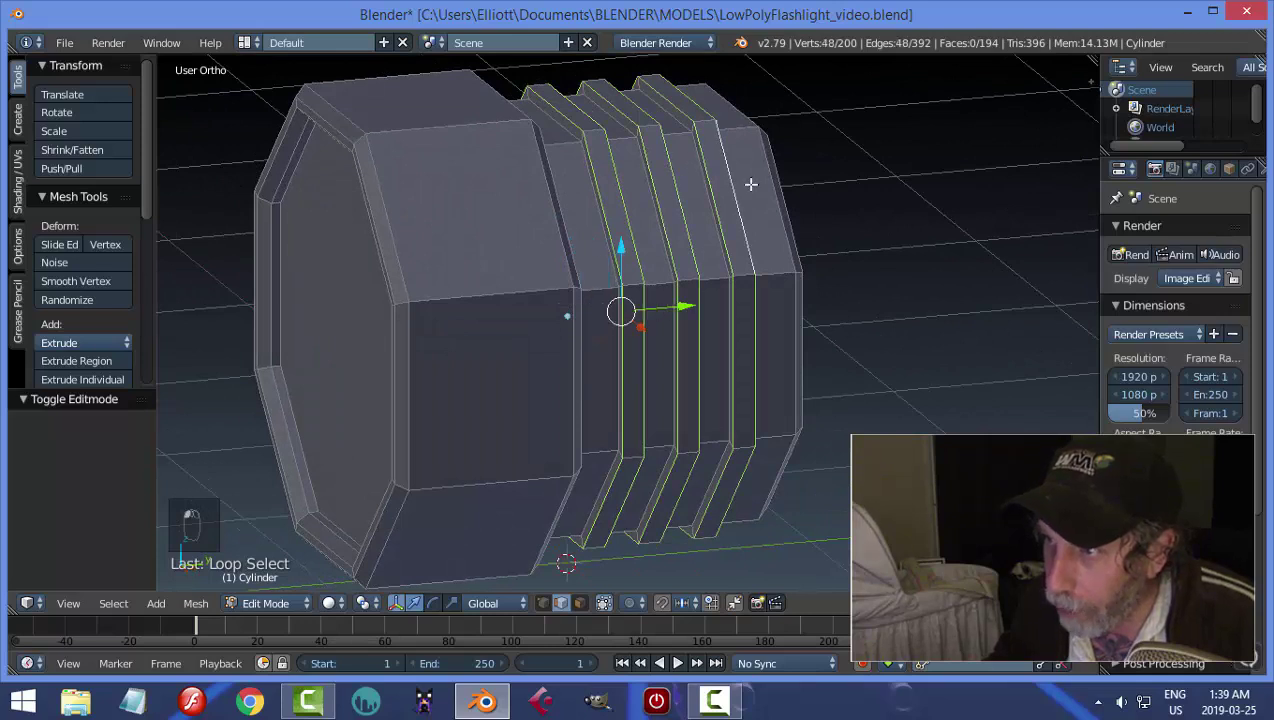
middle_drag(797, 278, 649, 275)
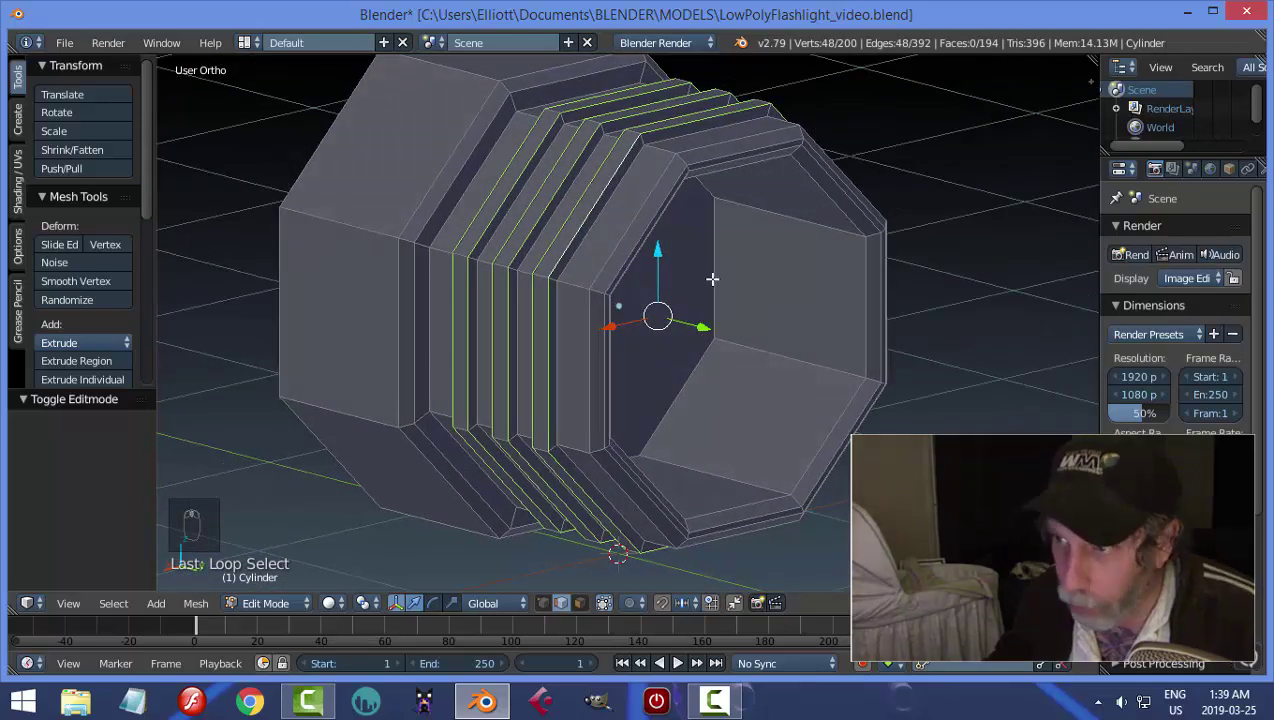
key(ctrl+b)
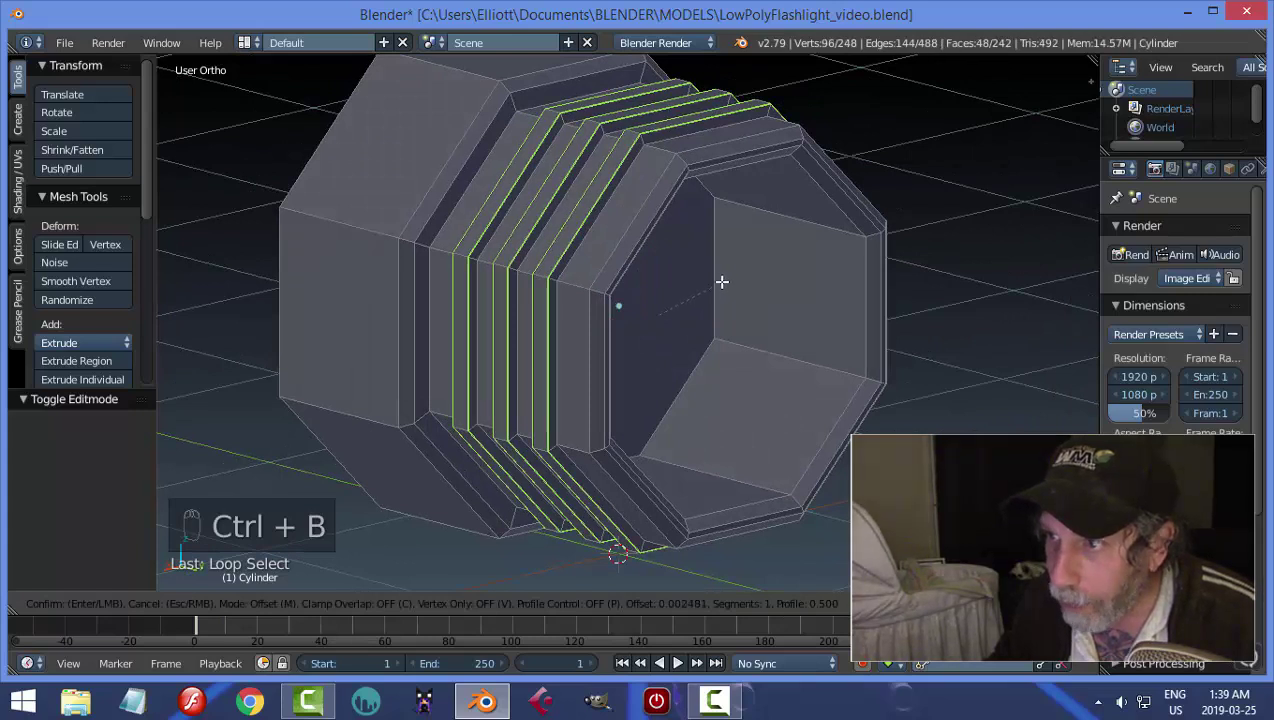
click(722, 278)
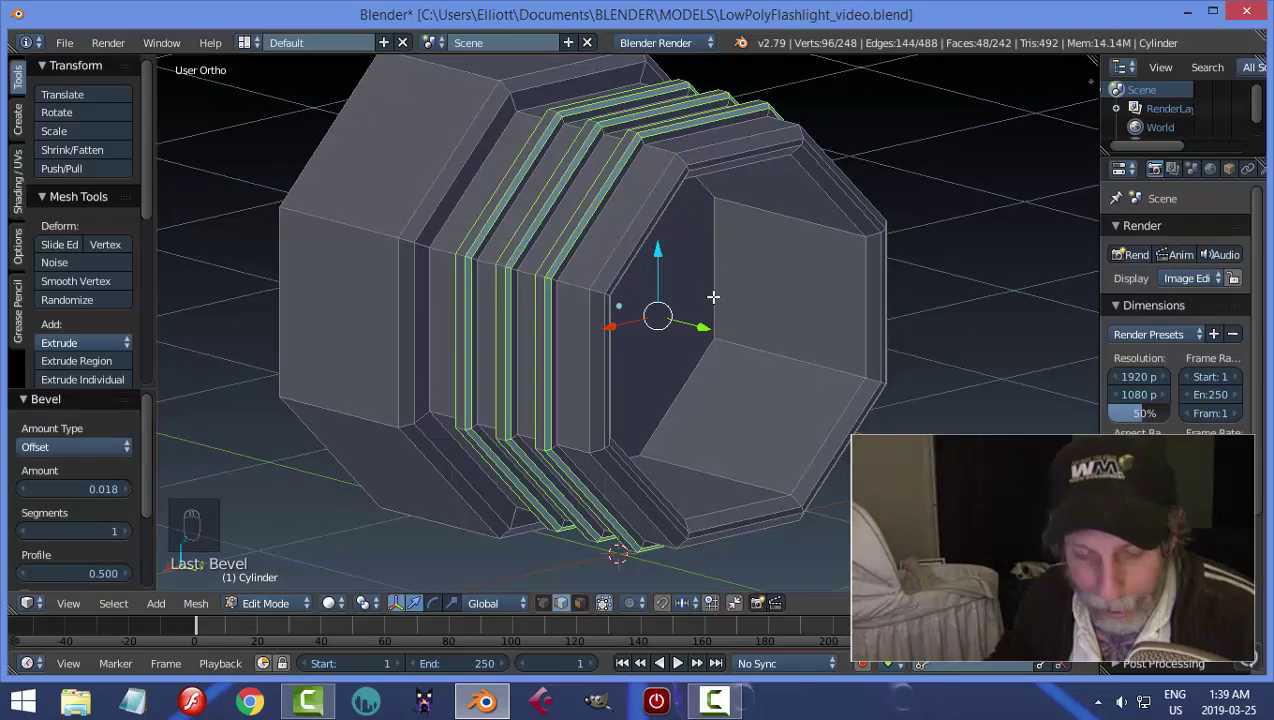
Leave Edit Mode and view the whole bevelled body with nothing selected
key(a)
key(Tab)
scroll(619, 305, down, 3)
middle_drag(619, 305, 533, 294)
key(a)
scroll(770, 328, down, 2)
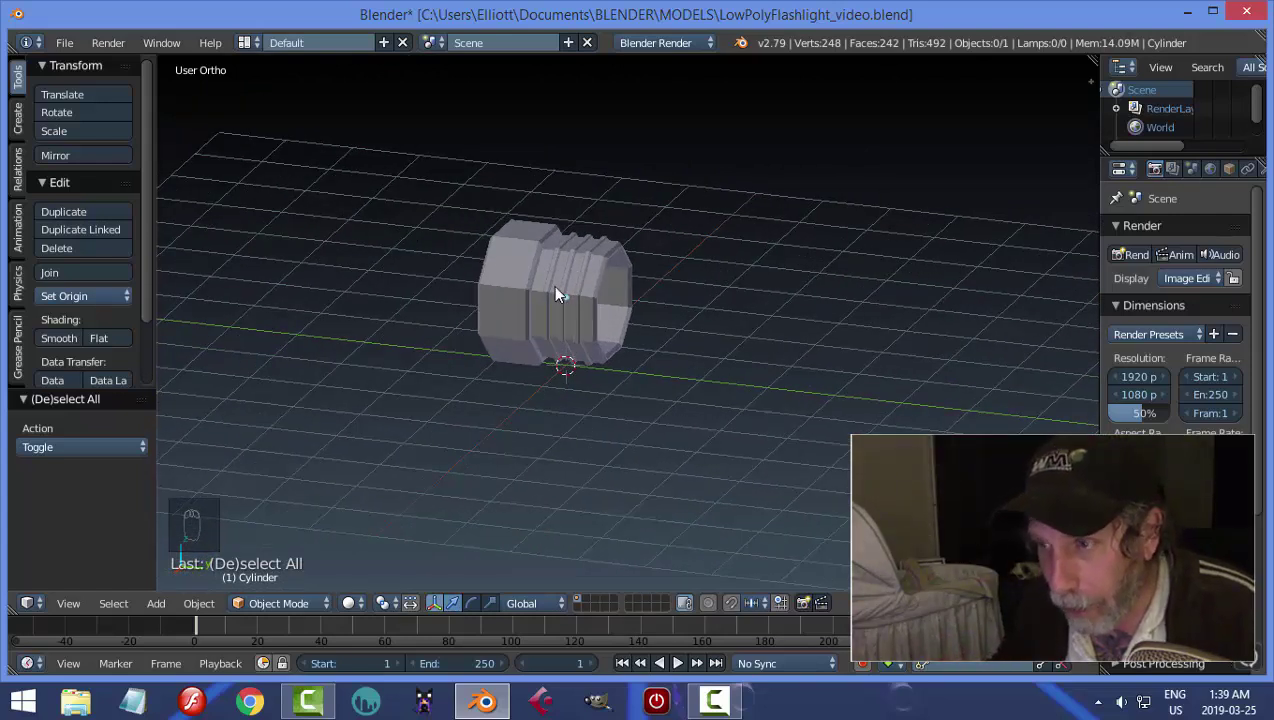
Enter Edit Mode on the body and select only the outer edge loop of the wide end's rim
right_click(520, 253)
middle_drag(520, 253, 592, 308)
key(Tab)
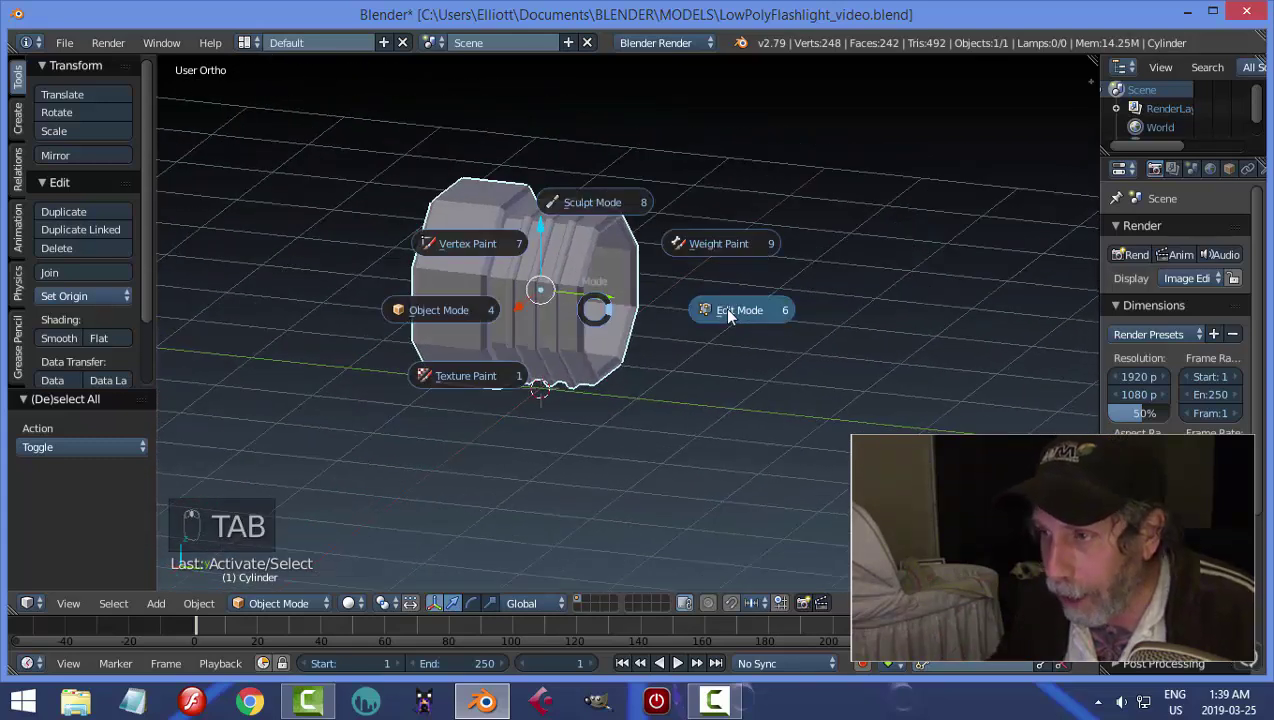
click(728, 315)
middle_drag(520, 293, 651, 247)
alt+right_click(476, 204)
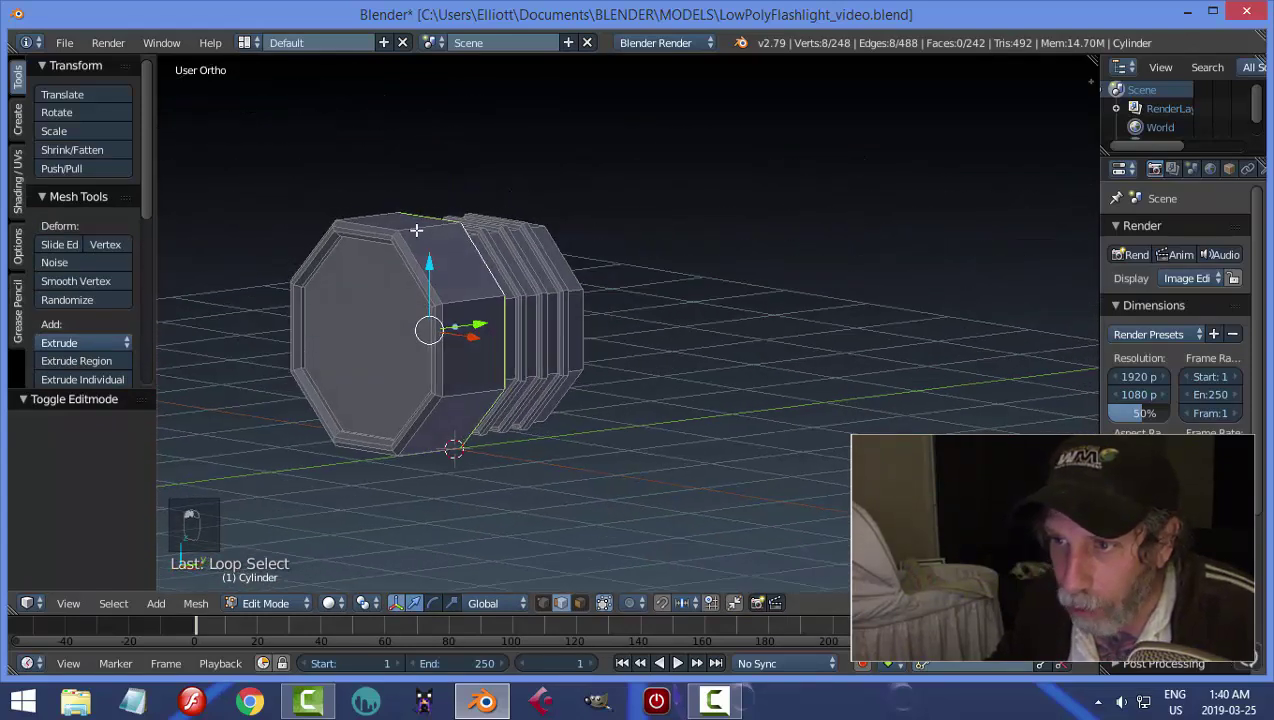
key(a)
alt+right_click(387, 221)
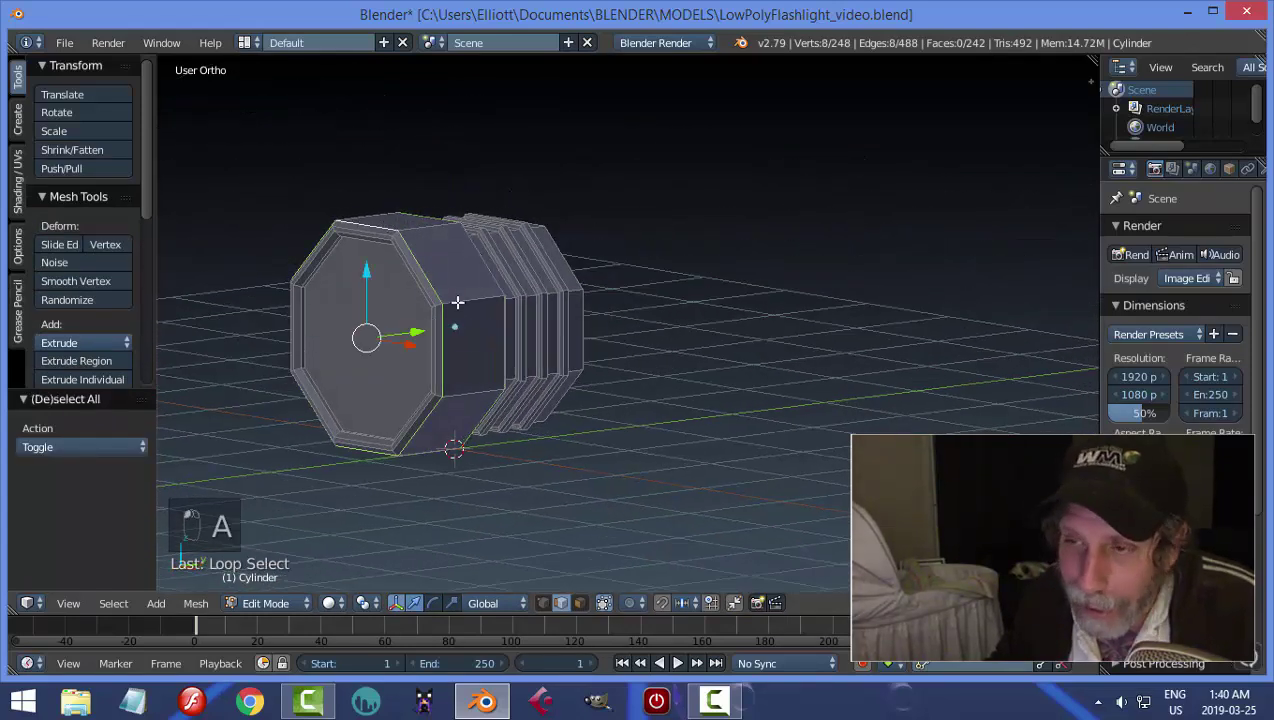
mouse_move(457, 302)
middle_down()
mouse_move(522, 310)
mouse_move(430, 307)
mouse_move(451, 302)
middle_up()
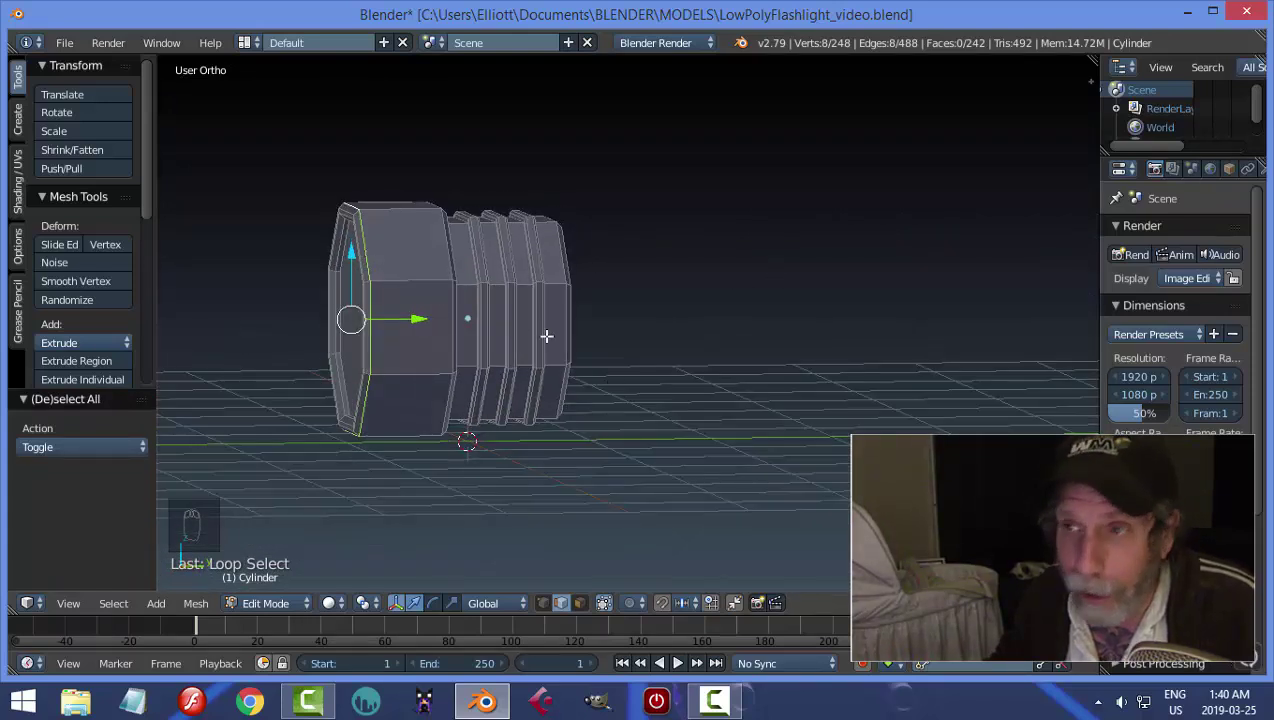
middle_drag(634, 327, 638, 324)
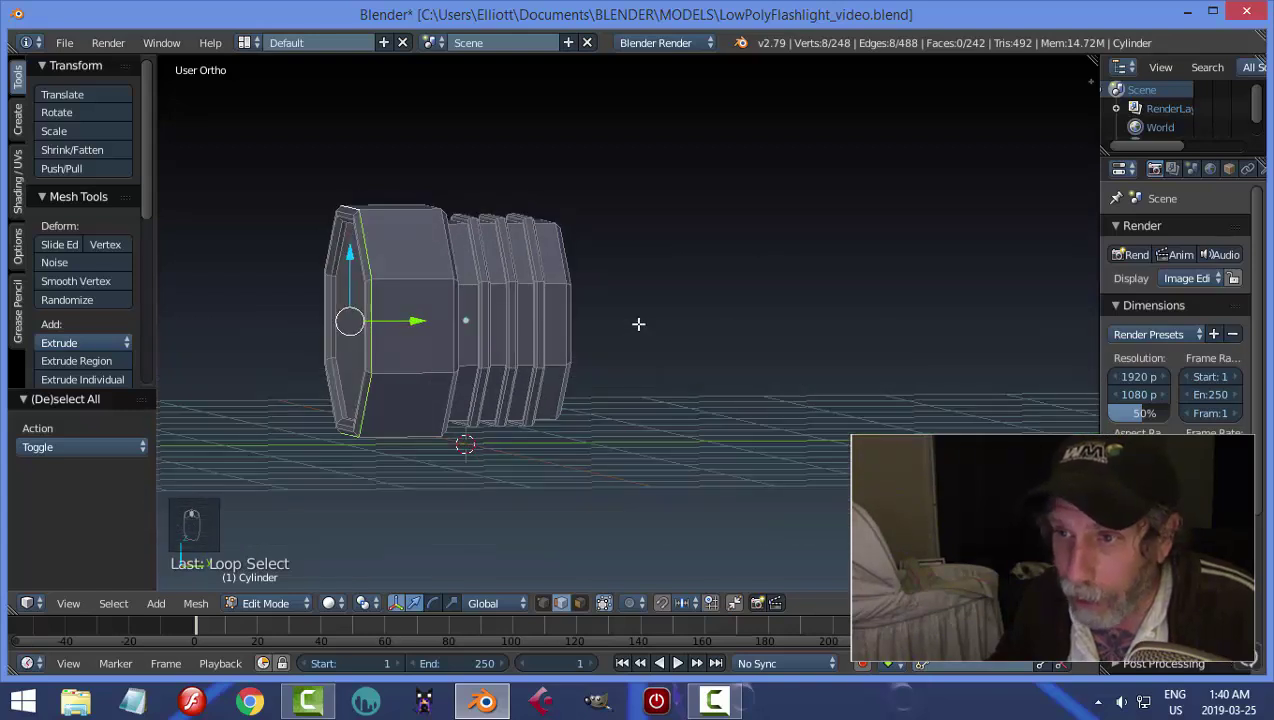
middle_drag(541, 307, 567, 303)
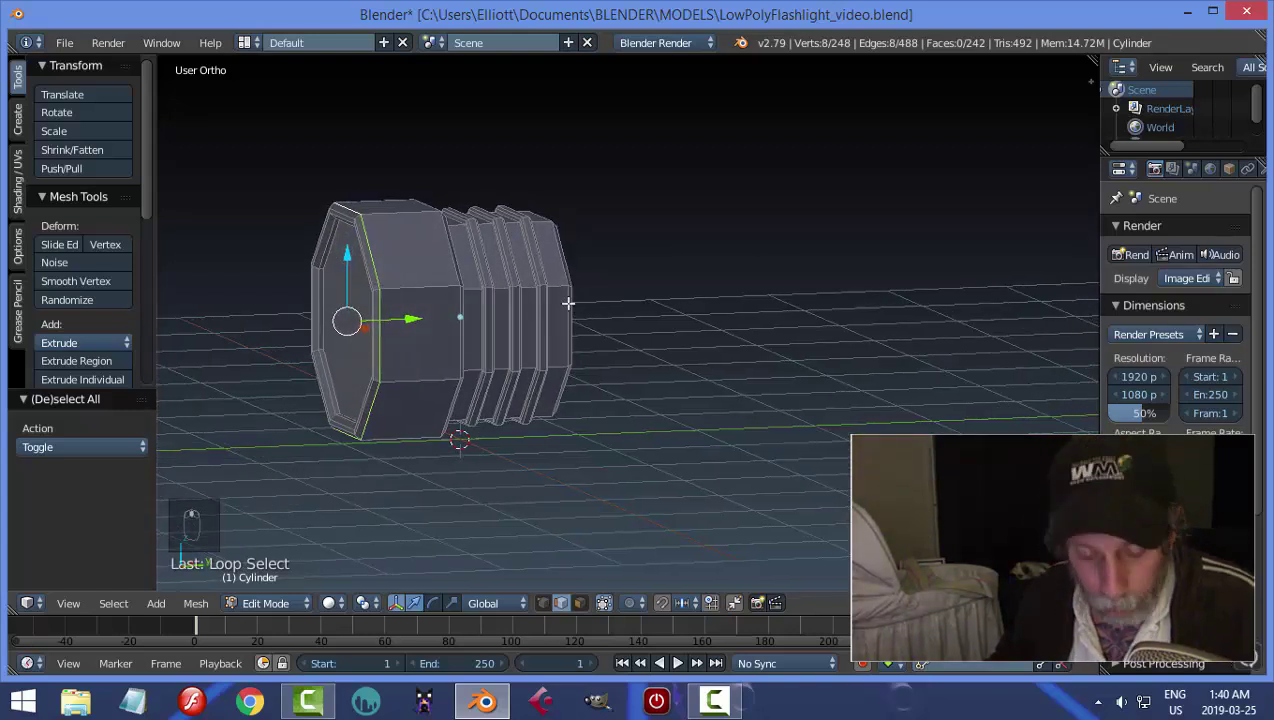
Duplicate the rim loop in place, separate it into its own object, and return to Object Mode
key(shift+d)
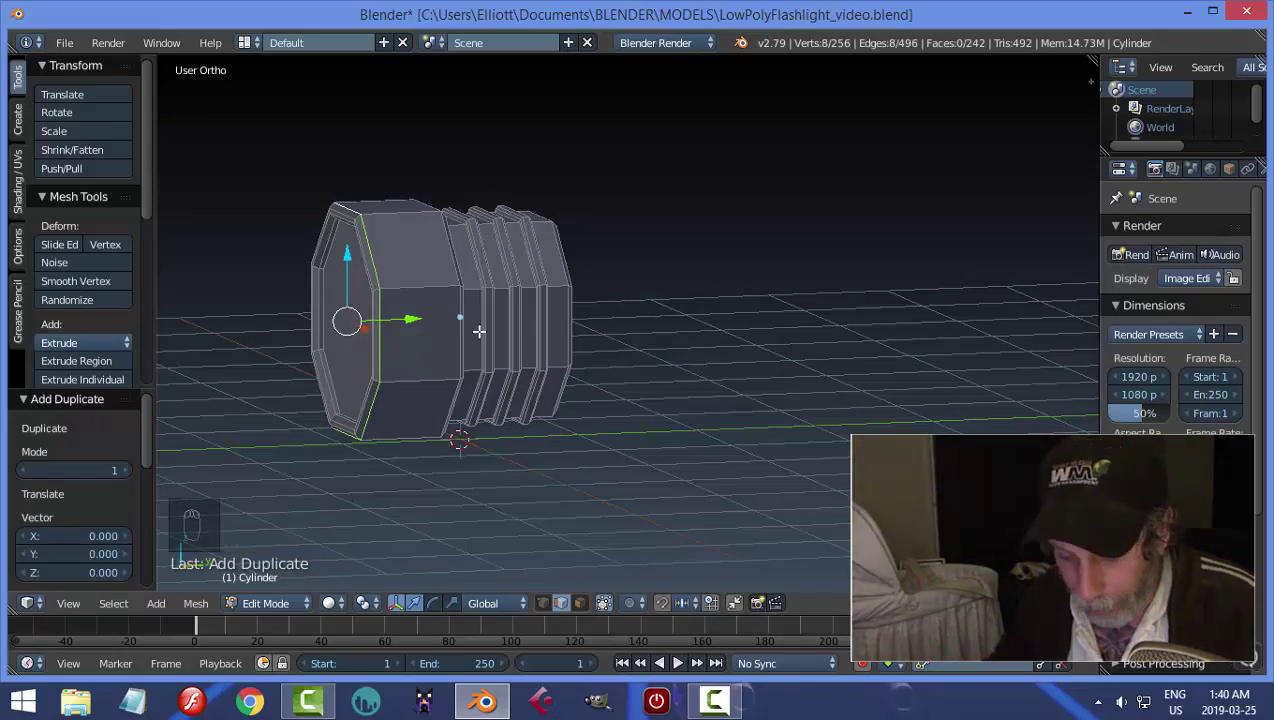
key(p)
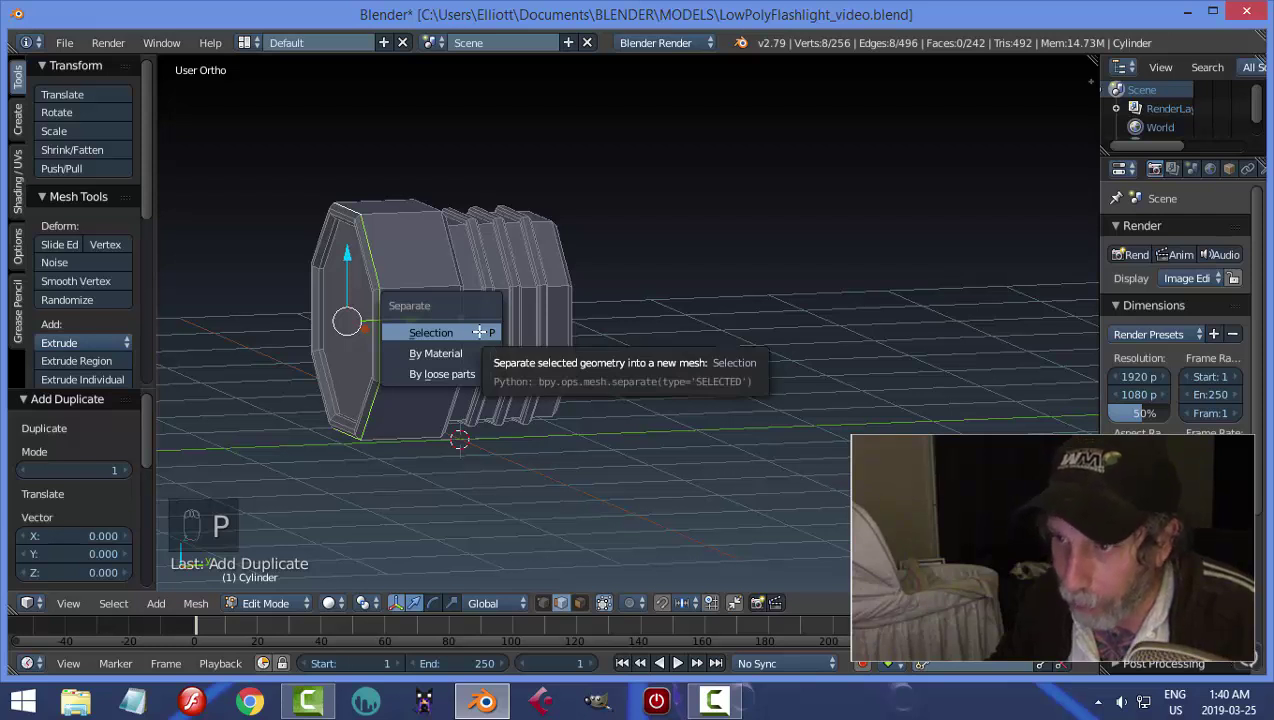
click(480, 332)
key(Tab)
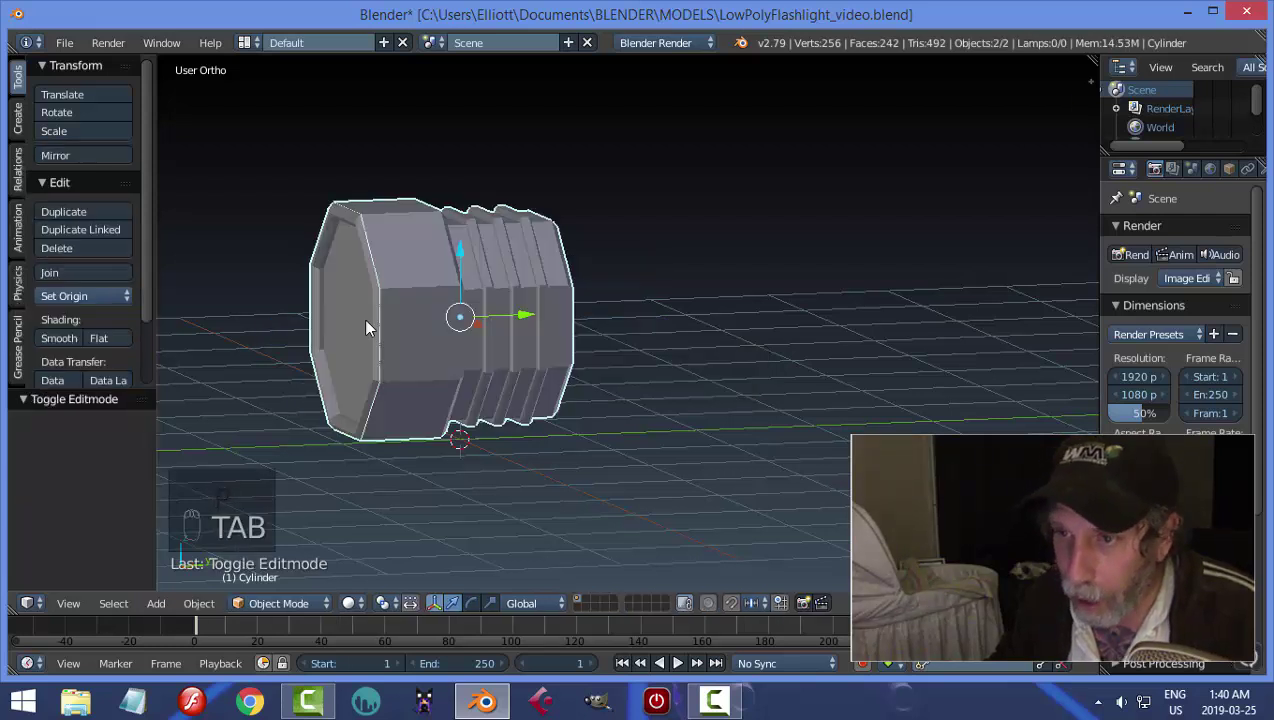
Move the separated ring 1.780 along Y to just beyond the ribbed end, and set its origin to its geometry
right_click(379, 270)
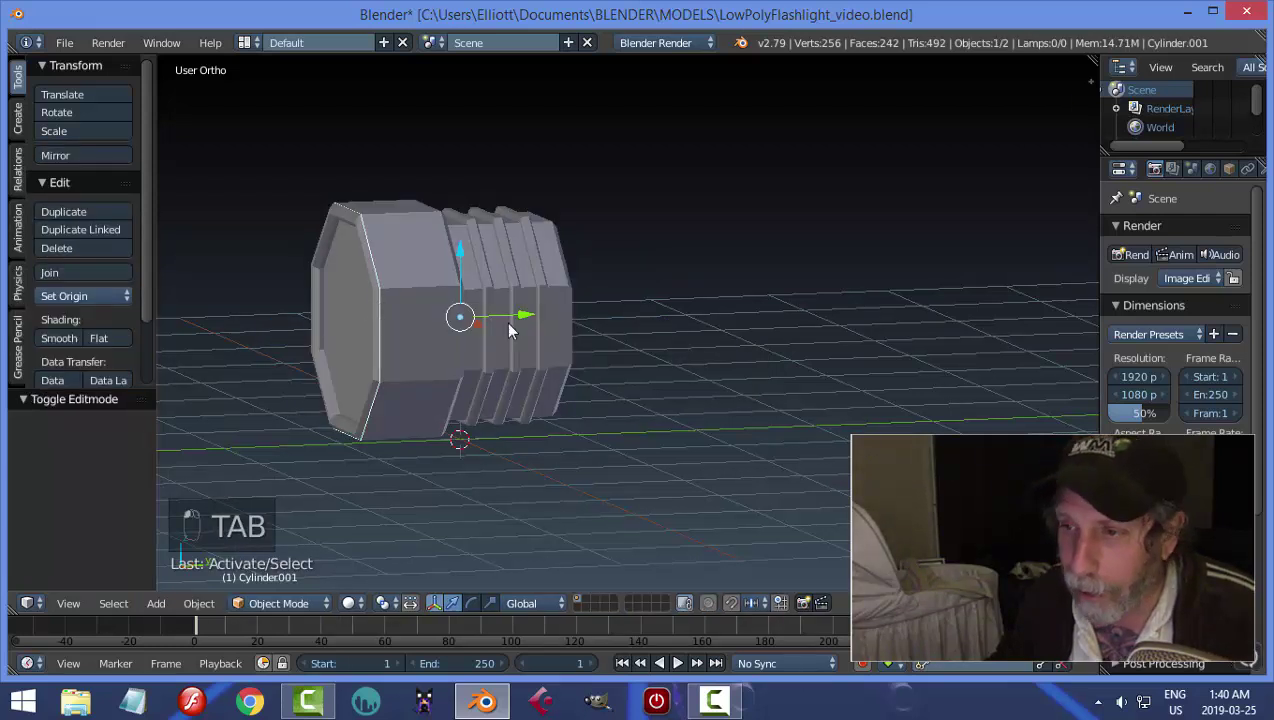
drag(517, 316, 718, 328)
middle_drag(718, 328, 641, 333)
click(82, 294)
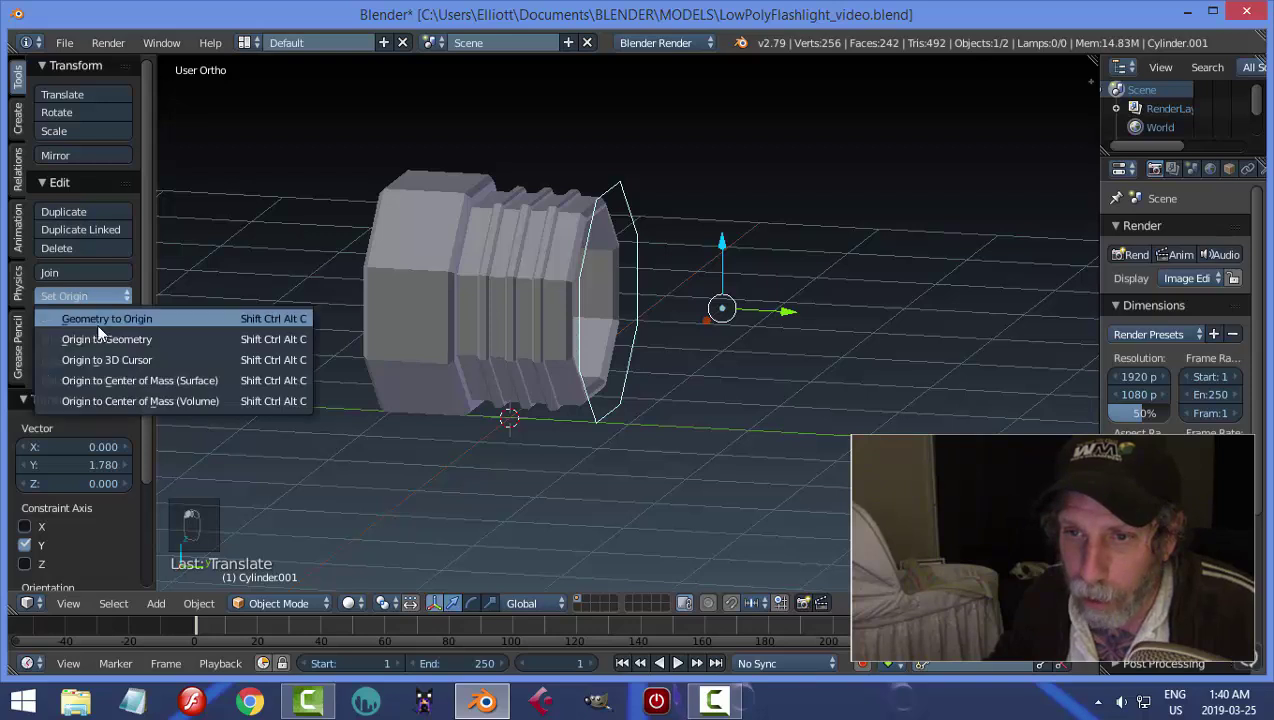
click(100, 339)
middle_drag(348, 332, 566, 352)
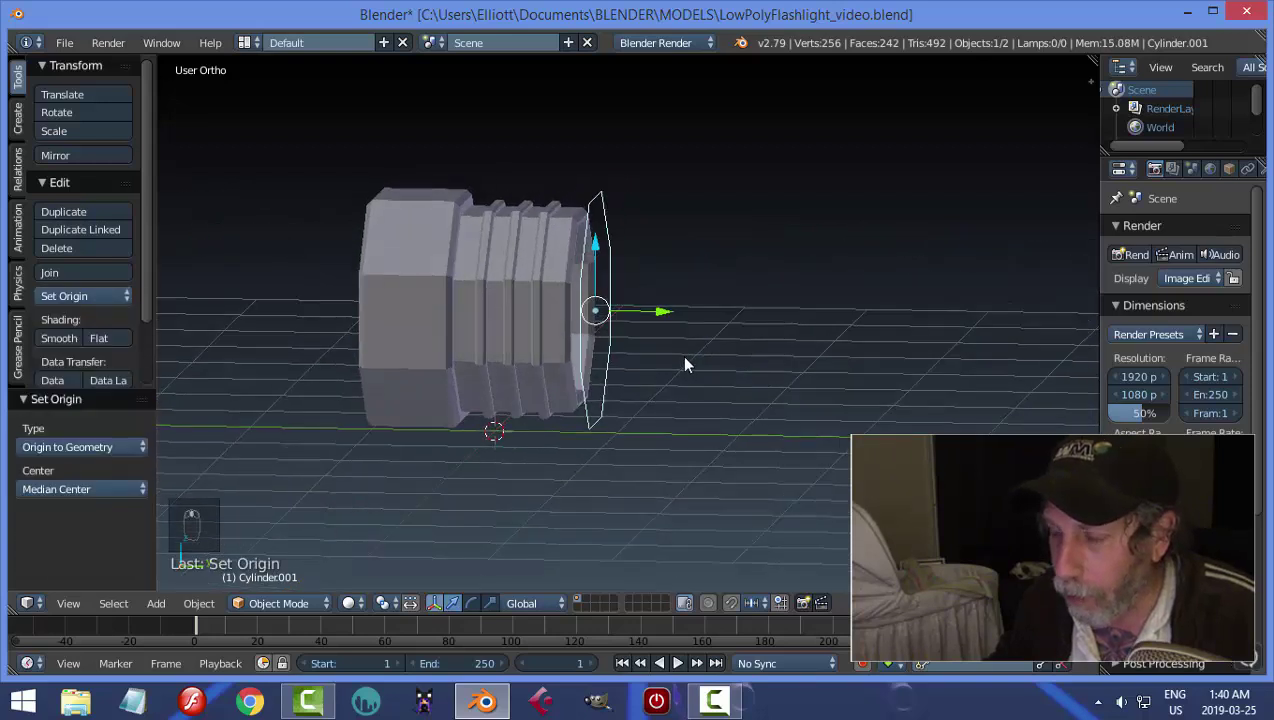
middle_drag(685, 365, 596, 231)
middle_drag(643, 338, 674, 341)
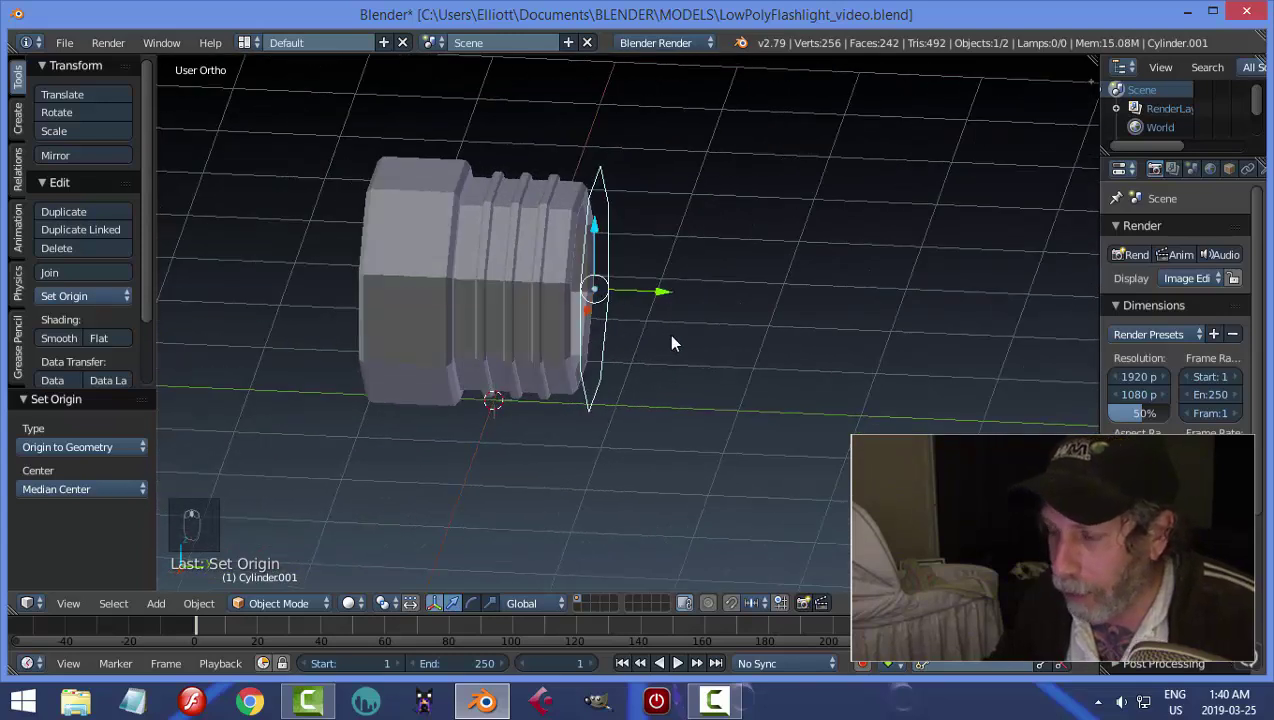
In Edit Mode, extrude the whole ring along Y into a long barrel, moving its end loop back by 0.618
key(Tab)
click(790, 341)
key(a)
key(a)
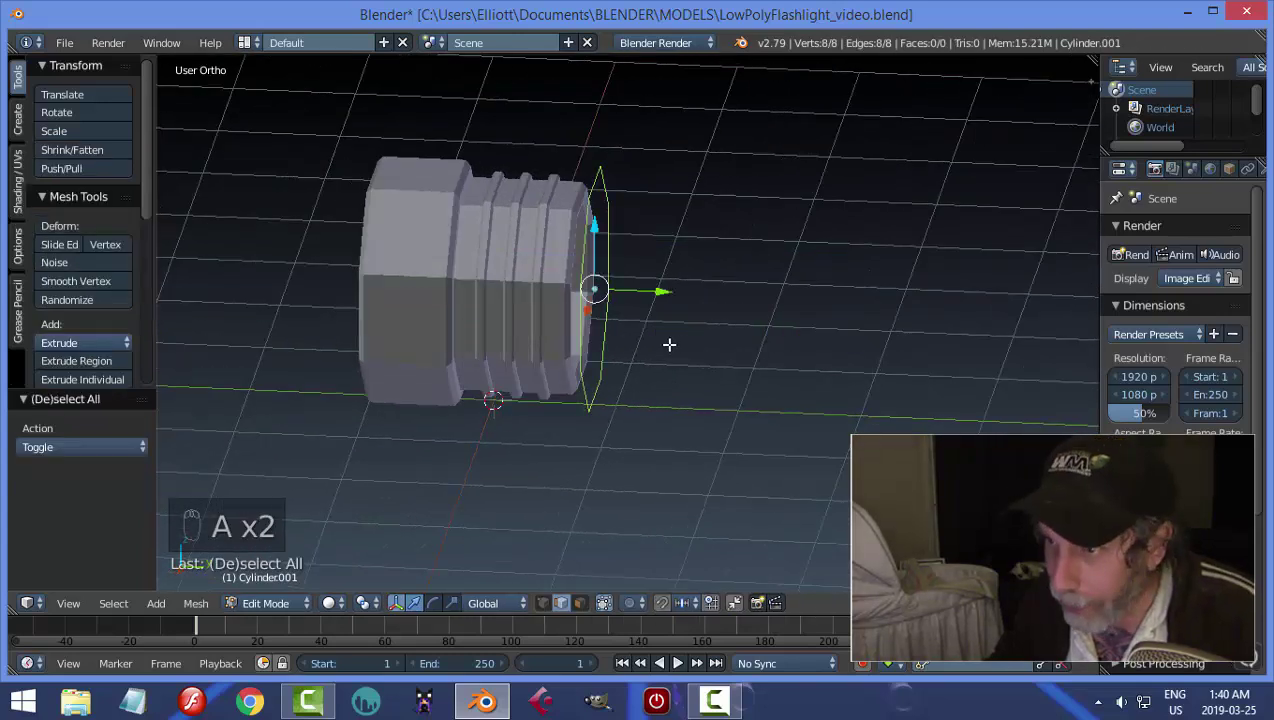
middle_drag(668, 344, 534, 370)
key(e)
right_click(533, 371)
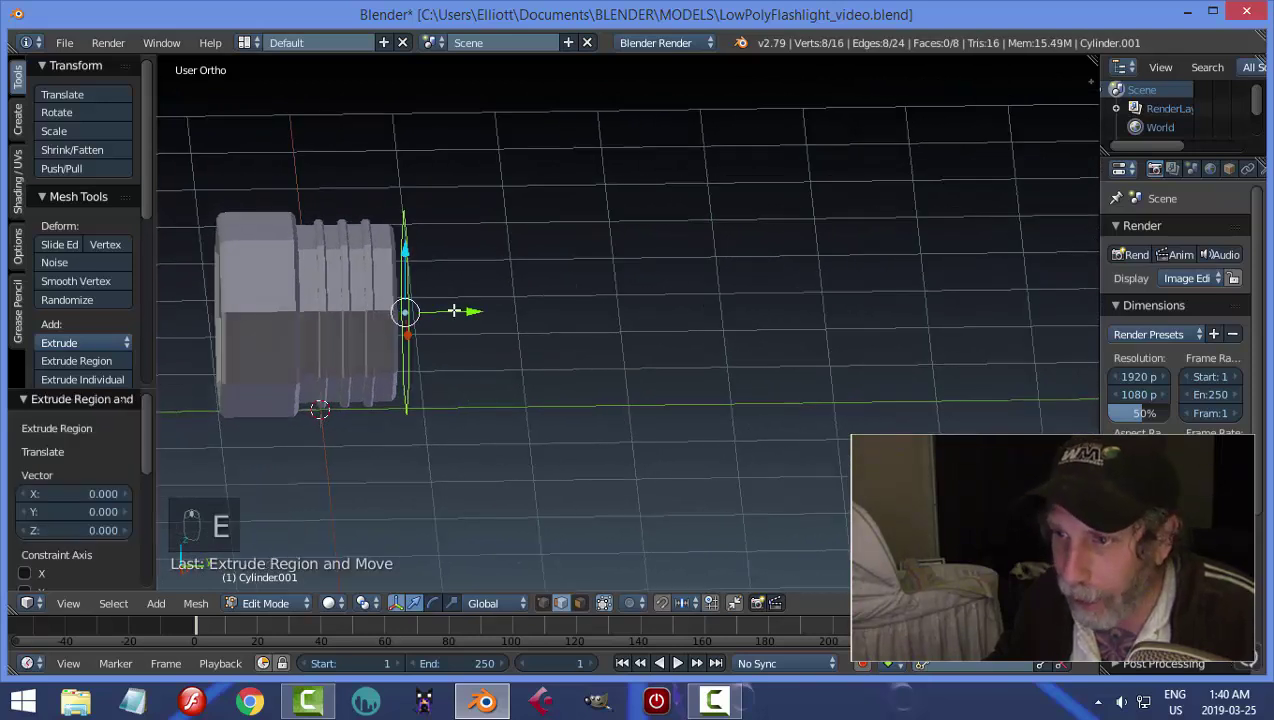
drag(465, 311, 880, 320)
scroll(831, 368, down, 2)
scroll(831, 368, down, 1)
ctrl+scroll(773, 324, down, 2)
drag(773, 324, 736, 323)
middle_drag(663, 373, 699, 366)
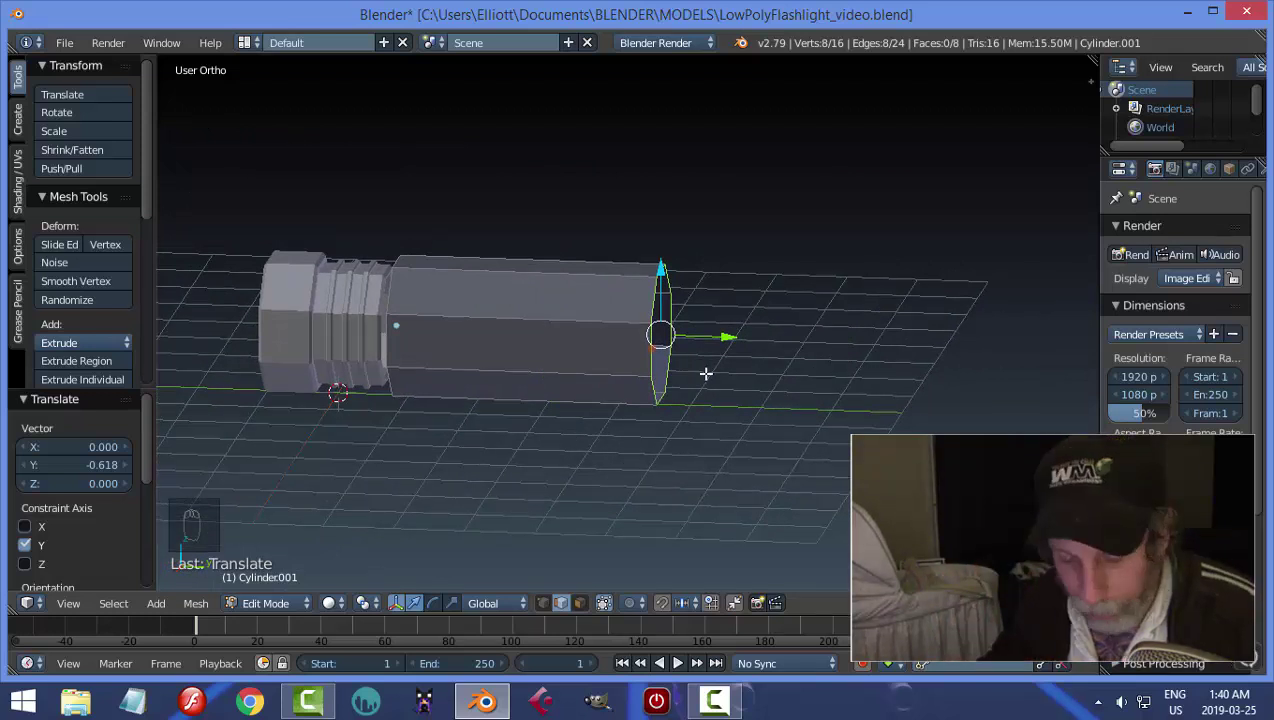
Extrude the barrel's end loop, scale it up by 1.413 and move it 1.209 along Y to form a flared section
middle_drag(706, 373, 739, 396)
key(e)
key(s)
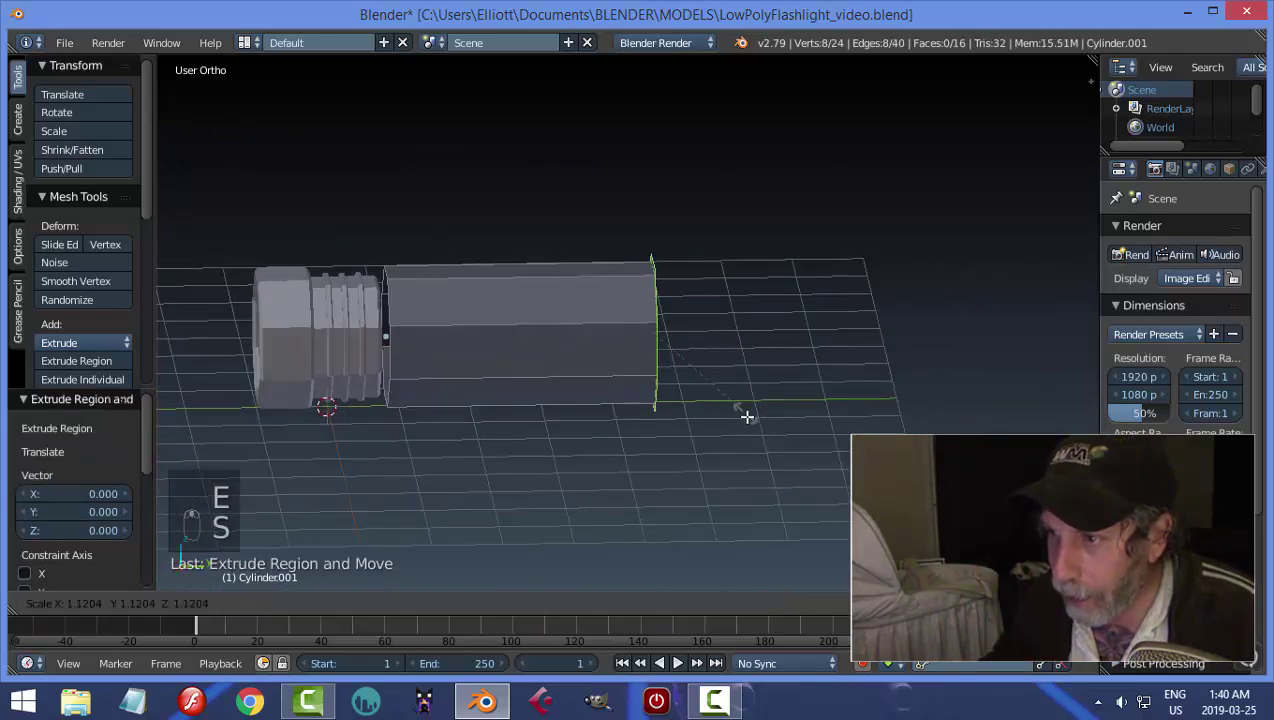
click(752, 446)
key(g)
key(y)
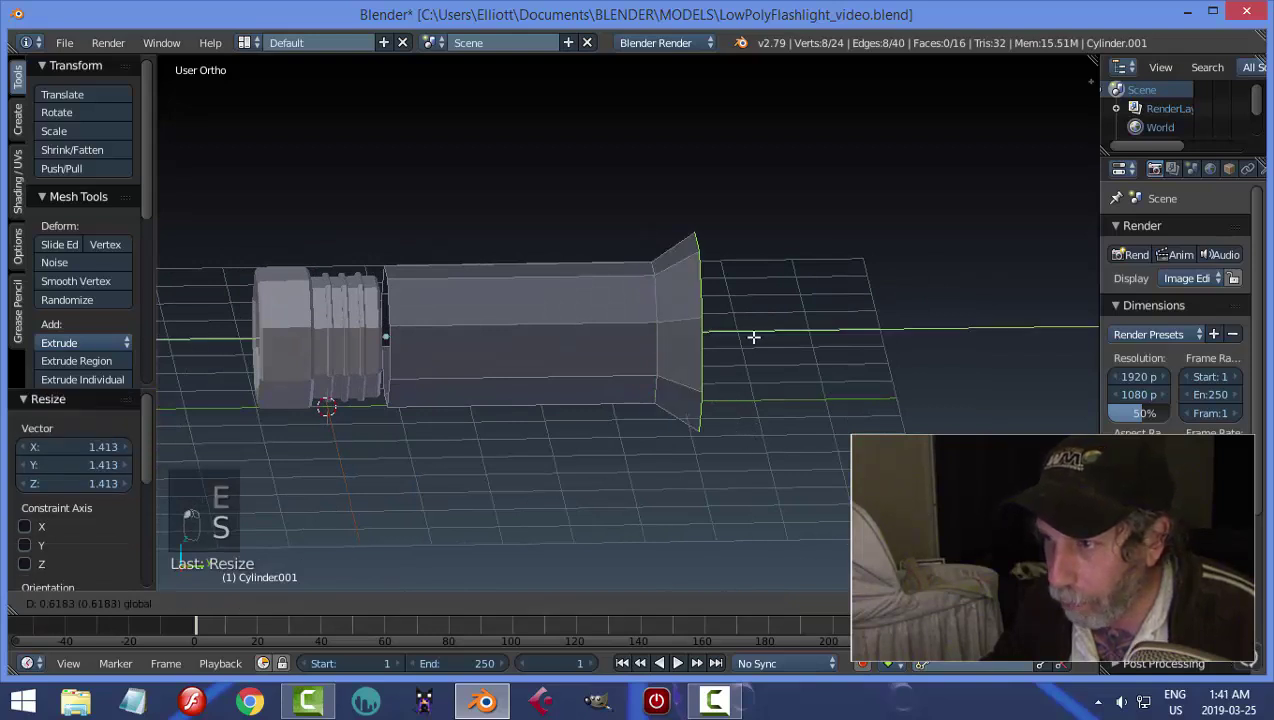
click(800, 348)
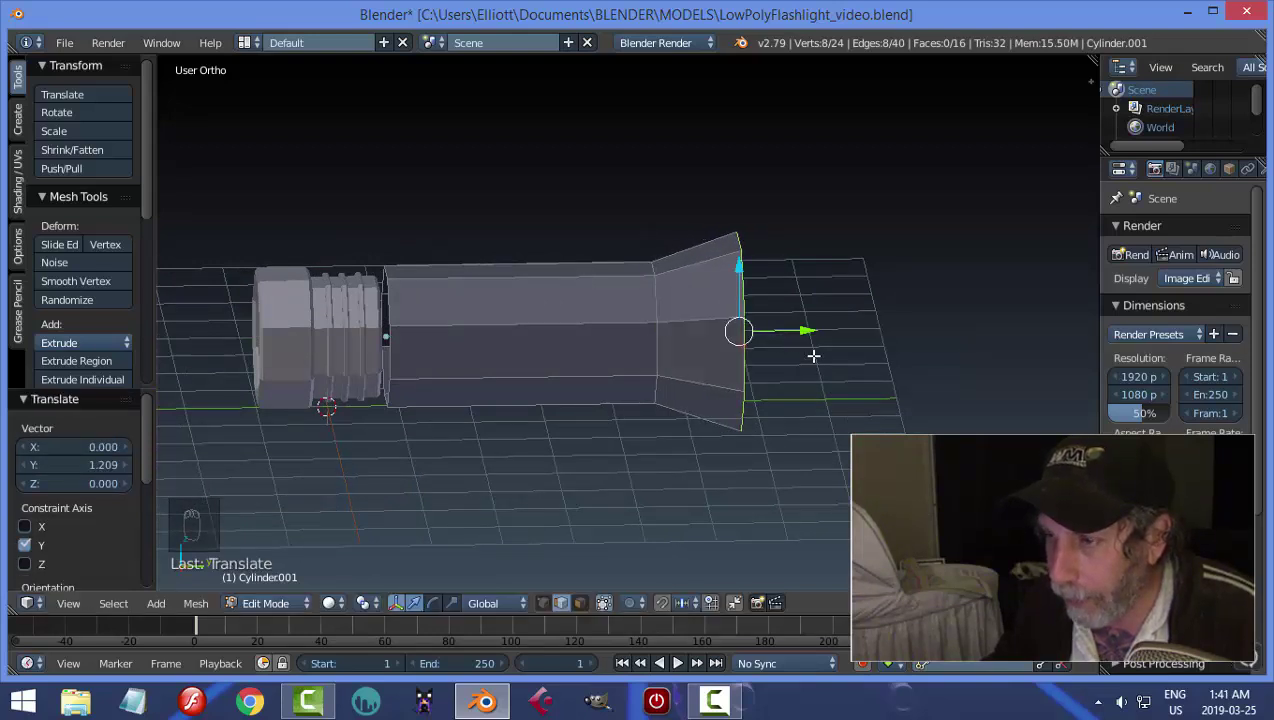
Extrude the flared end loop in place and move it 1.331 along Y to form the straight head
shift+middle_drag(813, 356, 689, 398)
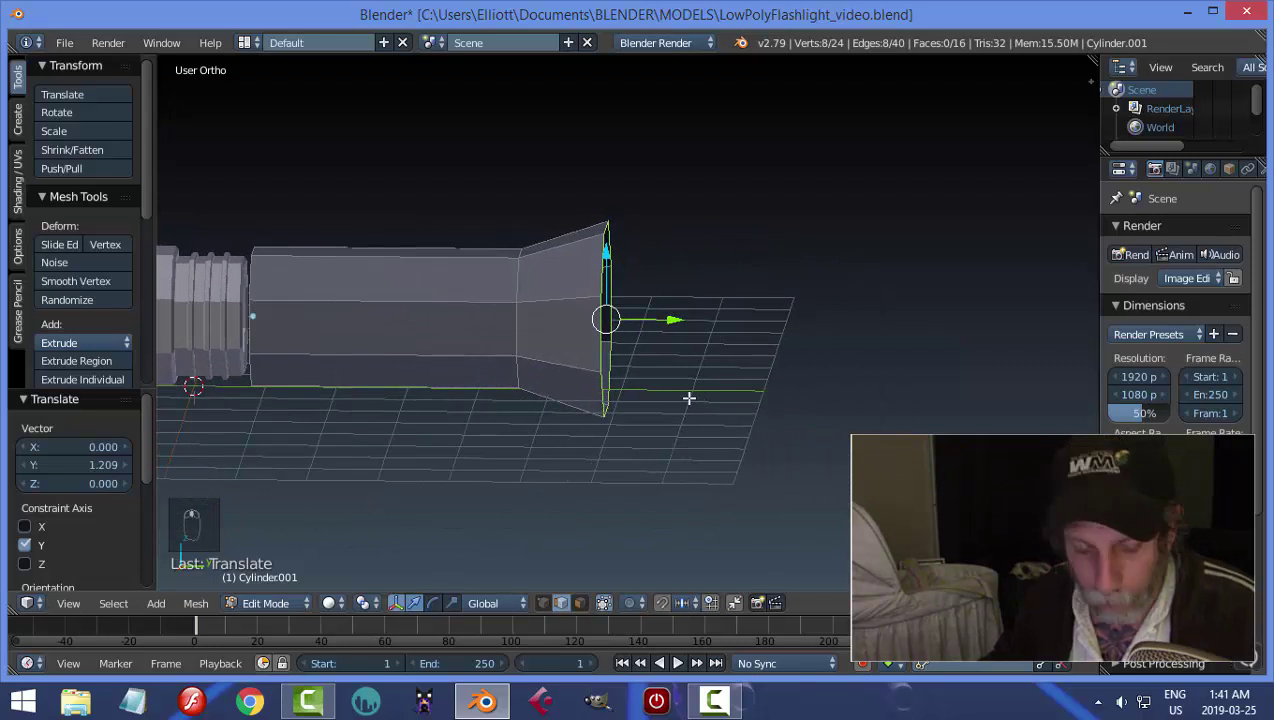
key(e)
right_click(690, 357)
drag(677, 323, 776, 353)
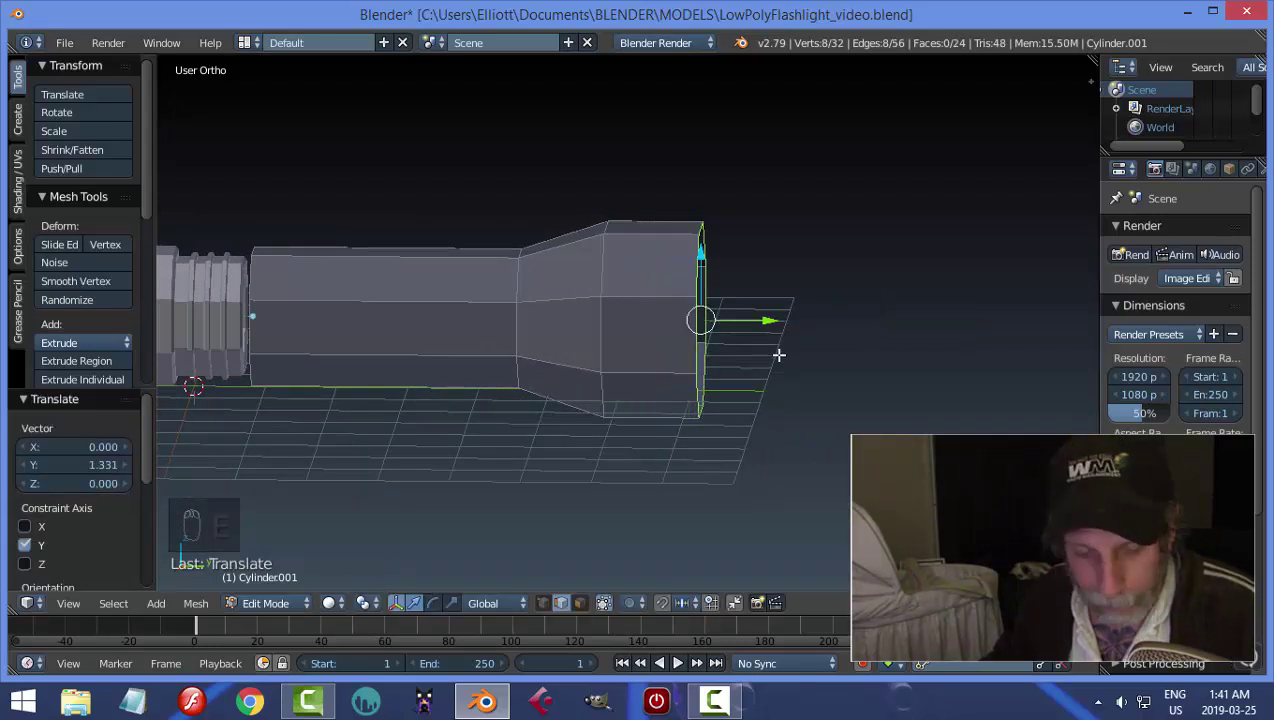
Extrude the barrel's open edge loop at the ribbed end in place and scale it to 0.885 to form a rim
key(a)
scroll(526, 396, down, 3)
middle_drag(526, 396, 478, 361)
scroll(510, 417, up, 2)
scroll(351, 282, up, 3)
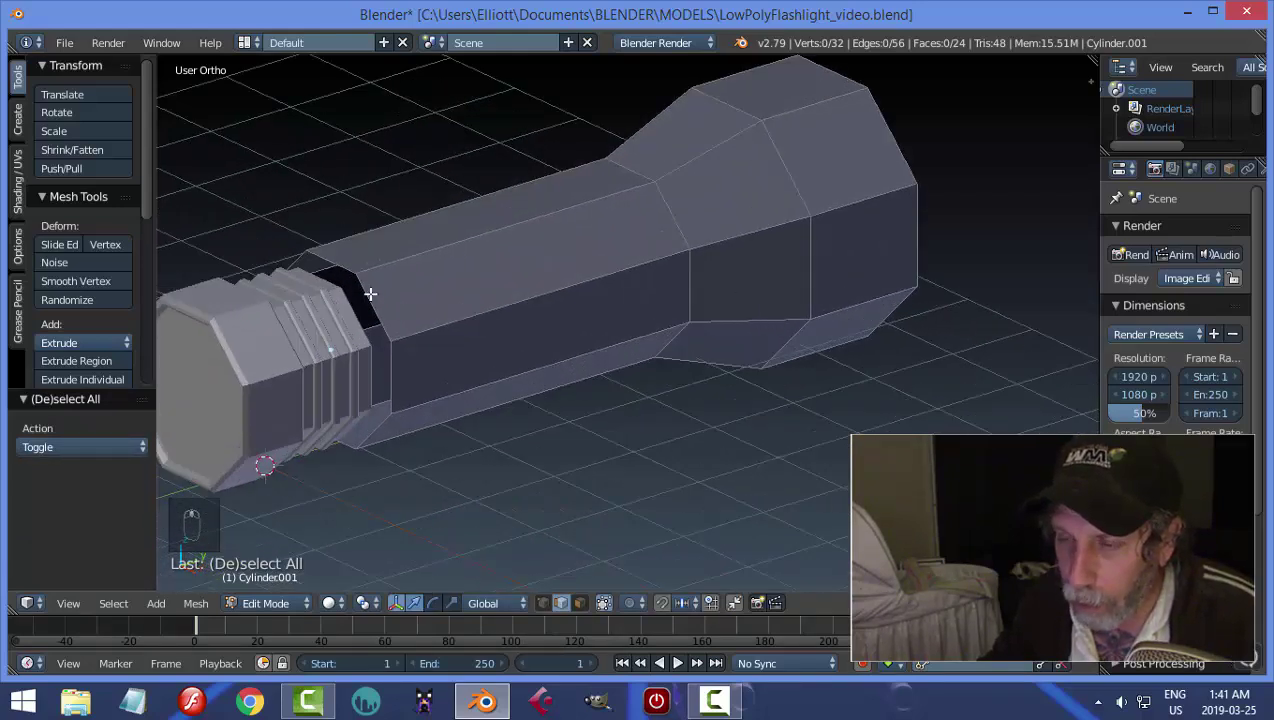
alt+right_click(368, 295)
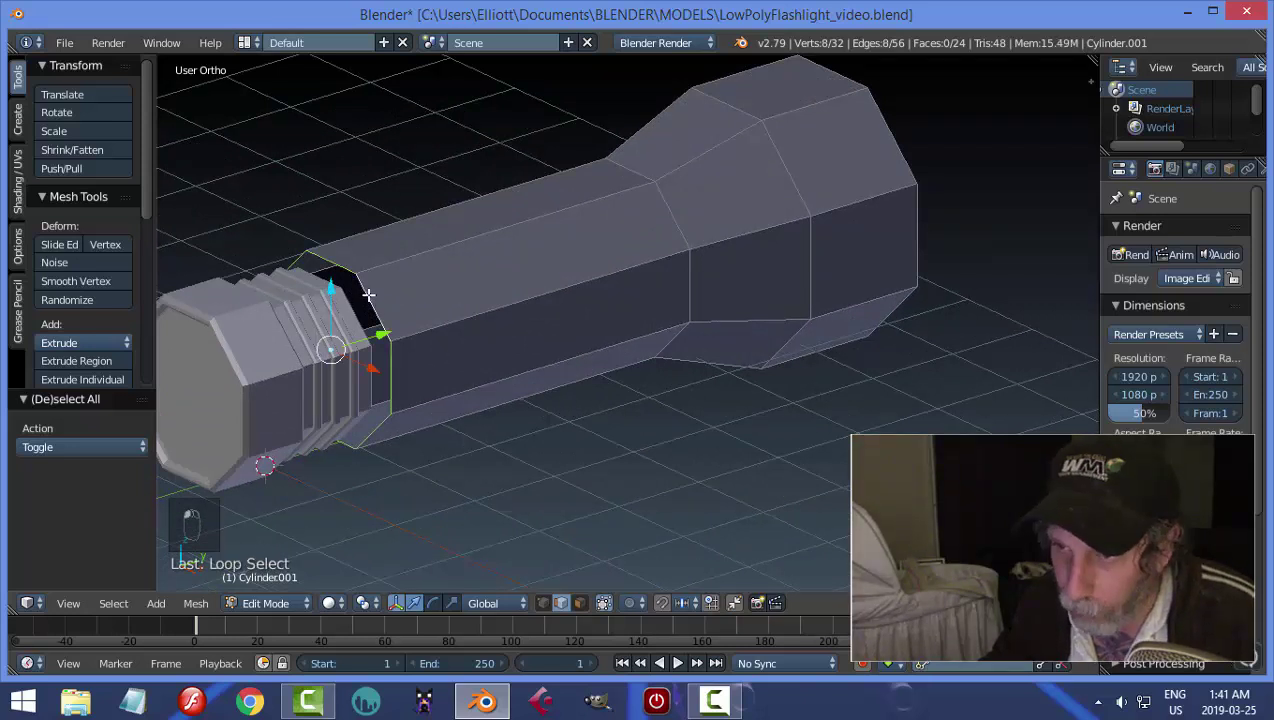
key(e)
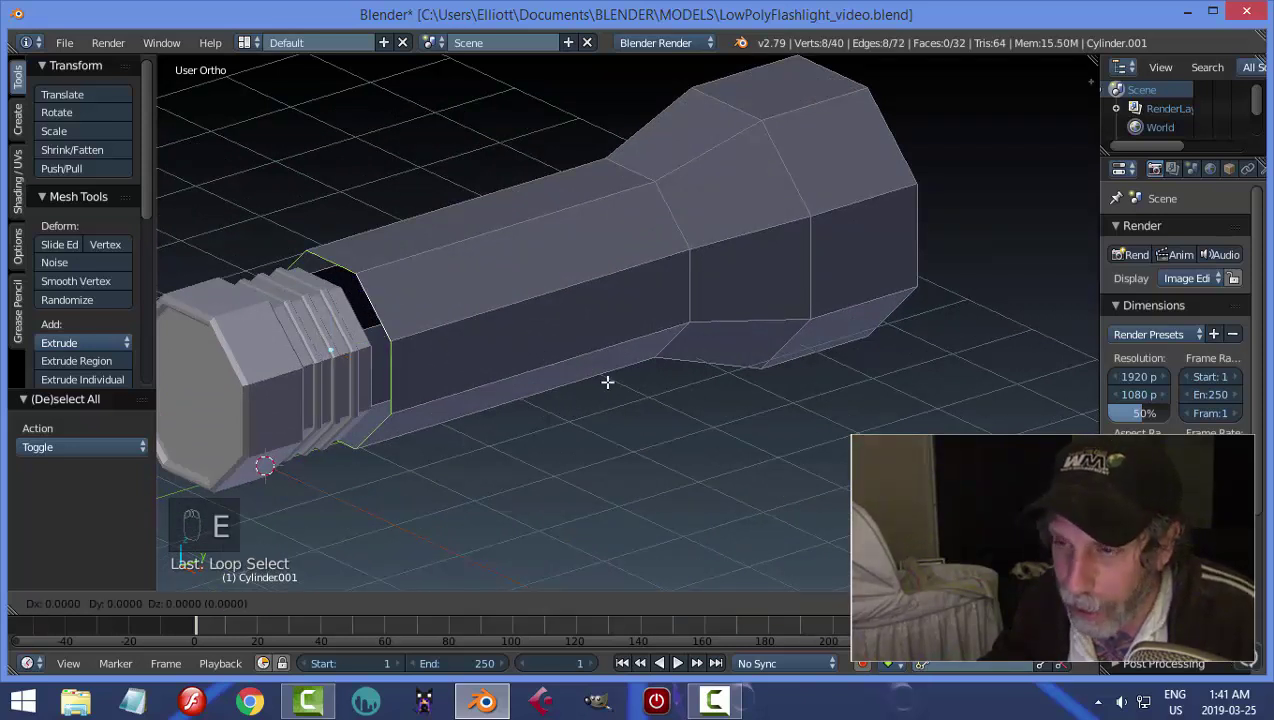
right_click(607, 381)
key(s)
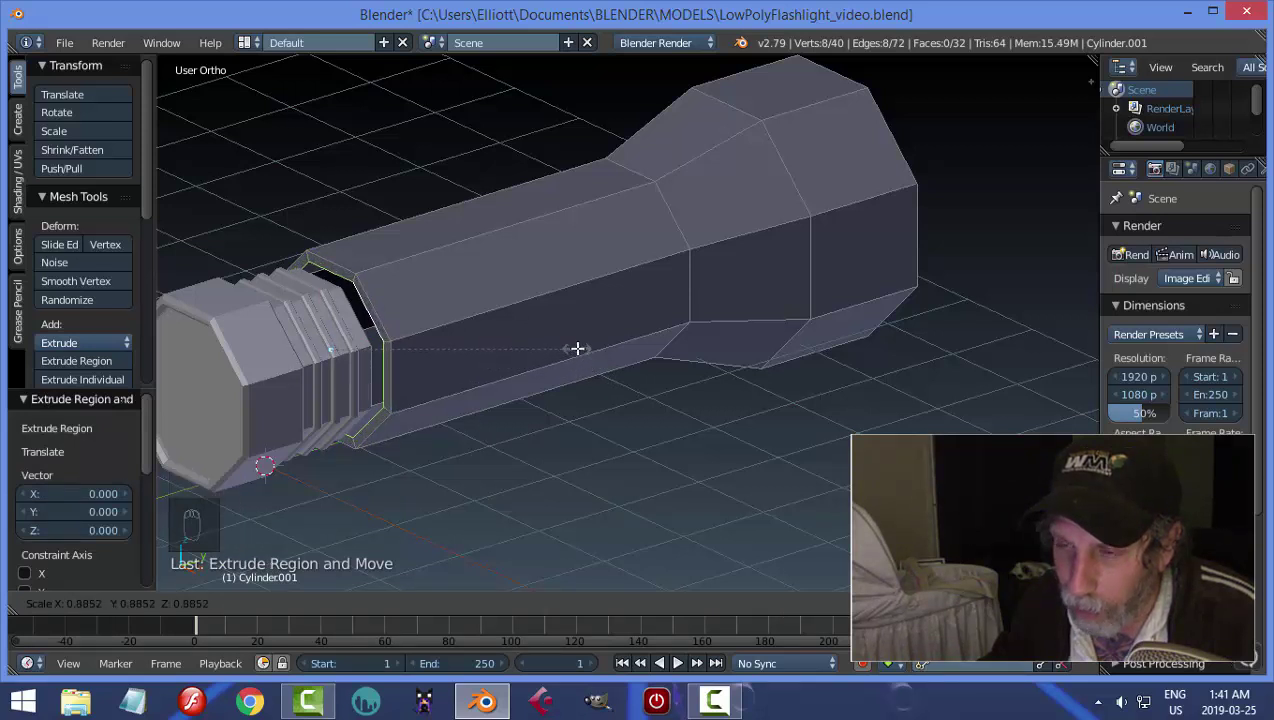
click(577, 348)
Extrude the barrel's inner rim loop along Y into the barrel and fill the inner end with a face
scroll(387, 303, up, 1)
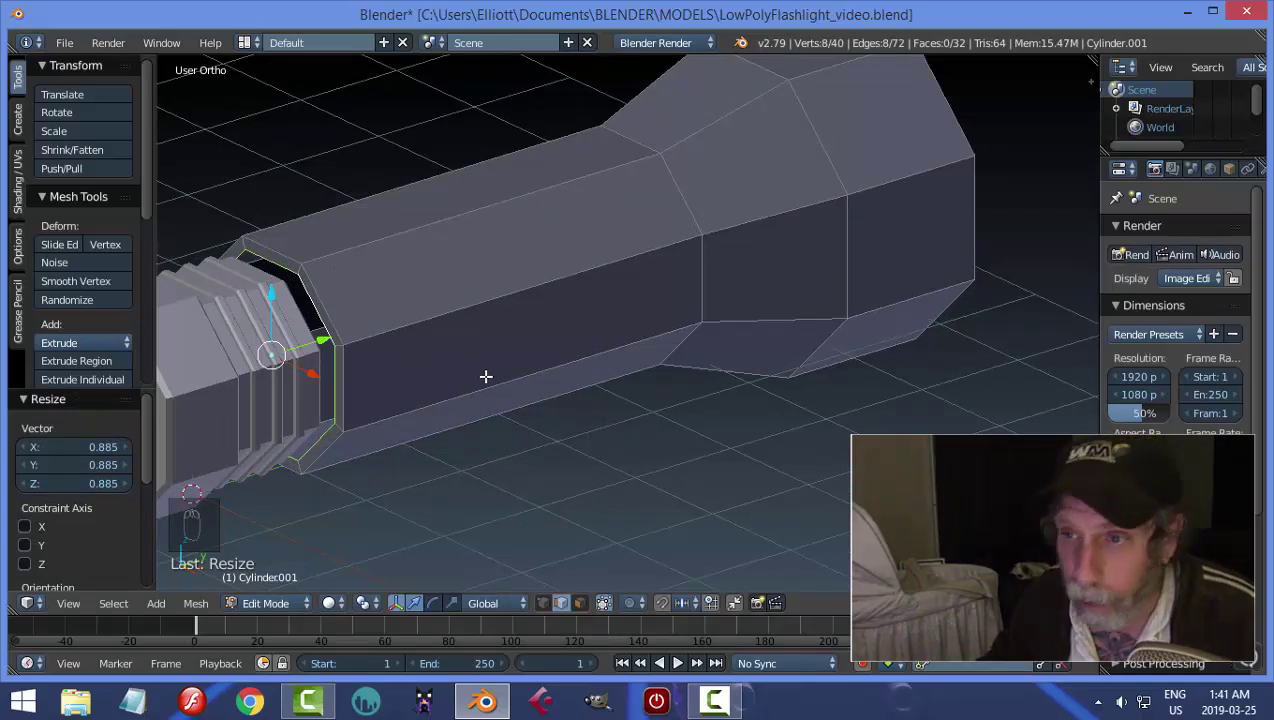
middle_drag(485, 376, 530, 366)
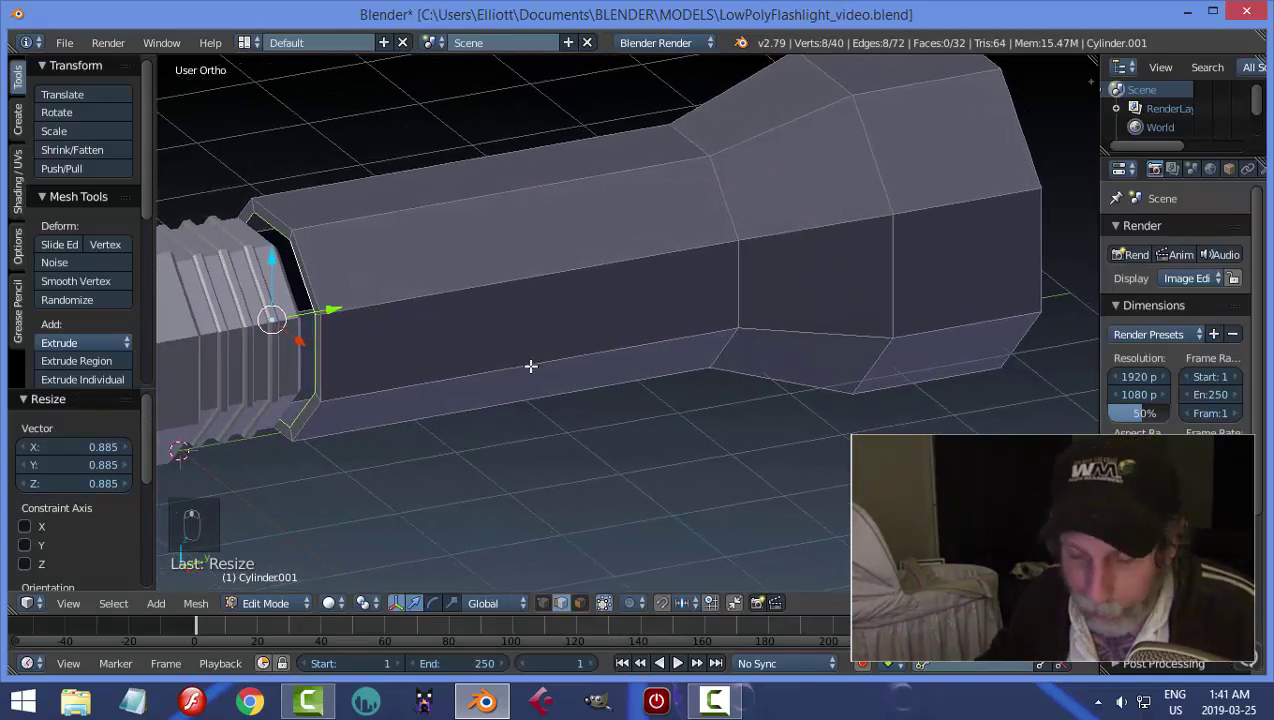
key(e)
drag(332, 312, 569, 306)
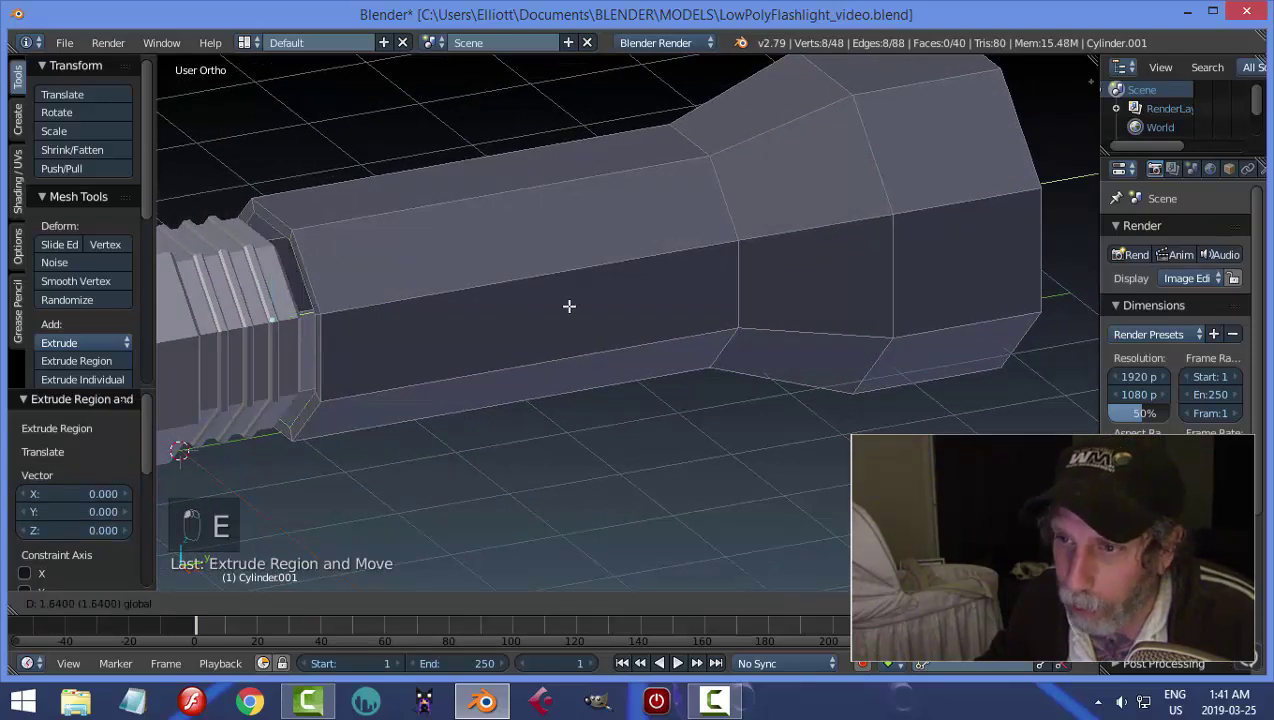
click(715, 299)
middle_drag(617, 373, 417, 346)
key(f)
key(a)
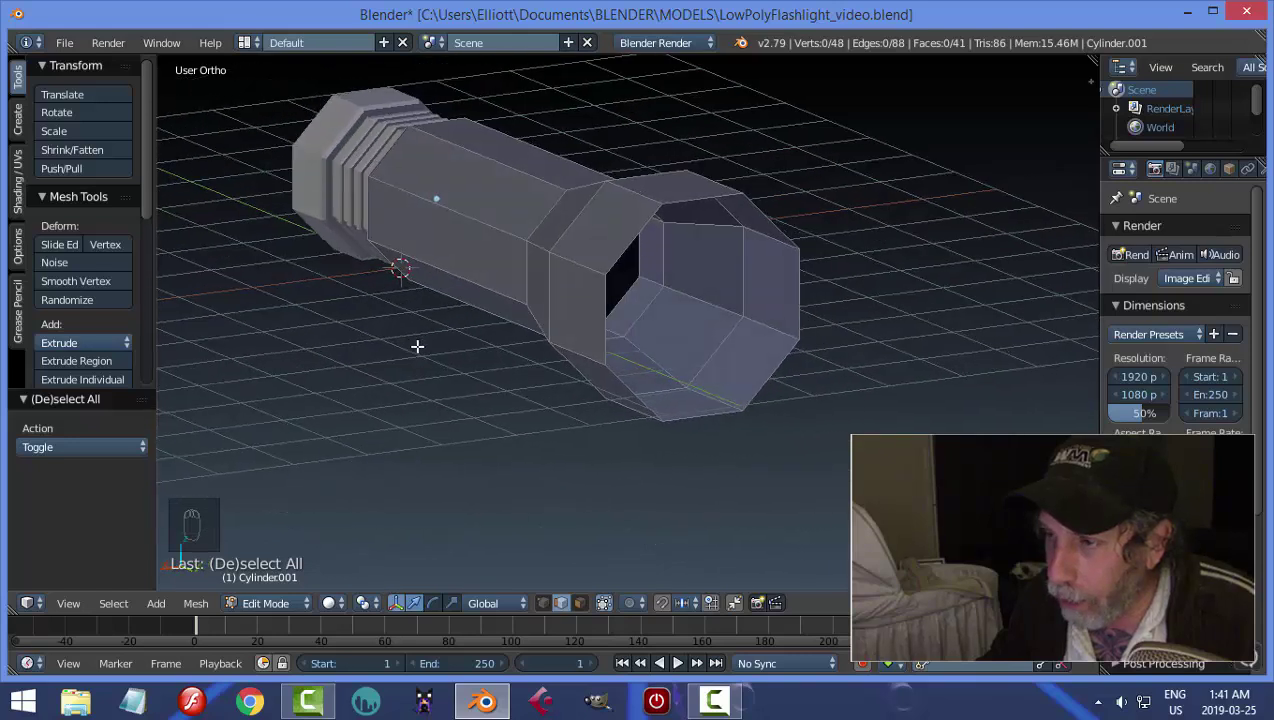
Extrude the head's open front edge loop in place and scale it to 0.869 to form a rim
alt+right_click(623, 243)
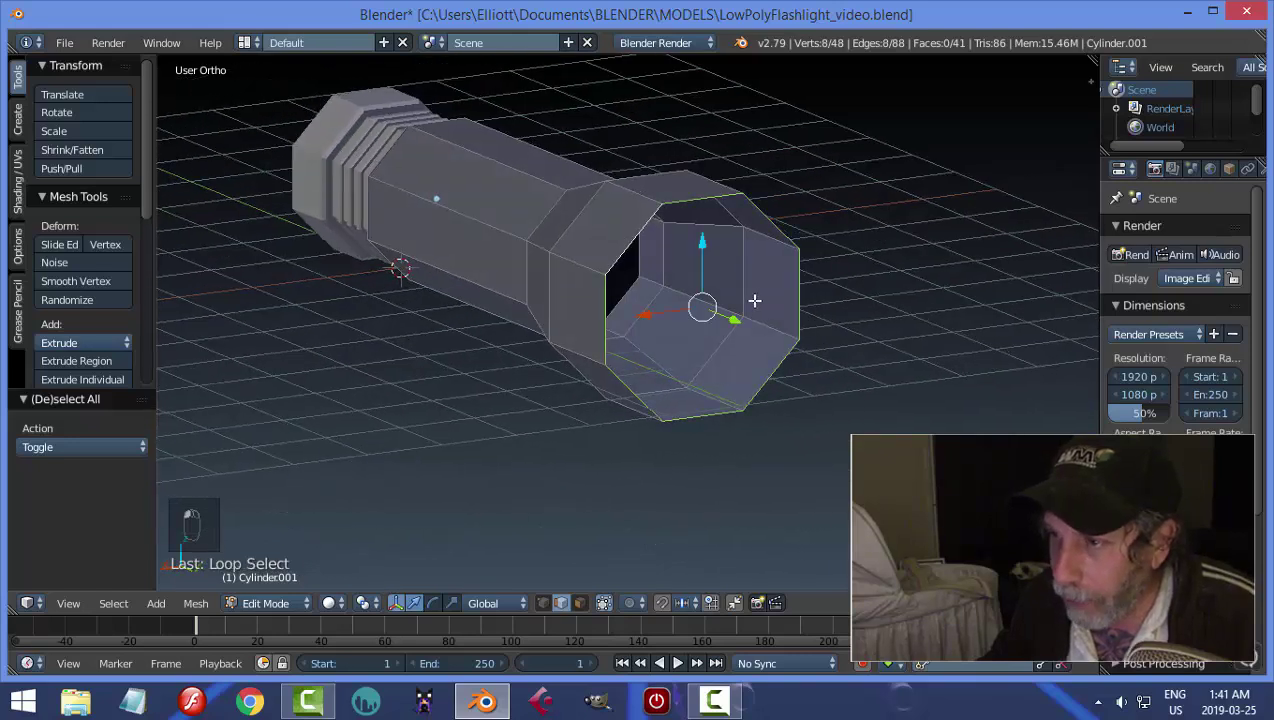
middle_drag(754, 300, 744, 329)
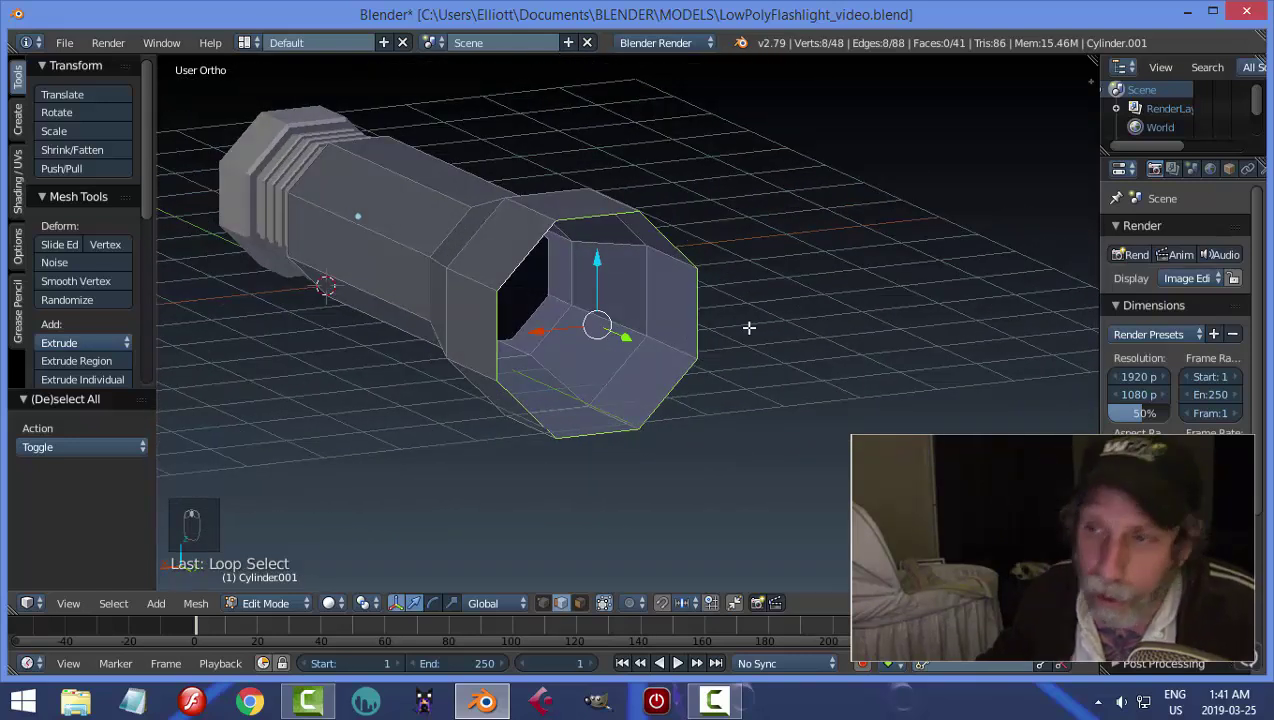
key(e)
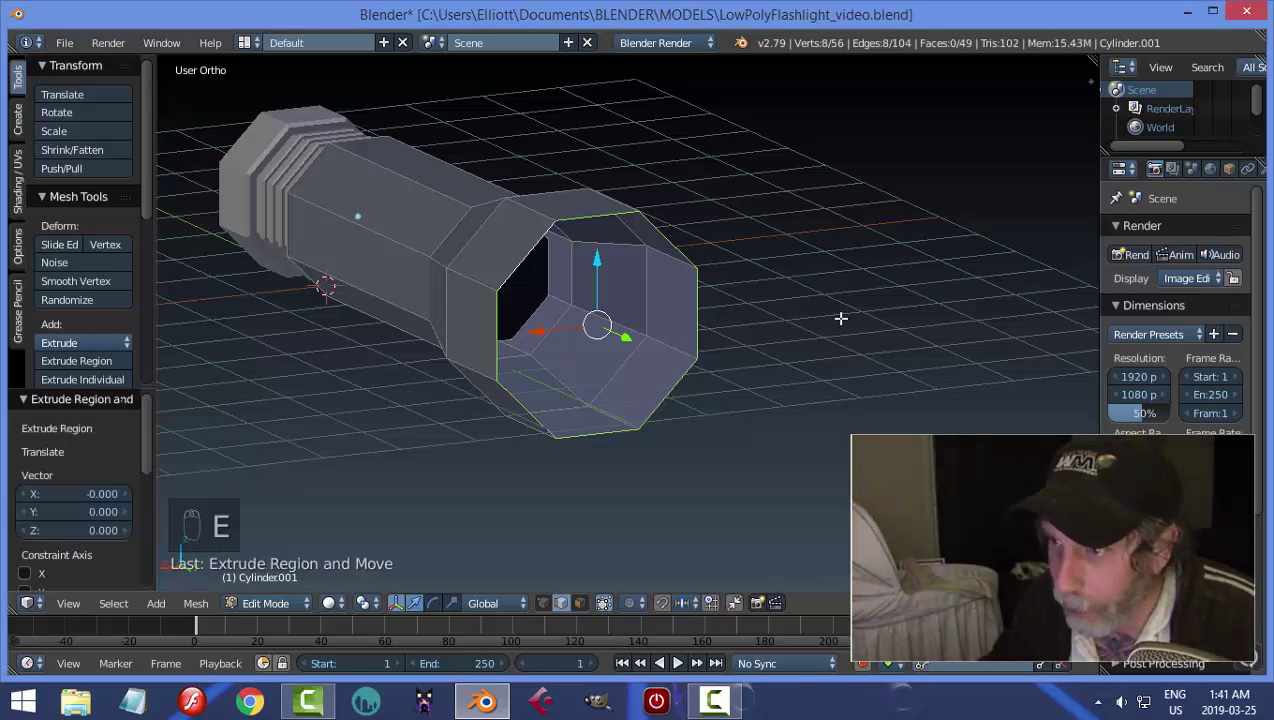
key(s)
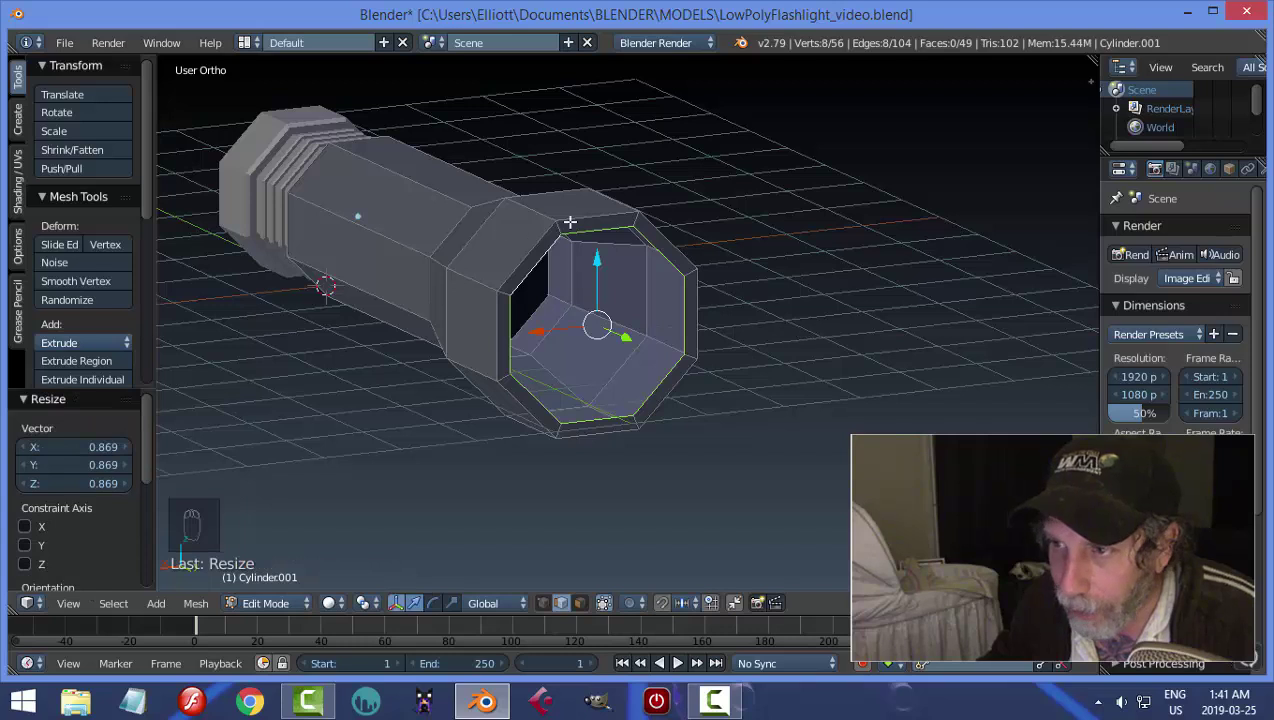
Extrude the head's inner rim loop, move it -0.940 along Y into the head, and scale it down slightly
middle_drag(533, 280, 646, 318)
key(e)
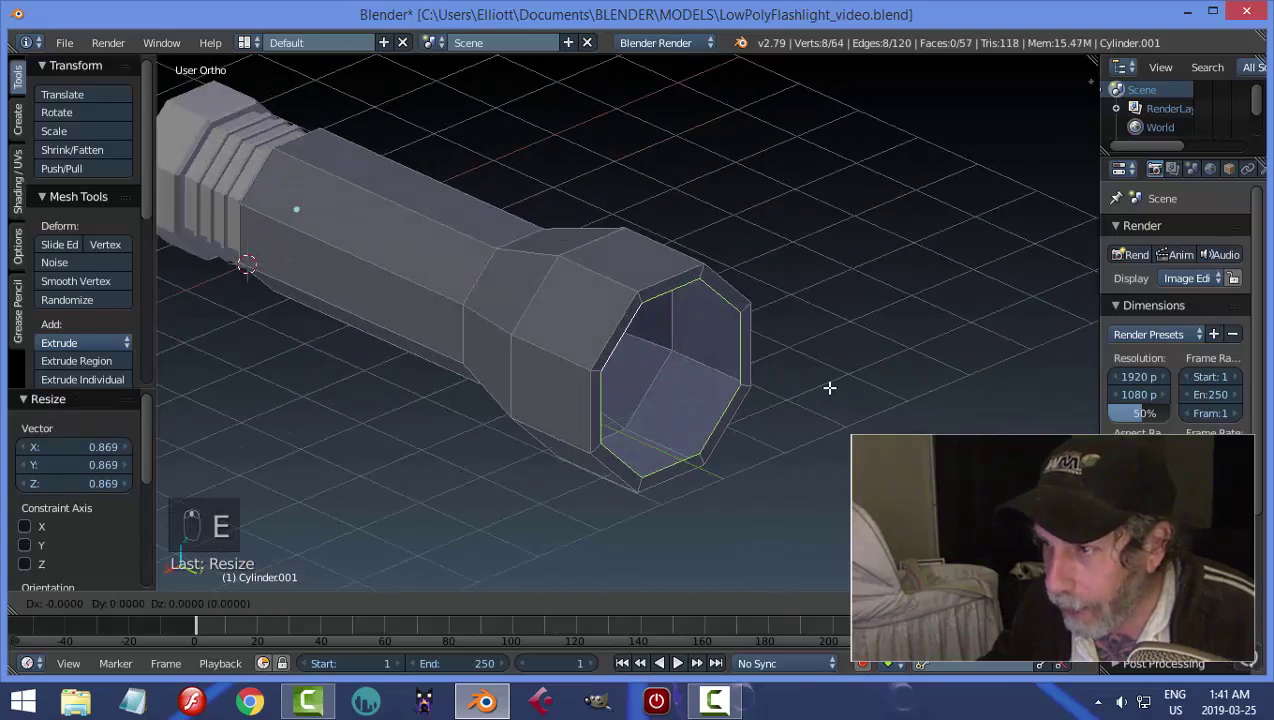
right_click(825, 387)
key(g)
key(y)
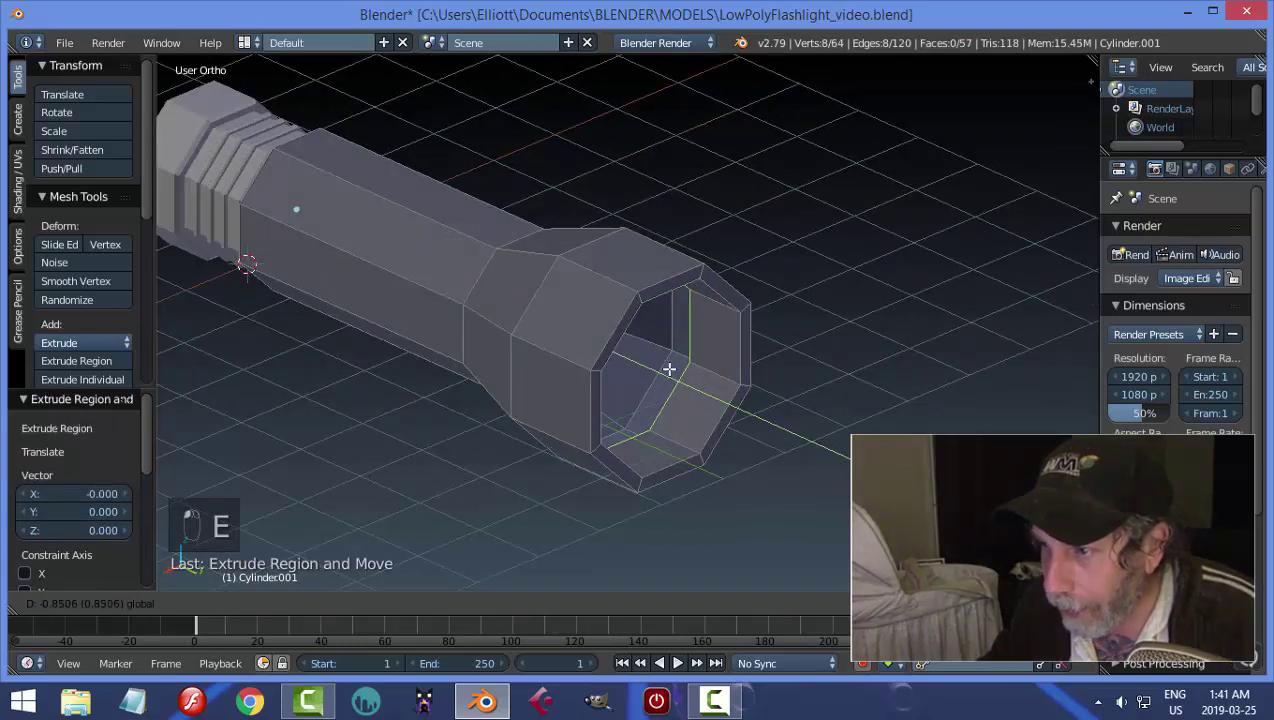
click(667, 364)
key(s)
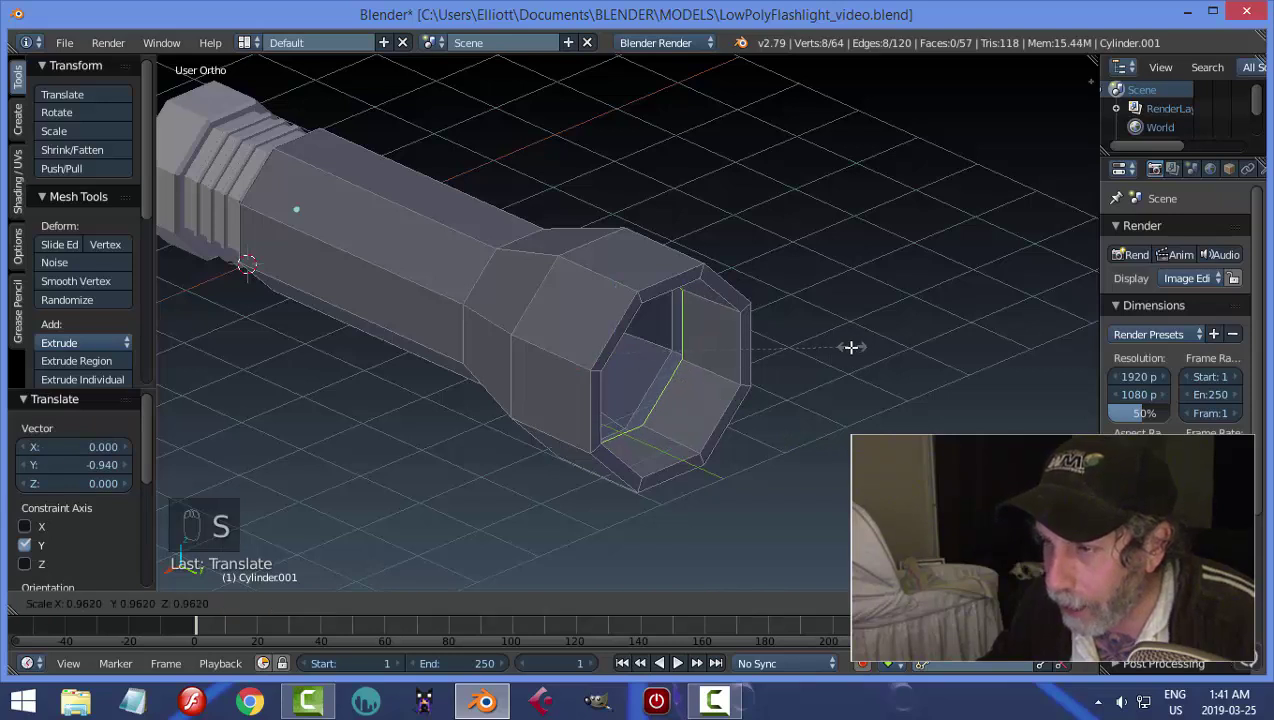
click(834, 357)
Fill the recessed loop inside the head with a face and move it along Y slightly toward the opening
middle_drag(834, 357, 728, 366)
key(f)
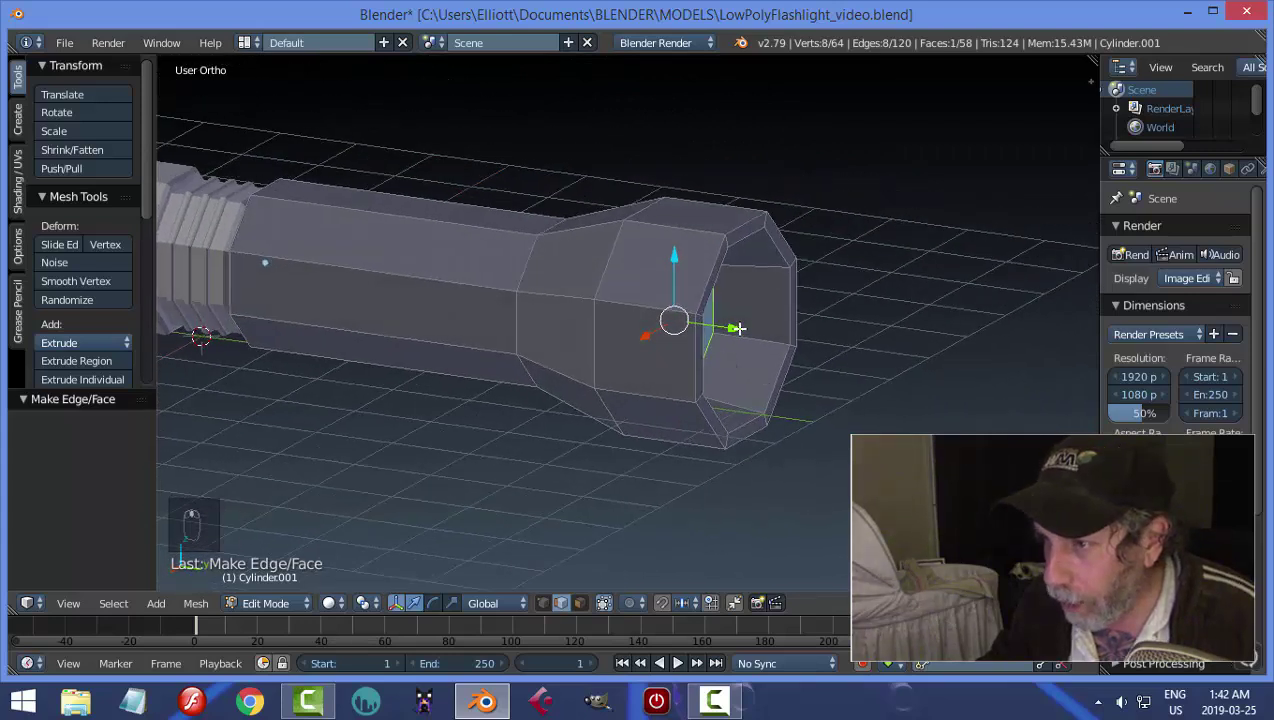
drag(737, 328, 822, 359)
key(a)
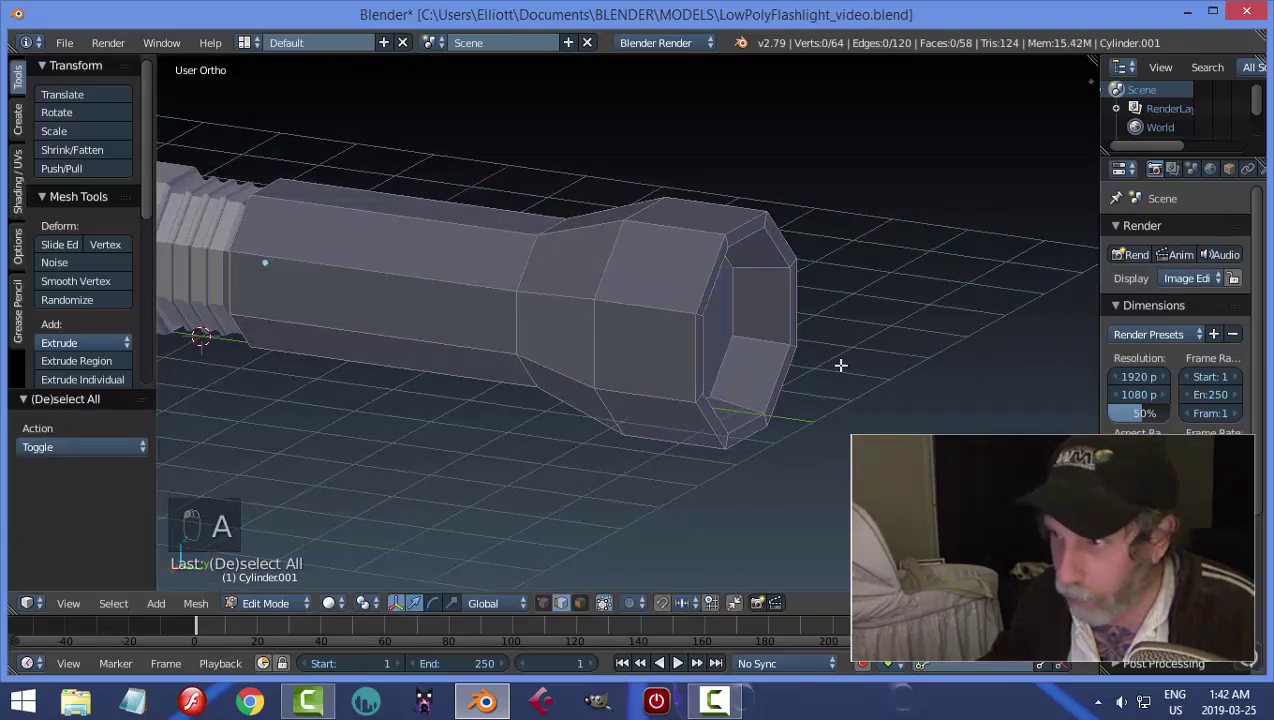
Inspect the flashlight's head in Object Mode and return to Edit Mode
middle_drag(840, 365, 776, 378)
key(Tab)
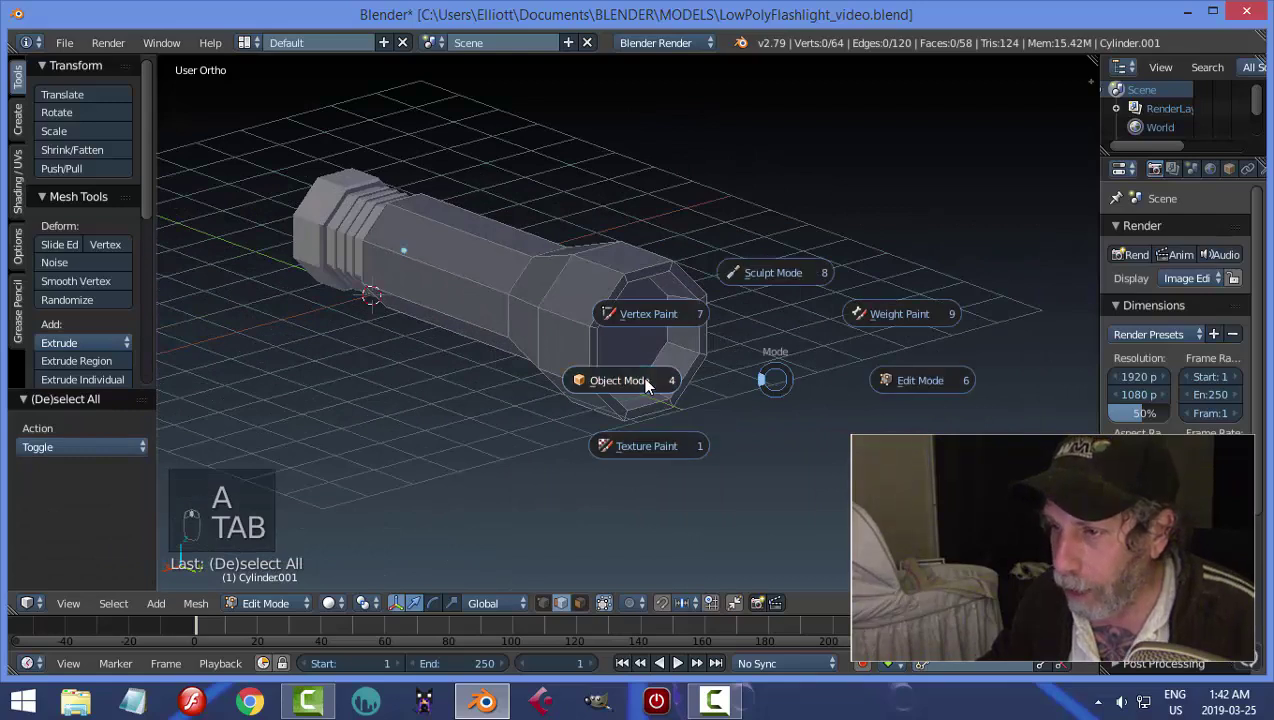
click(645, 381)
middle_drag(645, 381, 583, 361)
key(Tab)
click(703, 357)
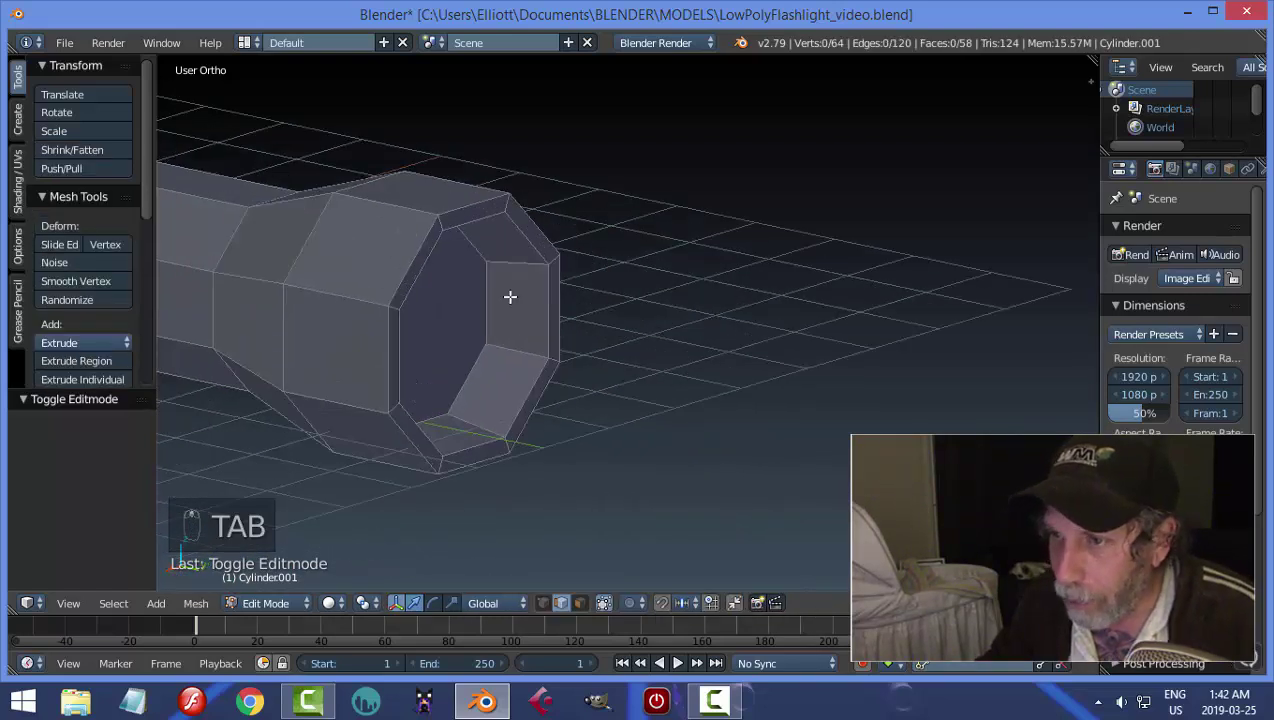
Try to bevel the outer and inner rim loops at both the head opening and the barrel's ribbed end by 0.027
middle_drag(509, 296, 753, 338)
alt+right_click(572, 296)
alt+shift+right_click(589, 309)
scroll(466, 367, down, 3)
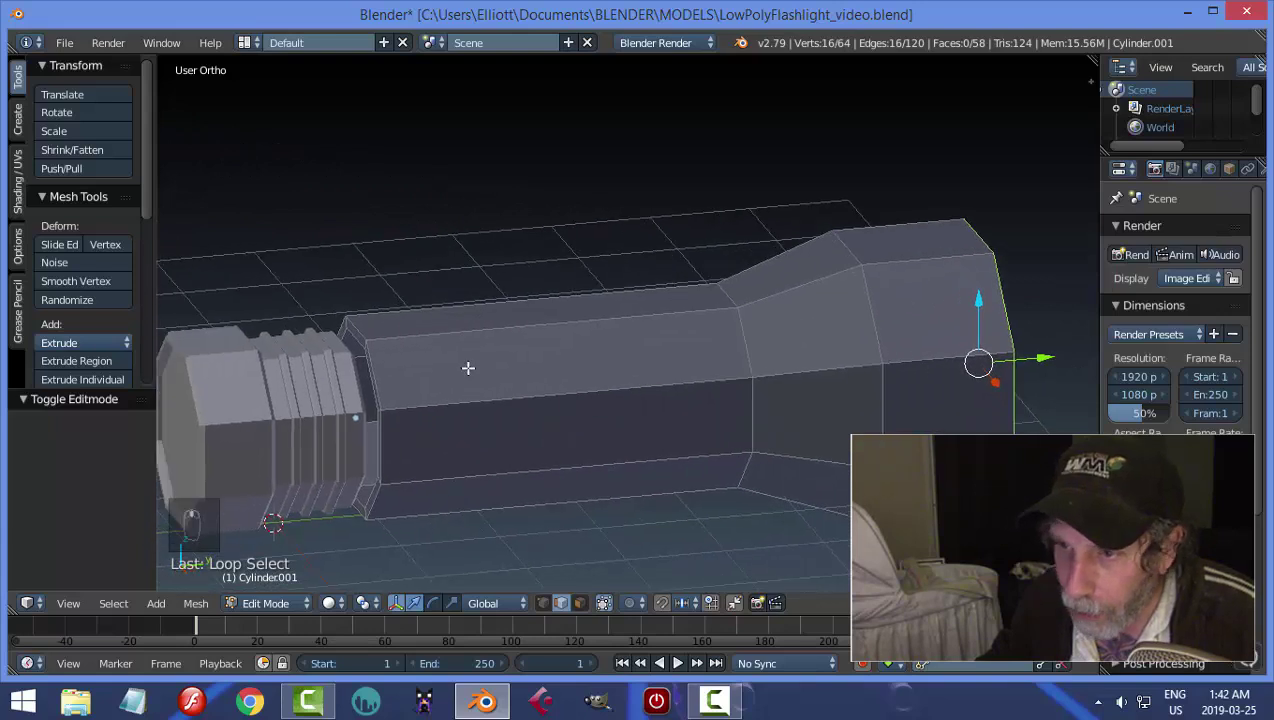
middle_drag(466, 367, 459, 350)
scroll(459, 350, up, 2)
alt+shift+right_click(430, 345)
alt+shift+right_click(419, 358)
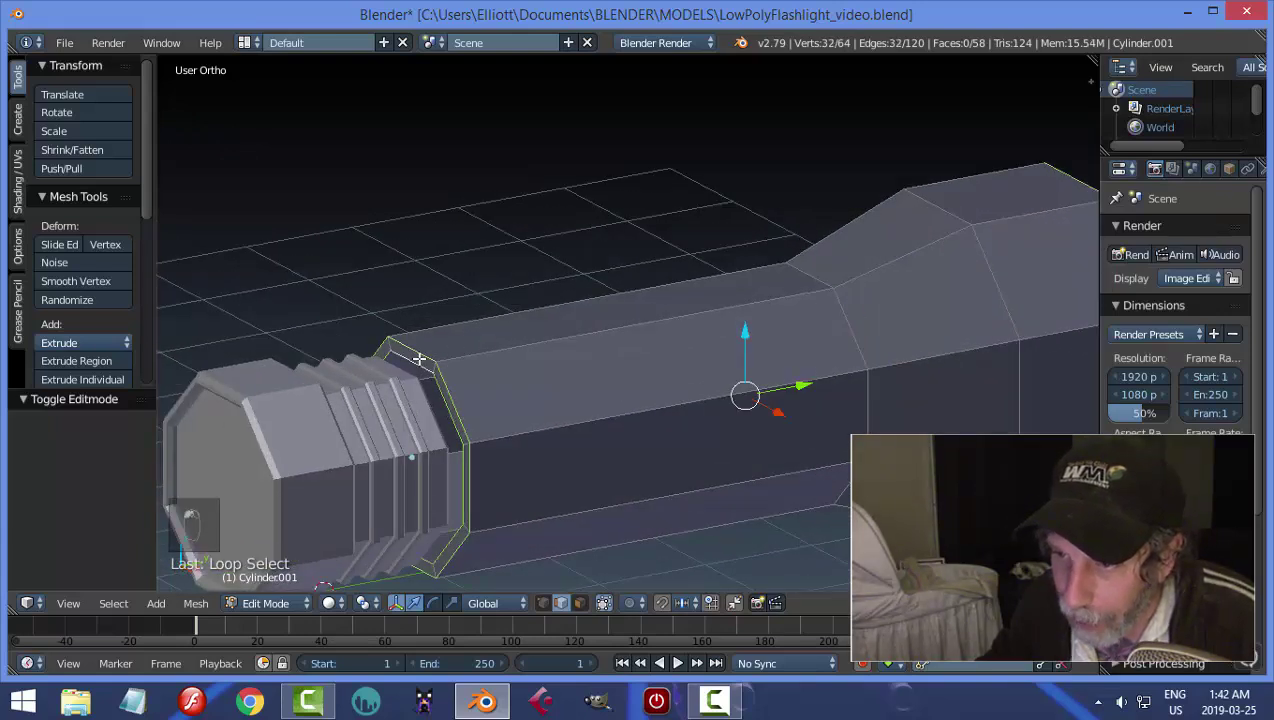
middle_drag(517, 381, 639, 313)
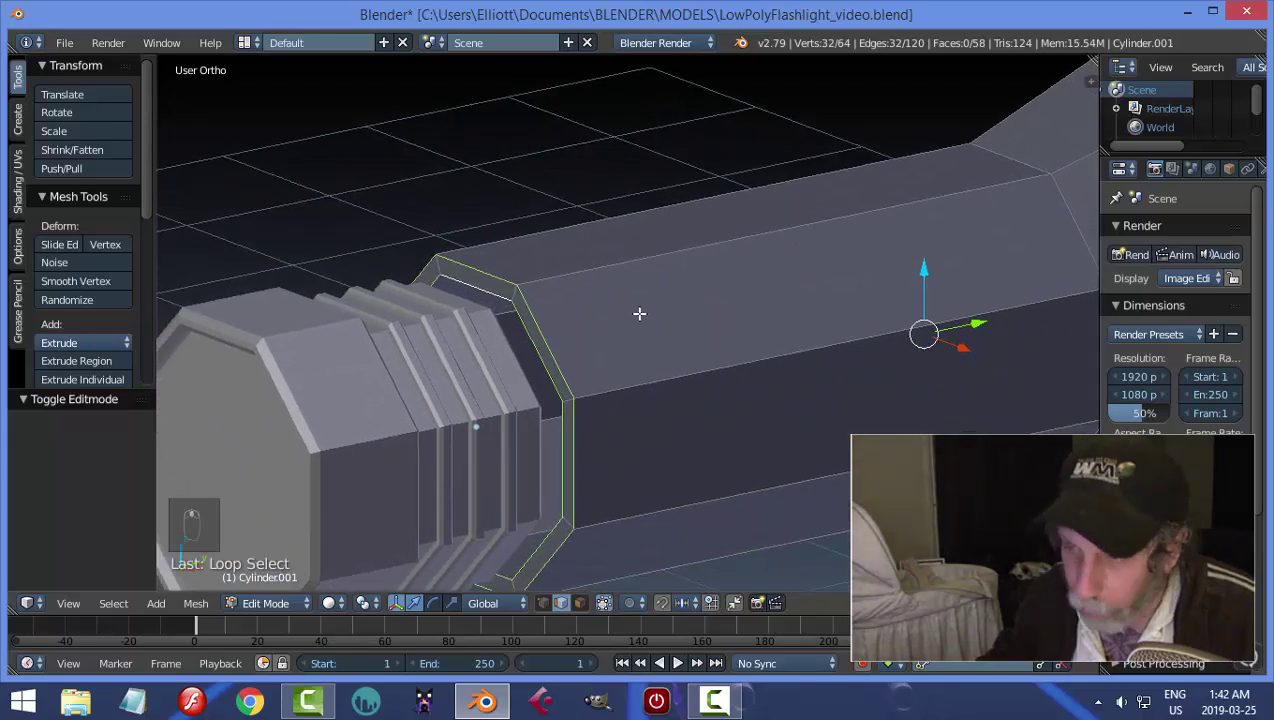
key(ctrl+b)
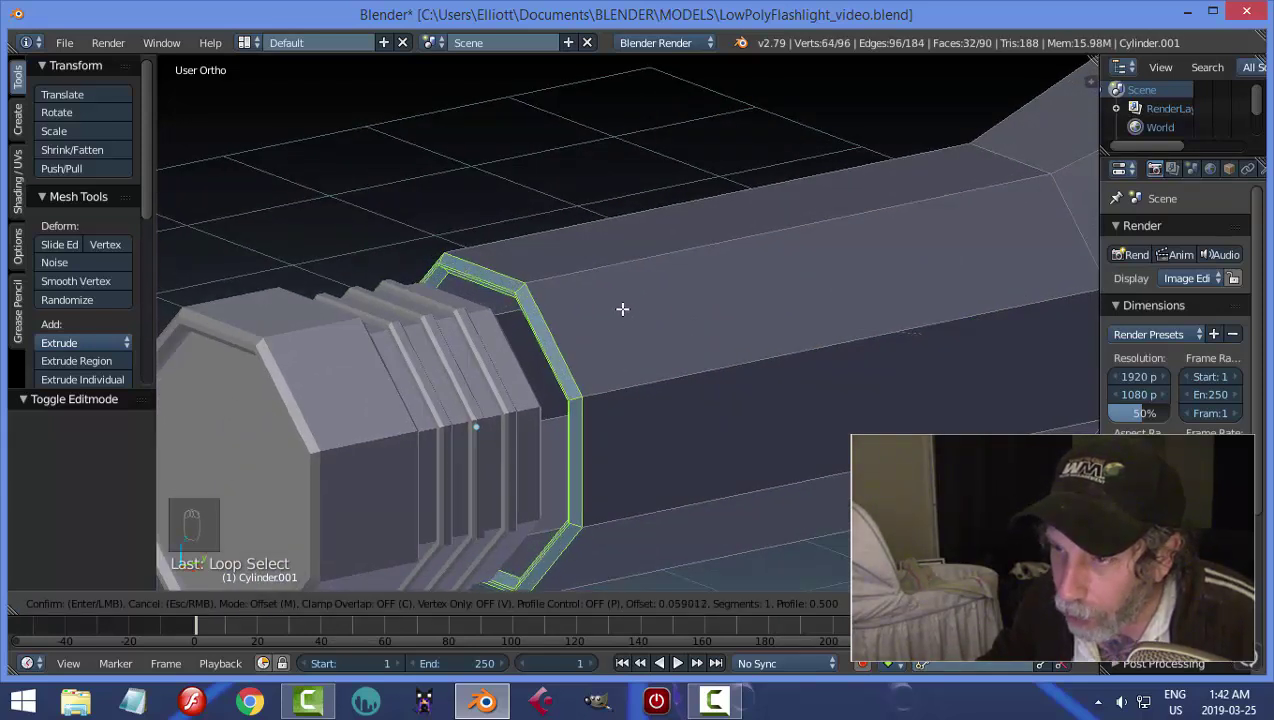
click(630, 312)
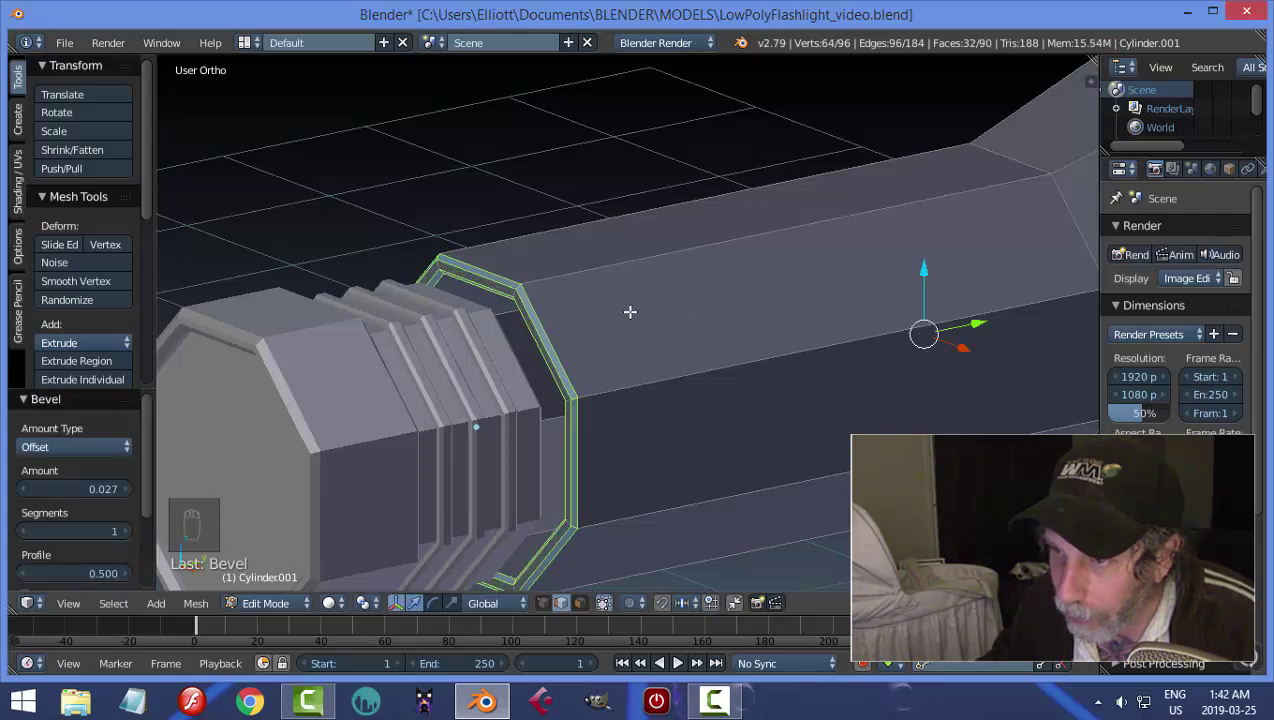
Check the bevelled rims in Object Mode and undo the bevel
key(a)
key(Tab)
middle_drag(650, 310, 512, 313)
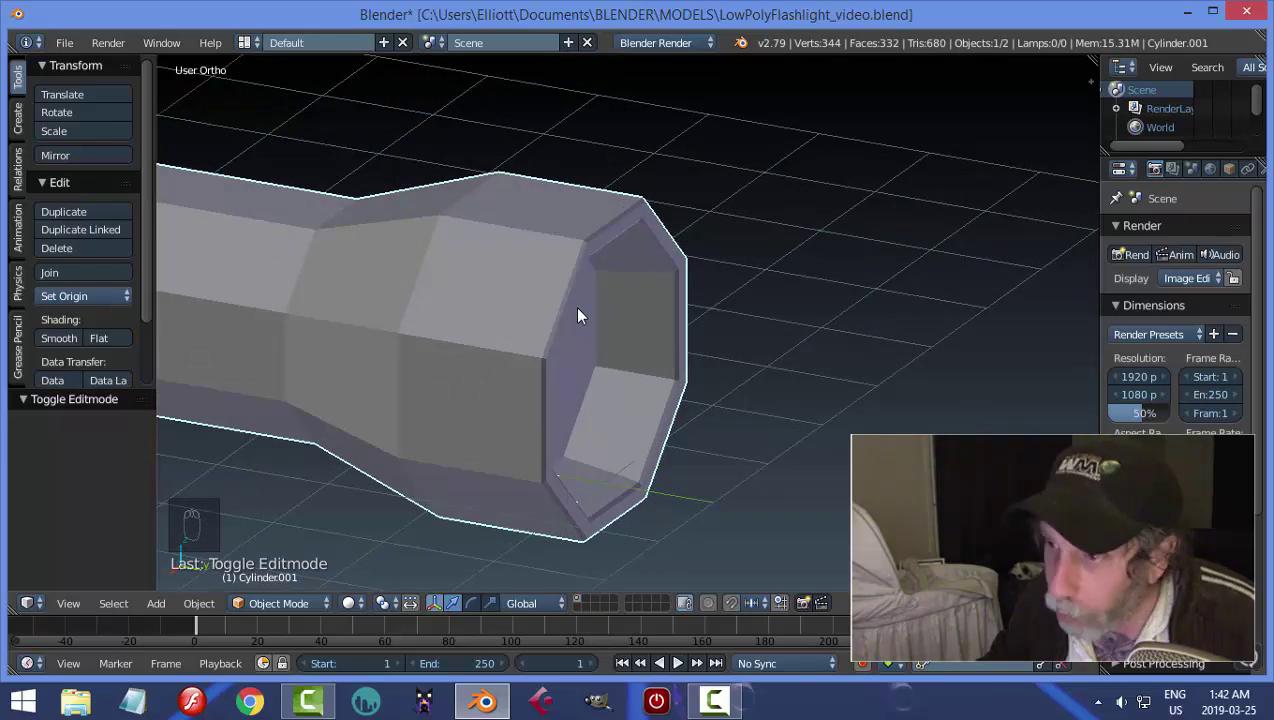
key(ctrl+z)
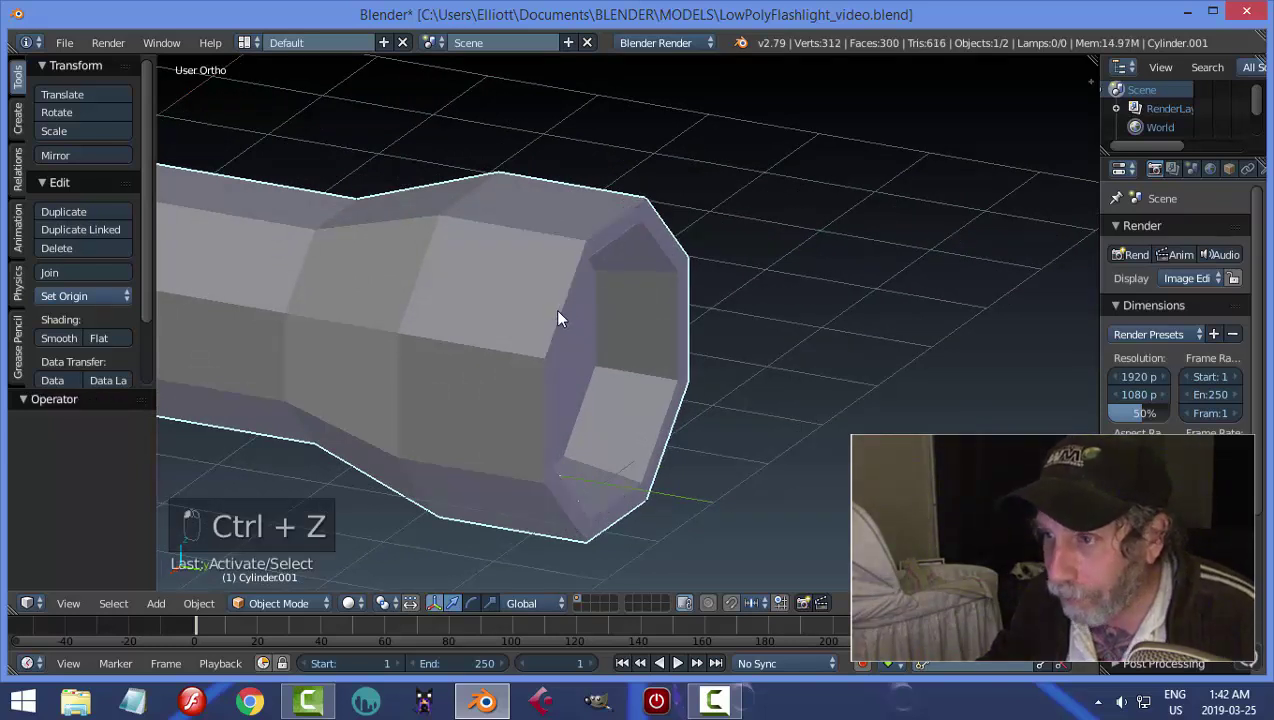
In Edit Mode, add one loop cut around the straight head section and slide it close to the front rim
key(Tab)
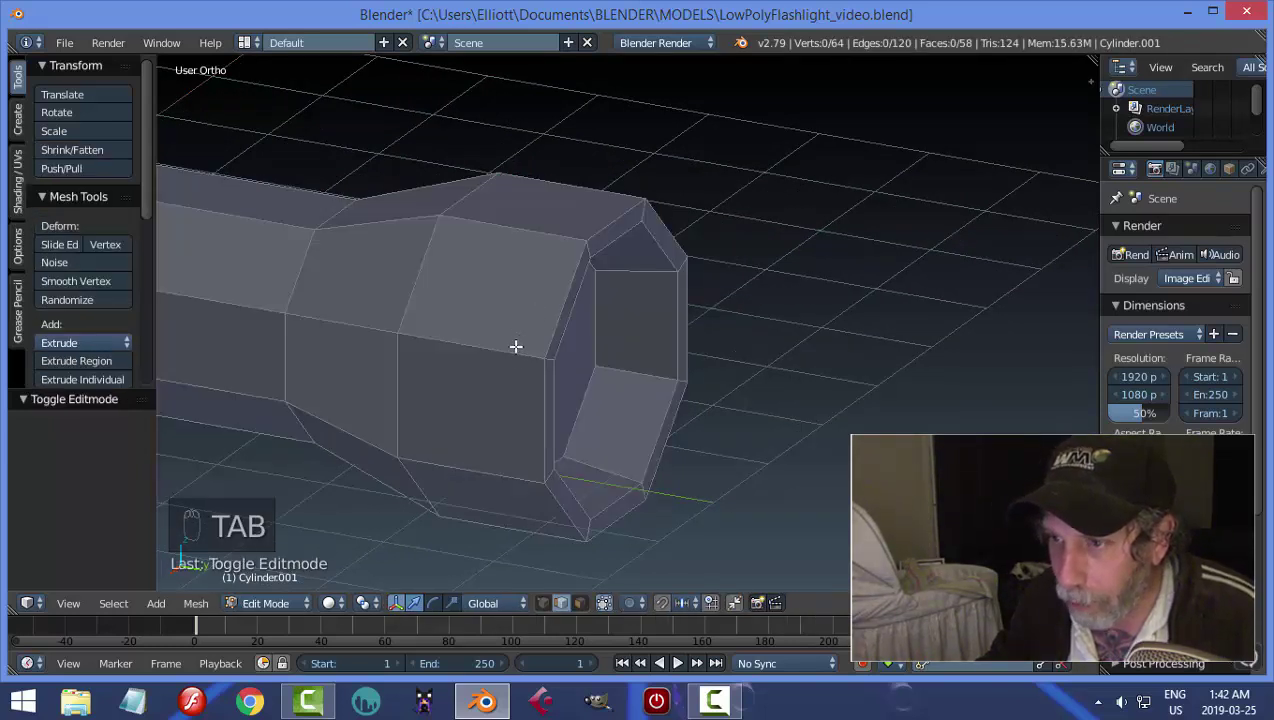
key(ctrl+r)
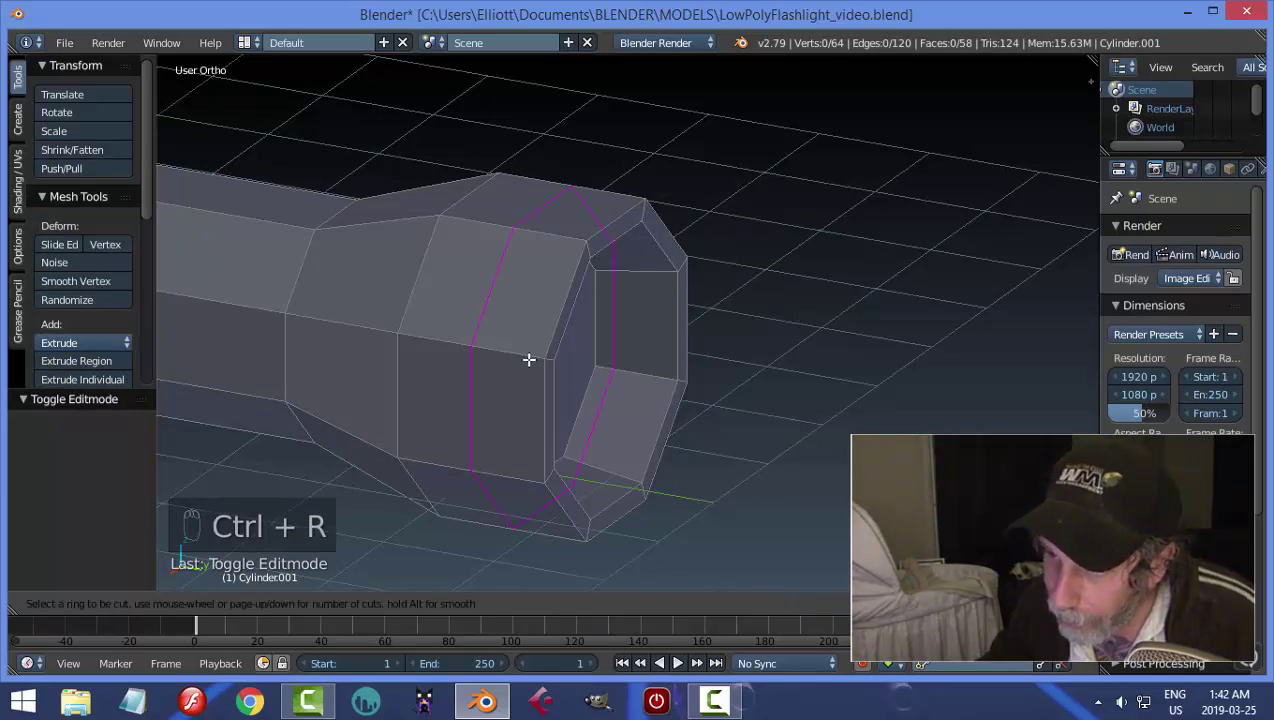
click(528, 359)
drag(532, 365, 583, 364)
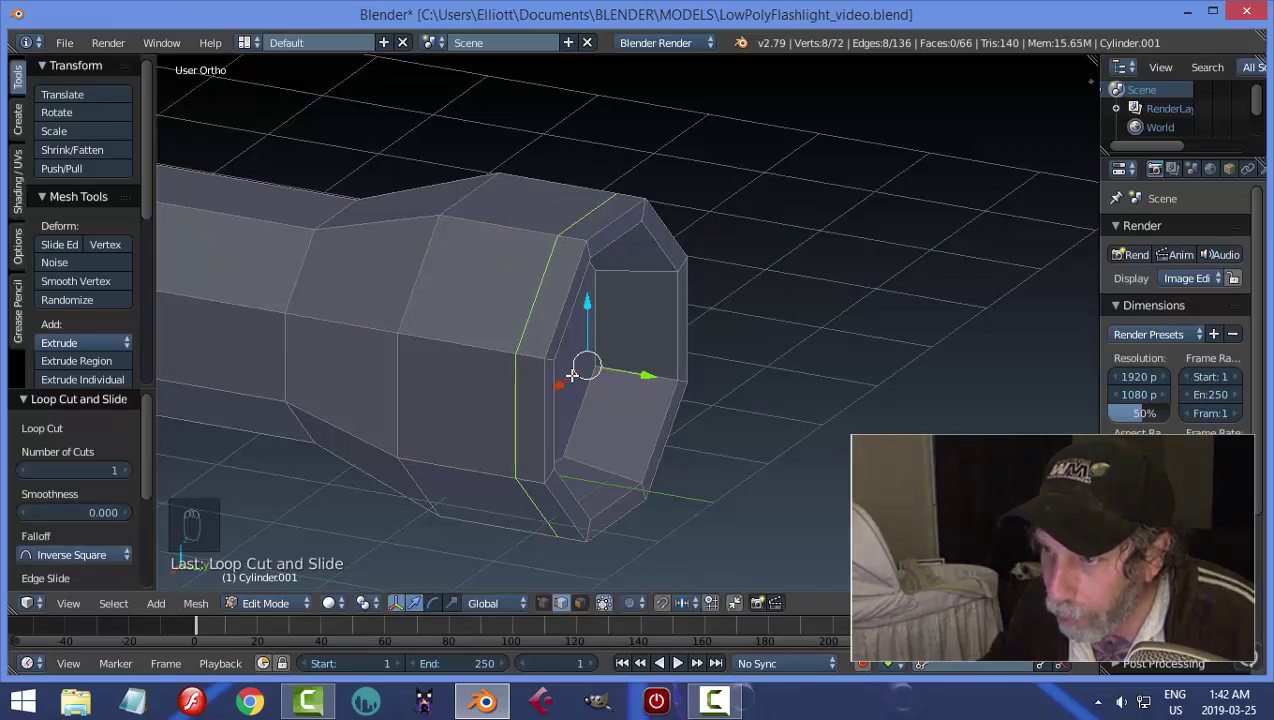
key(a)
Switch to face selection, try picking faces on the narrow band behind the head's front rim, and clear the selection
middle_drag(566, 370, 599, 367)
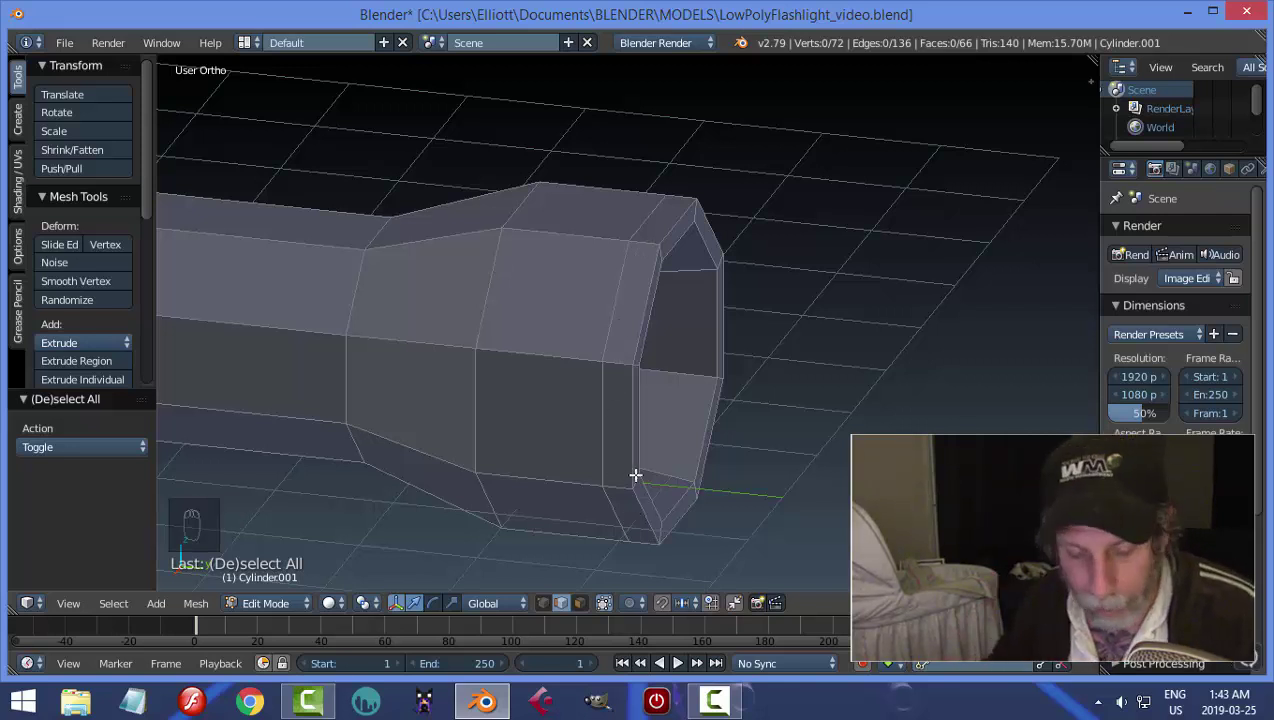
key(ctrl+Tab)
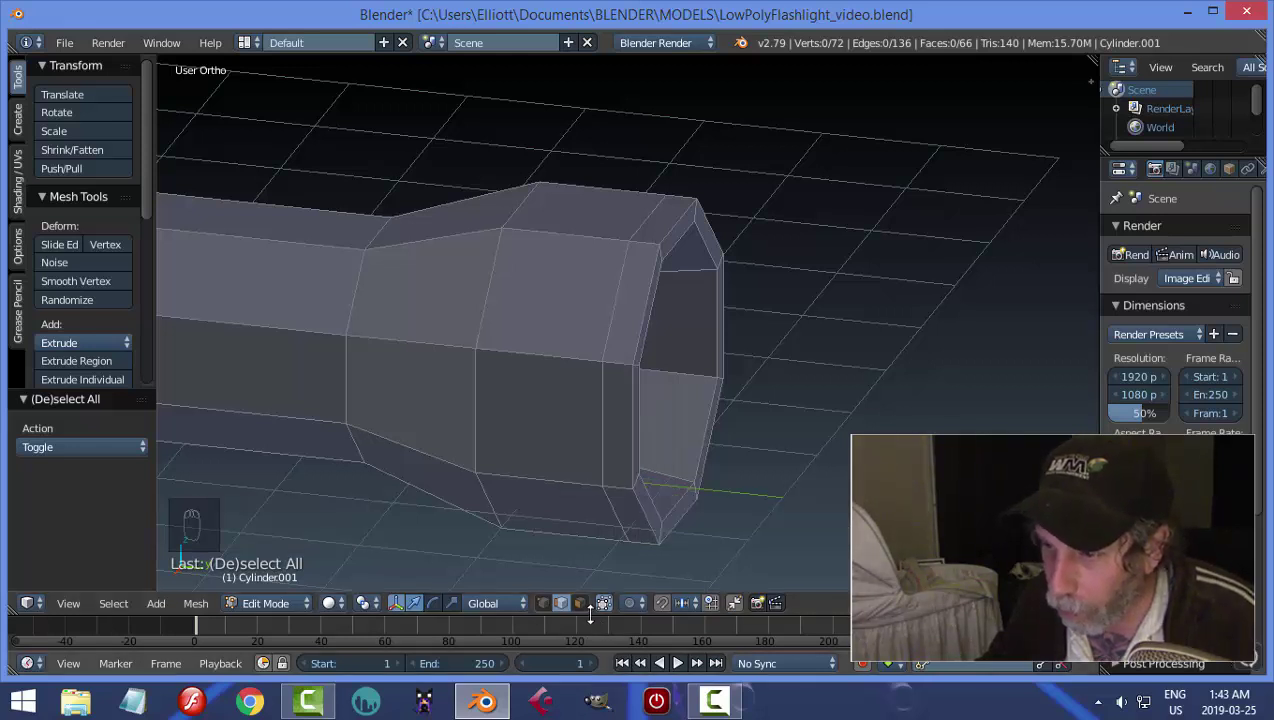
alt+right_click(620, 365)
middle_drag(754, 430, 683, 435)
key(a)
right_click(522, 318)
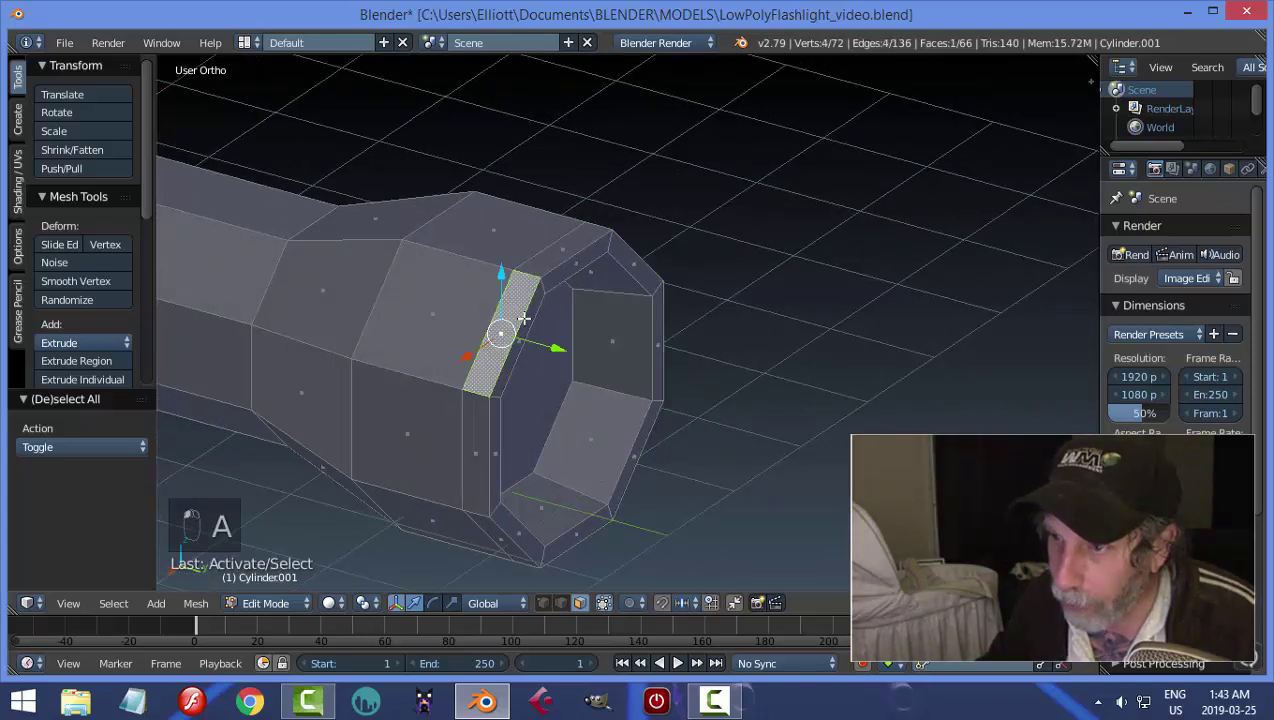
shift+right_click(567, 242)
shift+right_click(494, 407)
key(a)
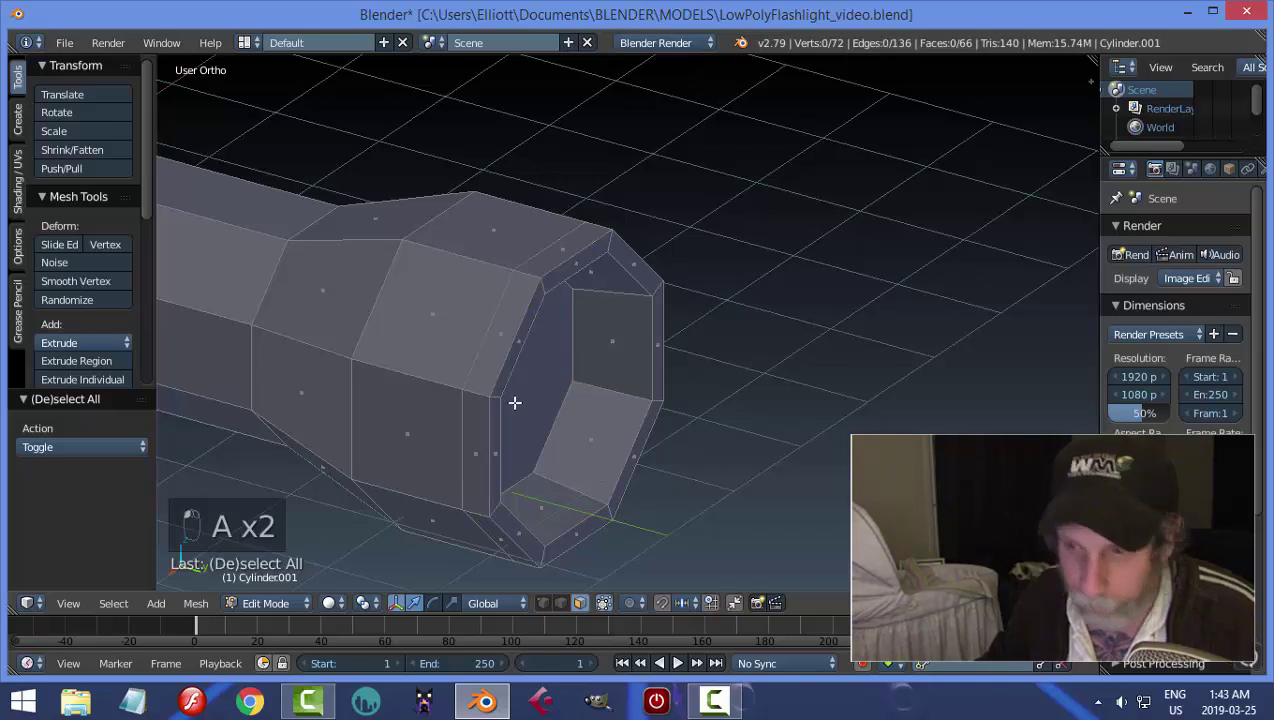
Extrude the narrow face loop behind the head's front rim and scale it outward to about 1.06 as a raised lip
alt+right_click(477, 391)
key(e)
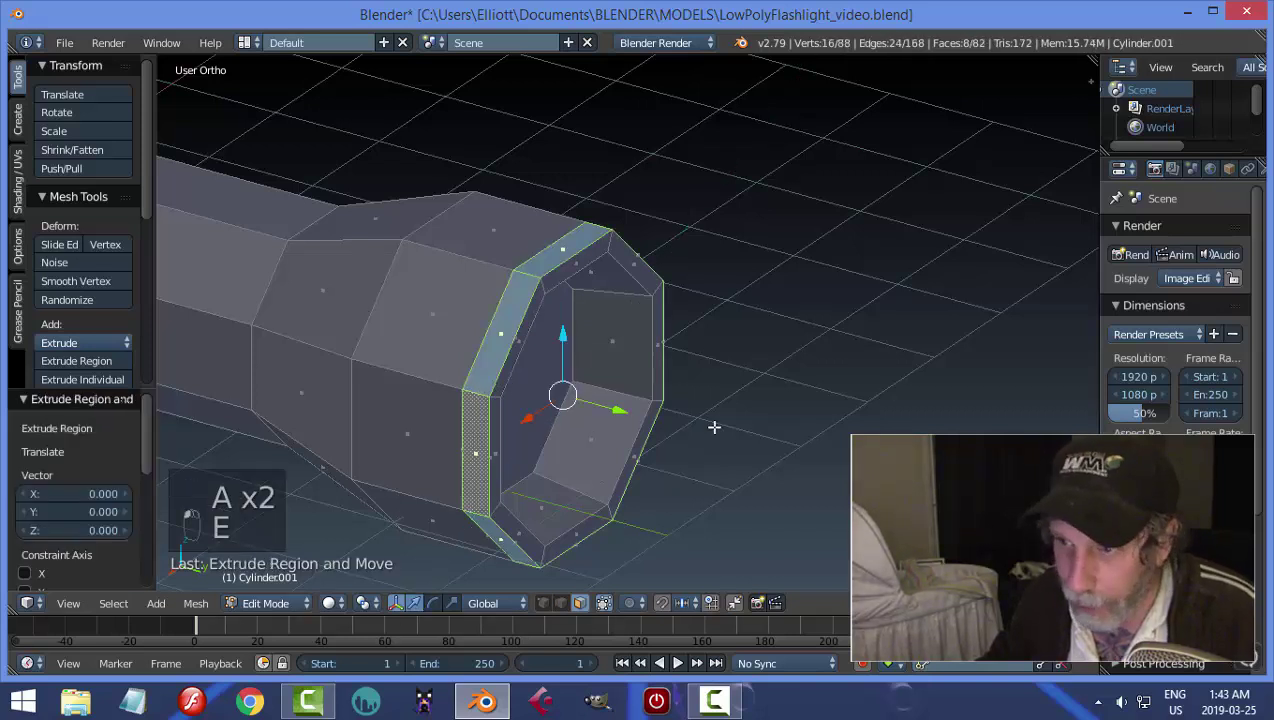
key(s)
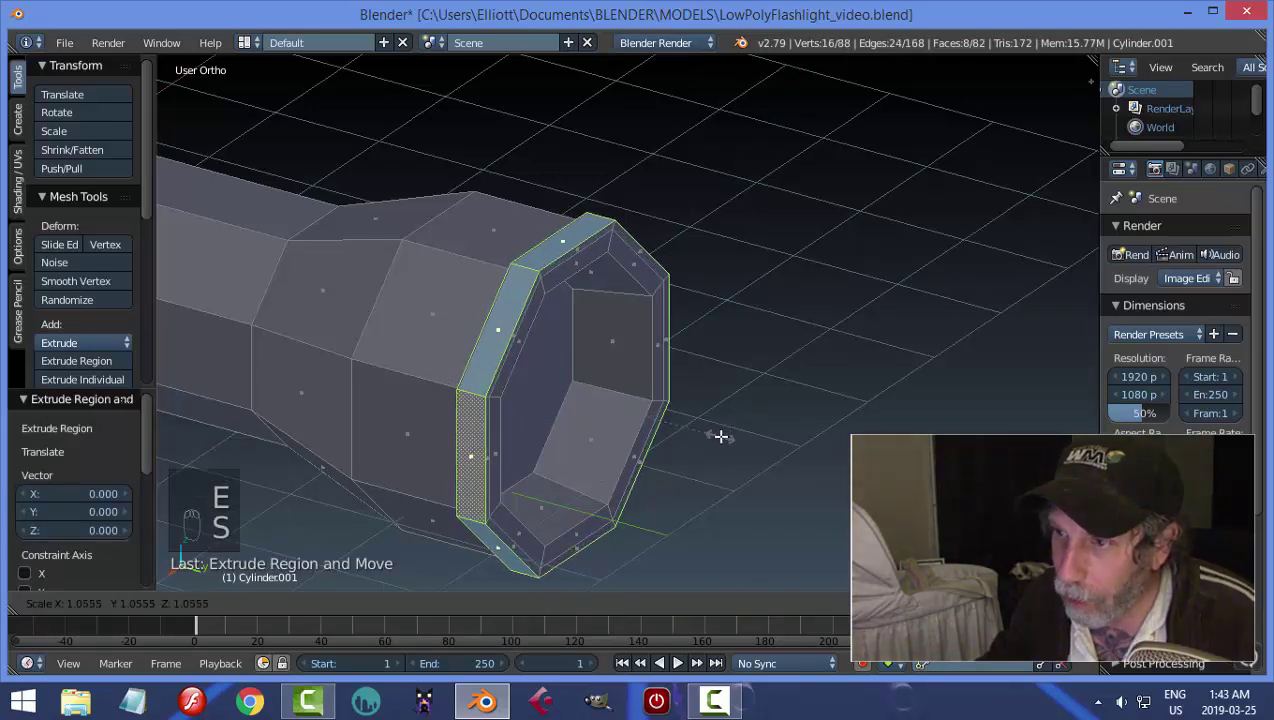
click(721, 436)
key(a)
key(Tab)
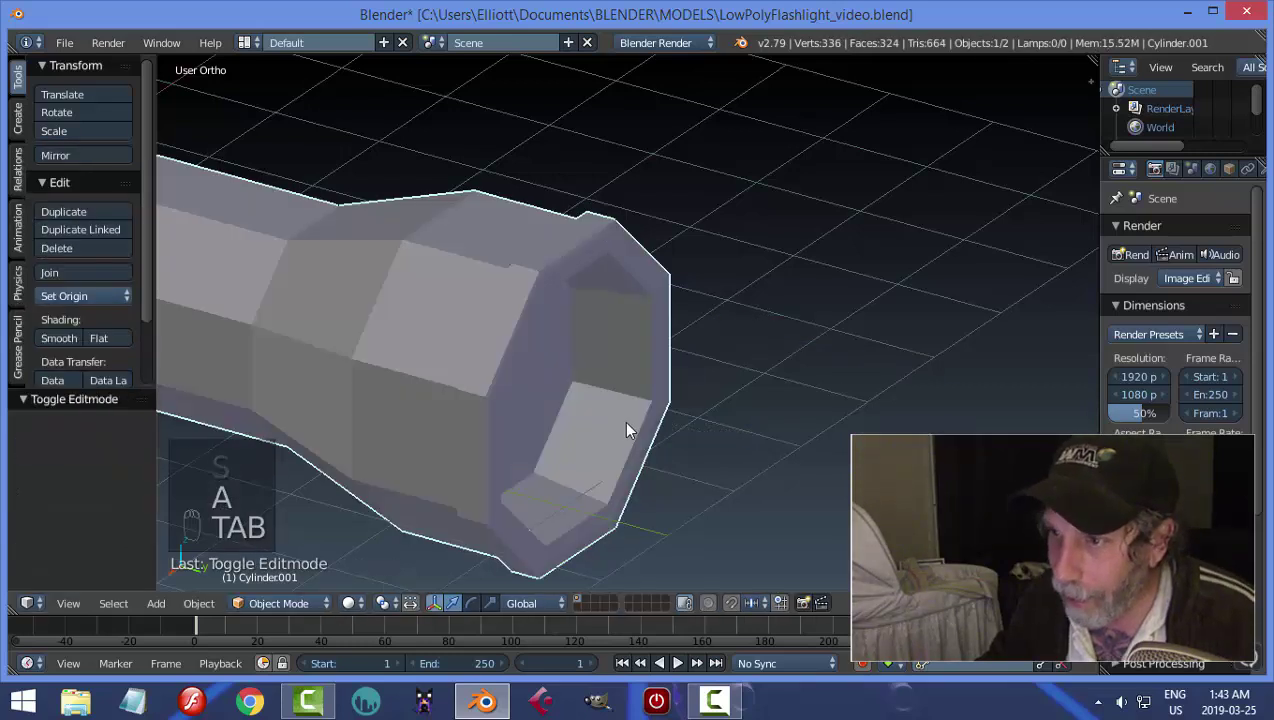
Inspect the raised lip at the head opening and switch to edge selection in Edit Mode
middle_drag(628, 427, 586, 396)
key(Tab)
click(724, 389)
key(ctrl+Tab)
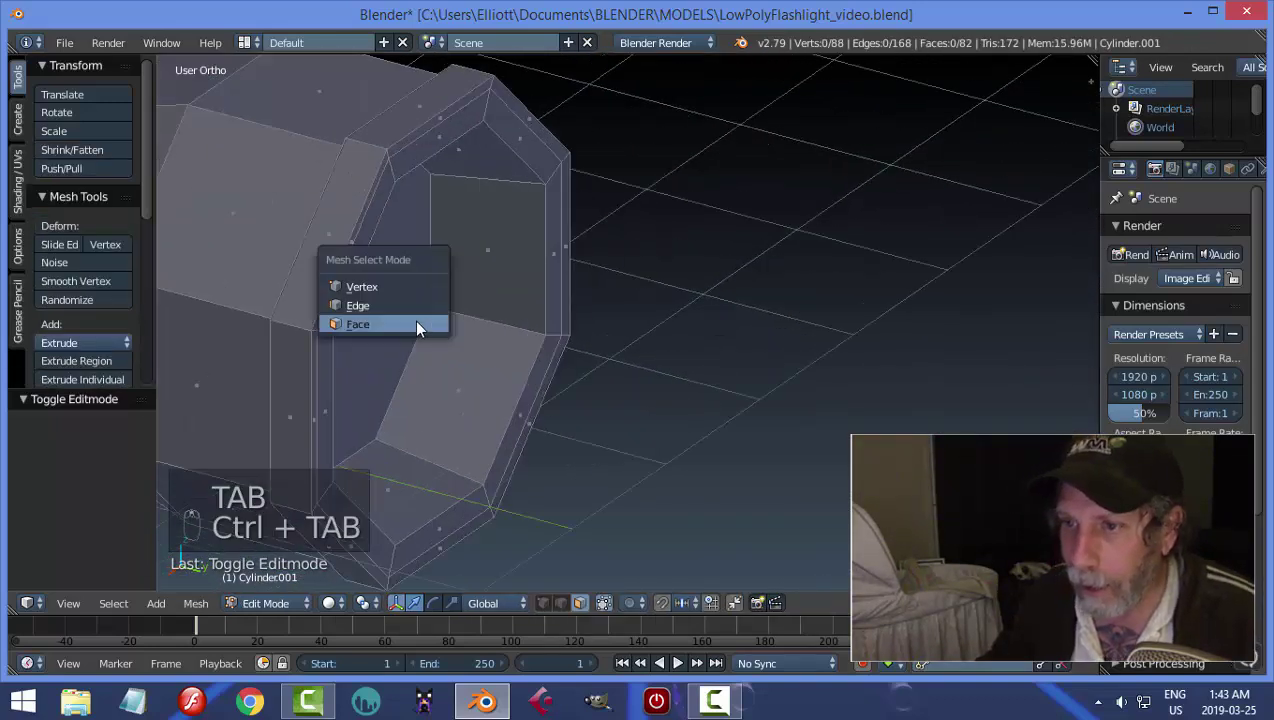
click(414, 320)
key(ctrl+Tab)
click(383, 301)
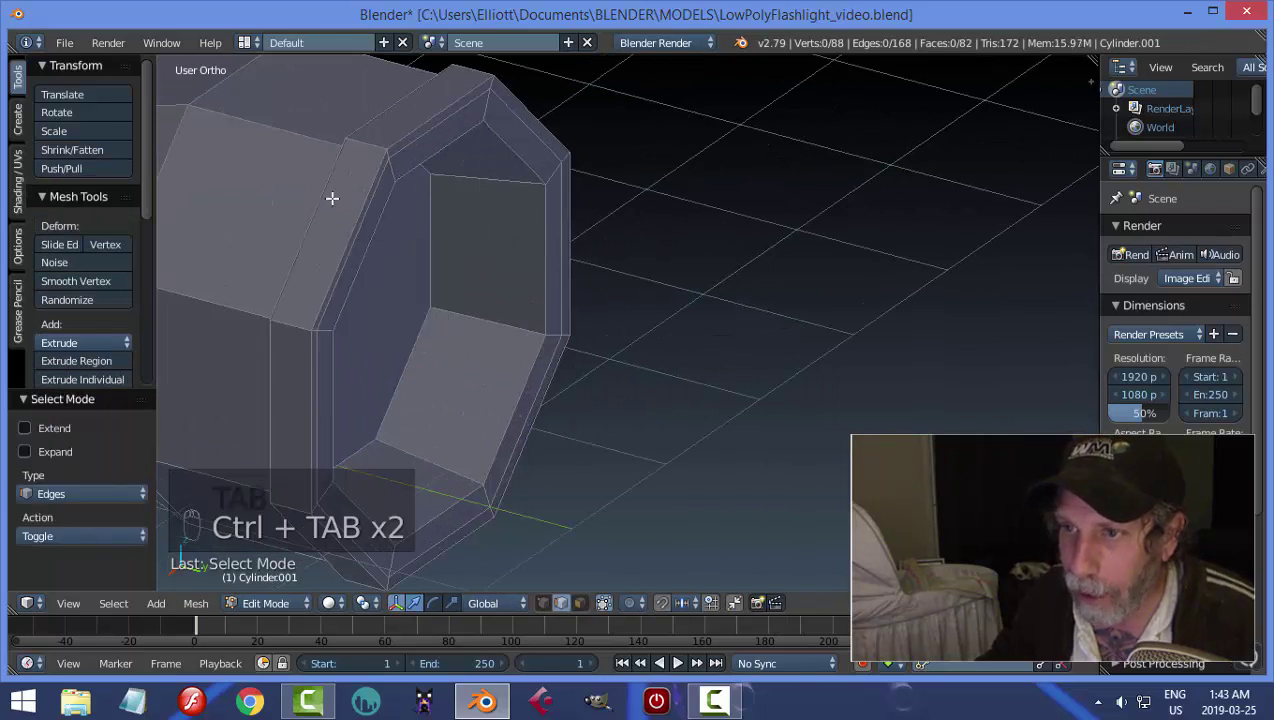
Select the redundant middle edge loop on the head's front rim face and dissolve its edges
alt+right_click(327, 175)
middle_drag(463, 235, 335, 114)
key(a)
alt+right_click(337, 80)
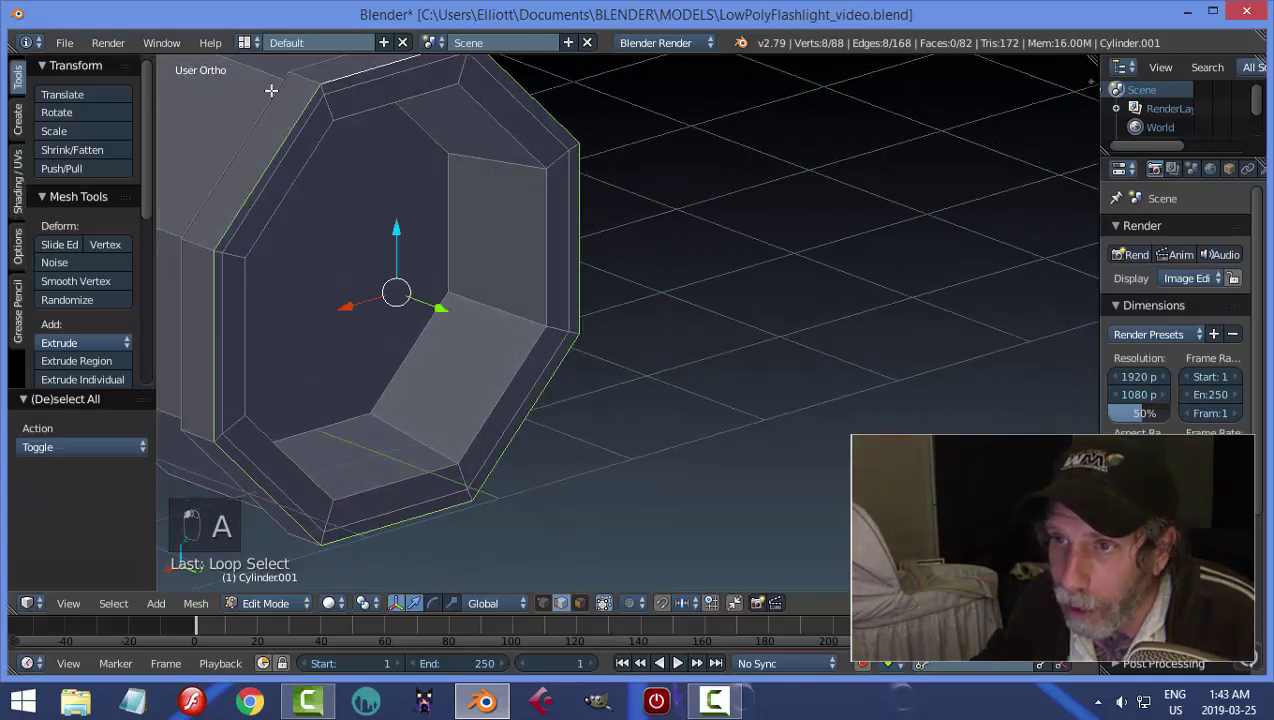
key(a)
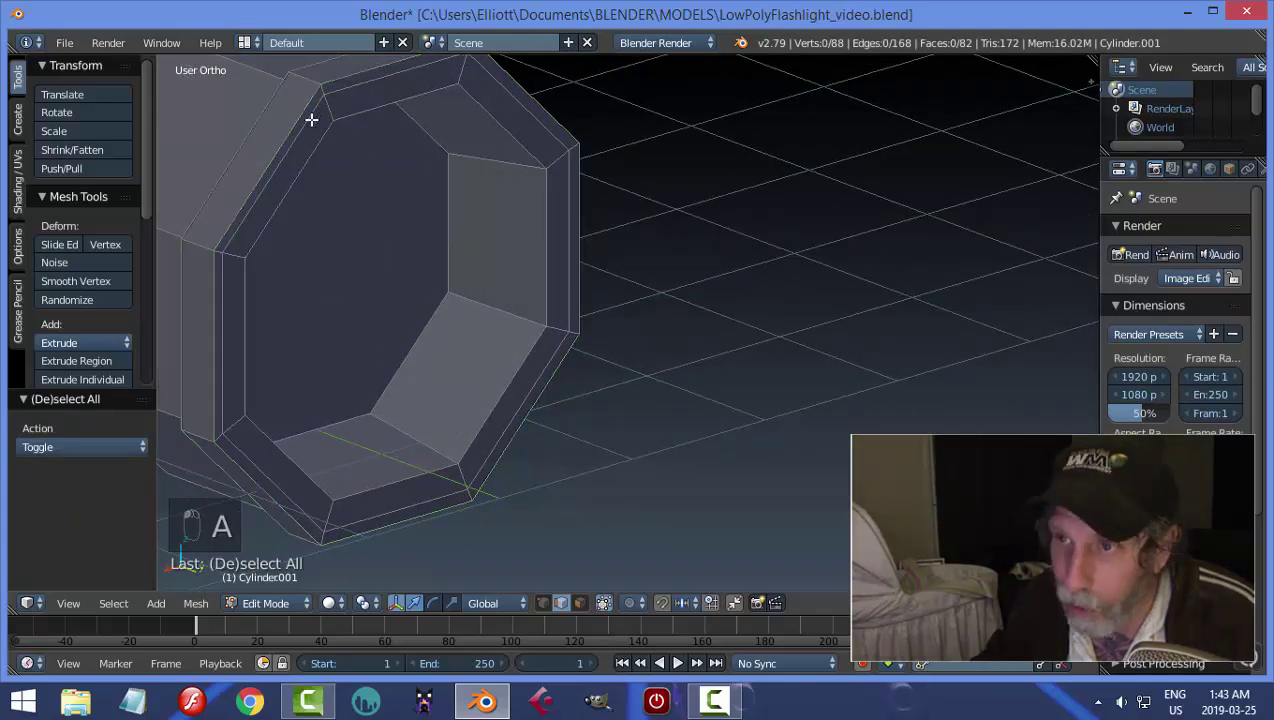
alt+right_click(308, 117)
middle_drag(457, 170, 514, 225)
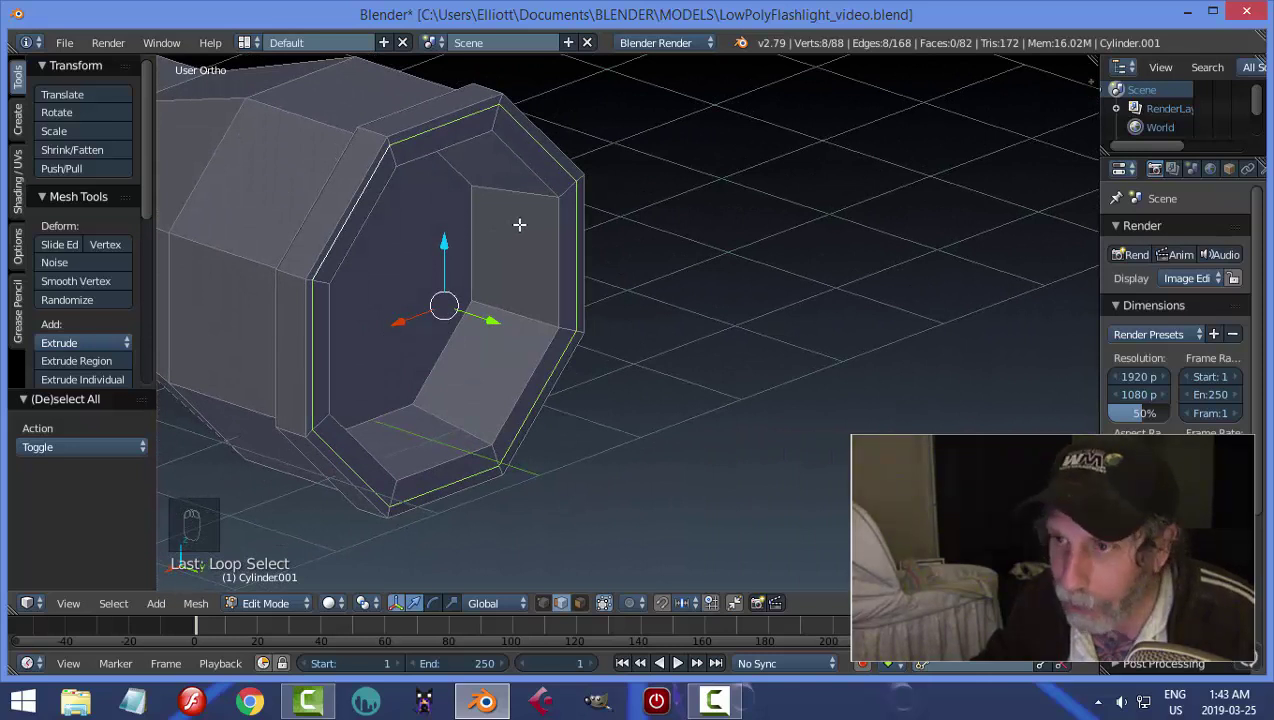
key(x)
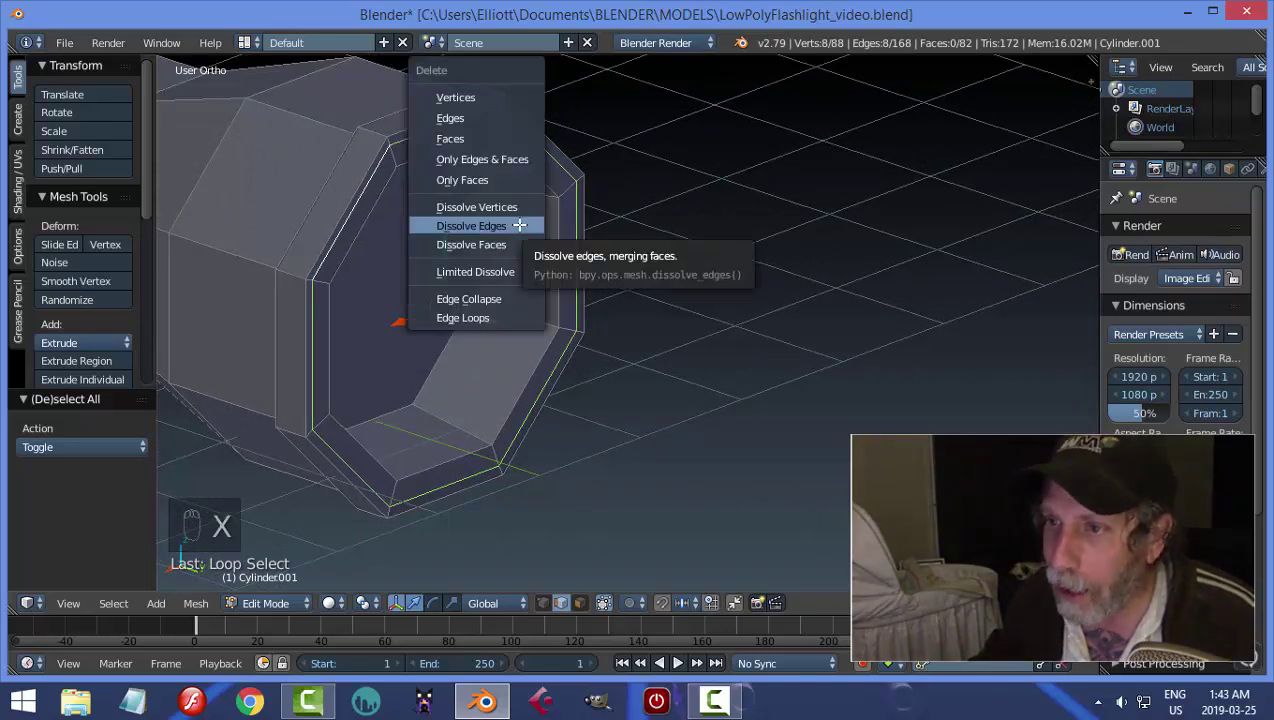
click(519, 226)
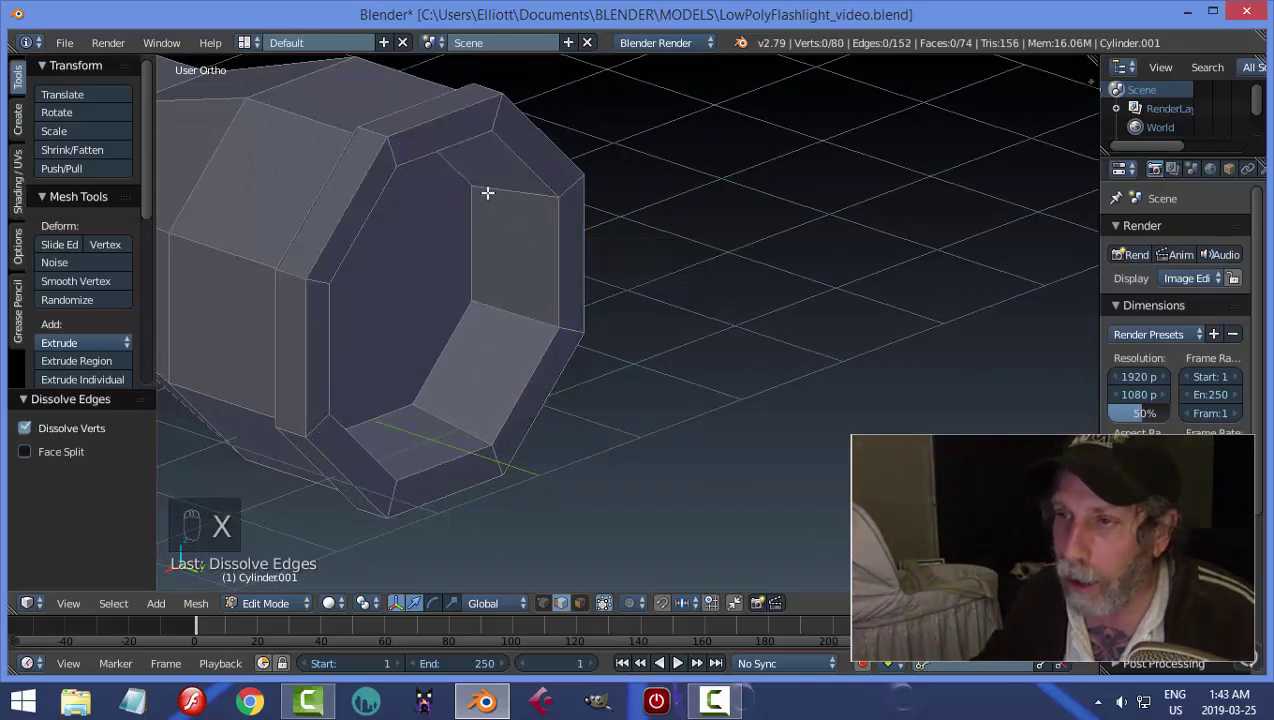
Bevel the raised lip's two outer edge loops and the outer and inner rim loops at the barrel's ribbed end by 0.018
middle_drag(435, 185, 434, 147)
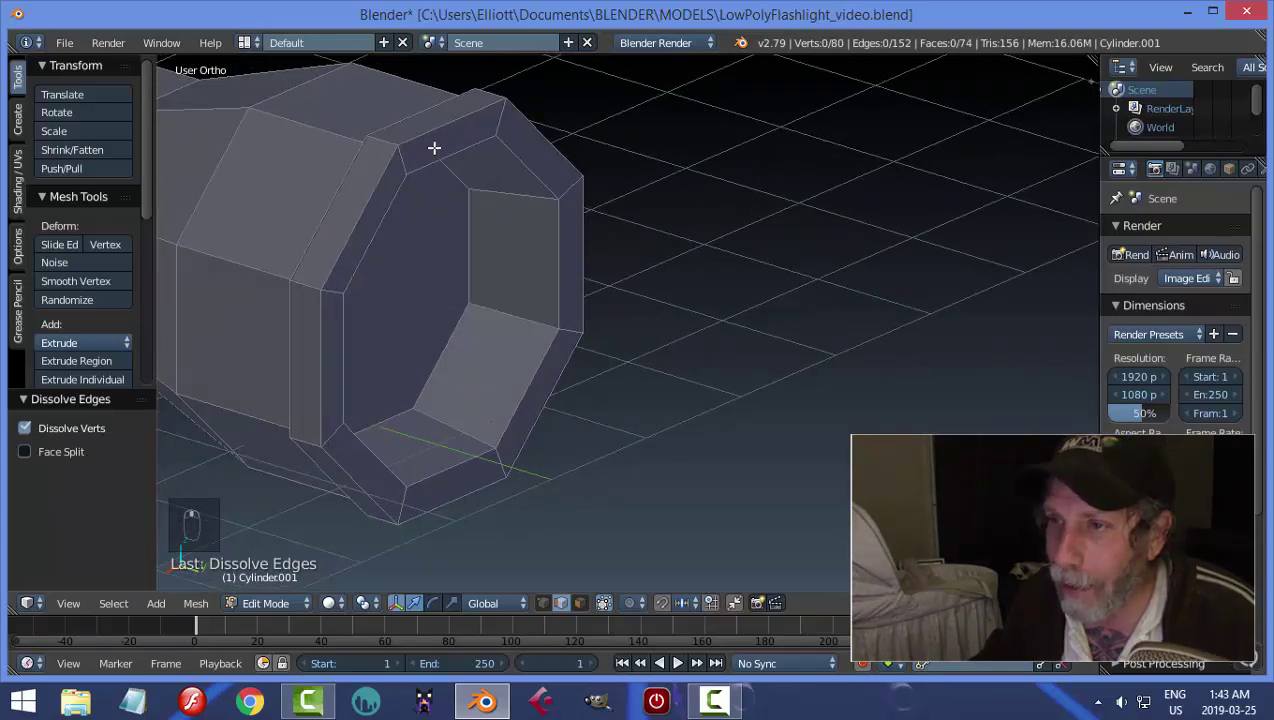
middle_drag(323, 151, 380, 169)
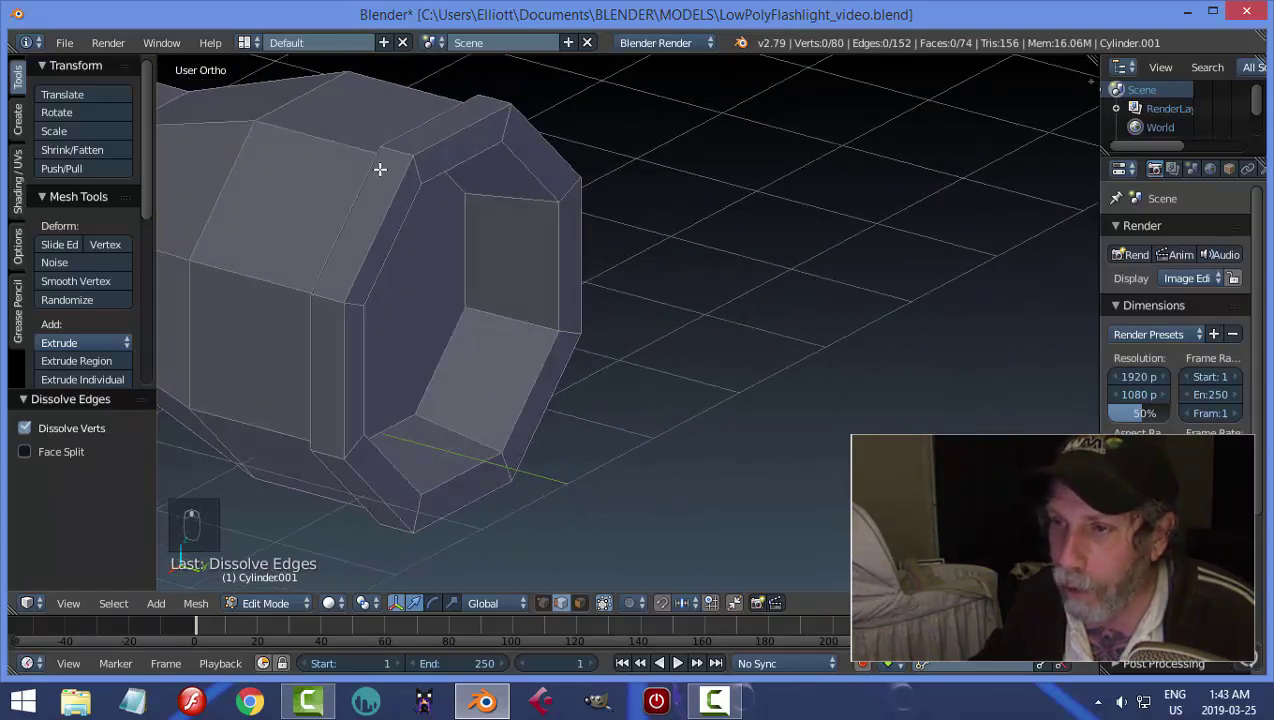
alt+right_click(450, 140)
alt+shift+right_click(432, 128)
middle_drag(432, 128, 474, 321)
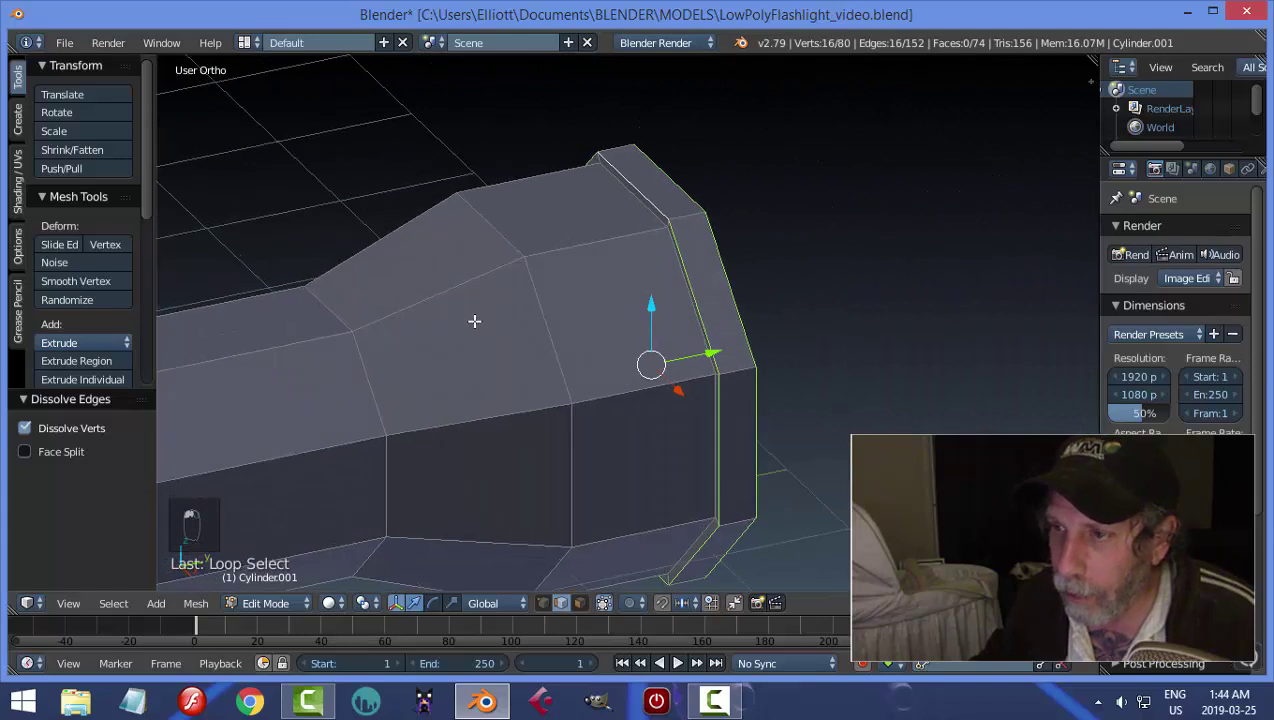
scroll(474, 321, down, 4)
middle_drag(589, 287, 486, 316)
scroll(486, 316, up, 5)
alt+shift+right_click(301, 258)
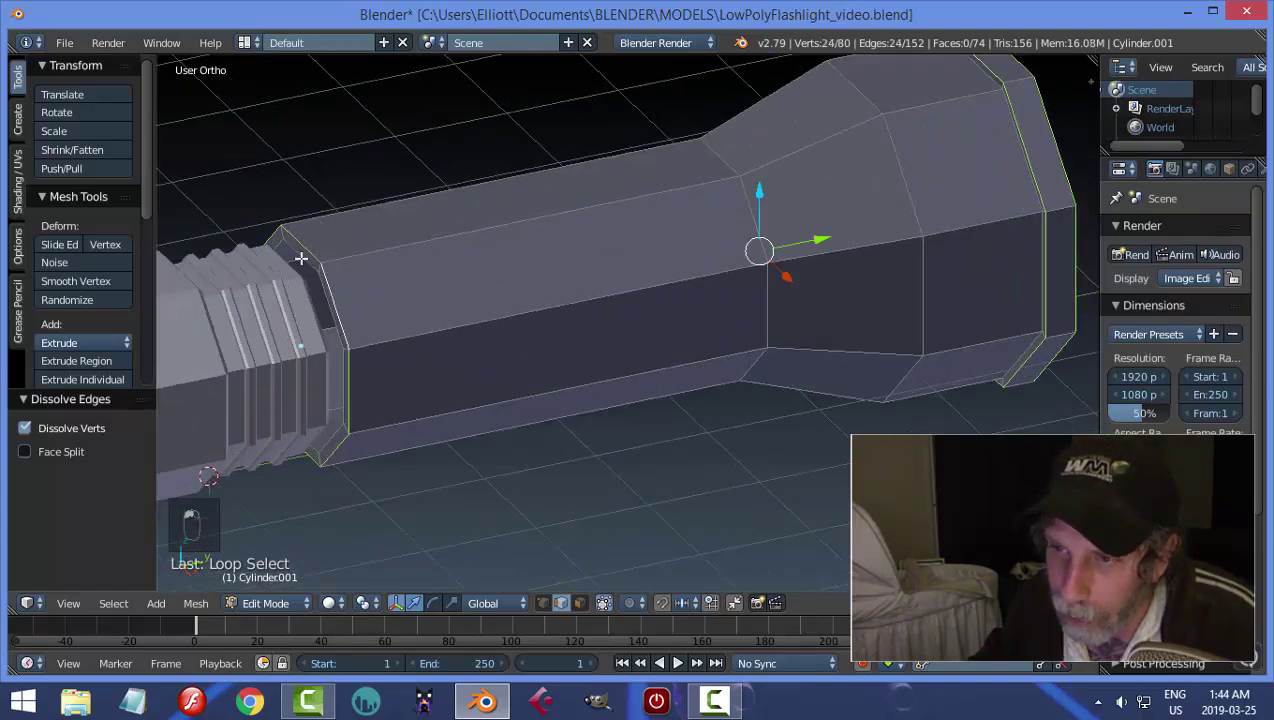
alt+shift+right_click(301, 258)
scroll(443, 319, up, 3)
middle_drag(381, 301, 514, 302)
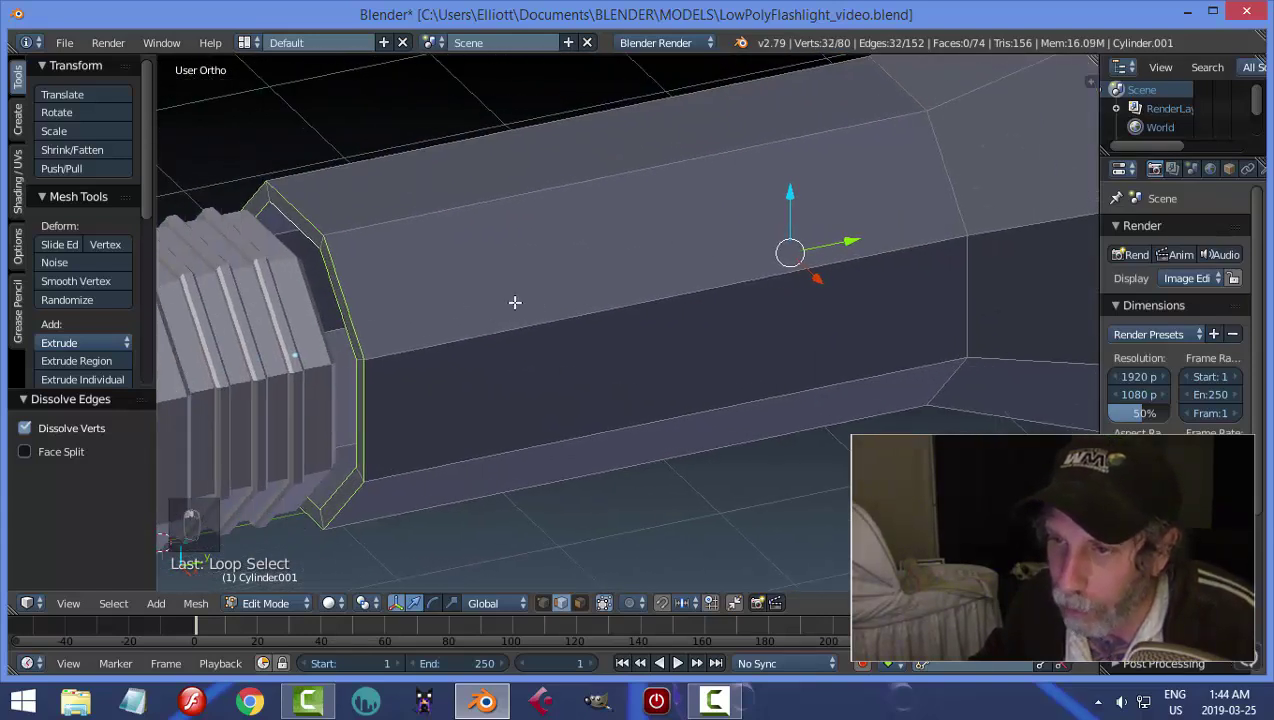
key(ctrl+b)
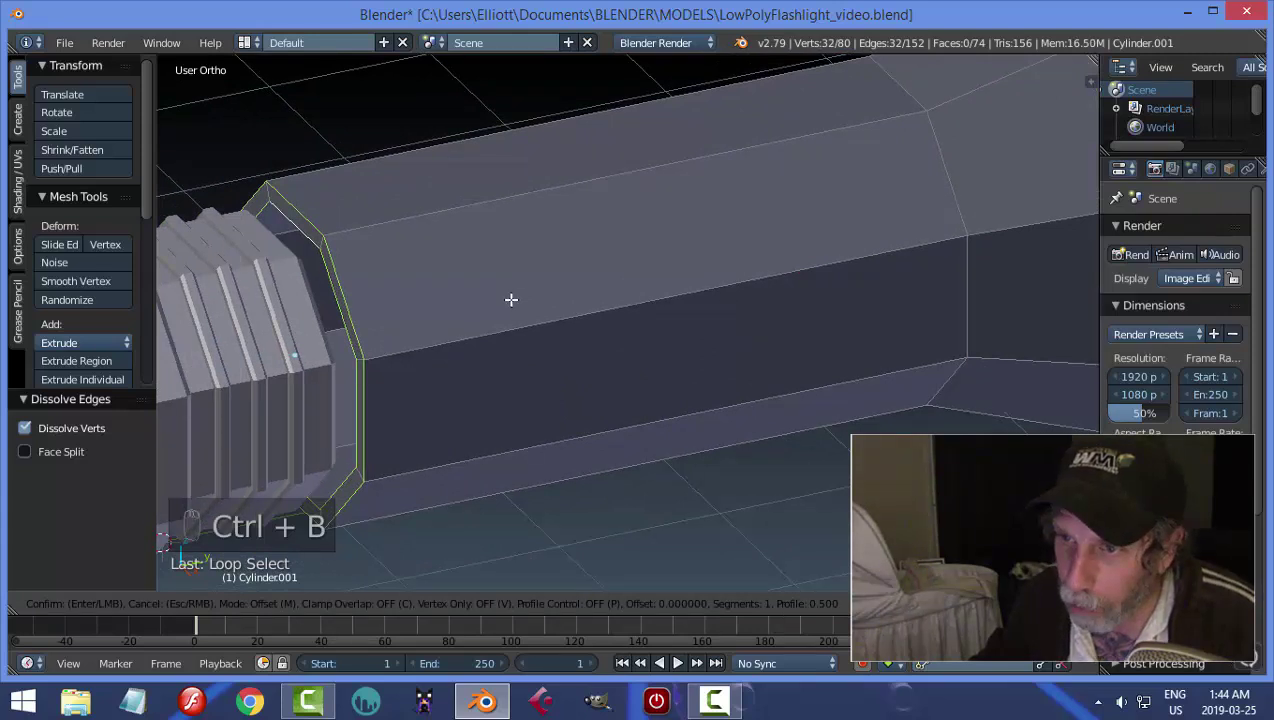
click(508, 300)
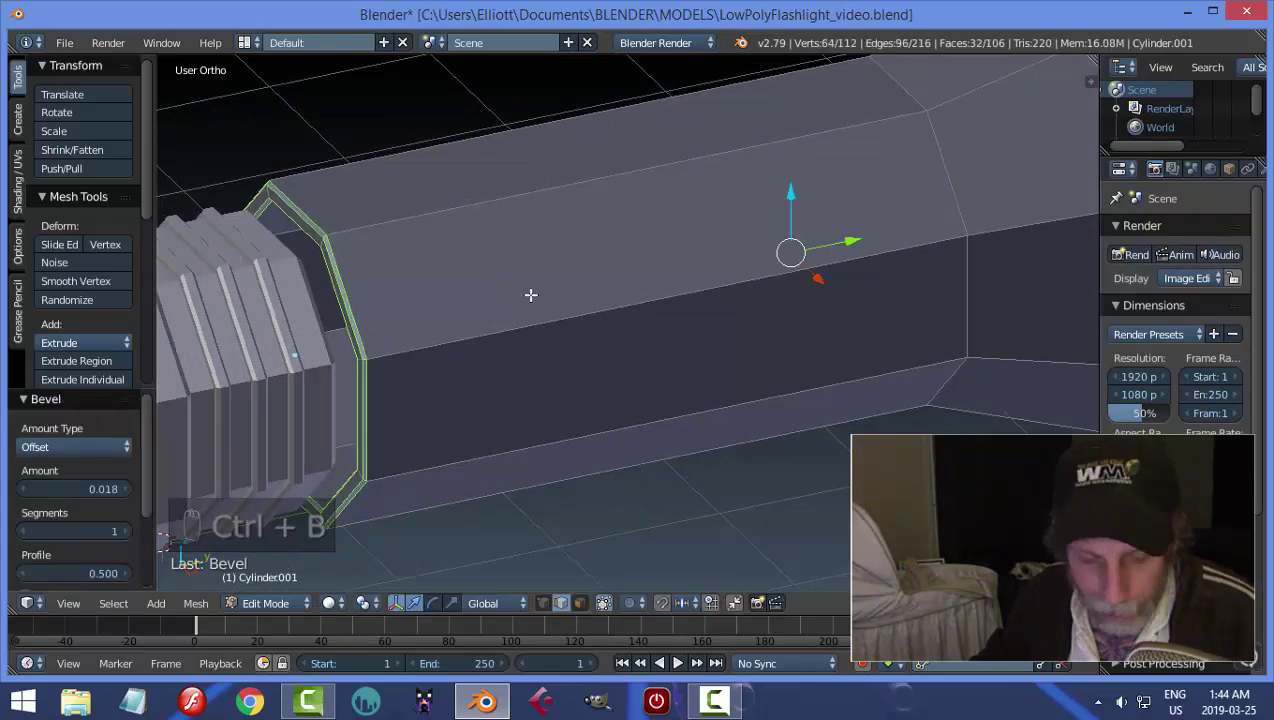
key(a)
key(Tab)
In Edit Mode, bevel the inner edge loop of the head opening by 0.032 and return to Object Mode
scroll(578, 312, down, 5)
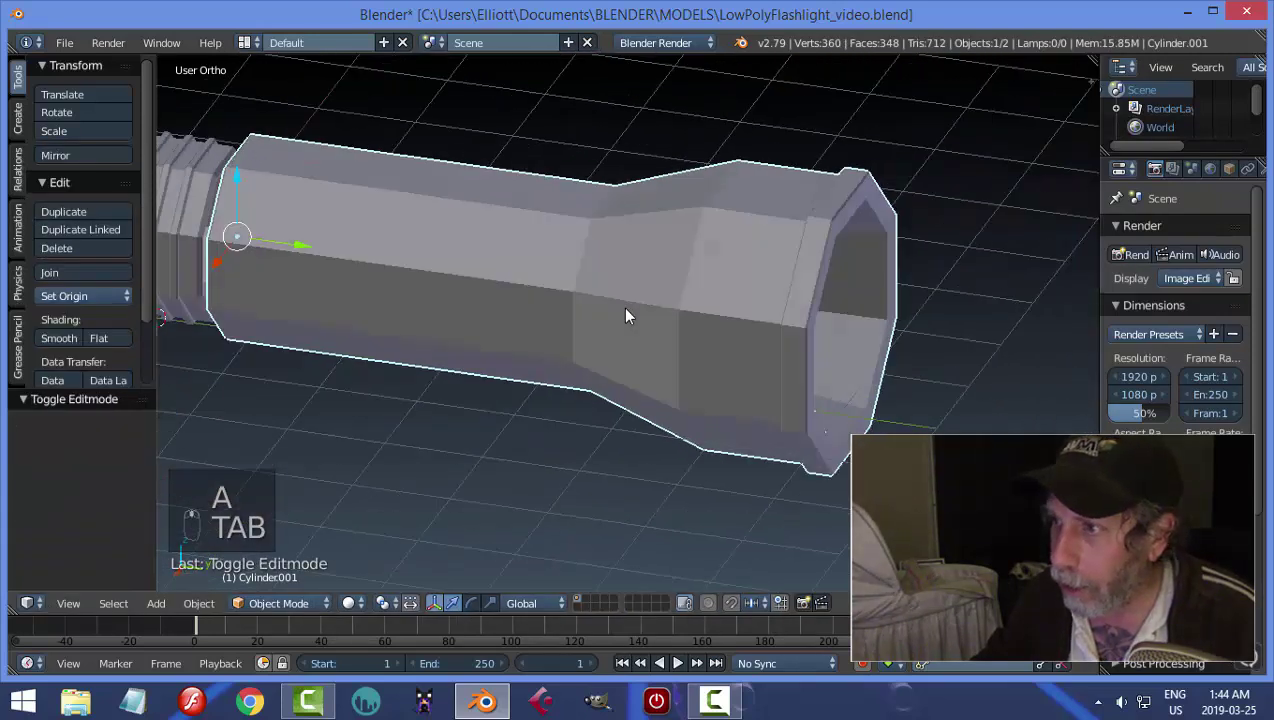
middle_drag(622, 307, 539, 262)
scroll(472, 233, up, 4)
middle_drag(472, 233, 616, 150)
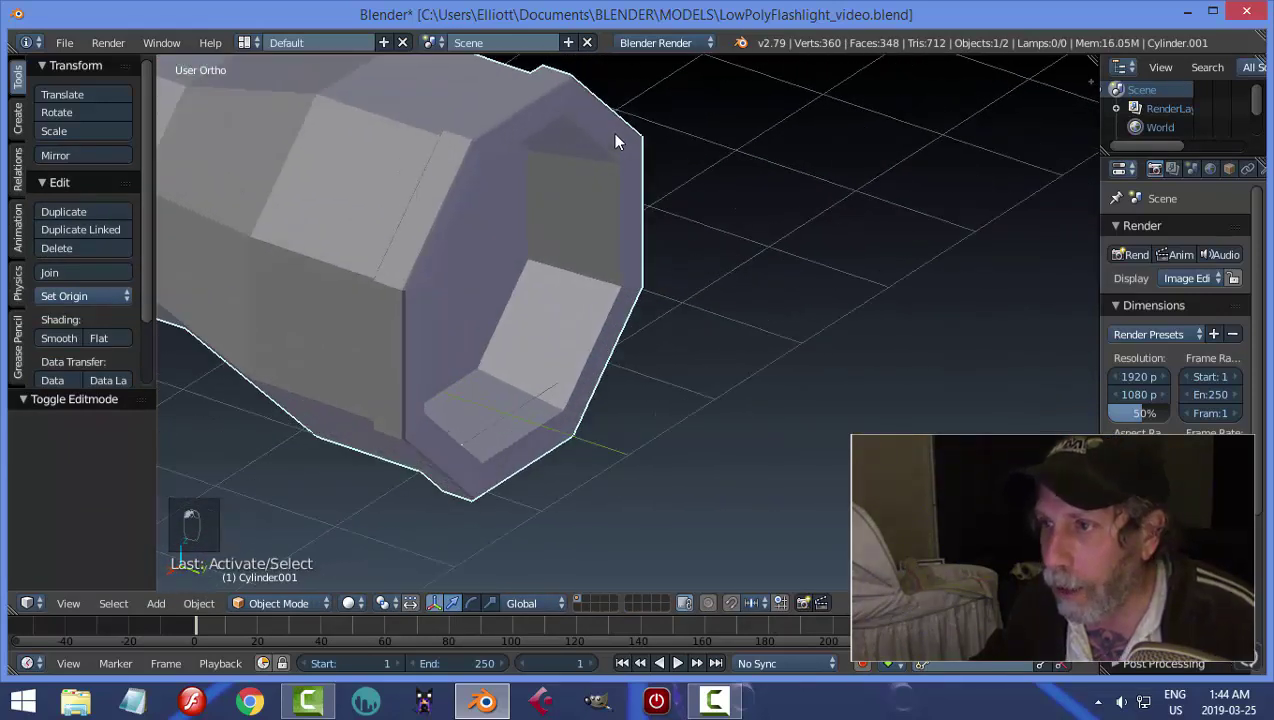
key(Tab)
scroll(642, 187, up, 2)
alt+click(603, 77)
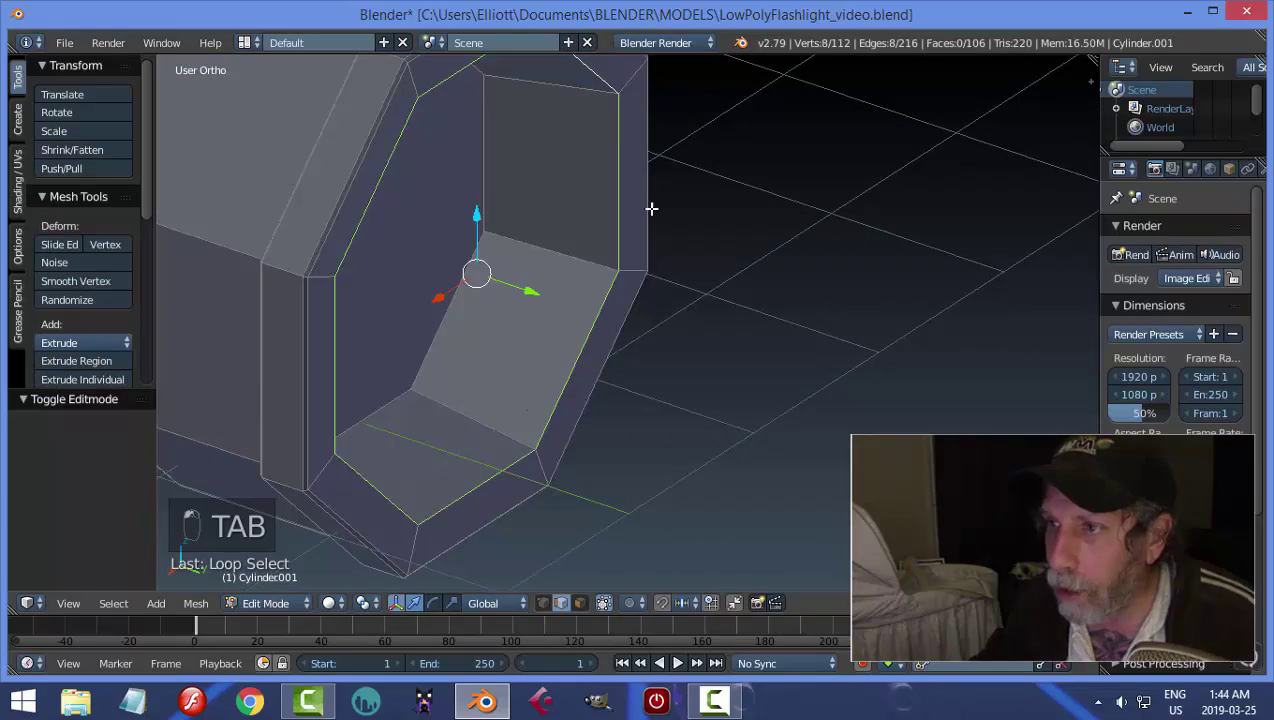
middle_drag(651, 208, 662, 308)
key(ctrl+b)
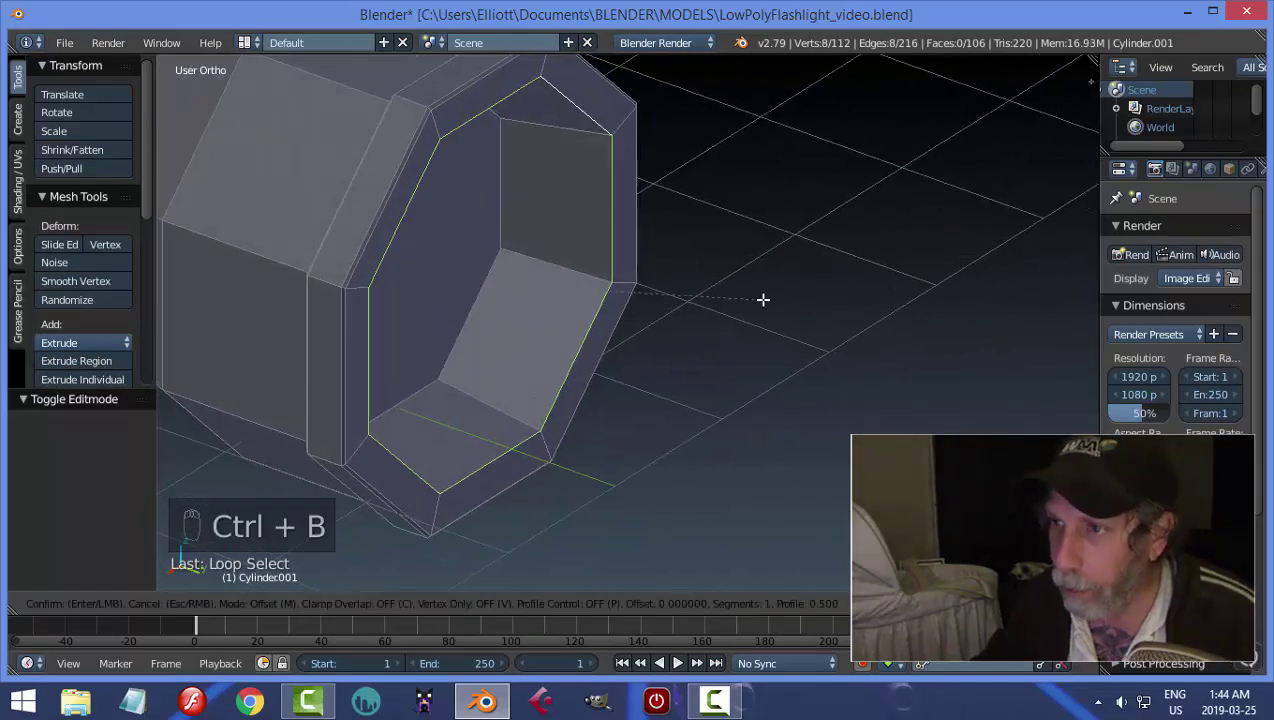
click(772, 299)
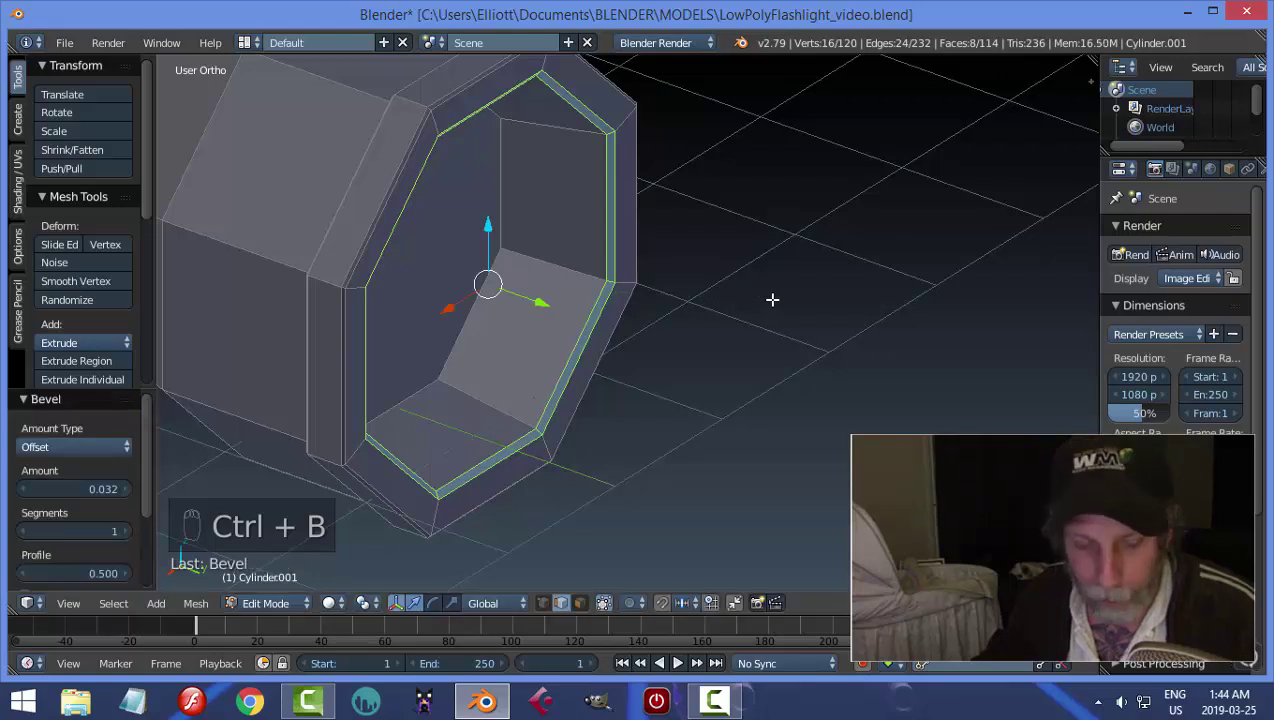
key(a)
key(Tab)
Select the ribbed end cap and move it 0.506 along Y into the barrel's open end
click(625, 297)
middle_drag(639, 284, 534, 309)
scroll(584, 318, up, 2)
right_click(465, 276)
drag(483, 296, 514, 267)
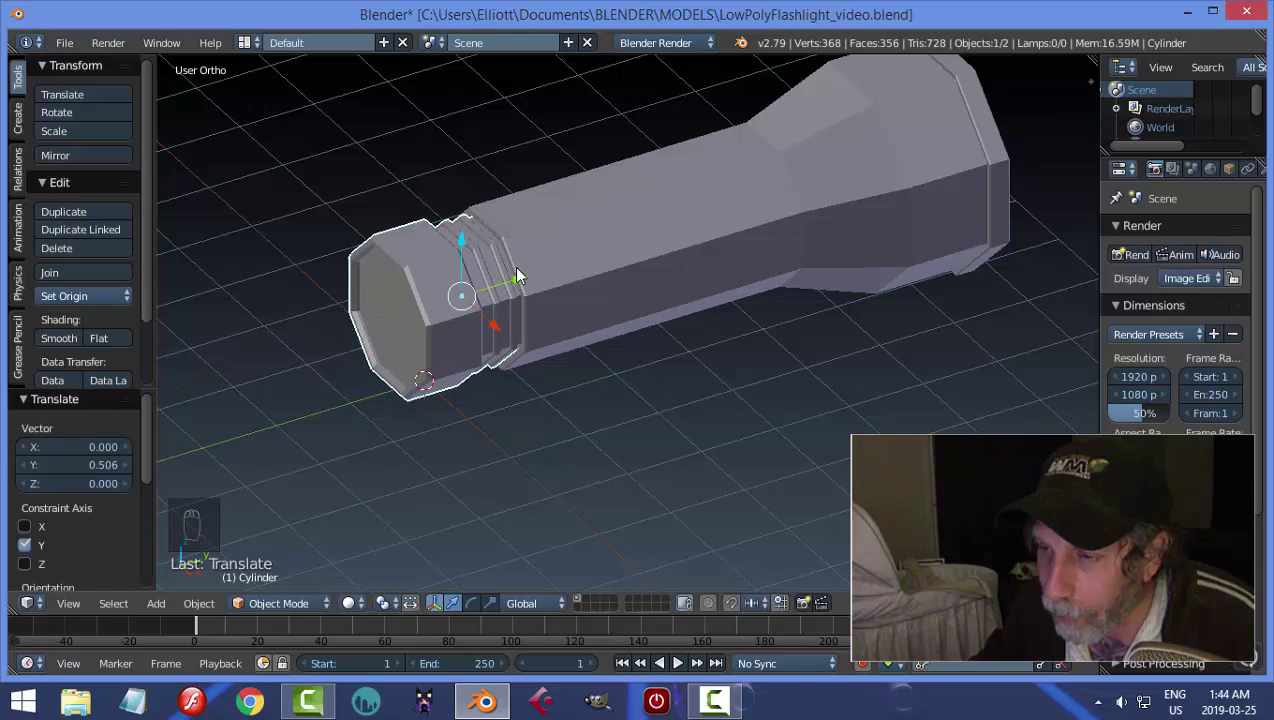
Scale the end cap slightly to match the barrel, nudge it along Y toward the barrel, and deselect it
scroll(536, 292, up, 1)
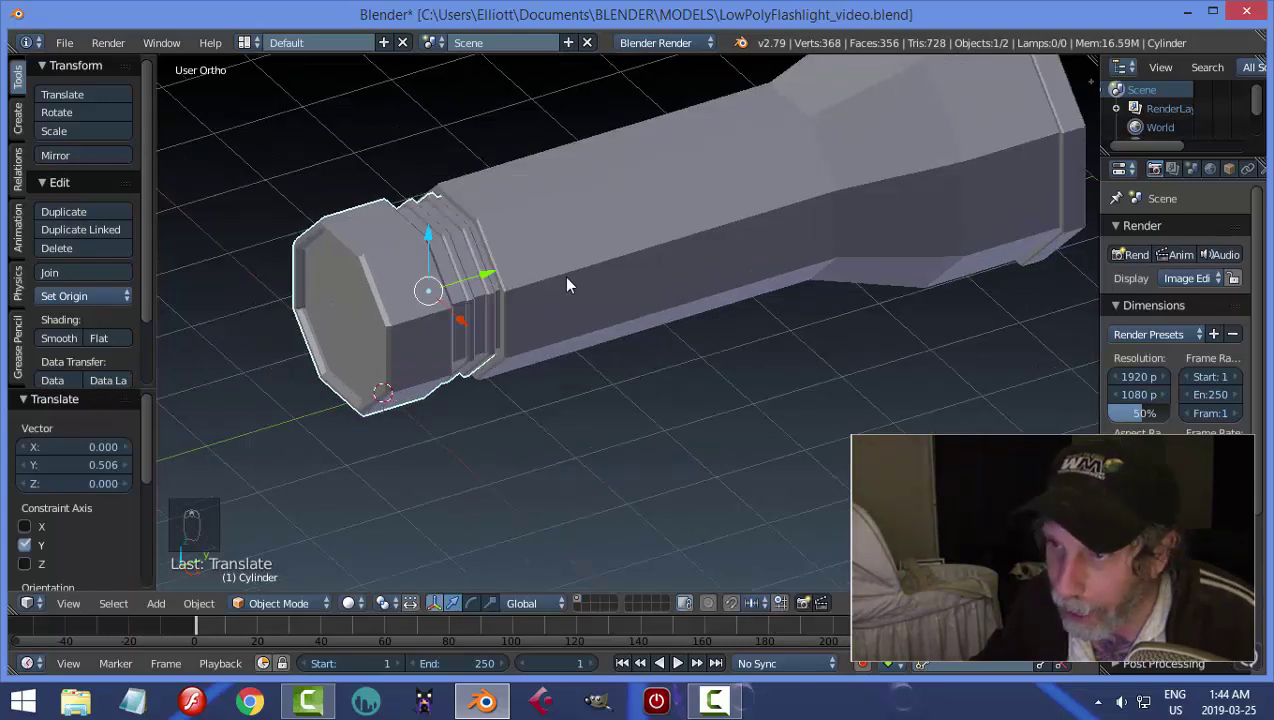
key(s)
click(563, 282)
middle_drag(559, 273, 387, 265)
key(a)
click(378, 252)
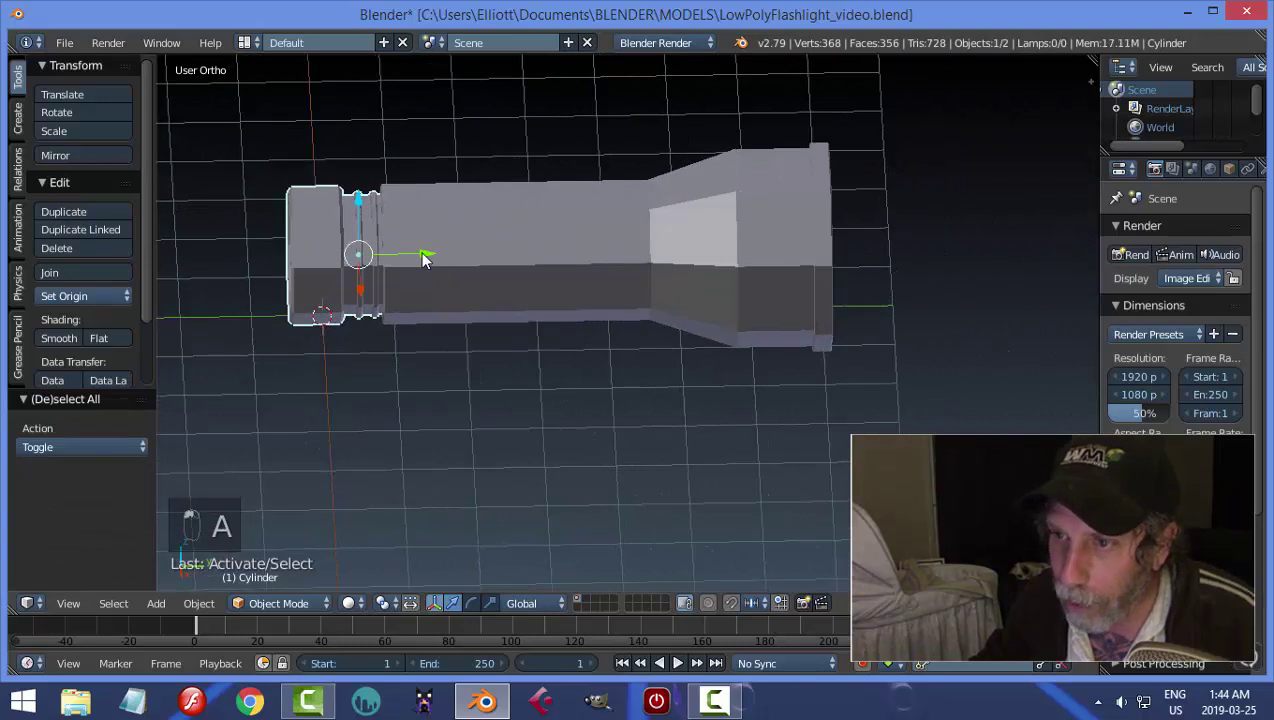
mouse_move(426, 255)
mouse_down()
mouse_move(453, 252)
mouse_move(385, 245)
mouse_move(432, 257)
mouse_up()
key(a)
Show the whole flashlight in top view and add a cube mesh at the 3D cursor
middle_drag(465, 279, 708, 264)
key(KP_7)
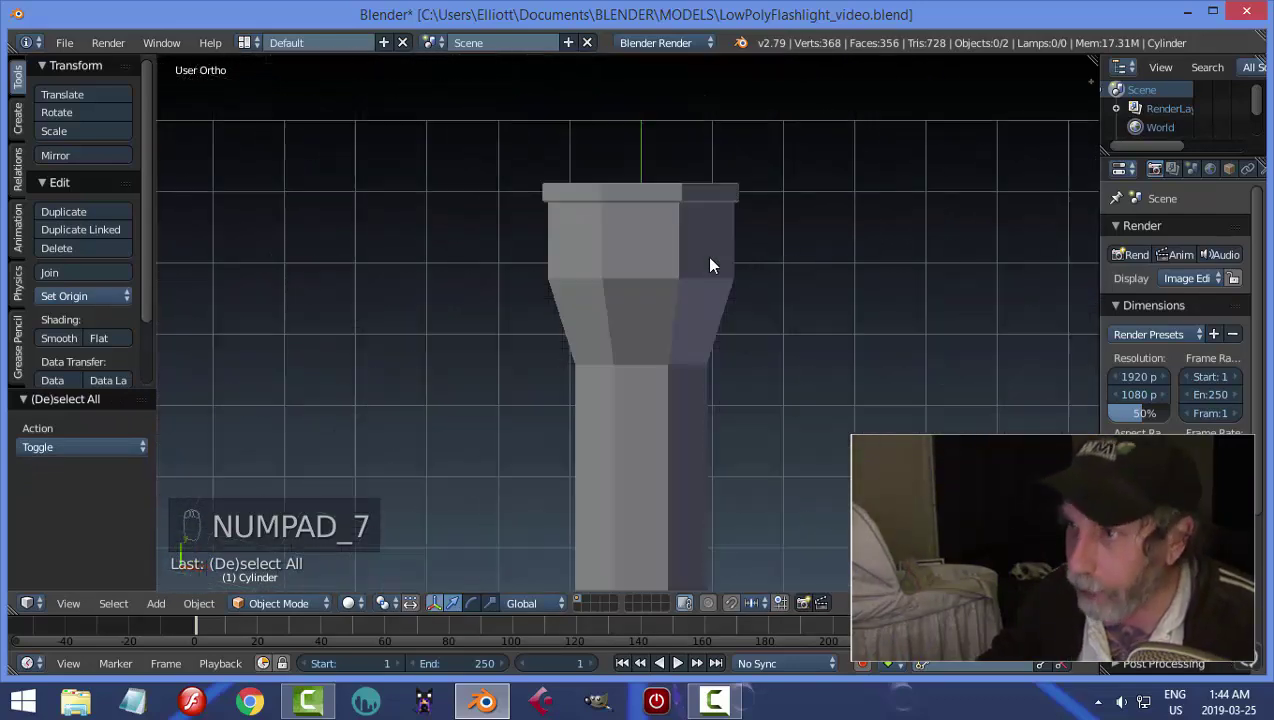
scroll(706, 256, down, 2)
shift+middle_drag(702, 418, 700, 290)
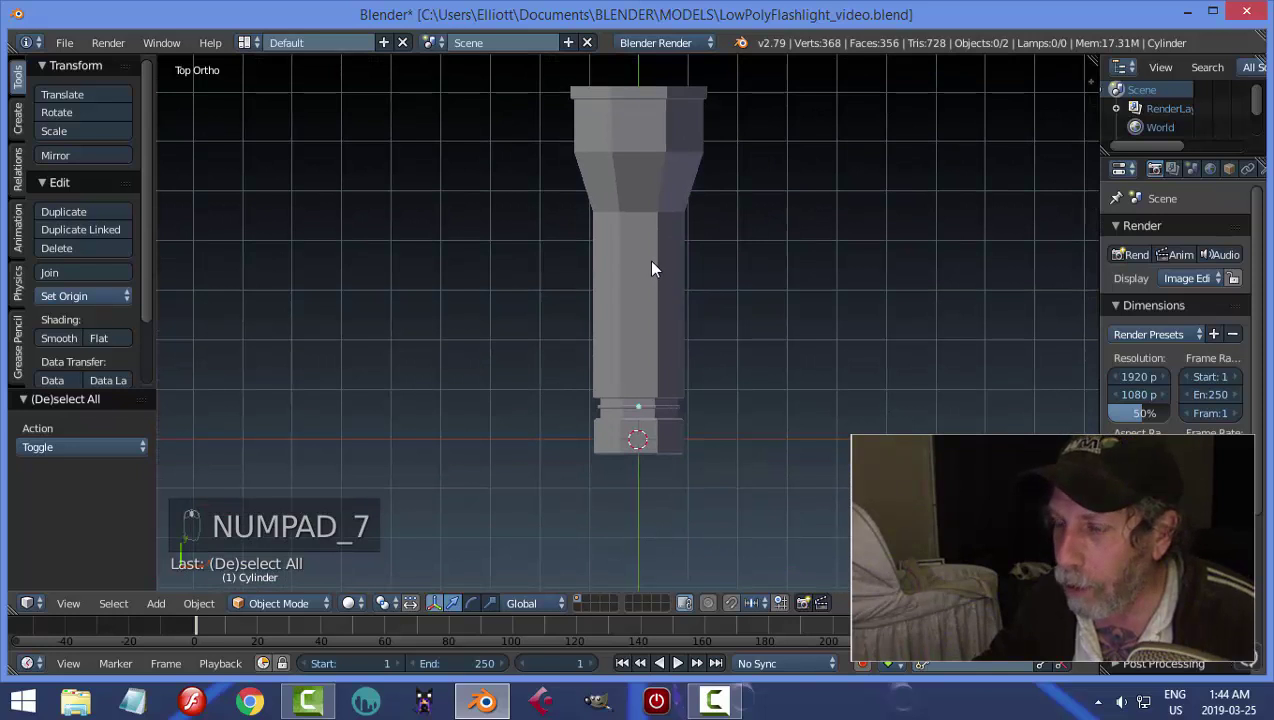
scroll(652, 268, up, 1)
key(shift+a)
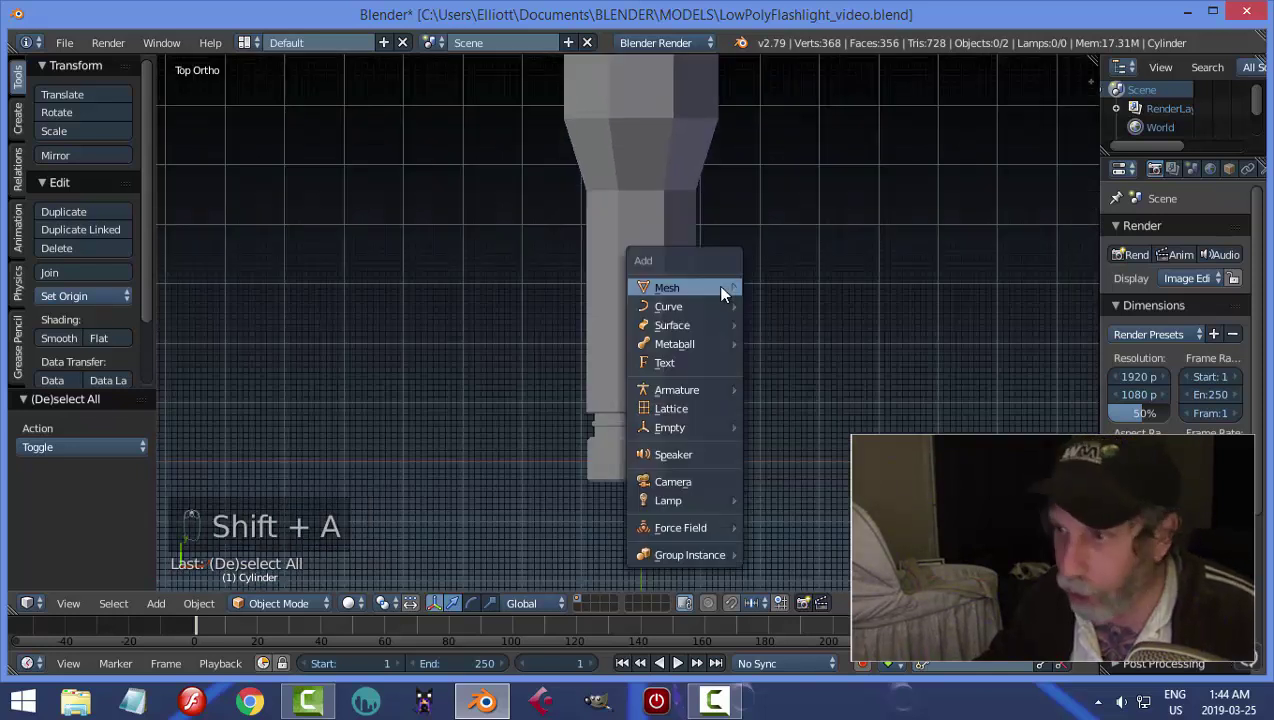
mouse_move(722, 291)
click(787, 304)
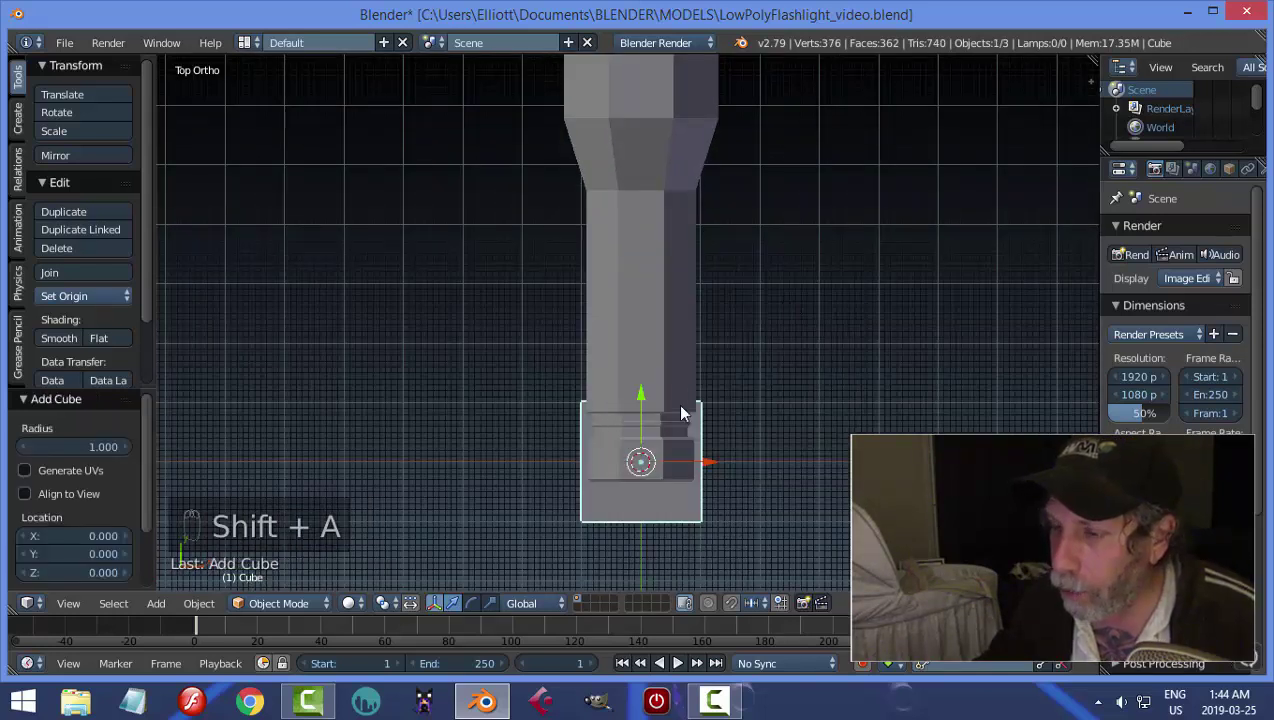
Move the cube 3.484 along Y up the barrel and raise it 1.902 along Z to sit on the barrel's upper side
key(g)
key(y)
click(671, 199)
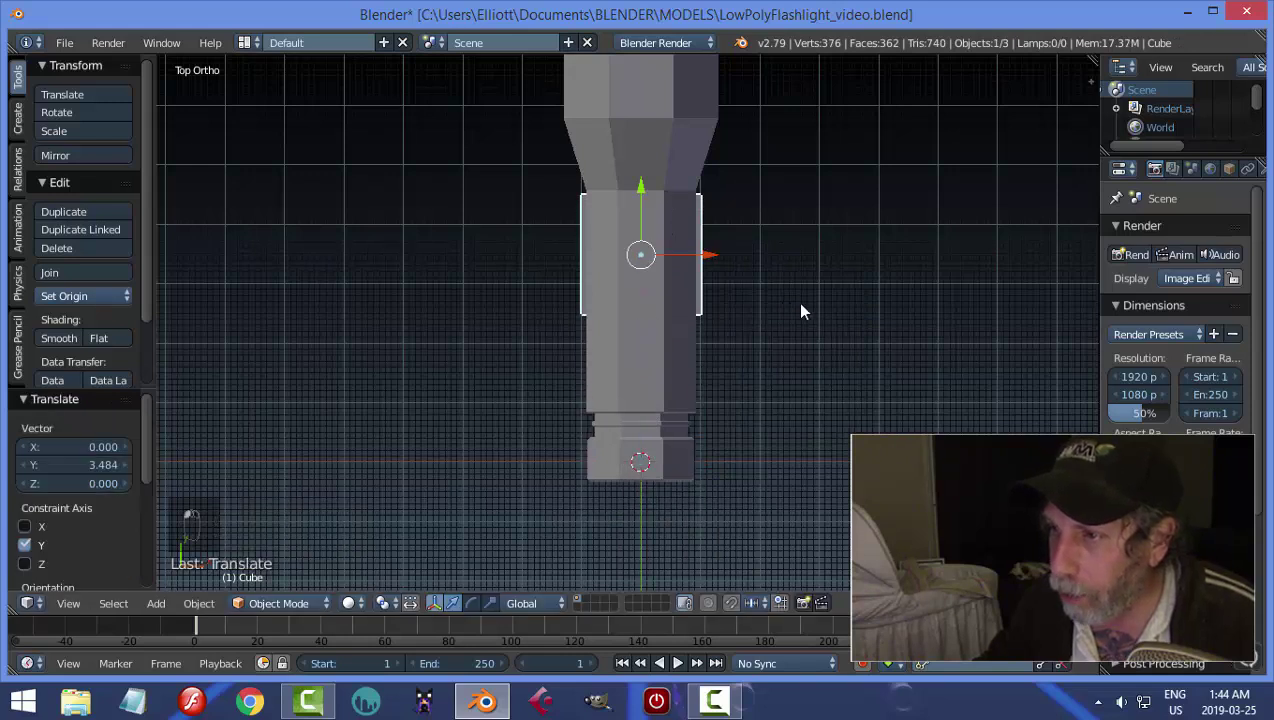
middle_drag(805, 307, 624, 212)
drag(695, 155, 697, 52)
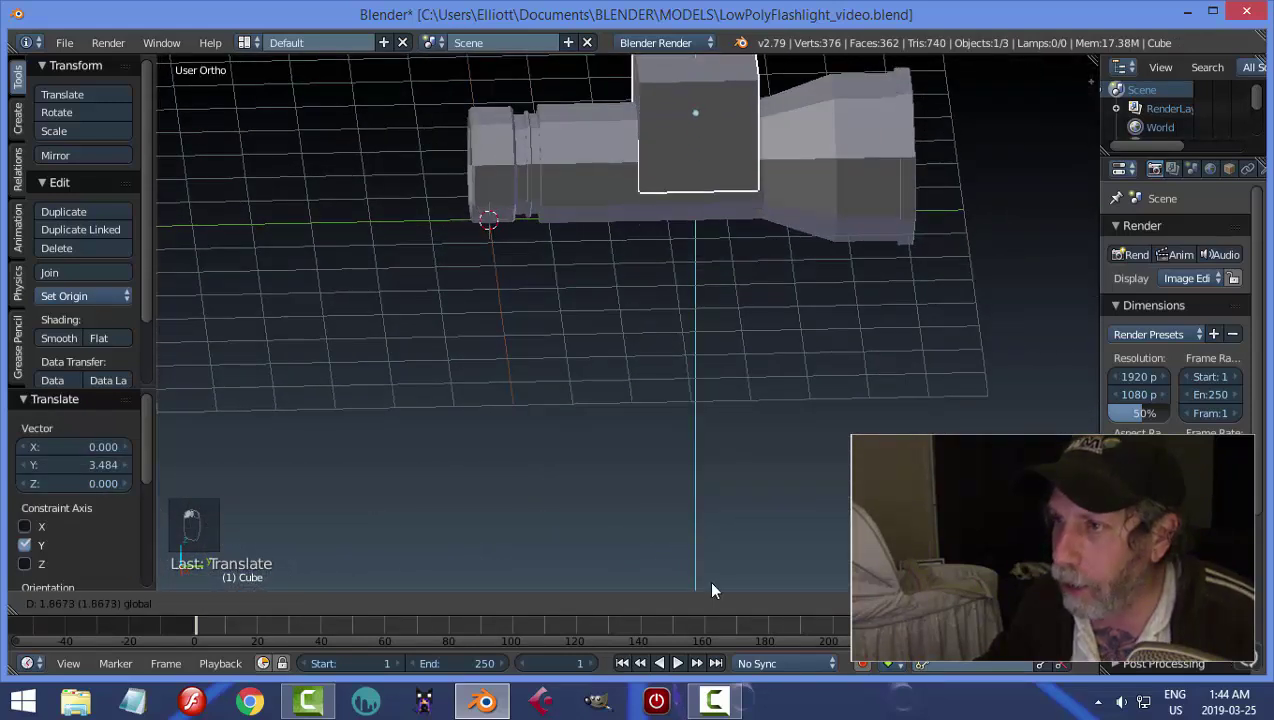
shift+middle_drag(725, 460, 574, 565)
scroll(573, 361, up, 3)
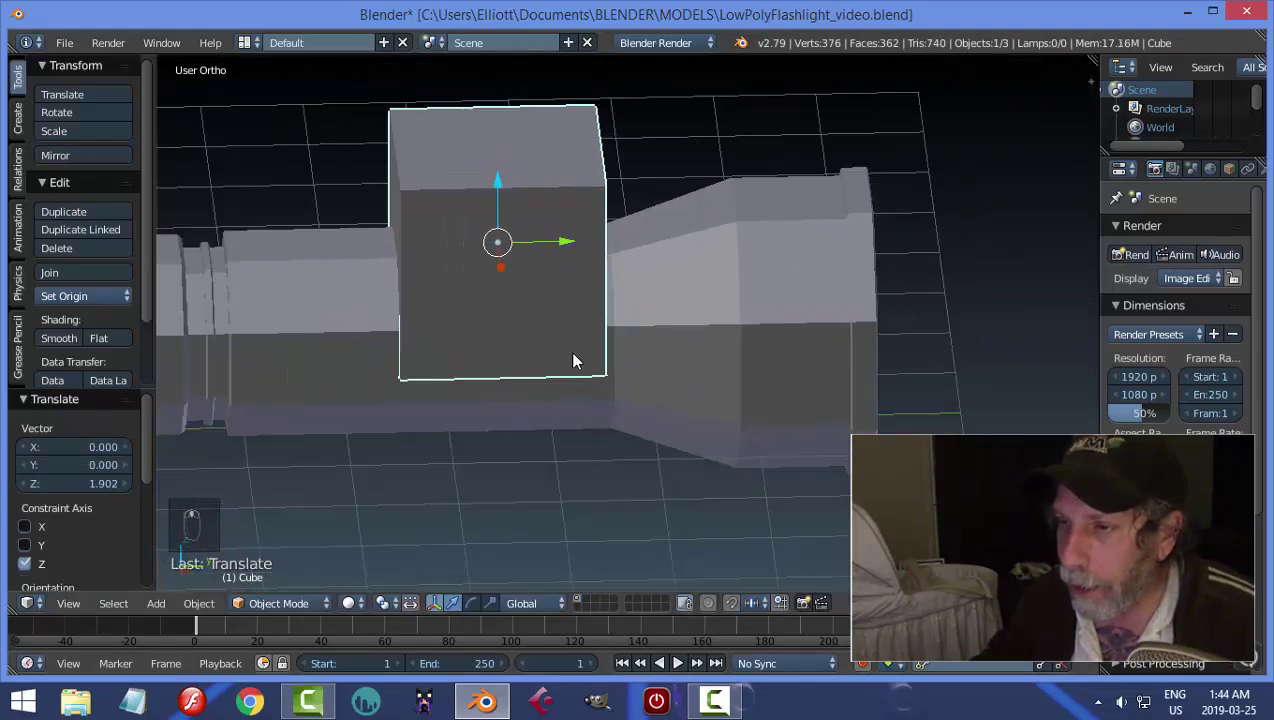
In Edit Mode, scale the whole cube mesh down to 0.298
key(Tab)
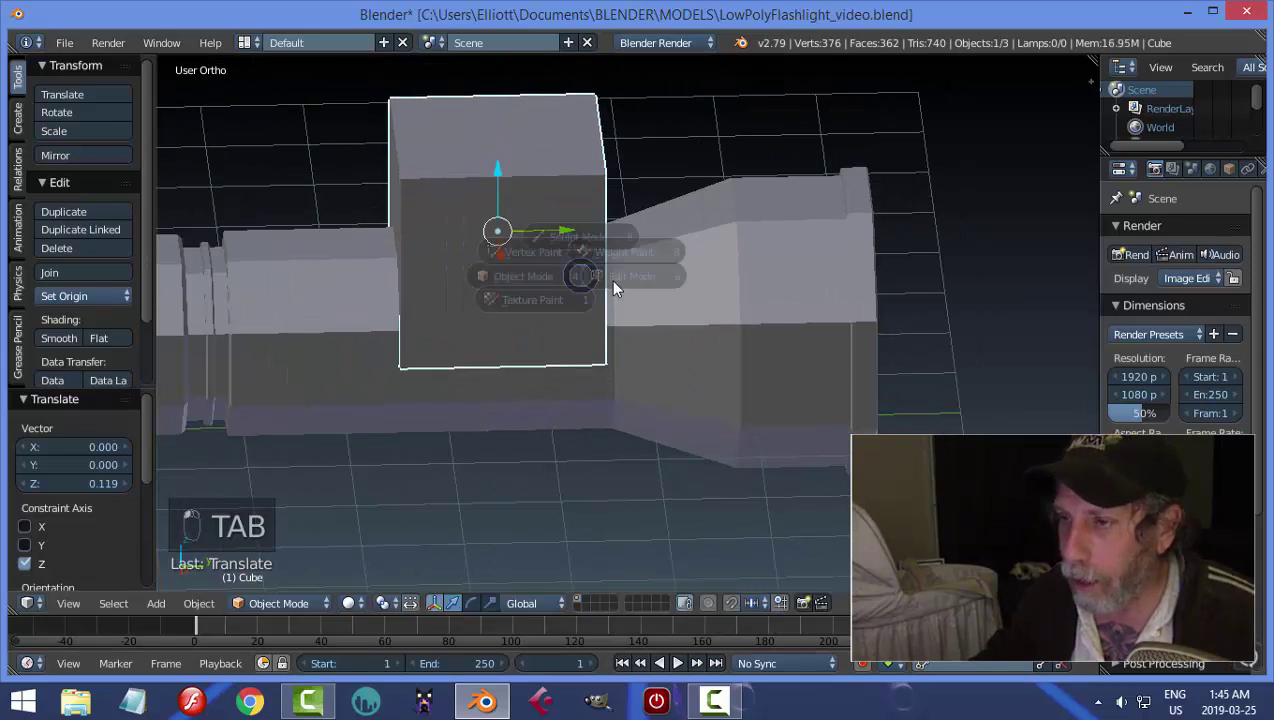
key(s)
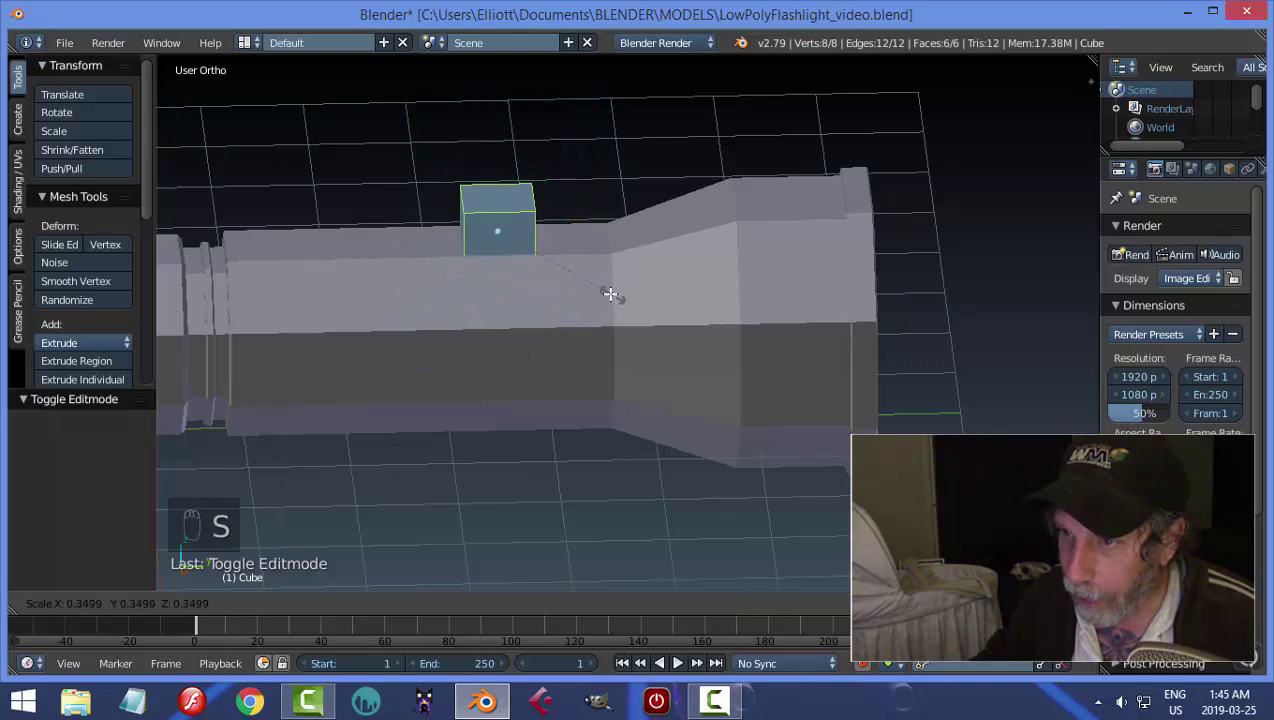
click(590, 293)
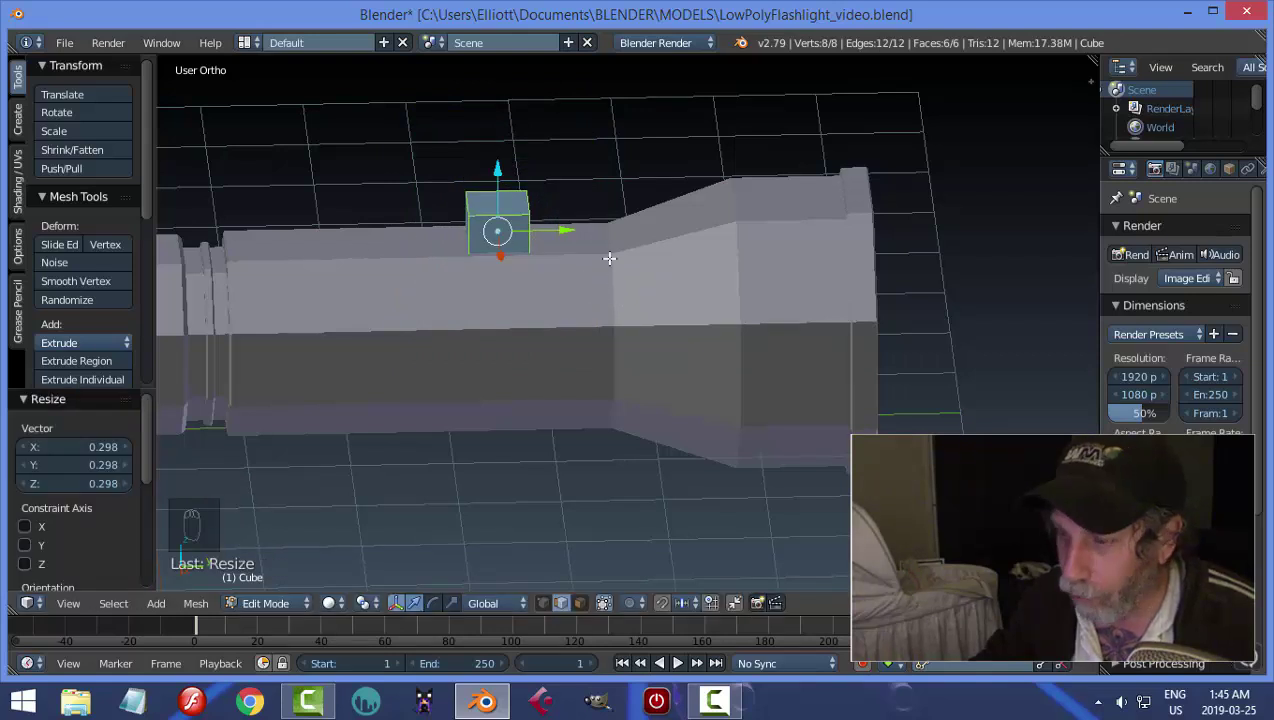
In top view, stretch the cube mesh along Y by a factor of 1.408
key(KP_7)
shift+middle_drag(781, 504, 669, 409)
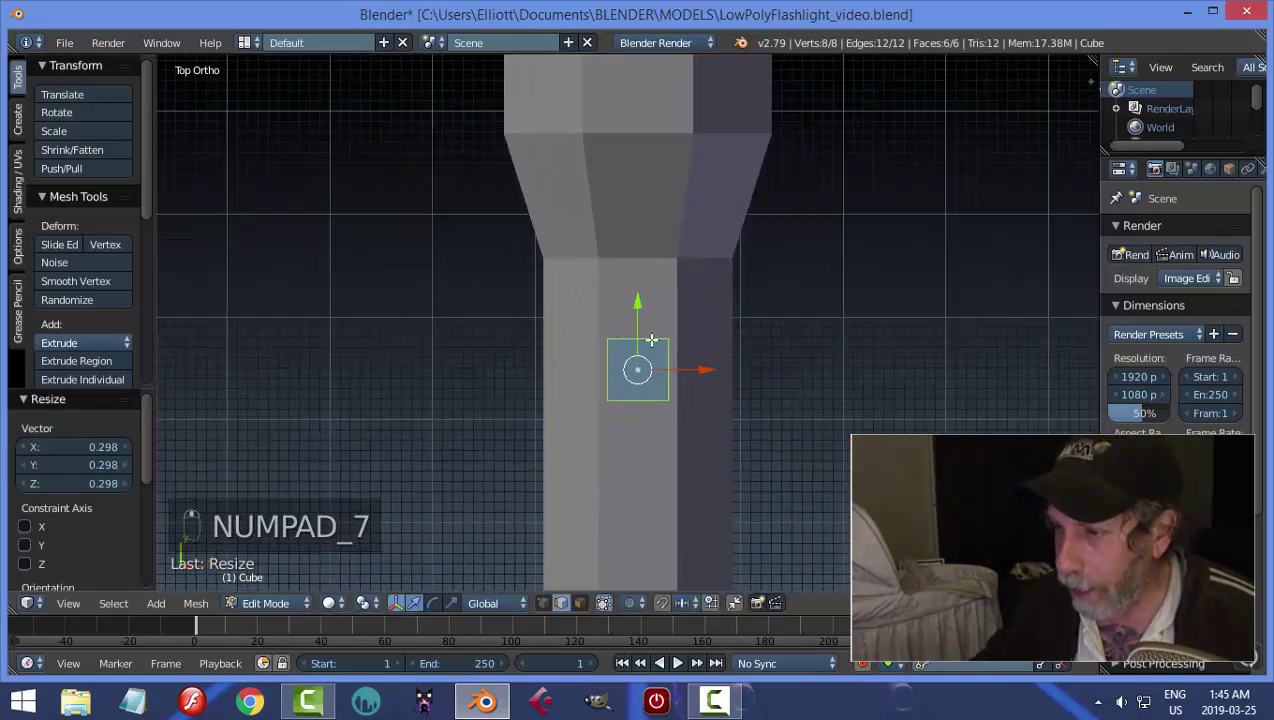
scroll(682, 346, up, 2)
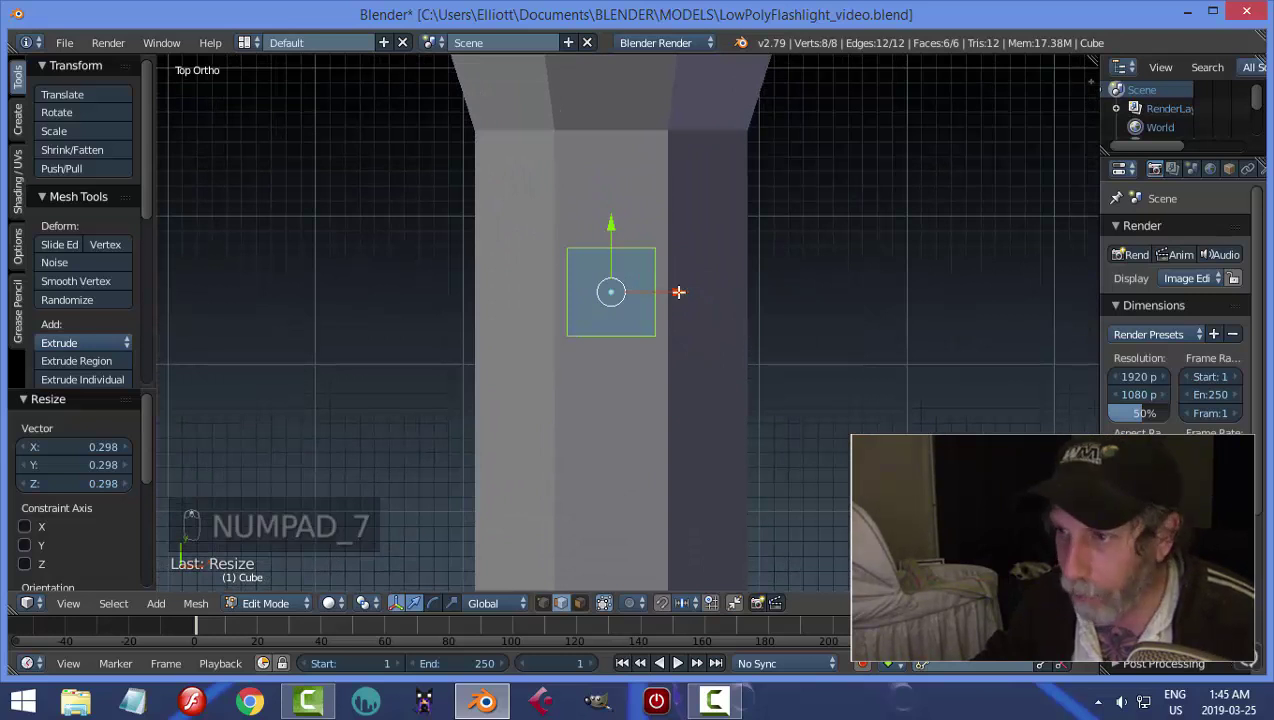
key(s)
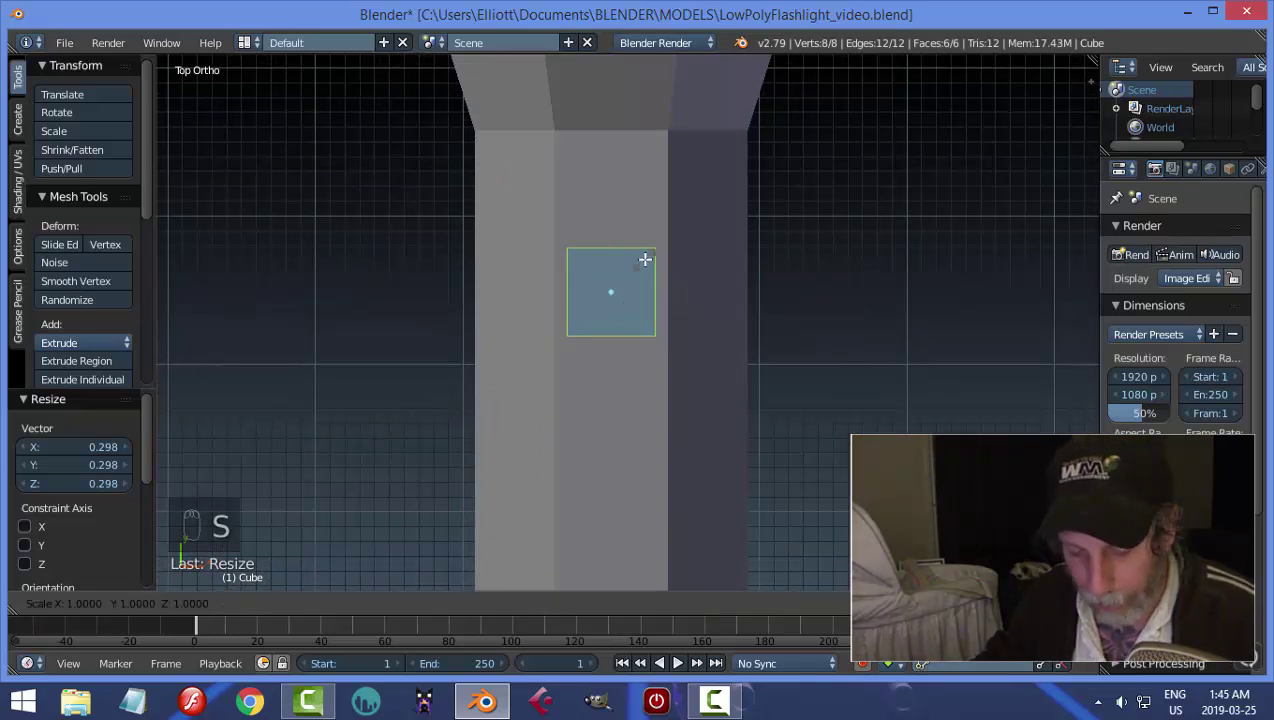
key(y)
click(674, 312)
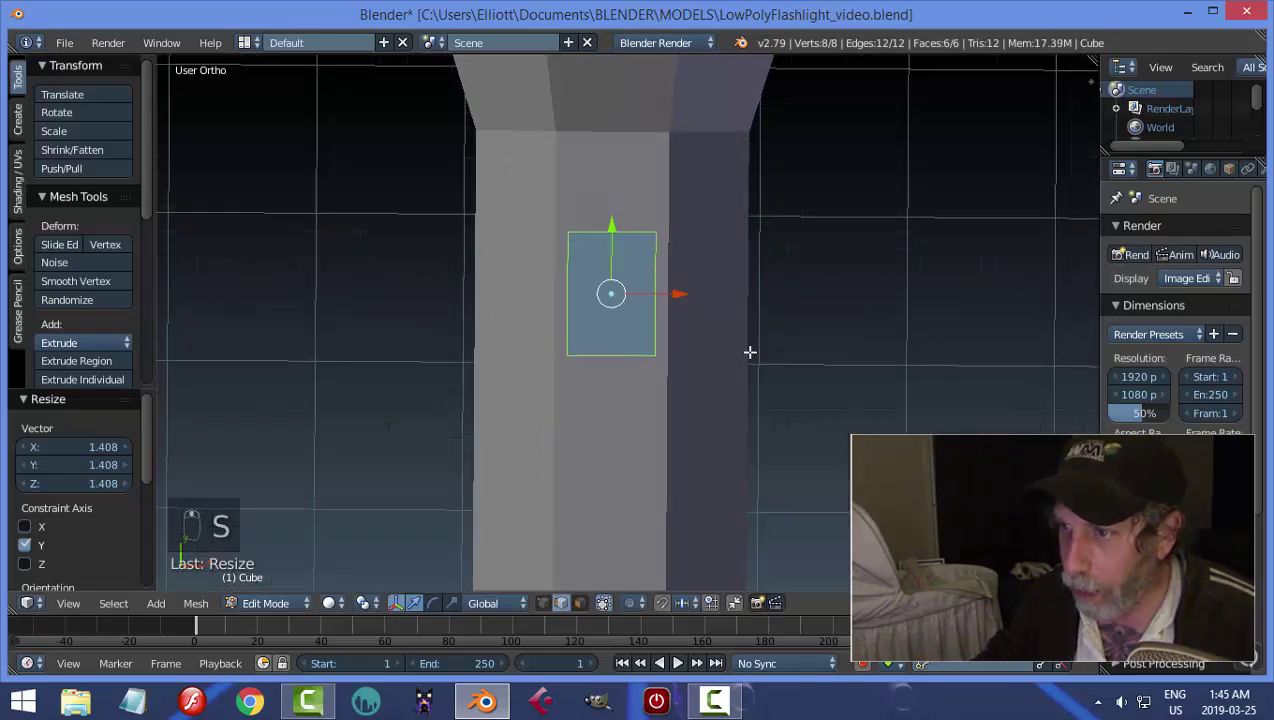
Raise the cube mesh 0.858 along Z so it is clear of the barrel and its underside is accessible
middle_drag(748, 350, 565, 203)
middle_drag(704, 148, 623, 217)
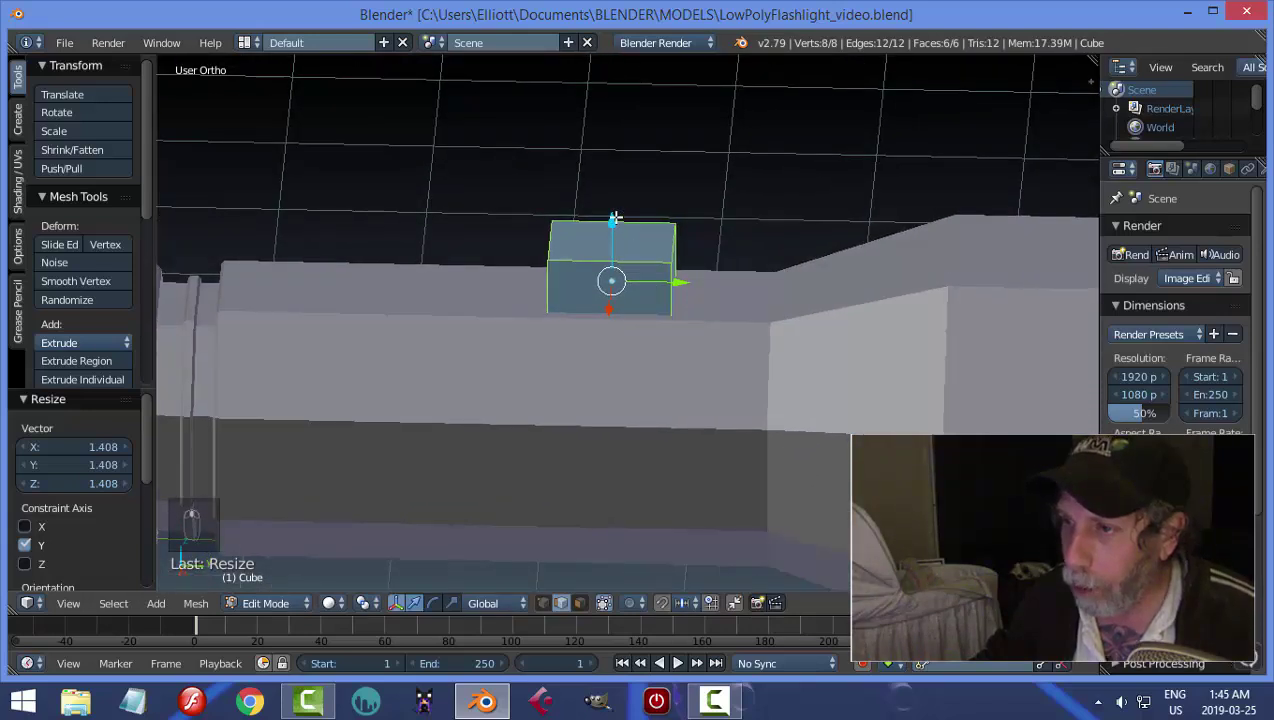
drag(615, 218, 615, 110)
middle_drag(615, 110, 621, 144)
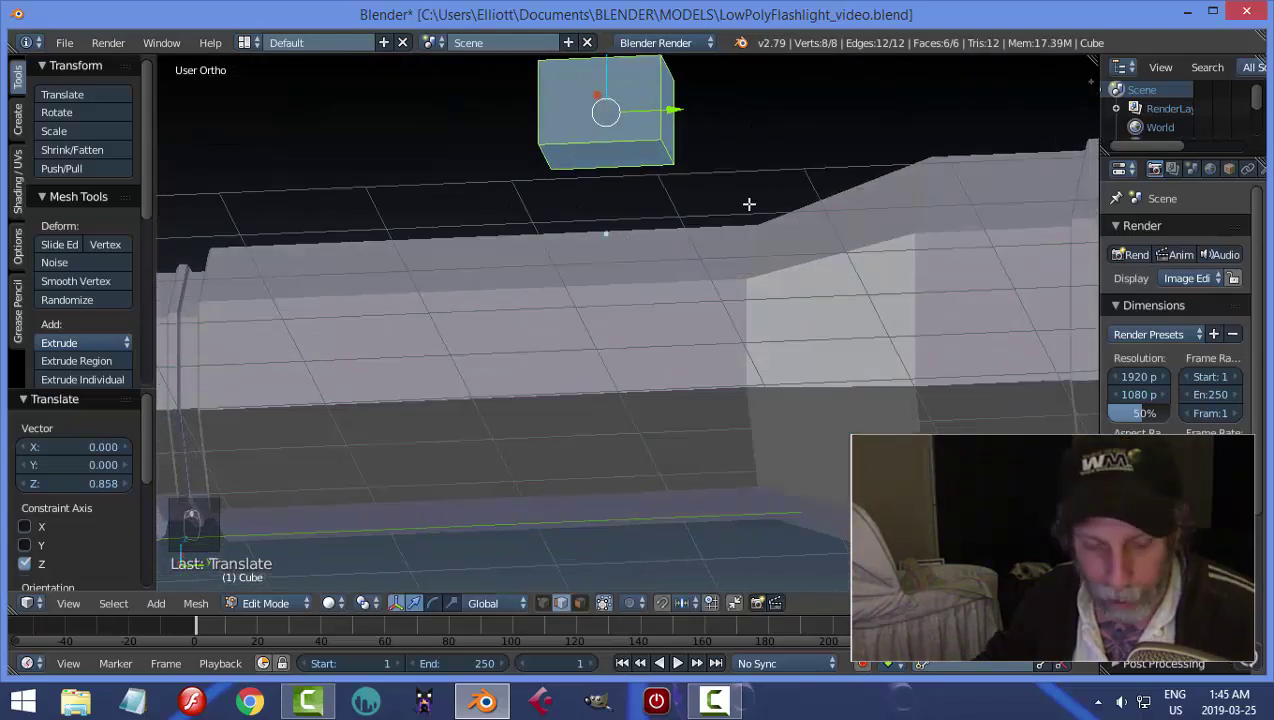
Switch to face selection and delete the cube's bottom face
key(ctrl+Tab)
click(712, 220)
right_click(733, 183)
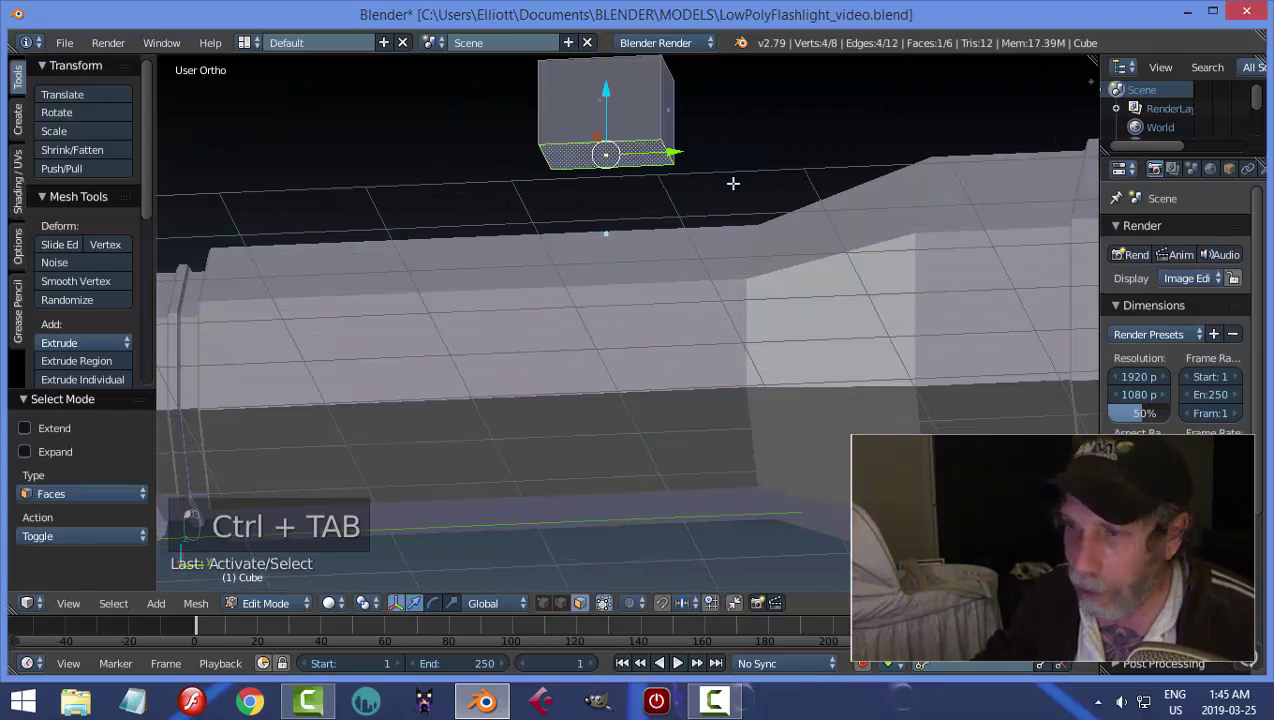
key(x)
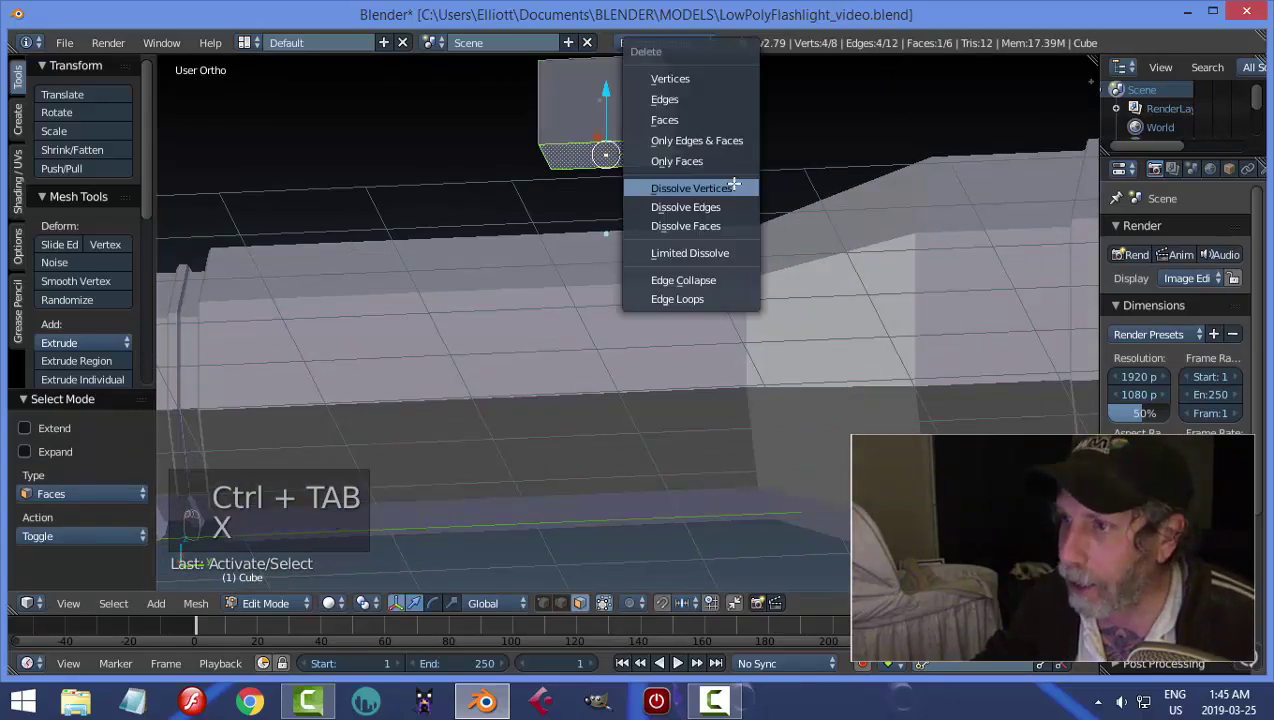
click(690, 118)
Select the whole switch mesh and flatten it along Z by a factor of 0.359
key(a)
scroll(676, 173, down, 3)
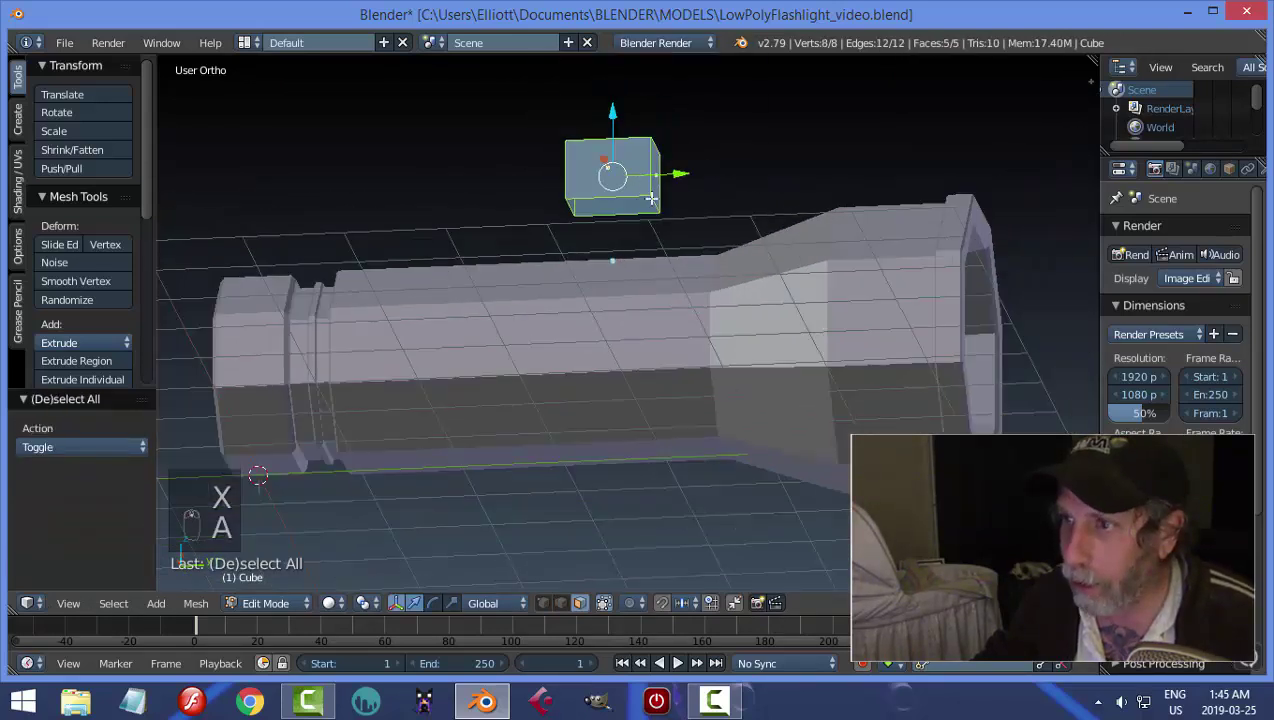
middle_drag(676, 173, 679, 281)
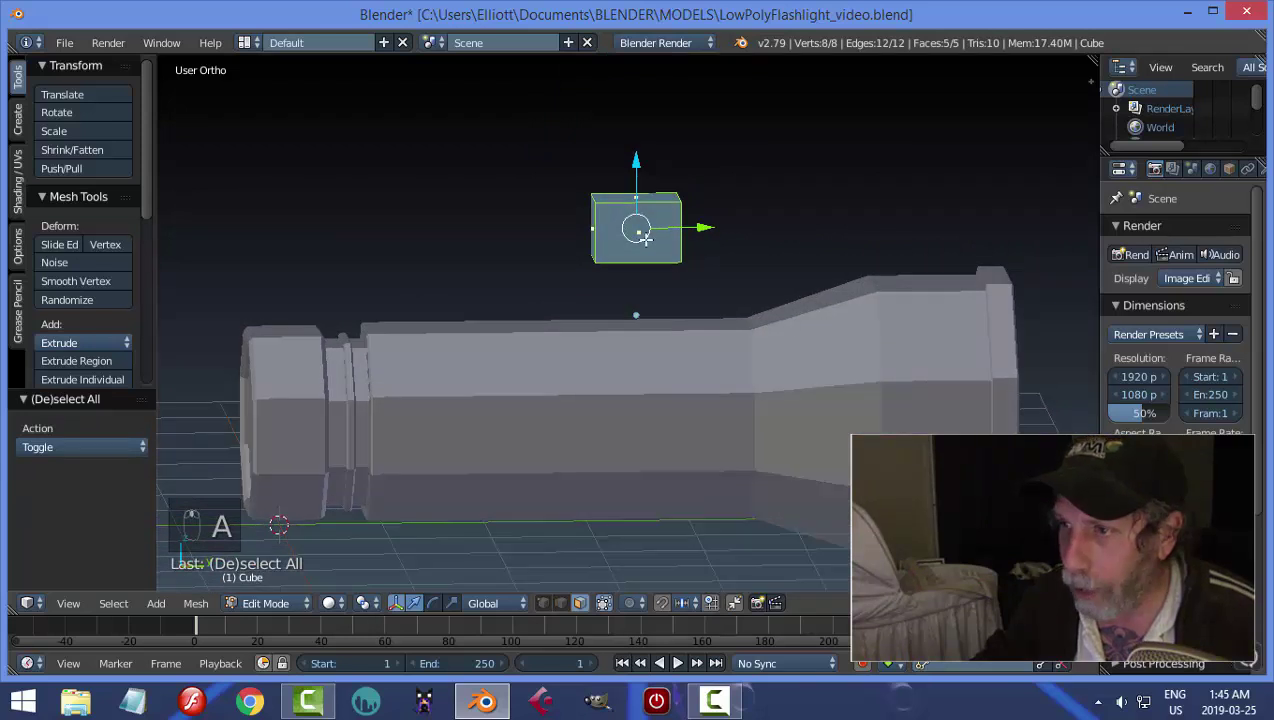
key(s)
key(z)
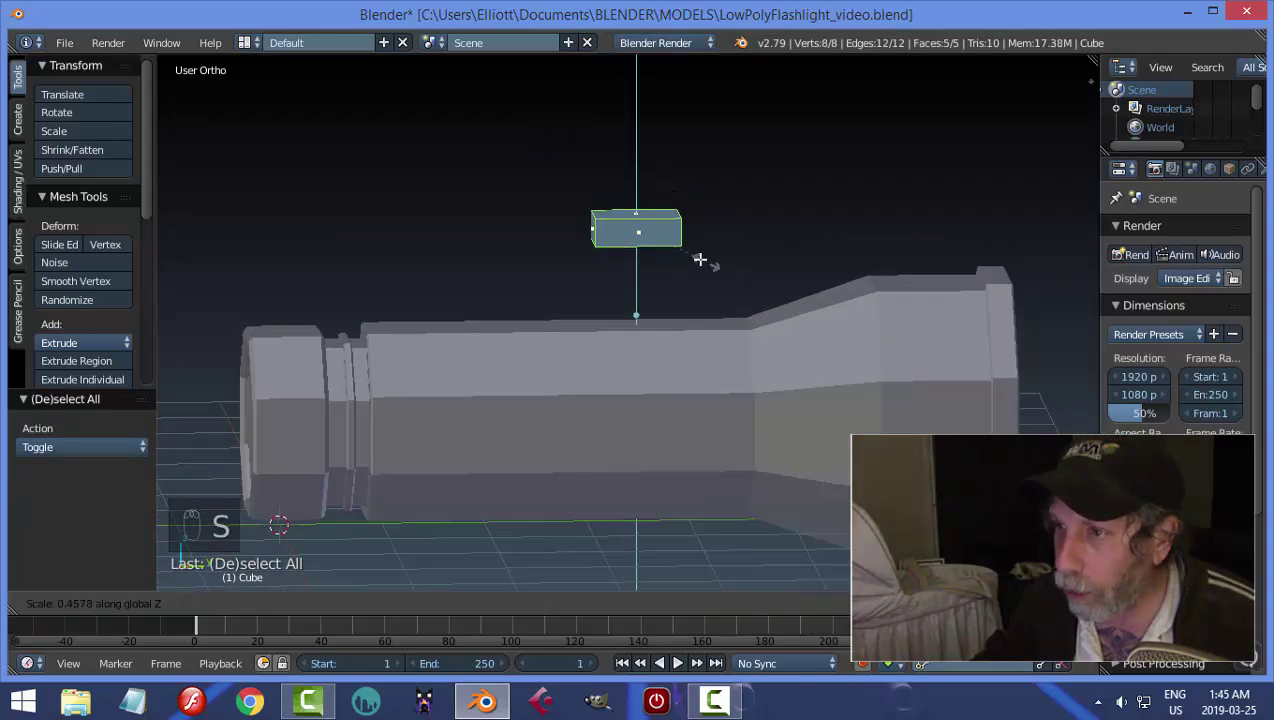
click(692, 256)
Lower the flattened switch mesh along Z until it sits partly embedded in the barrel, and deselect it
key(g)
key(z)
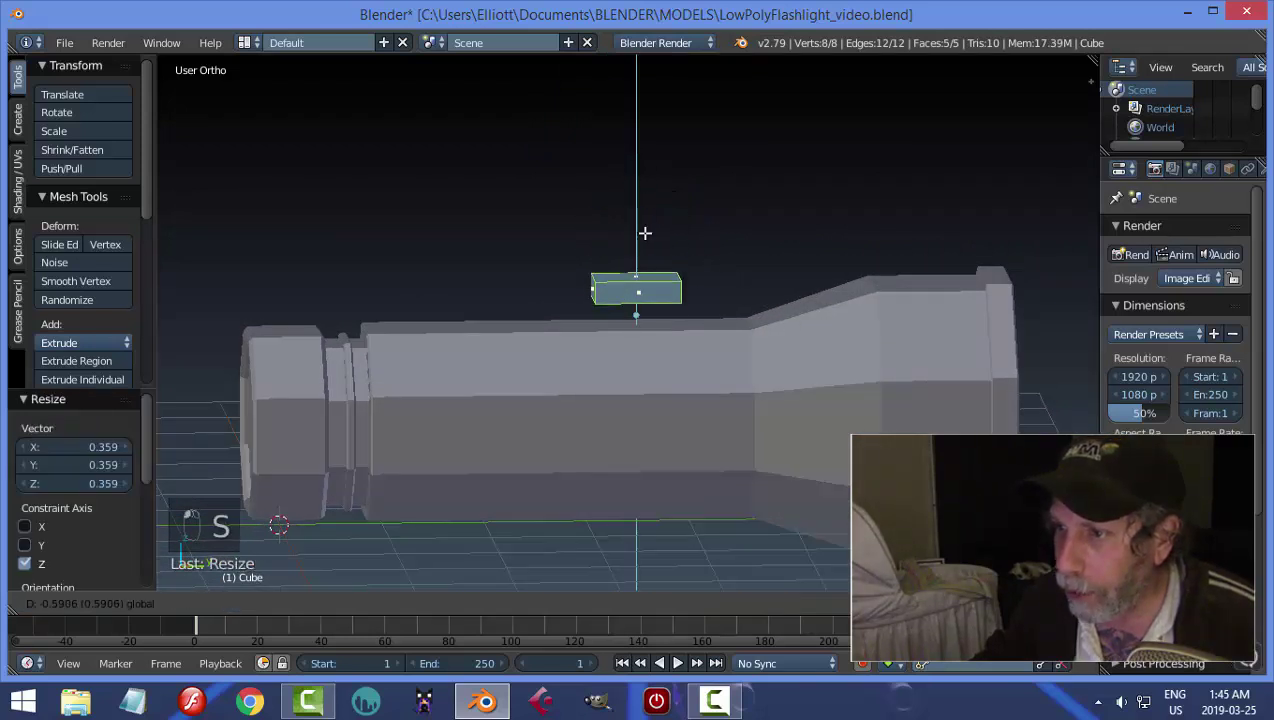
click(650, 261)
key(a)
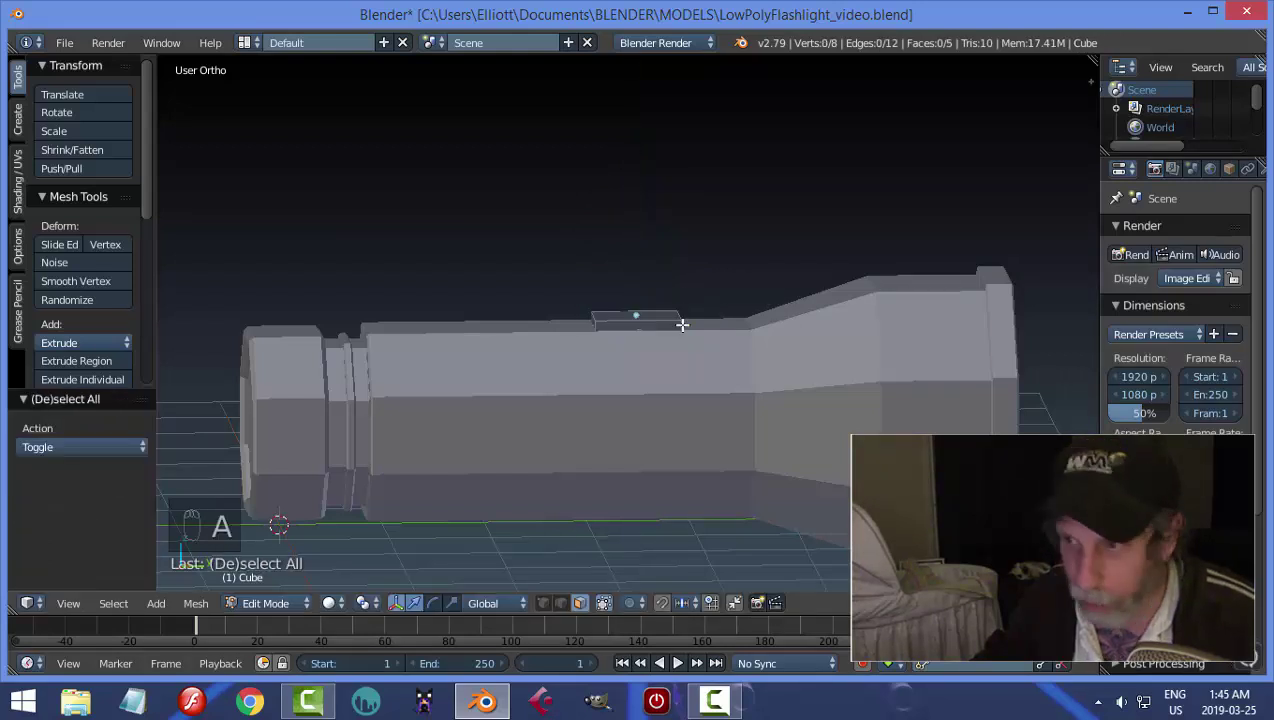
Move the whole switch mesh 0.257 along Y toward the head and narrow it along X by a factor of 0.810
middle_drag(712, 308, 715, 378)
key(a)
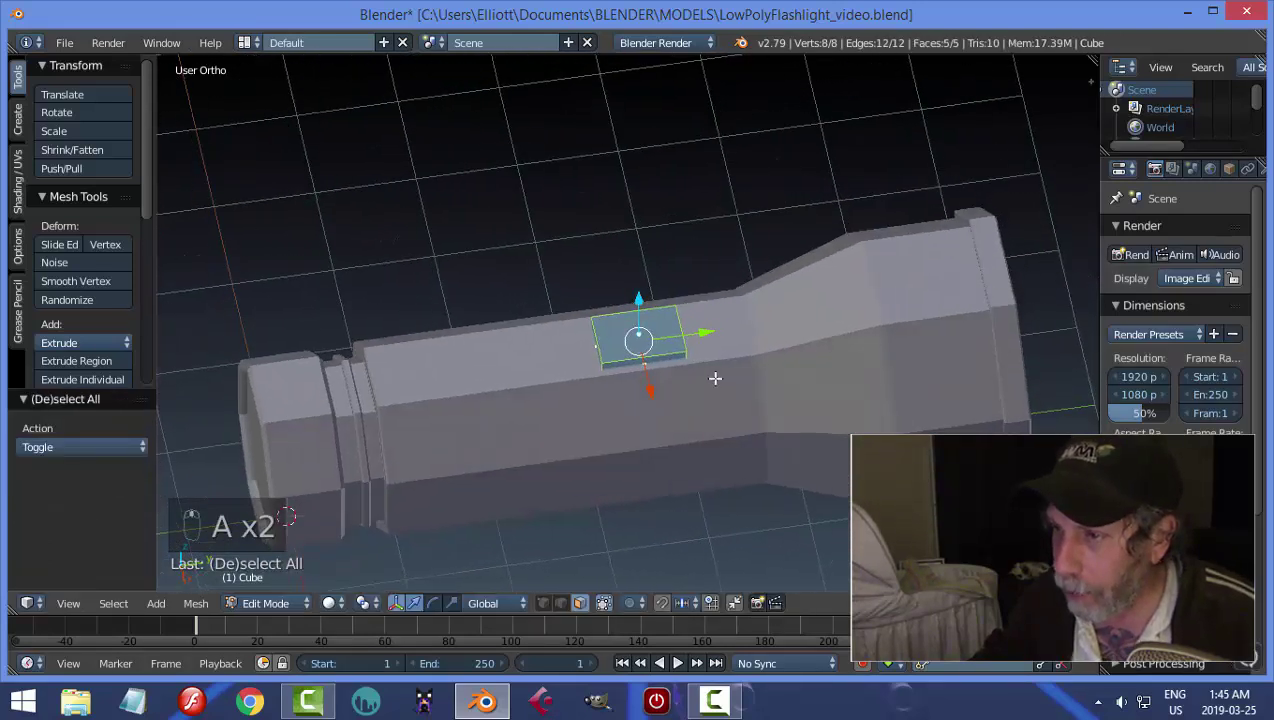
drag(702, 333, 728, 331)
middle_drag(728, 331, 835, 434)
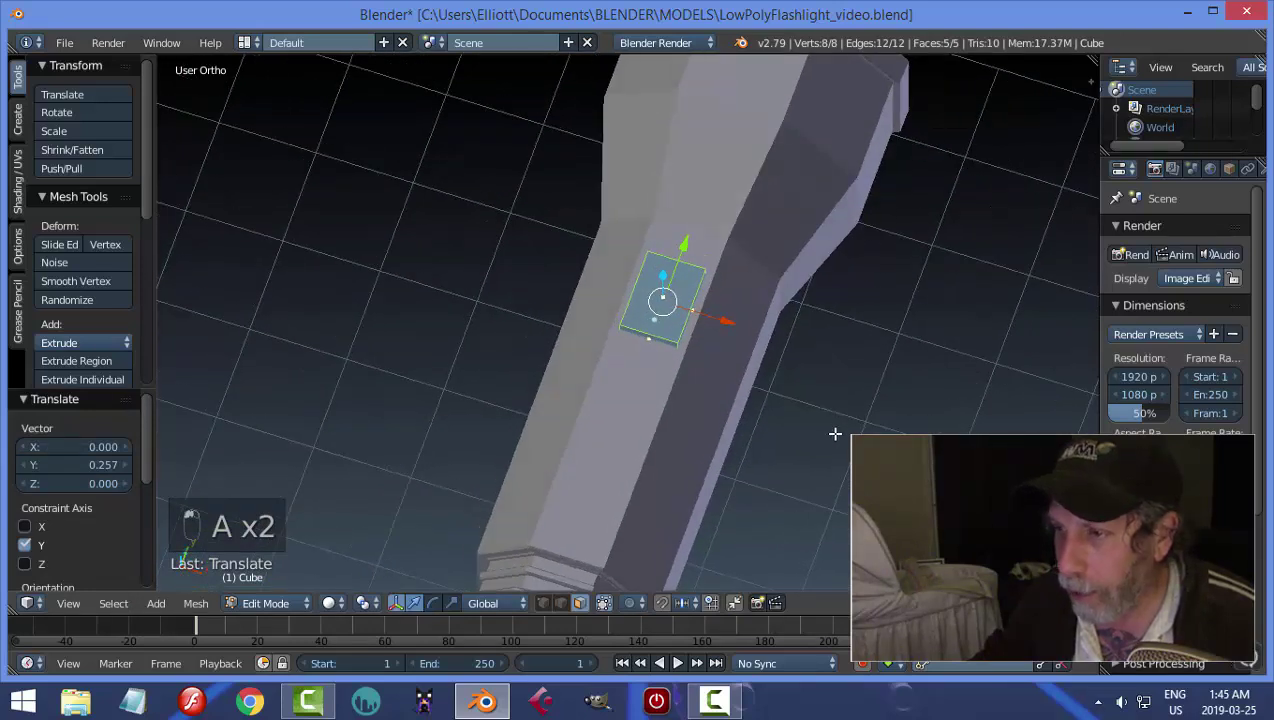
key(s)
click(838, 410)
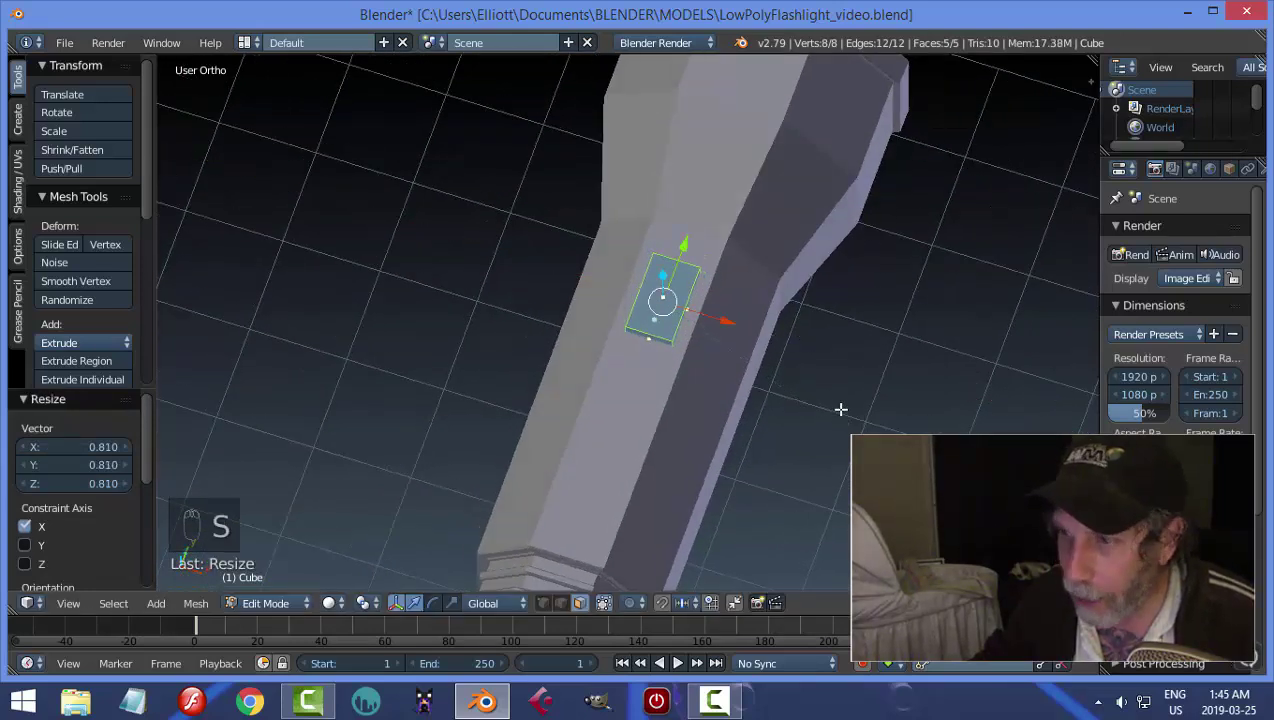
key(a)
Bevel the edges of the switch's top face by about 0.038 and return to Object Mode
middle_drag(842, 412, 672, 388)
scroll(668, 395, up, 4)
right_click(675, 331)
scroll(626, 336, up, 2)
key(ctrl+b)
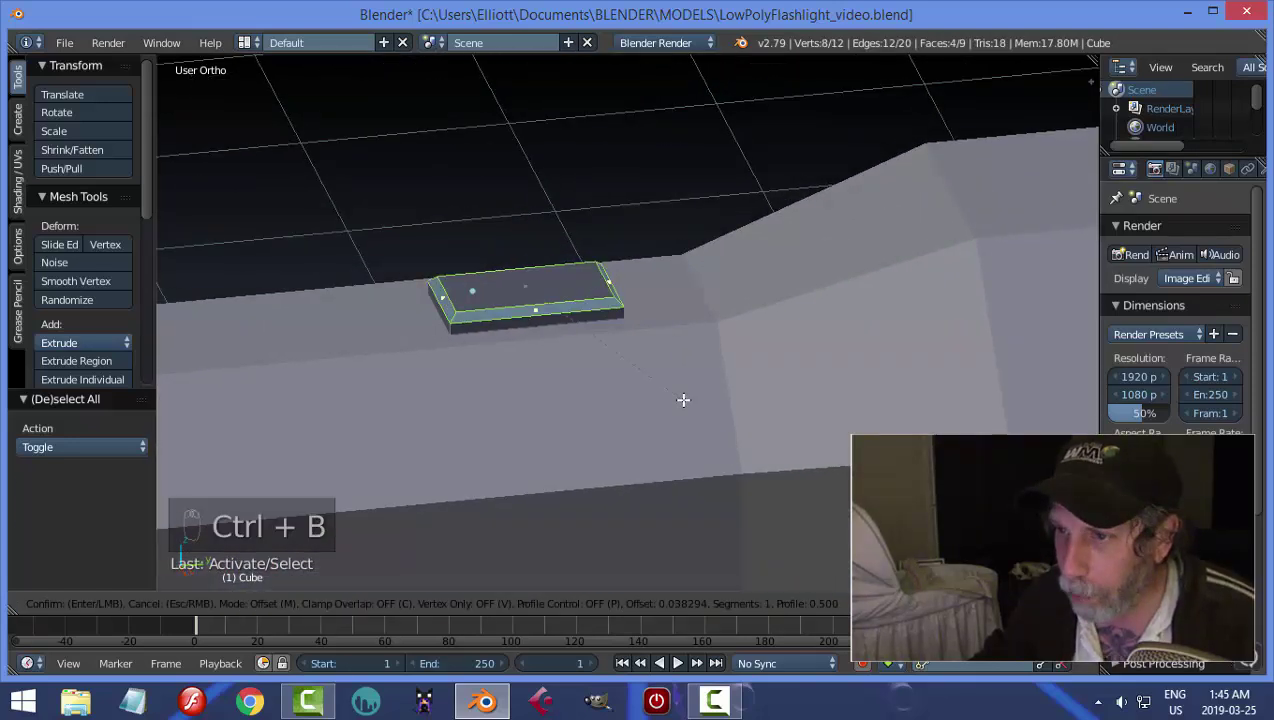
click(683, 400)
key(a)
key(Tab)
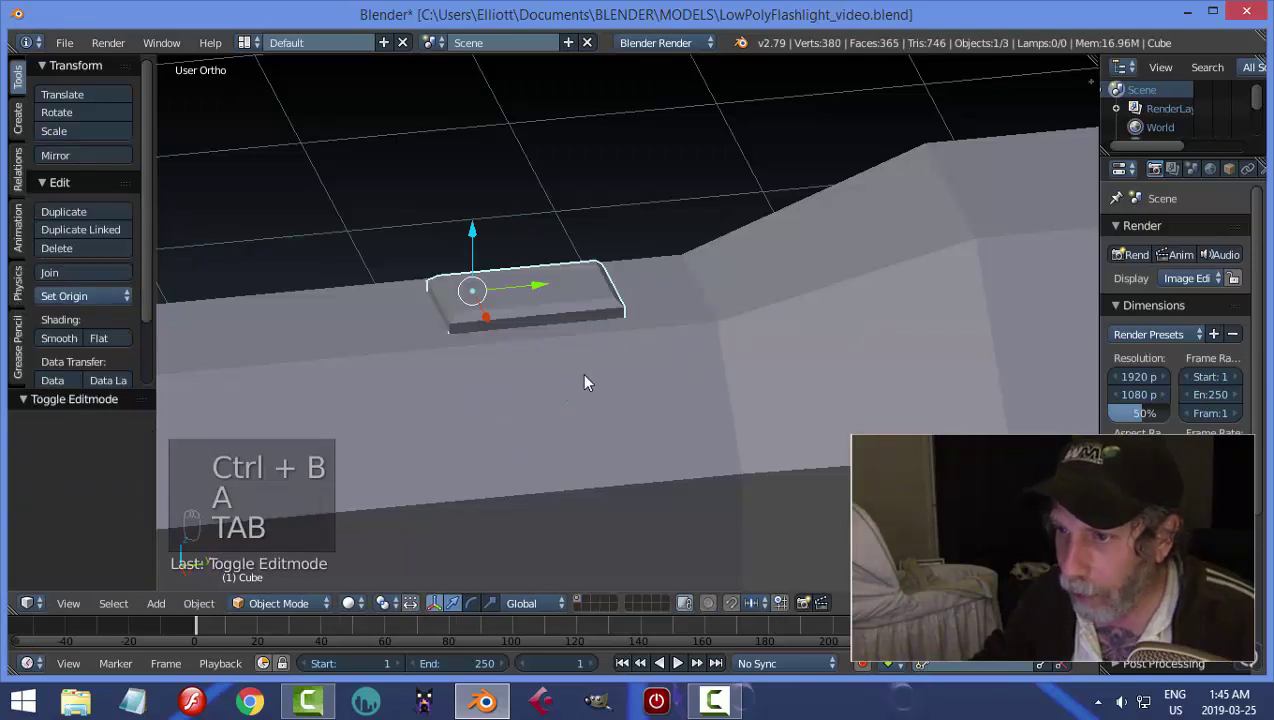
In Edit Mode, duplicate the switch's top face in place and separate the copy into its own object
key(a)
key(a)
middle_drag(586, 383, 641, 356)
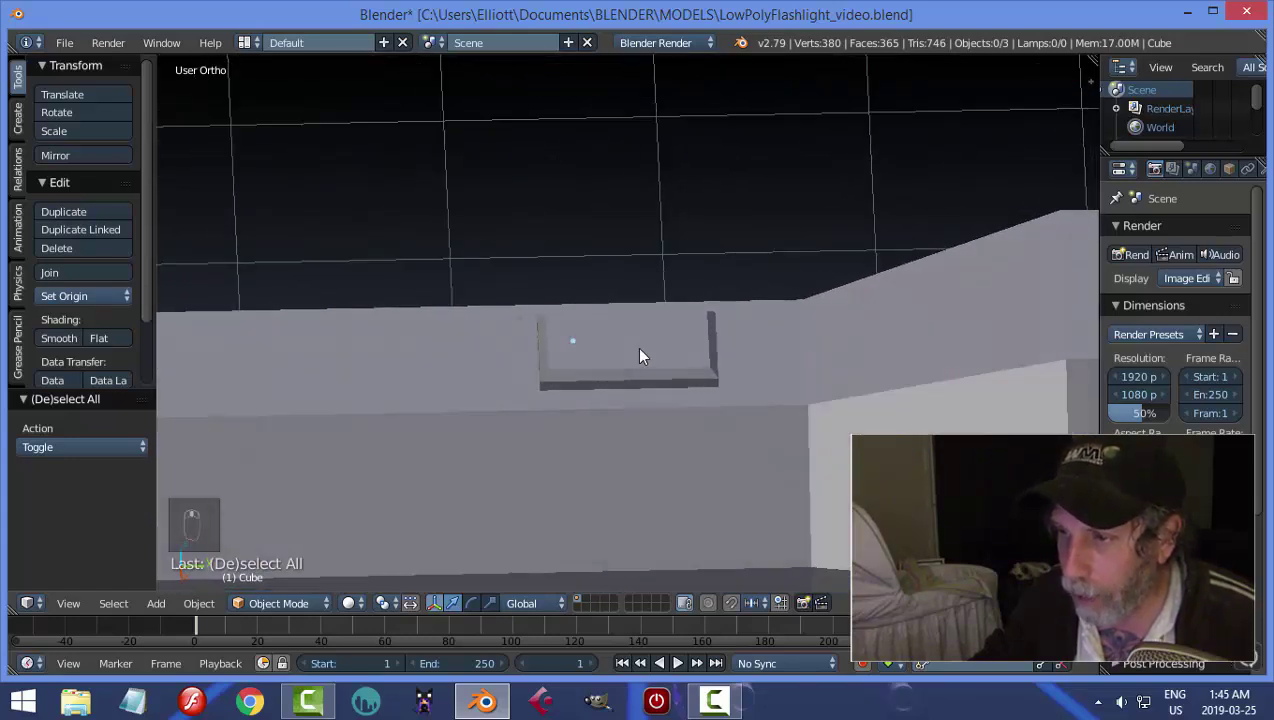
right_click(641, 356)
key(Tab)
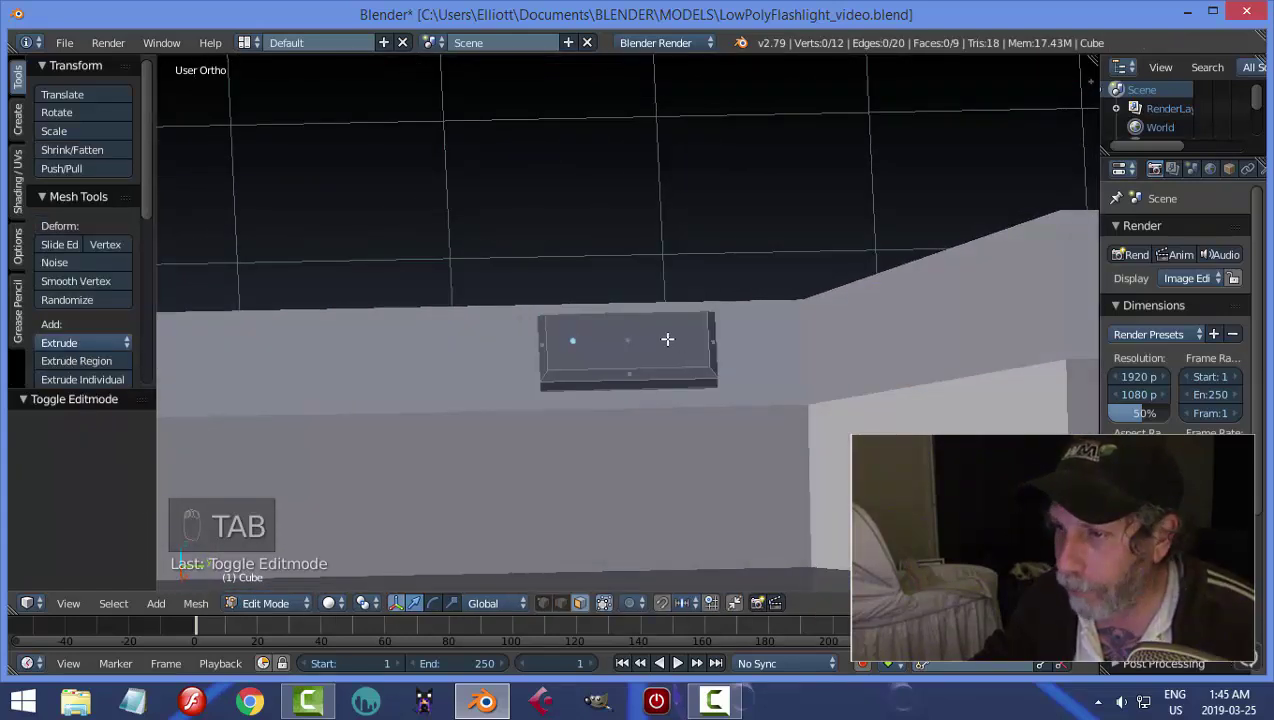
right_click(667, 339)
middle_drag(694, 424, 681, 399)
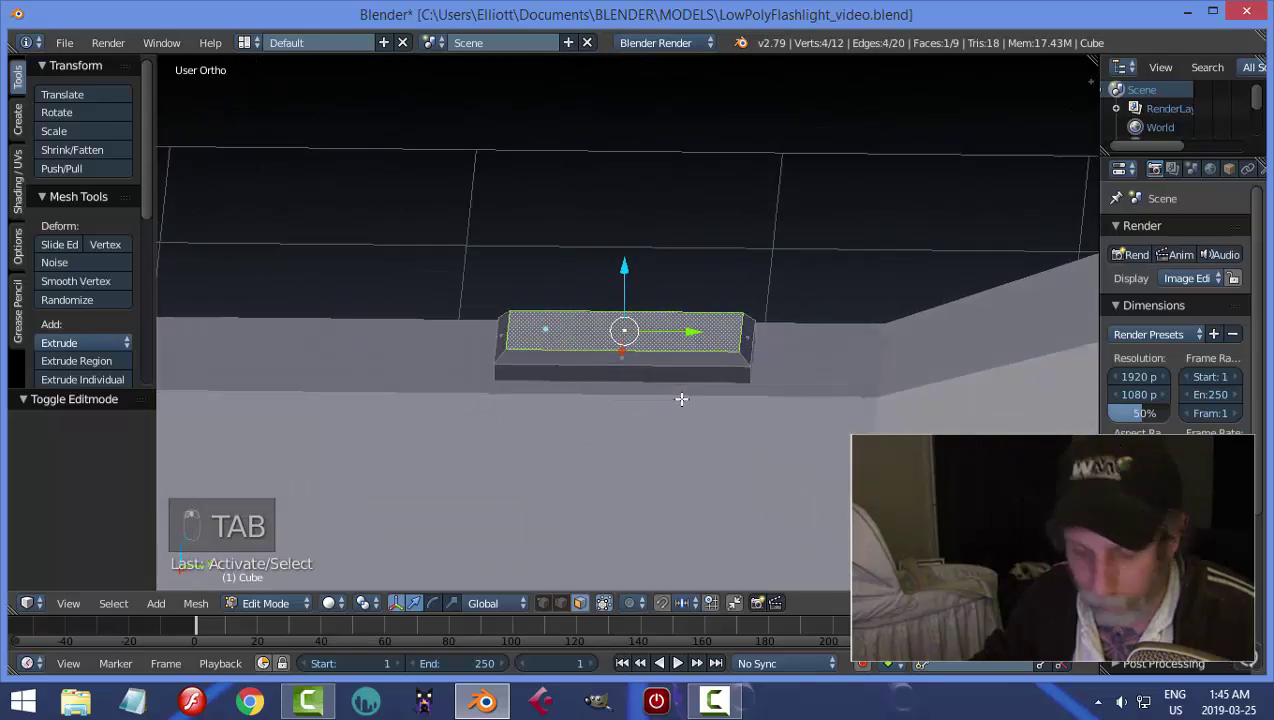
key(shift+d)
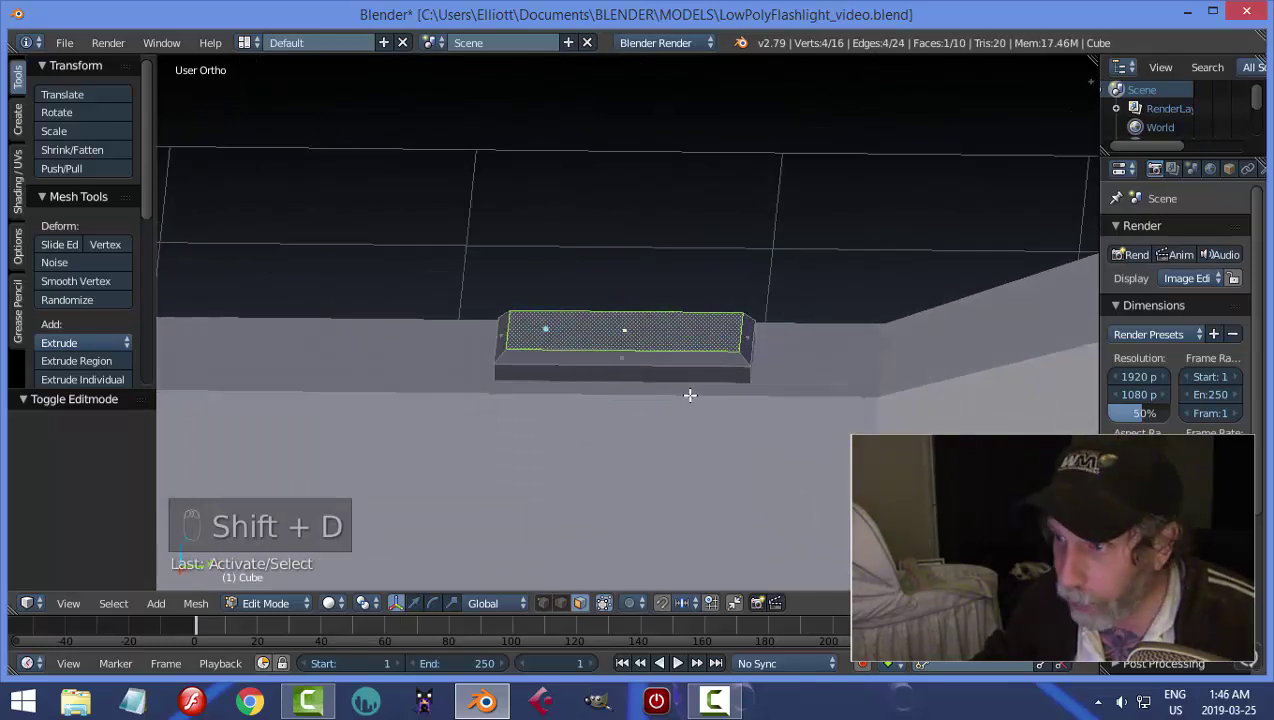
right_click(689, 395)
key(p)
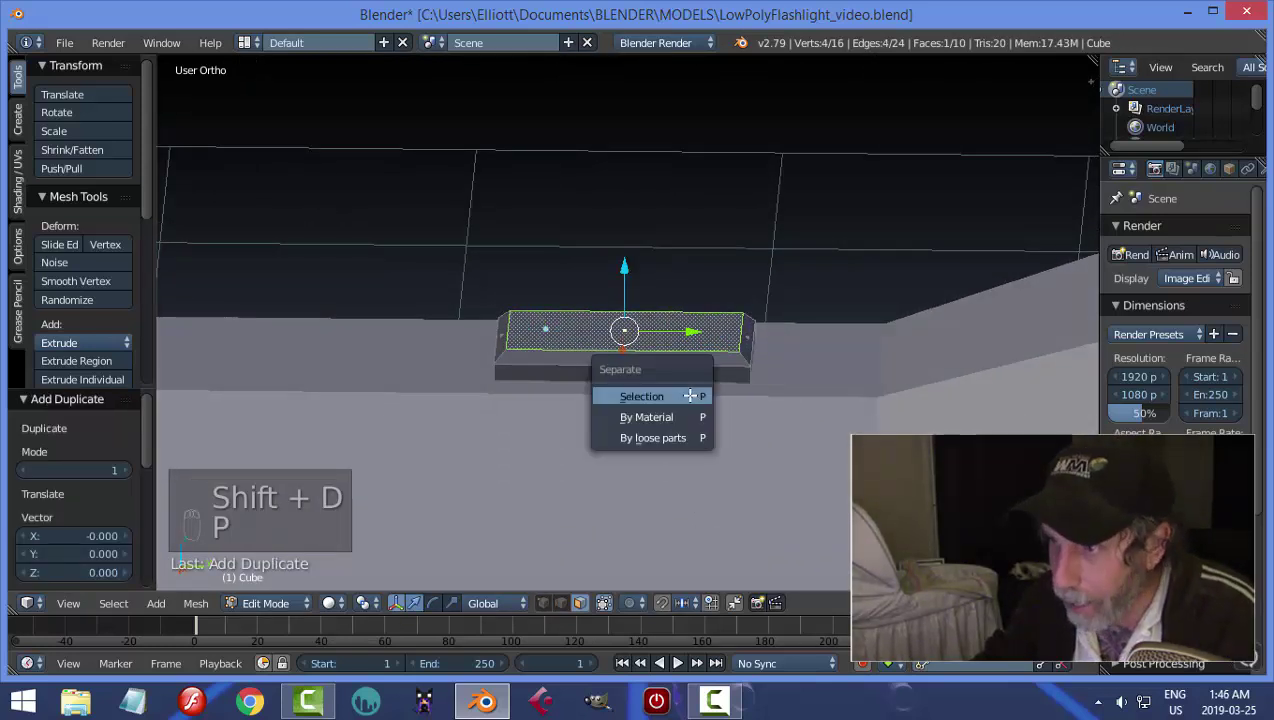
click(689, 395)
Return to Object Mode, select the separated face and raise it 0.142 along Z above the switch base
key(Tab)
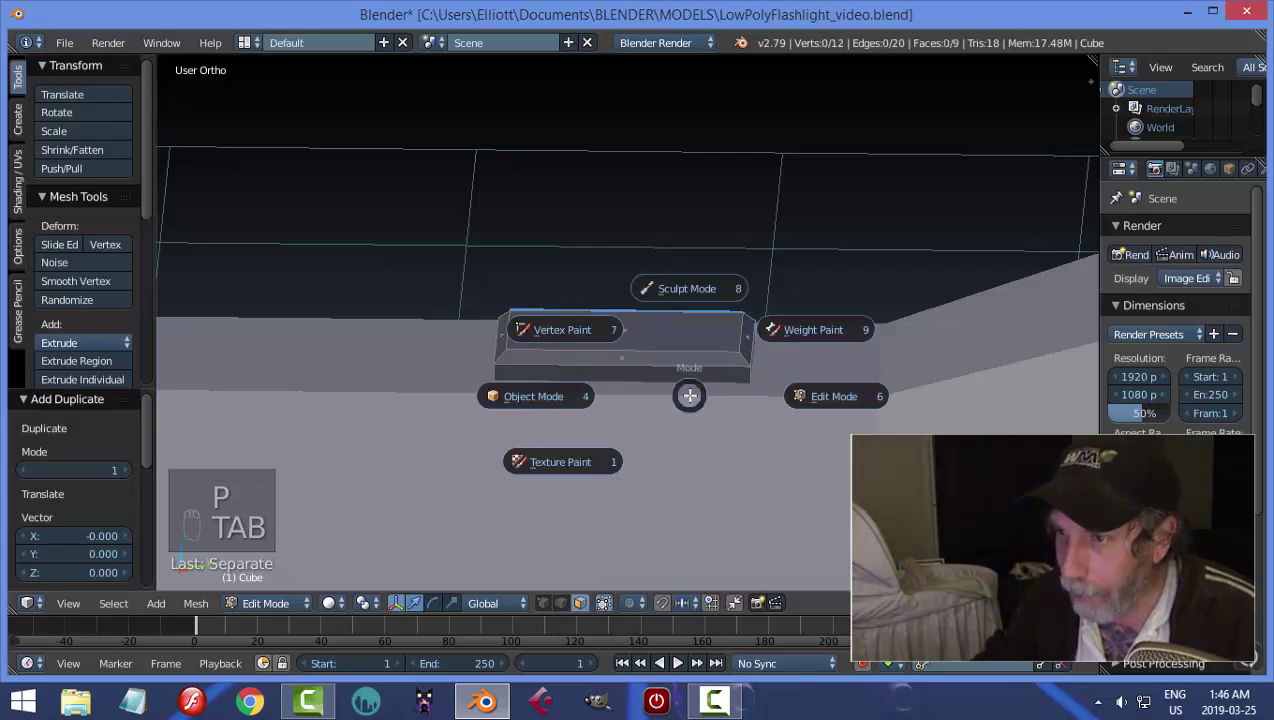
click(587, 390)
right_click(640, 333)
drag(549, 276, 570, 240)
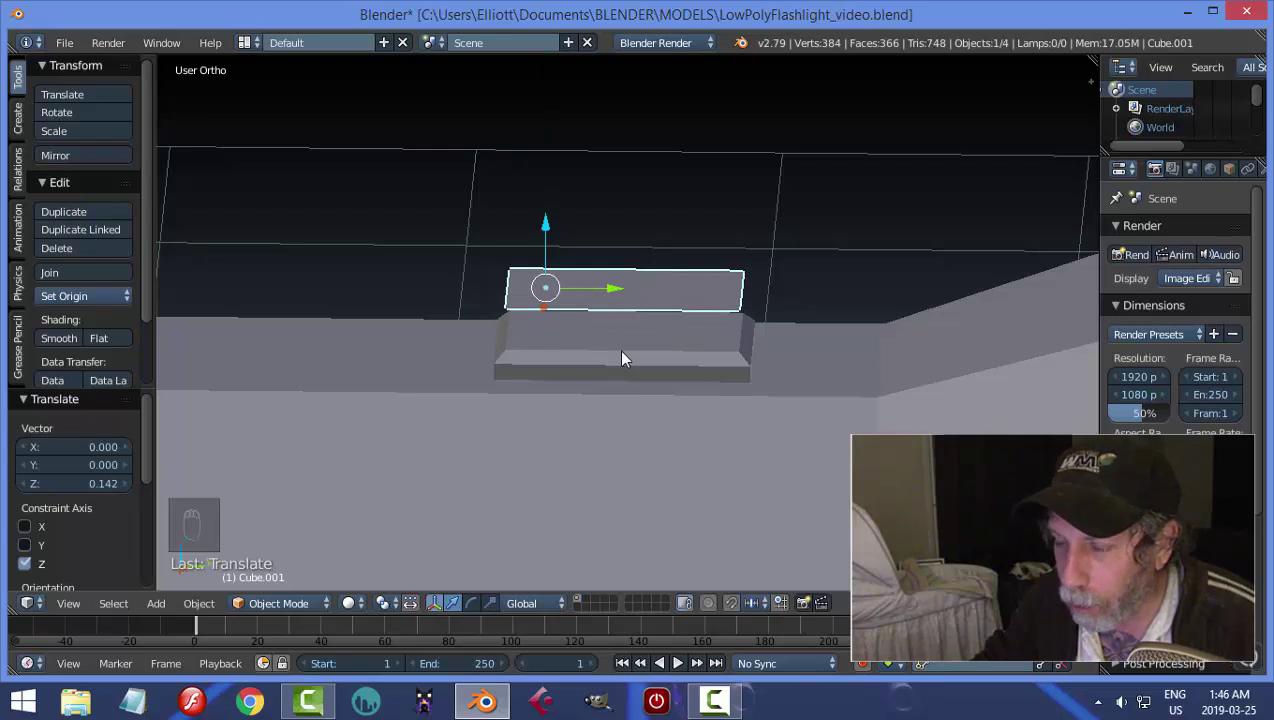
Set the separated face's origin to its geometry
mouse_move(690, 352)
middle_down()
mouse_move(654, 392)
mouse_move(694, 350)
middle_up()
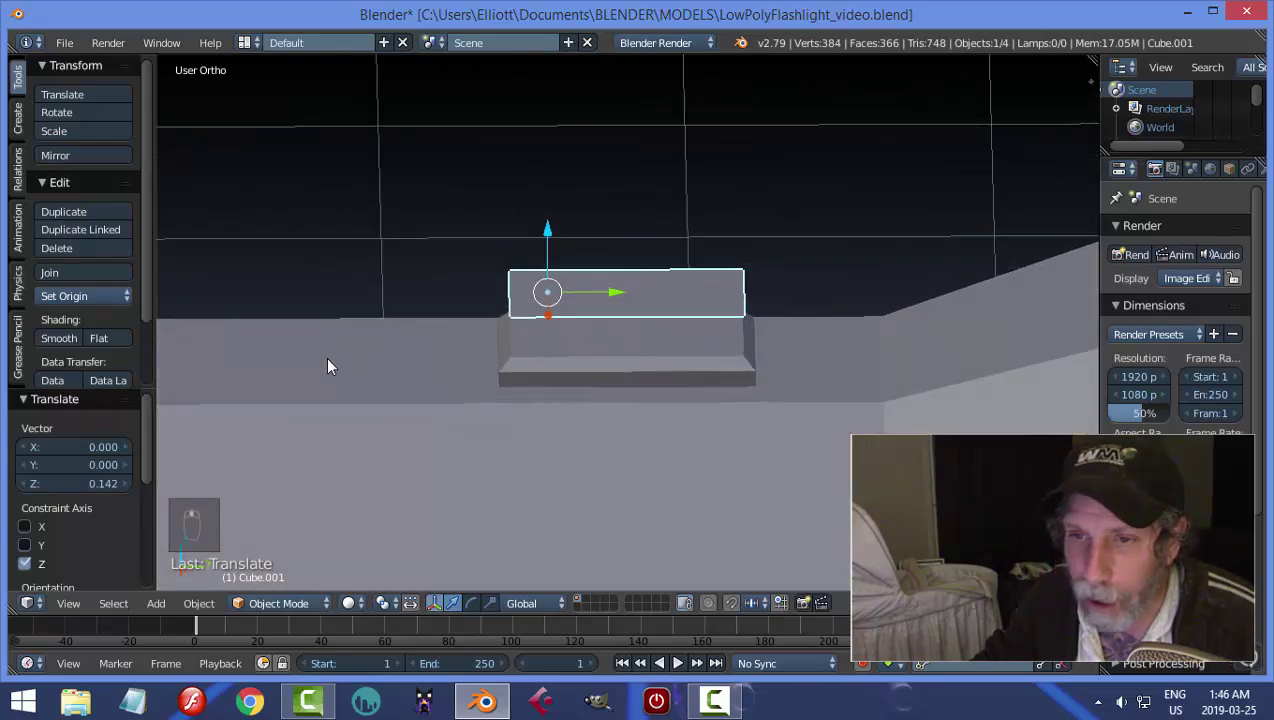
click(99, 300)
click(88, 333)
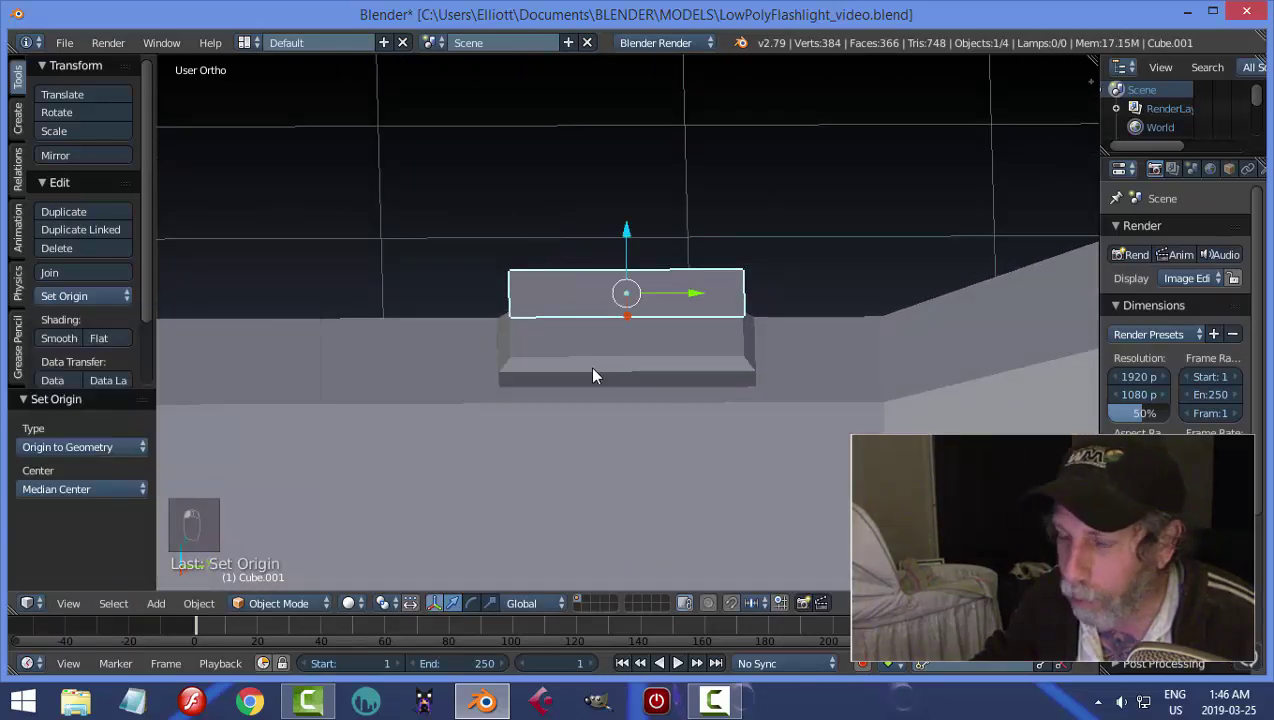
In Edit Mode, select the whole separated face and scale it to 0.081 along Y, making a narrow strip
middle_drag(589, 365, 663, 371)
key(Tab)
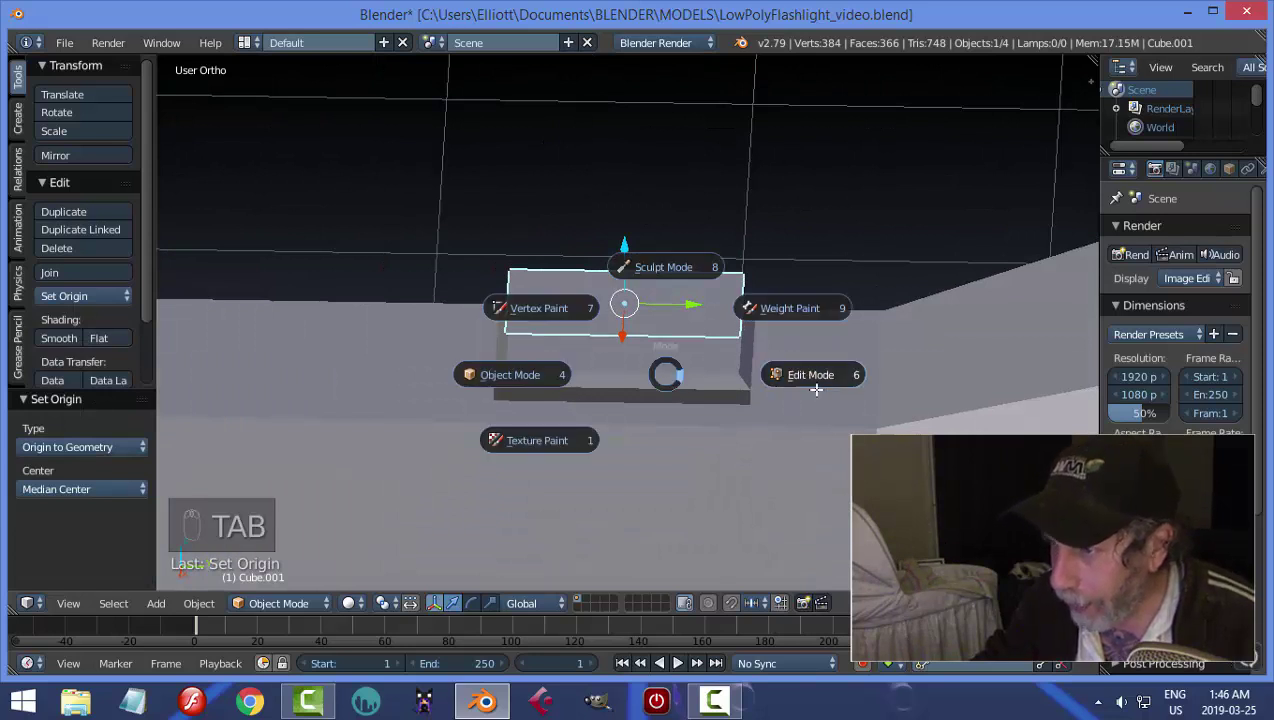
key(a)
key(a)
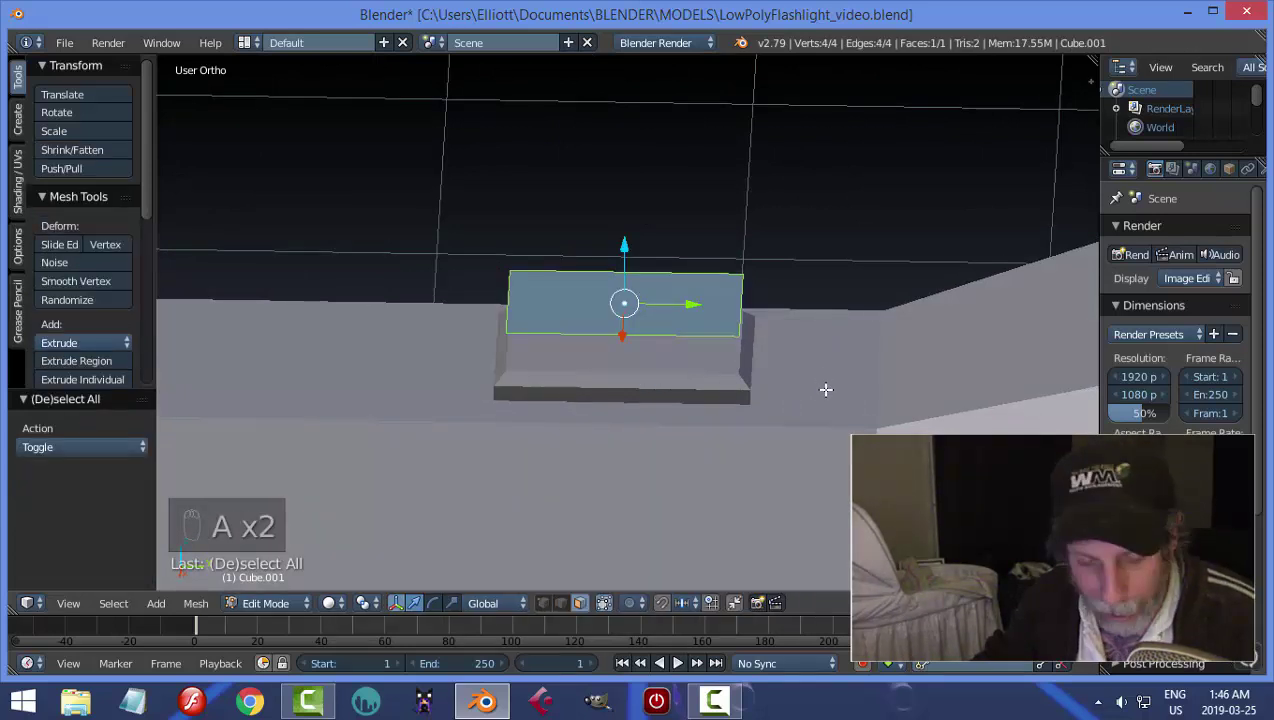
middle_drag(826, 389, 714, 353)
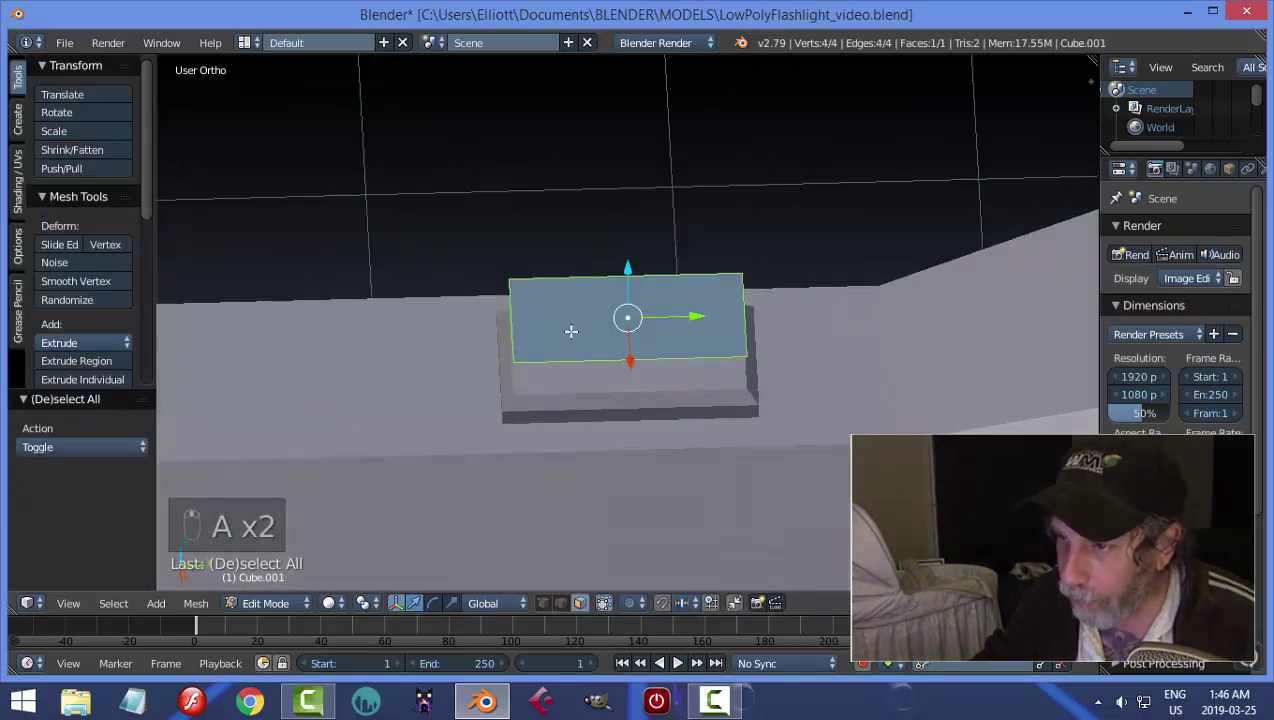
key(s)
key(y)
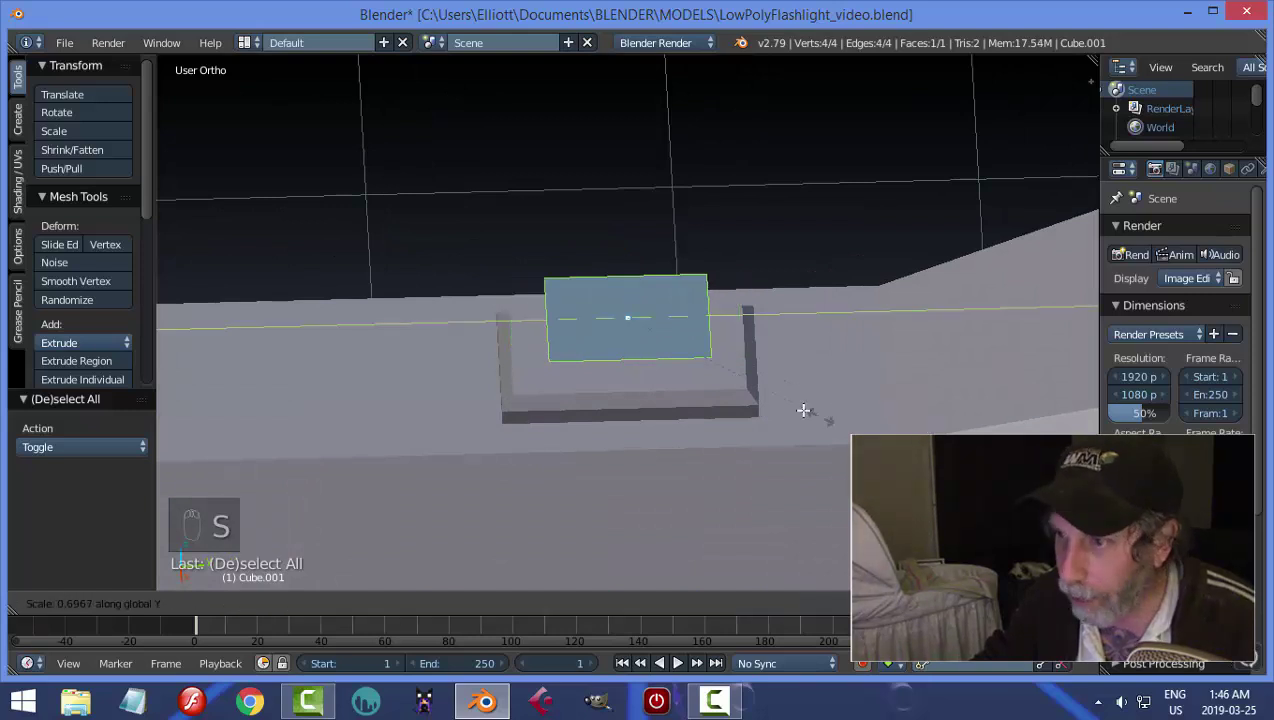
click(632, 343)
Lower the strip 0.135 along Z and move it -0.296 along Y to the end of the switch base
middle_drag(631, 407, 671, 256)
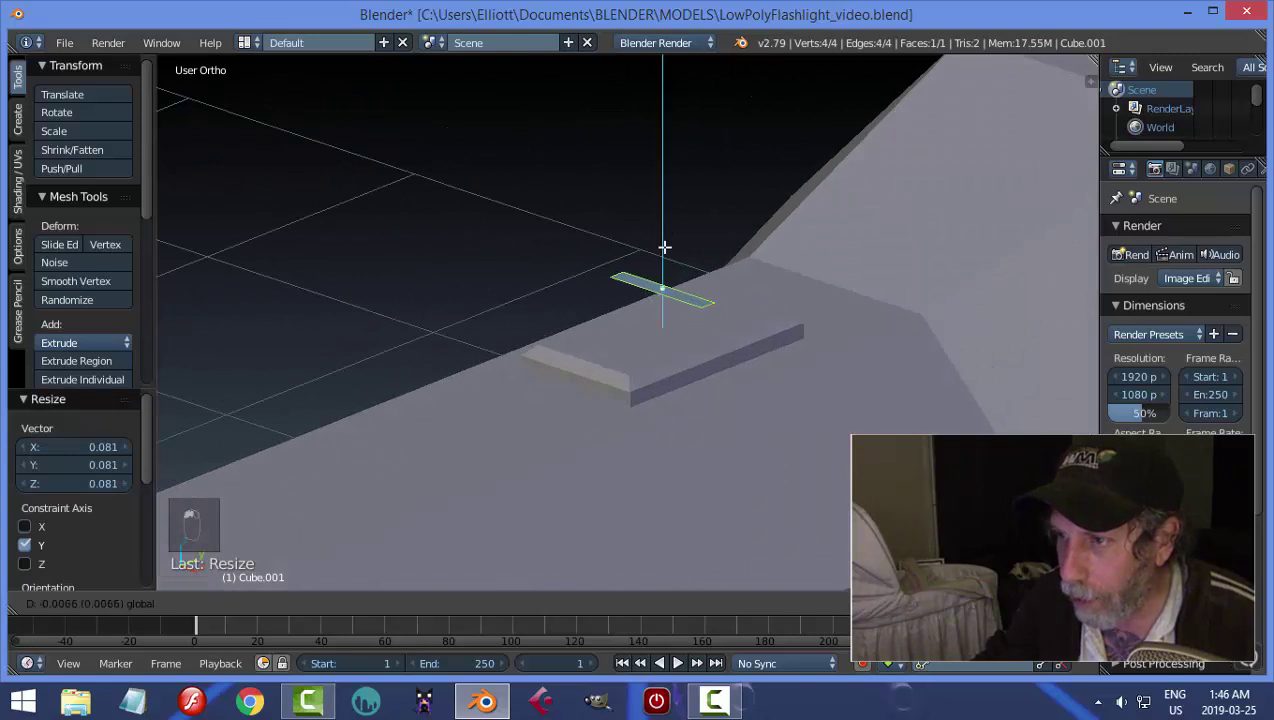
click(668, 280)
key(g)
key(y)
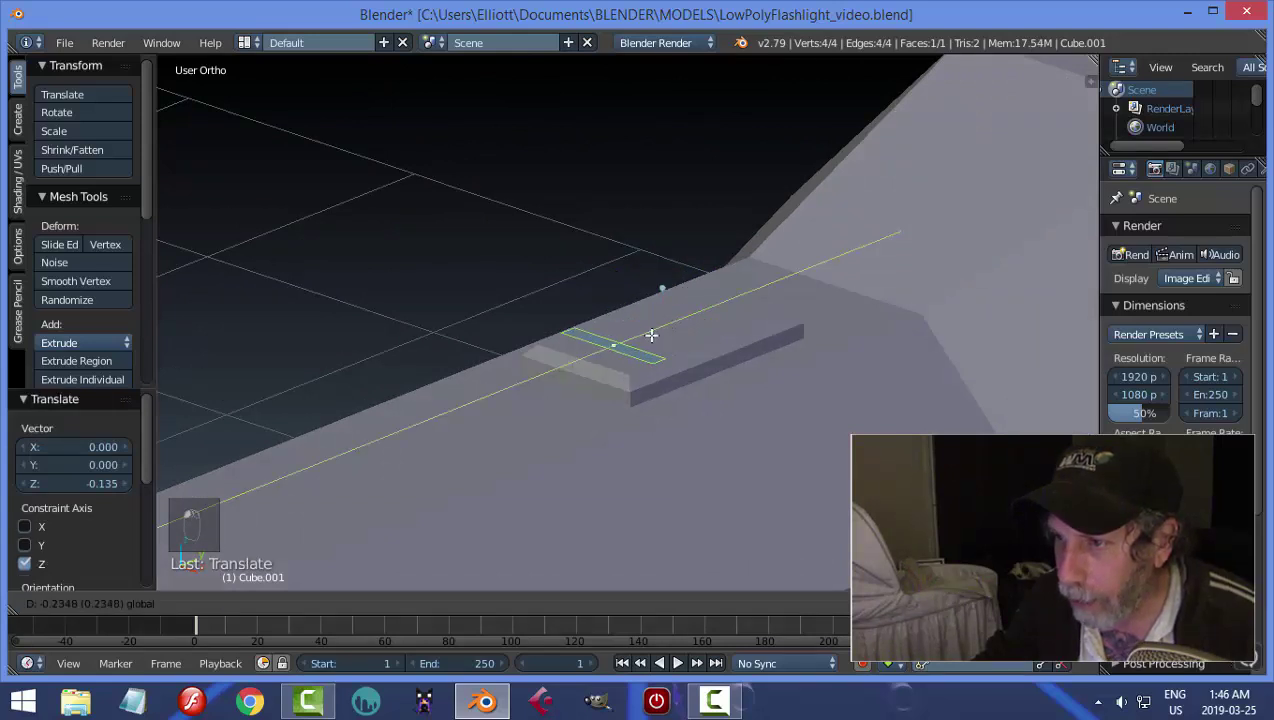
click(671, 370)
Scale the strip to 0.949 along X so it sits within the switch's top face
middle_drag(671, 370, 781, 485)
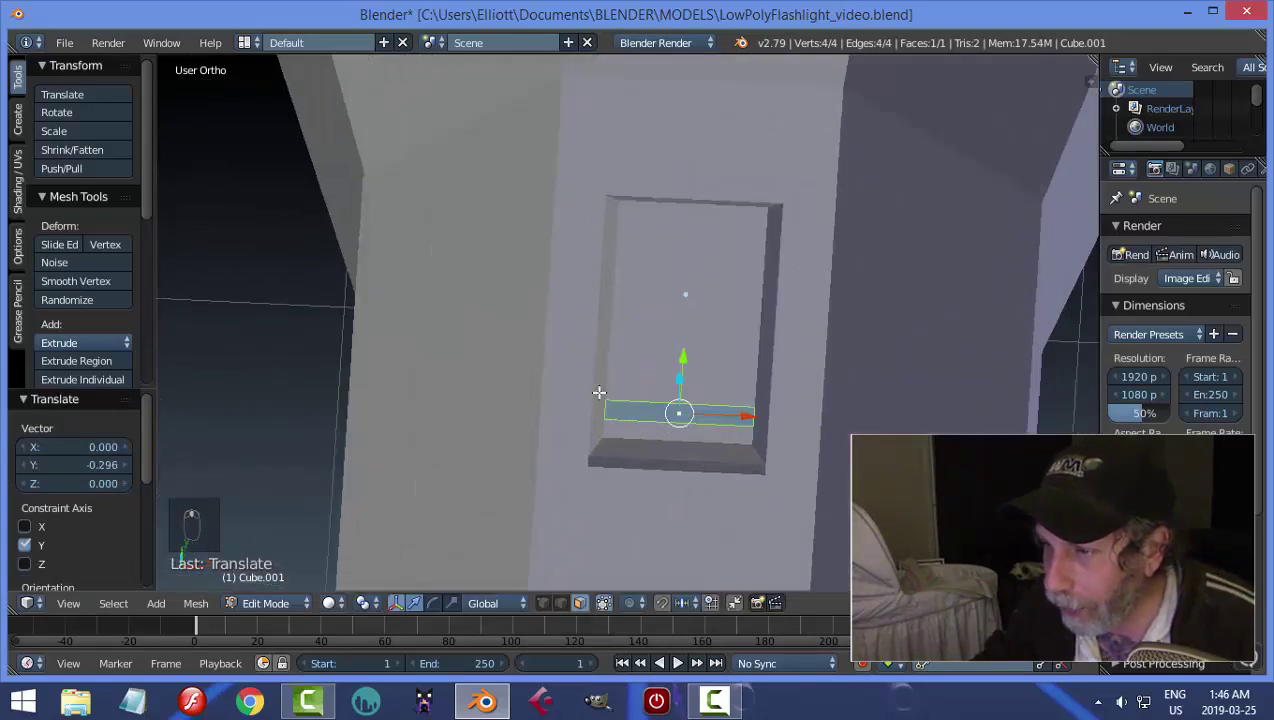
key(s)
key(x)
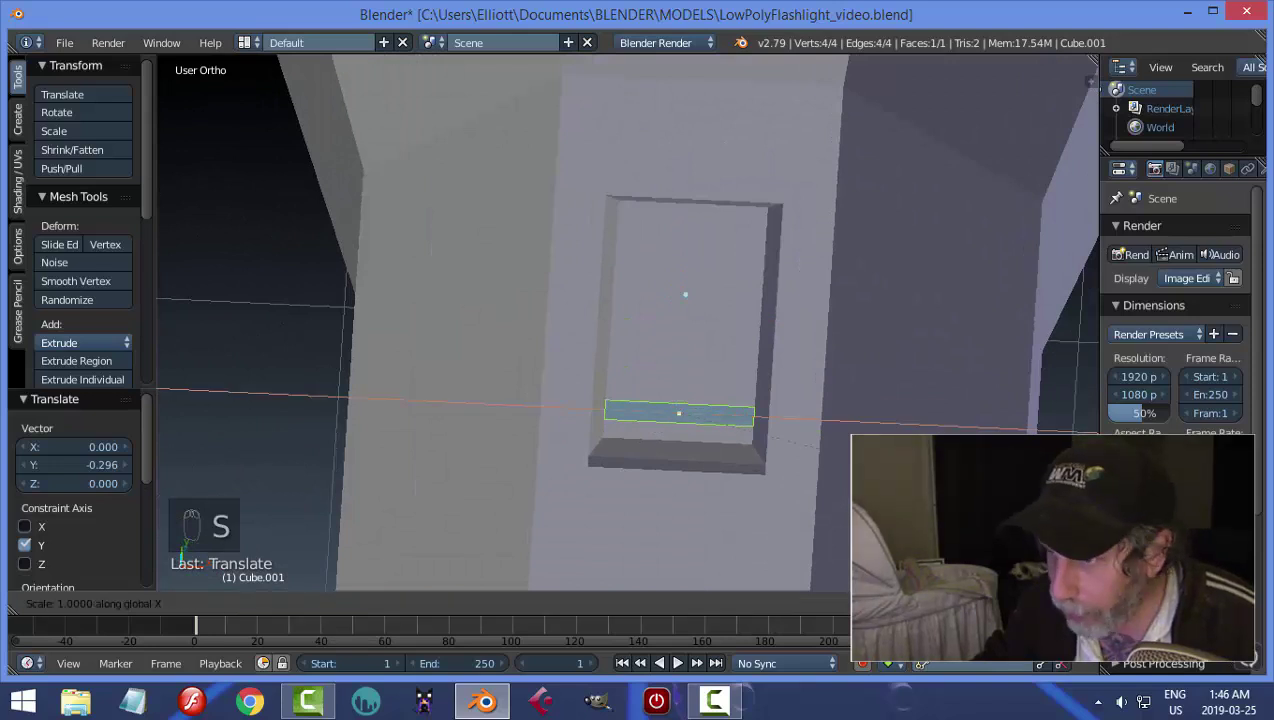
click(815, 447)
Extrude the strip and raise the extruded face along Z to form a block
middle_drag(815, 447, 658, 417)
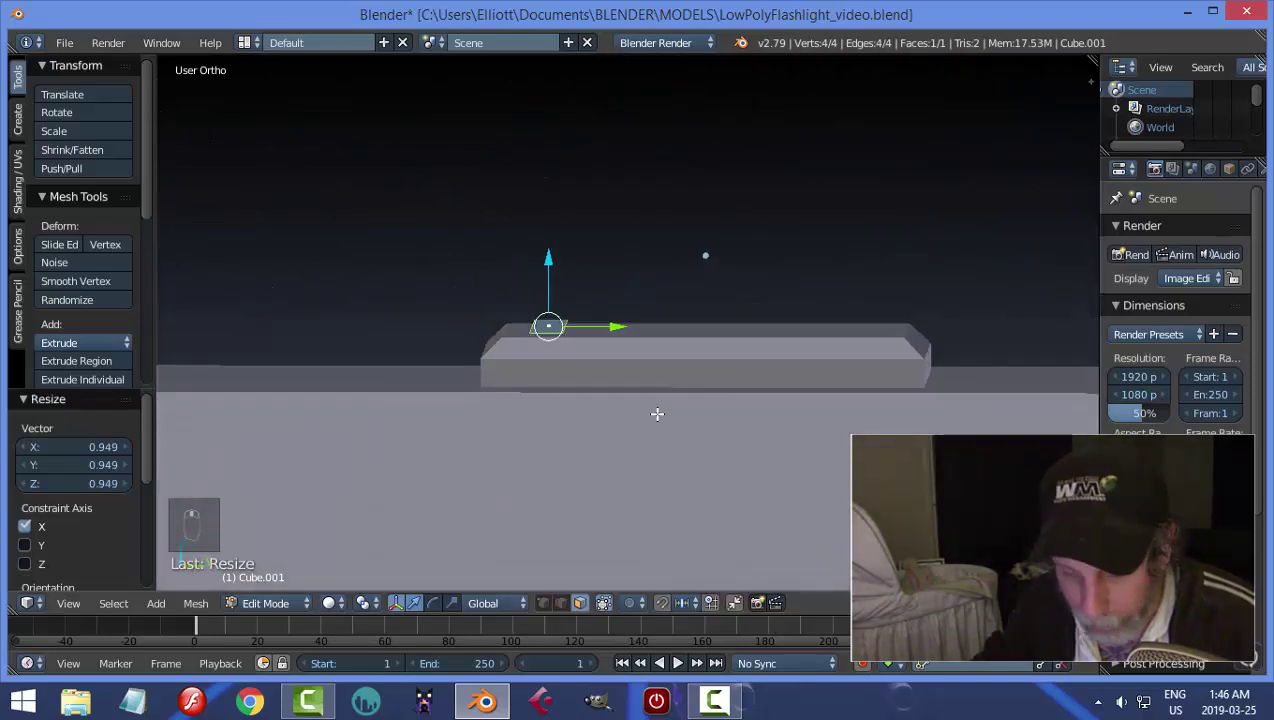
key(e)
right_click(626, 379)
drag(551, 259, 592, 242)
Delete the underside face of the extruded block
key(a)
key(a)
key(a)
middle_drag(592, 242, 552, 201)
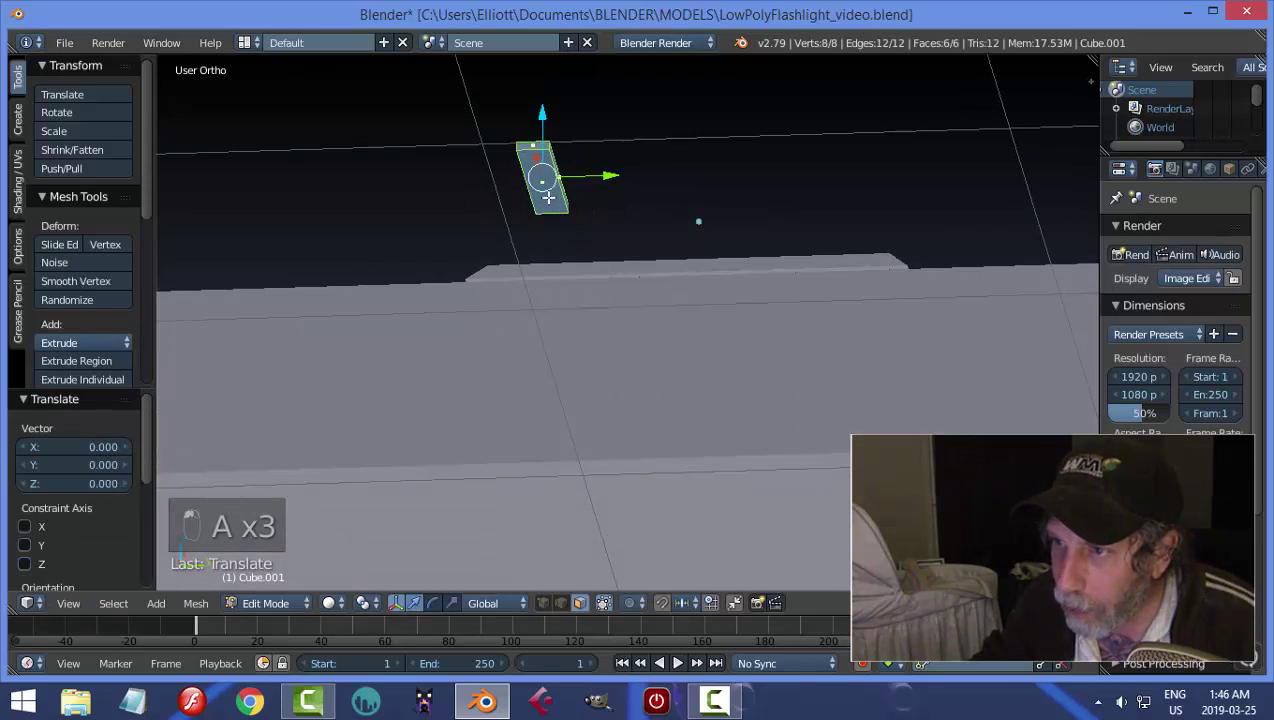
key(a)
right_click(566, 196)
key(x)
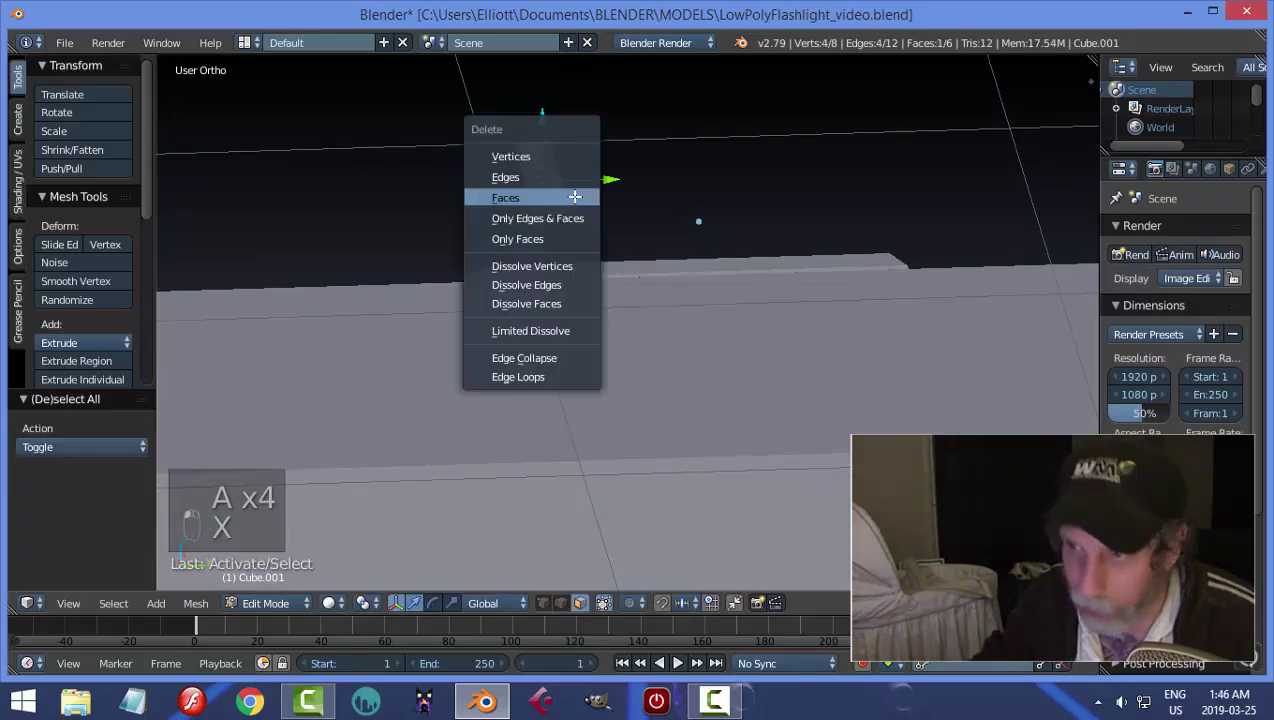
click(575, 197)
Select the whole block and lower it along Z until it rests on the switch base
key(a)
middle_drag(650, 256, 620, 230)
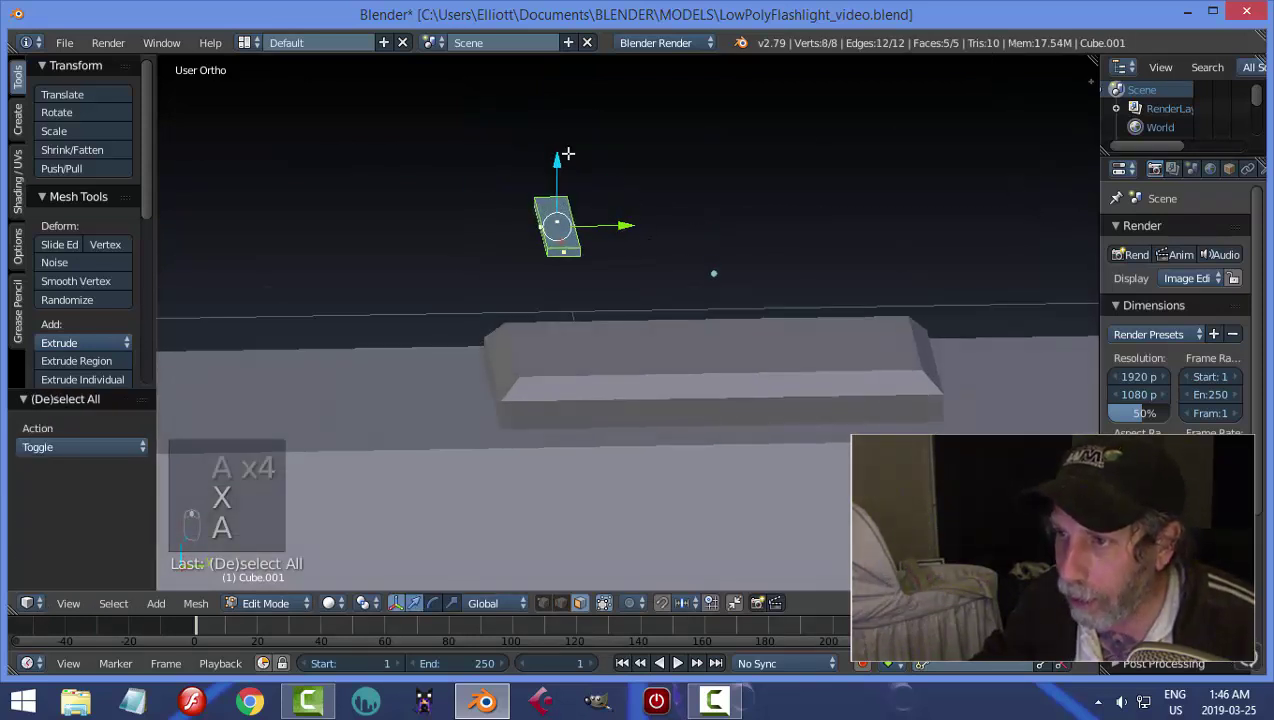
drag(558, 157, 562, 274)
drag(640, 344, 634, 370)
Scale the whole block to 0.8 along Y to make a thinner rib
key(a)
middle_drag(634, 370, 626, 415)
key(a)
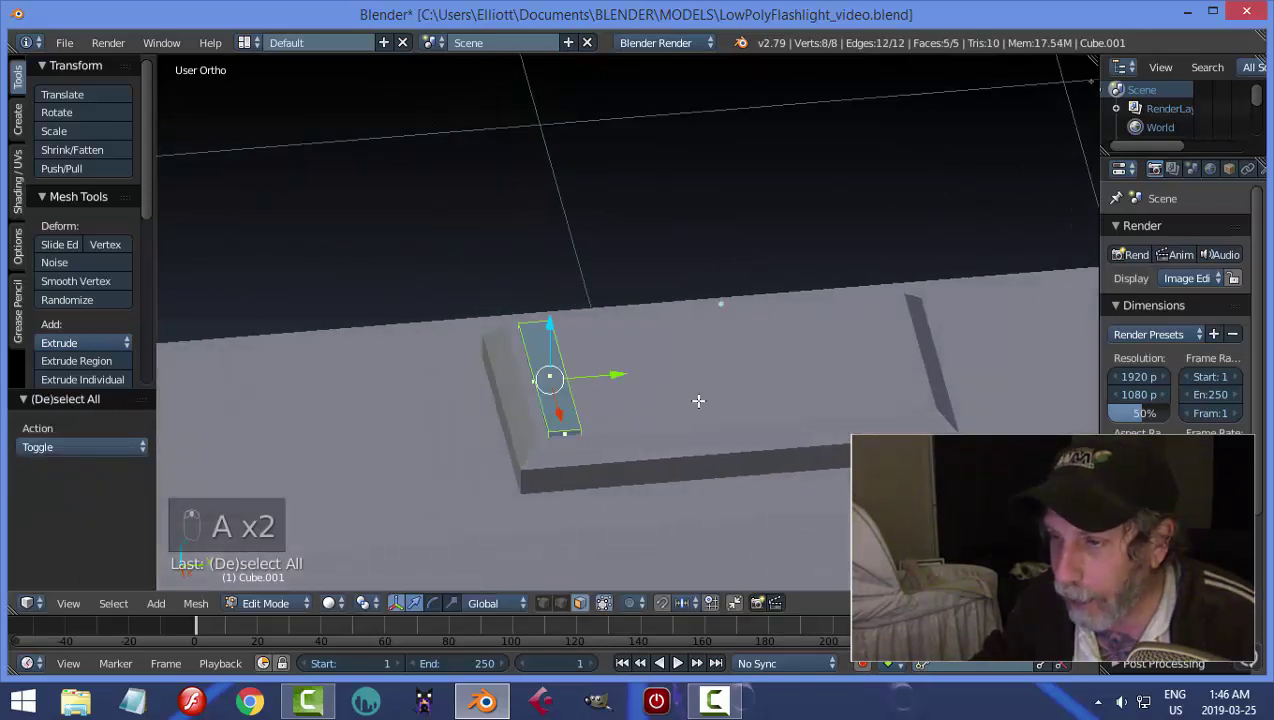
mouse_move(697, 398)
middle_down()
mouse_move(681, 428)
mouse_move(708, 415)
middle_up()
key(s)
key(y)
click(674, 408)
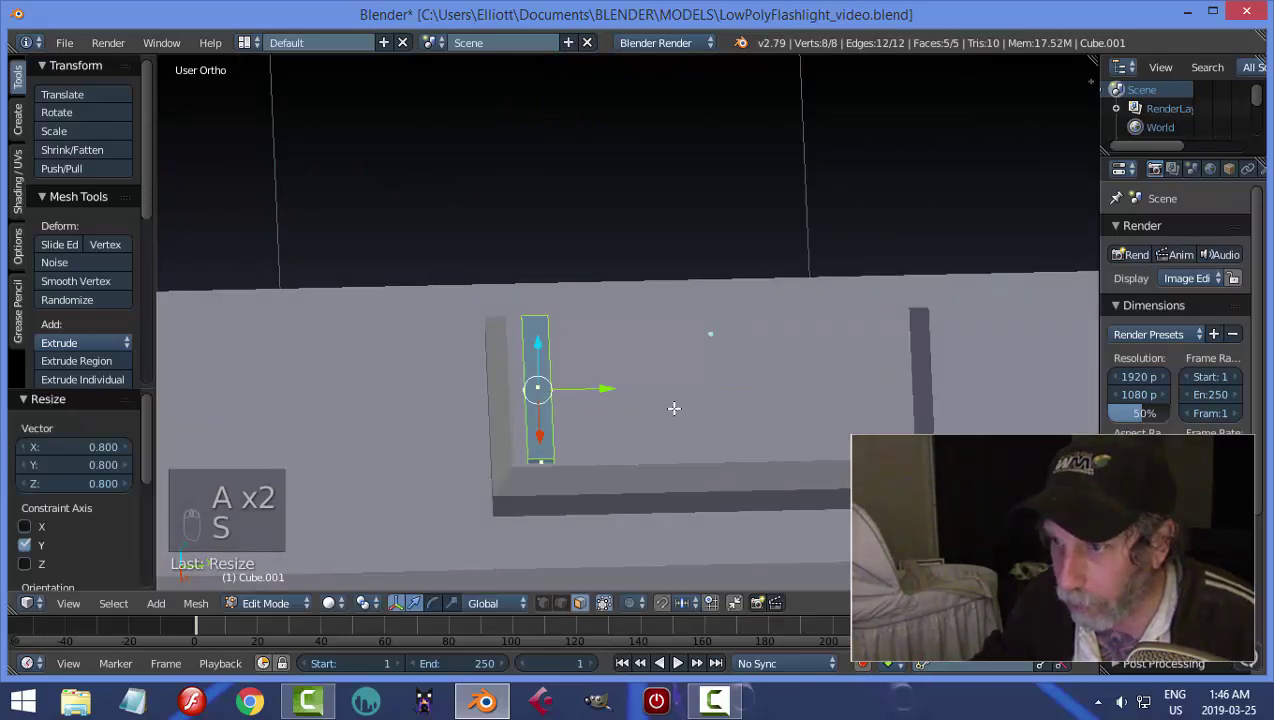
In edge select mode, bevel the four edges of the rib's top face slightly and return to Object Mode
key(a)
middle_drag(631, 409, 682, 364)
right_click(540, 338)
key(a)
key(ctrl+Tab)
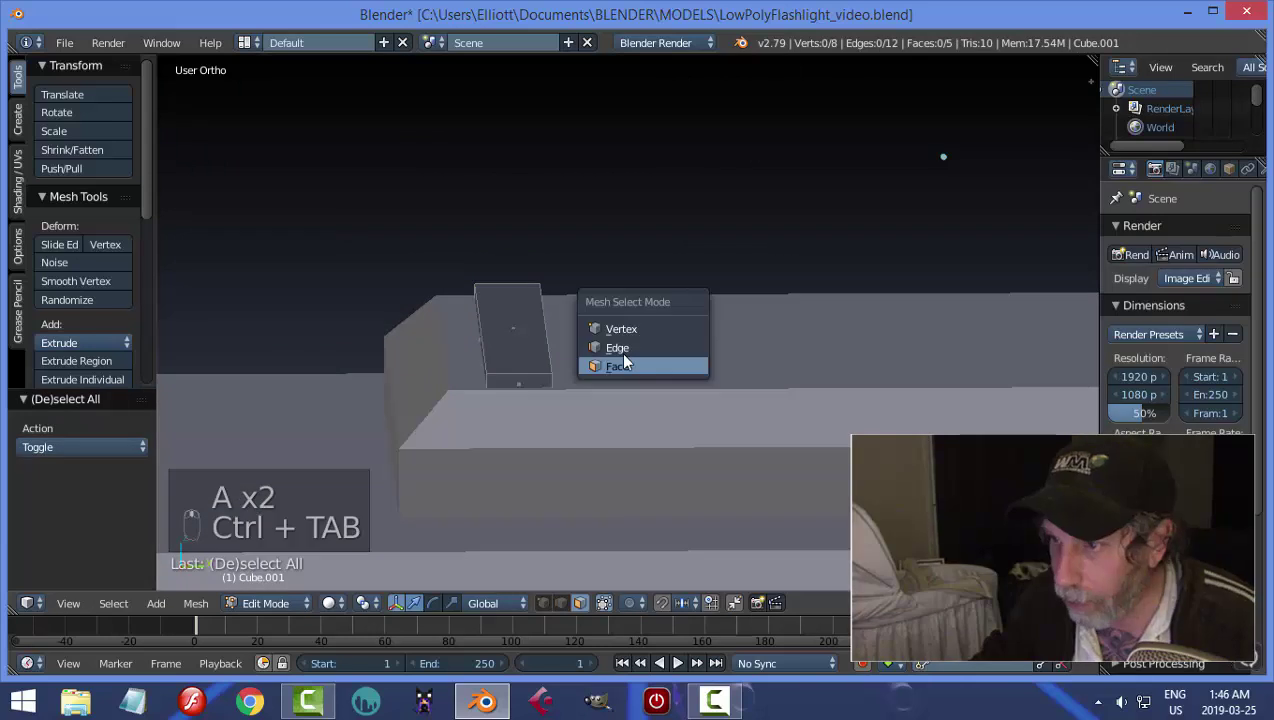
click(620, 349)
alt+right_click(531, 373)
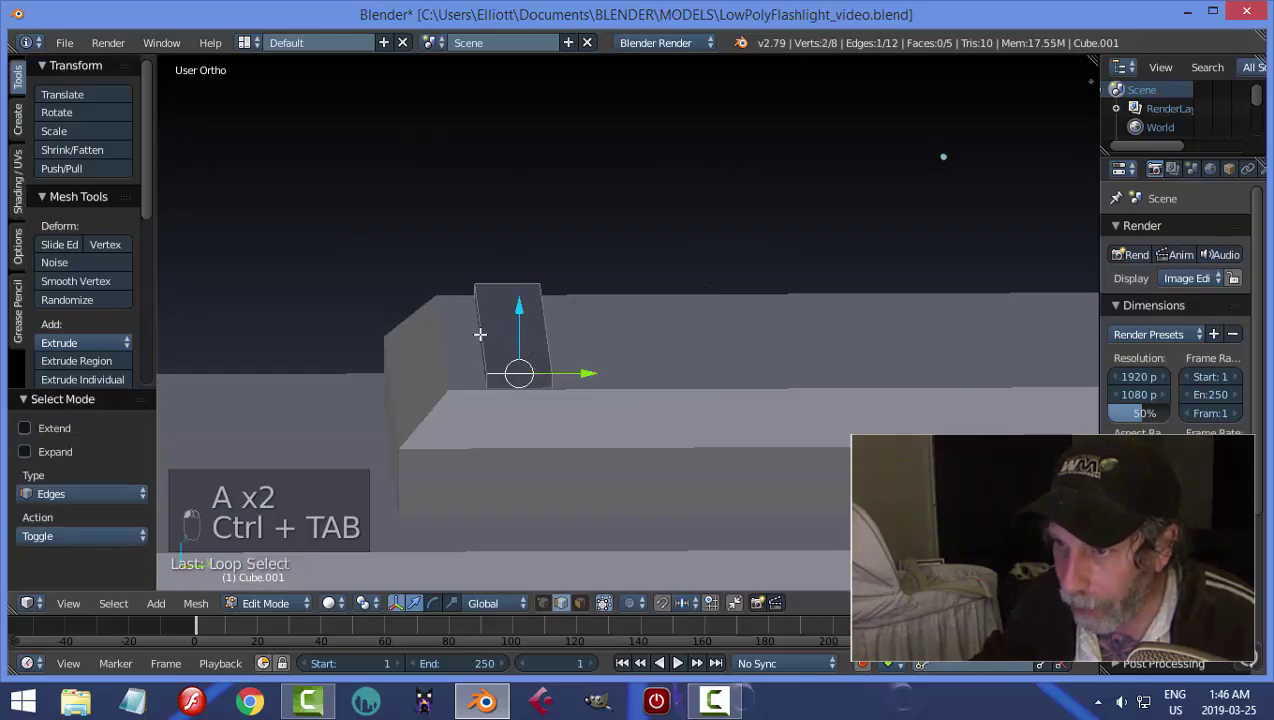
shift+right_click(486, 331)
shift+right_click(507, 287)
shift+right_click(546, 325)
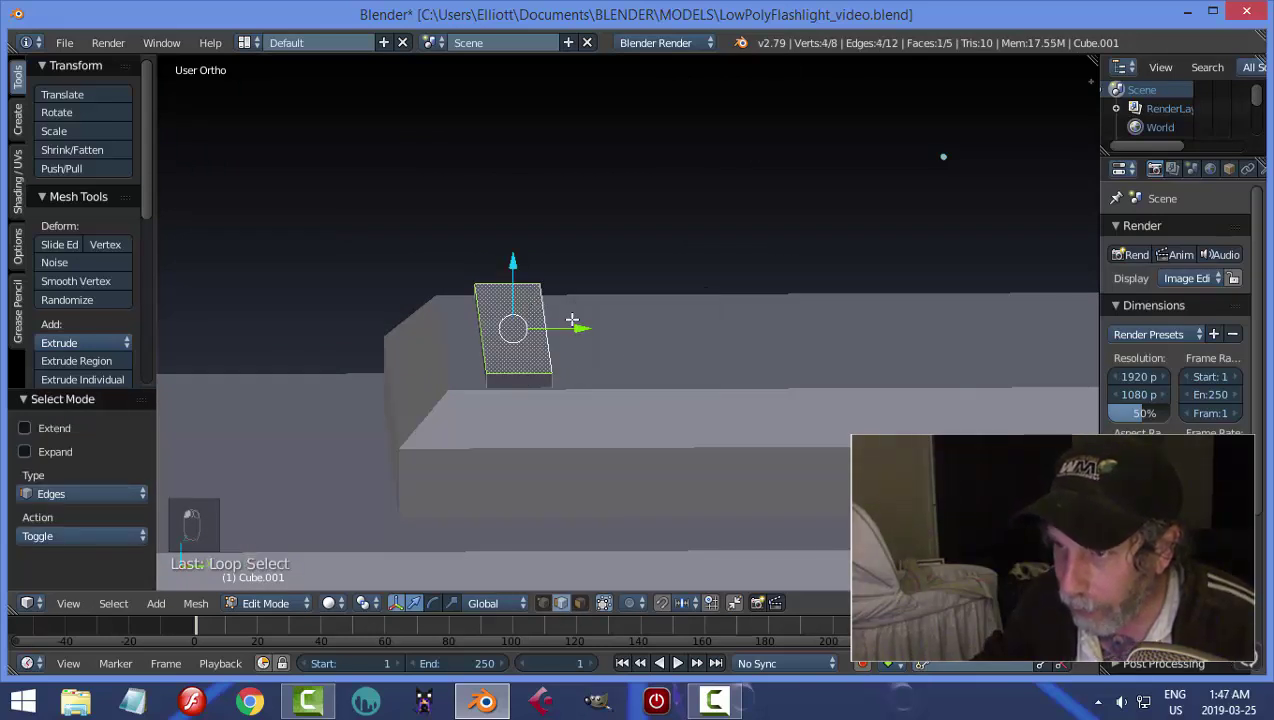
middle_drag(644, 364, 611, 354)
key(ctrl+b)
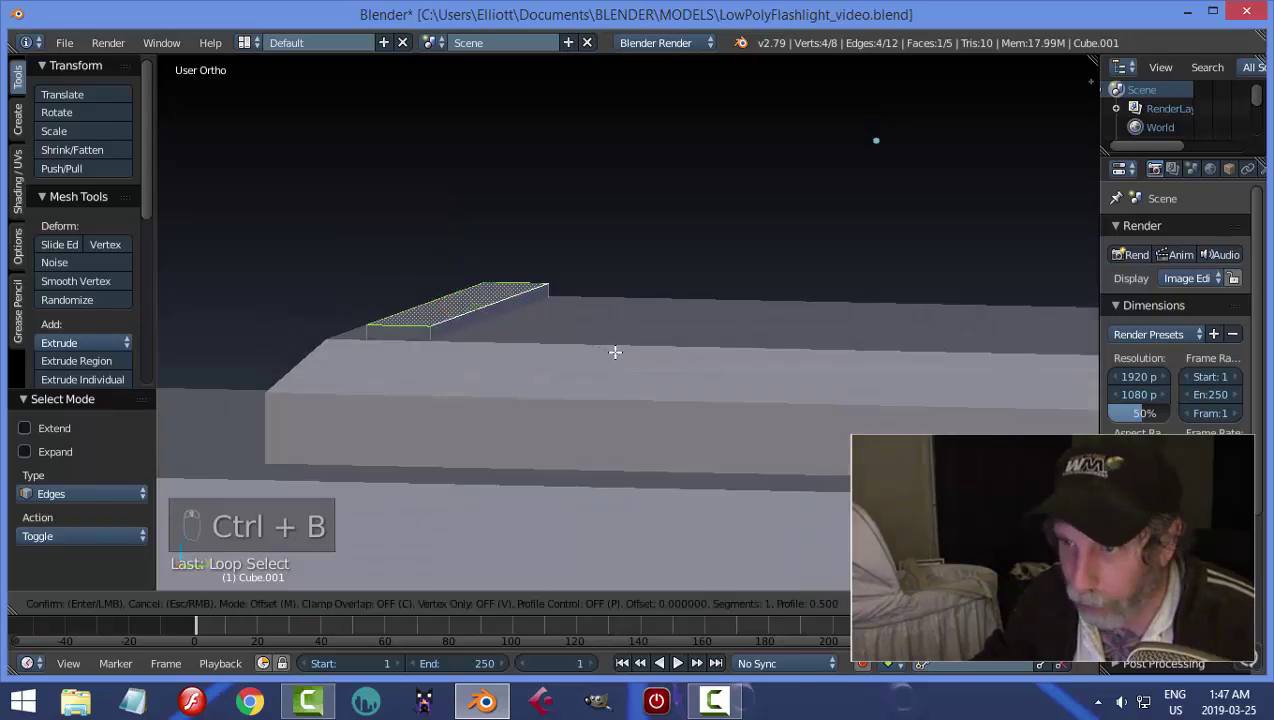
click(622, 361)
key(a)
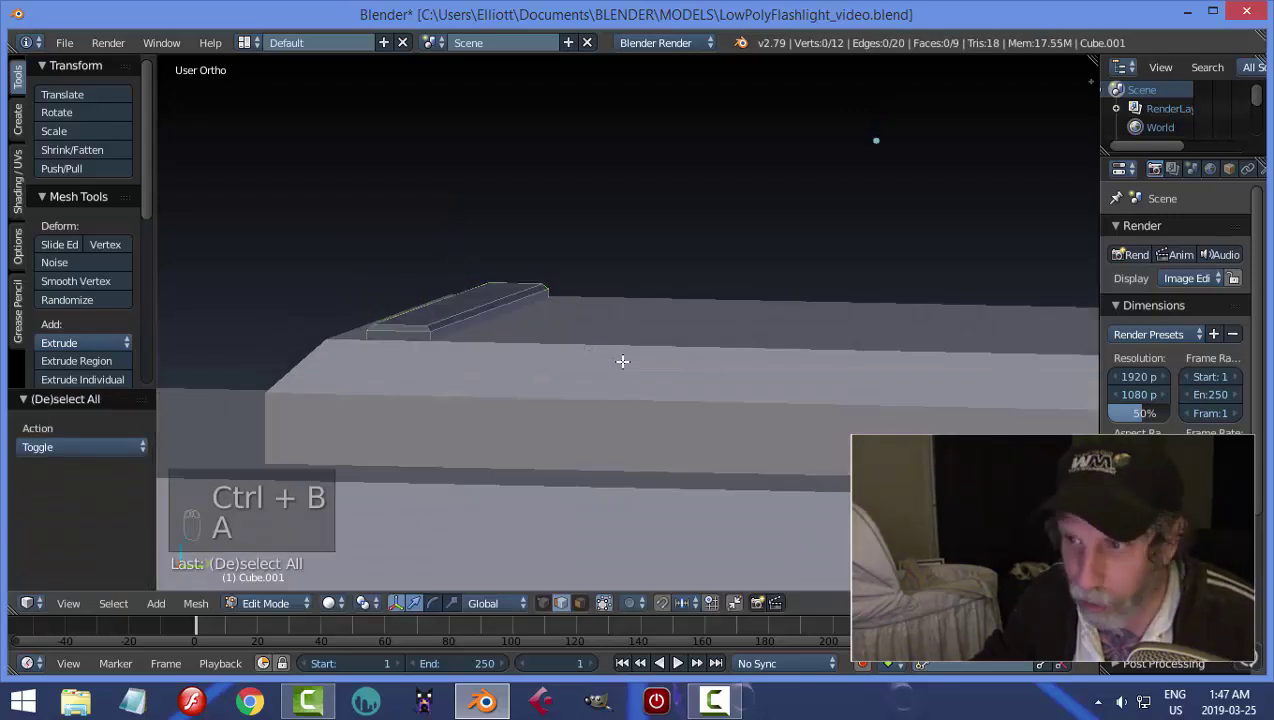
key(Tab)
Select the rib object and set its origin to its geometry
middle_drag(544, 319, 580, 400)
right_click(603, 393)
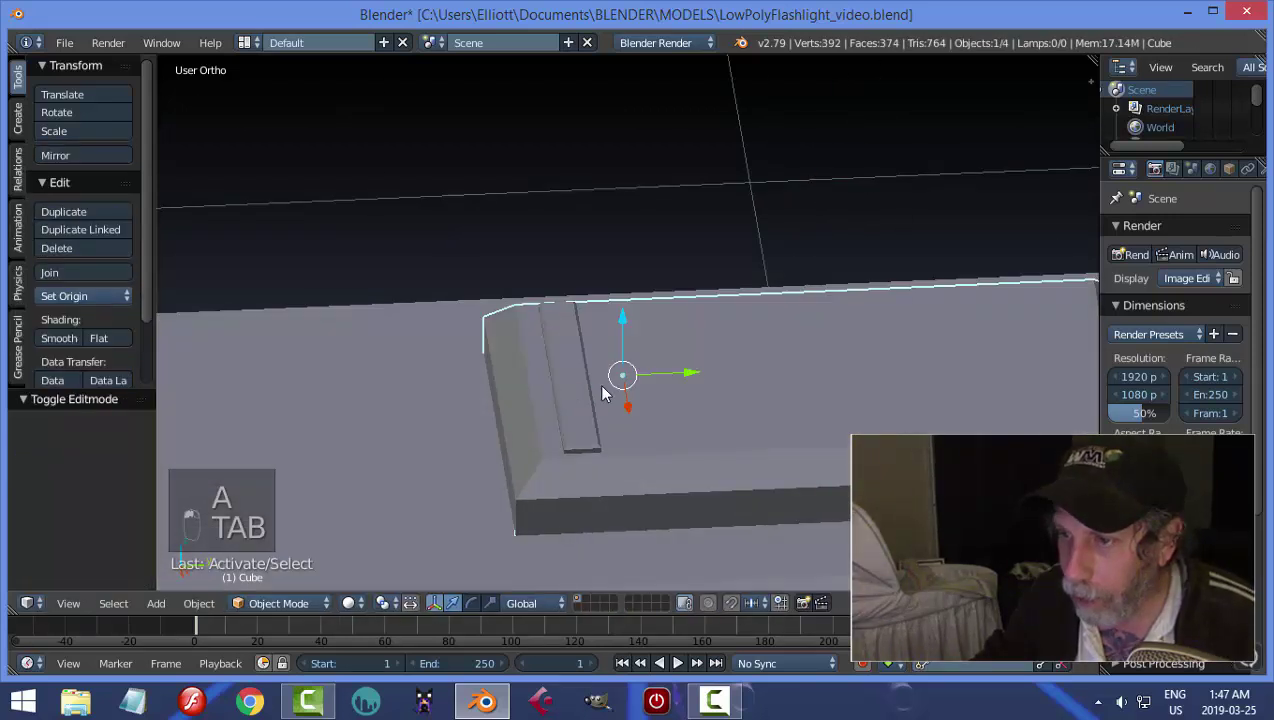
right_click(567, 378)
click(93, 296)
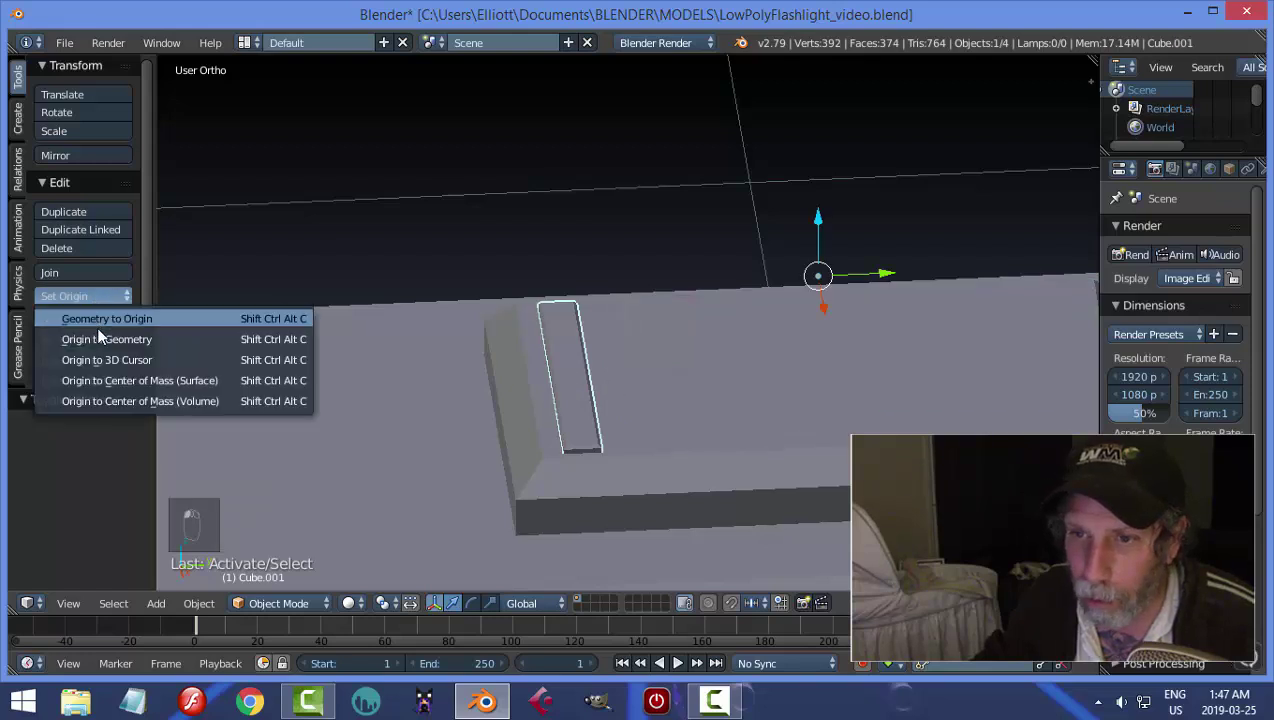
click(95, 337)
Scale the rib object to 0.975 along X
middle_drag(369, 343, 764, 373)
key(a)
right_click(669, 385)
key(s)
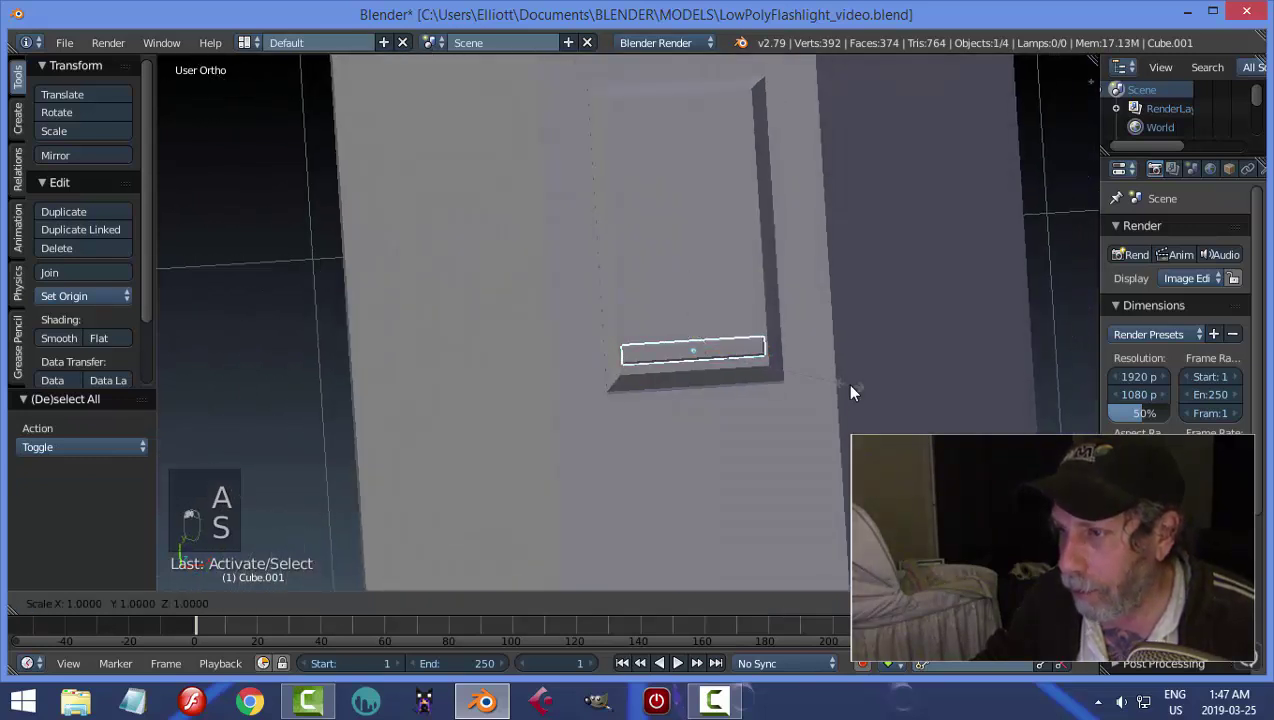
key(x)
click(842, 381)
middle_drag(842, 381, 755, 380)
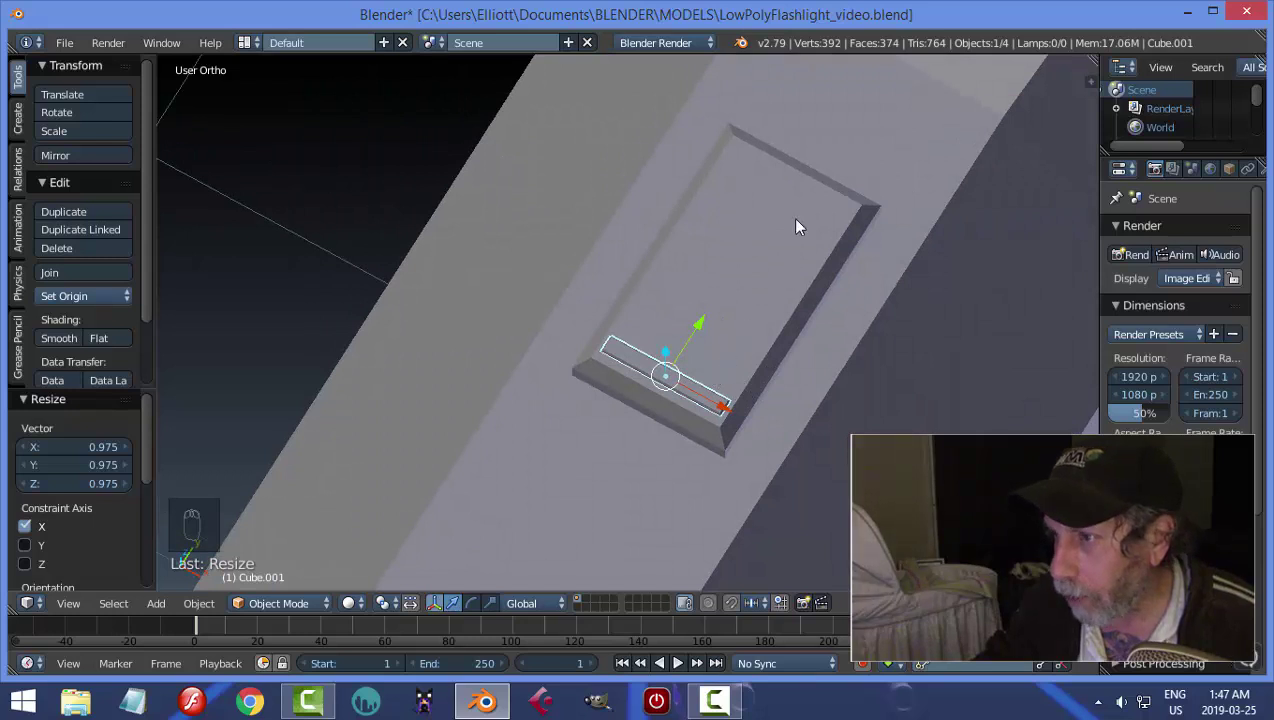
middle_drag(725, 273, 713, 316)
key(KP_7)
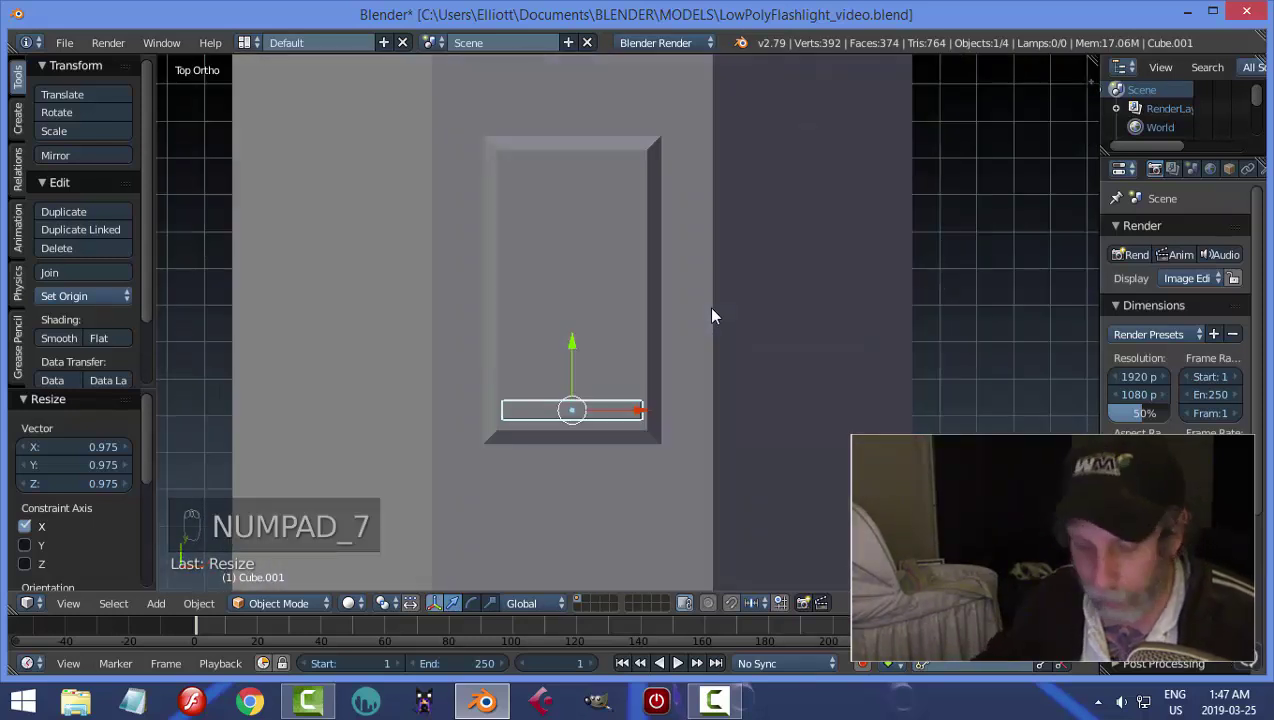
key(shift+d)
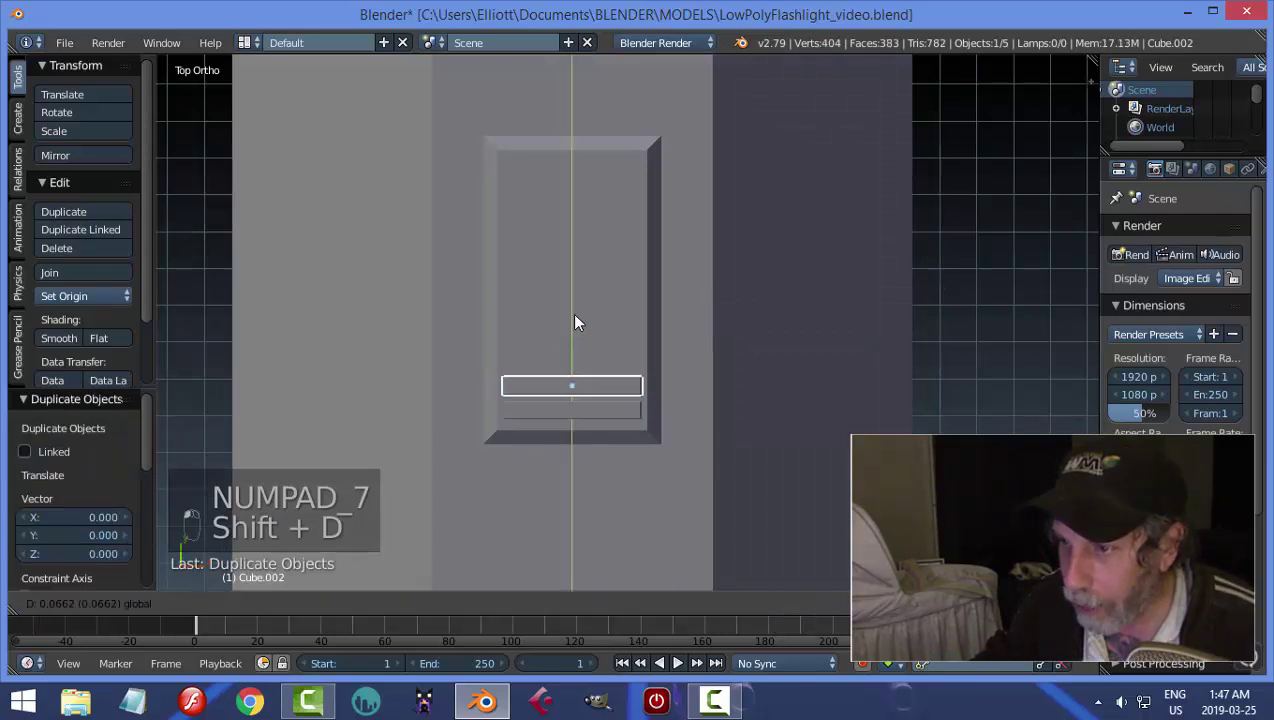
click(571, 313)
key(x)
click(686, 357)
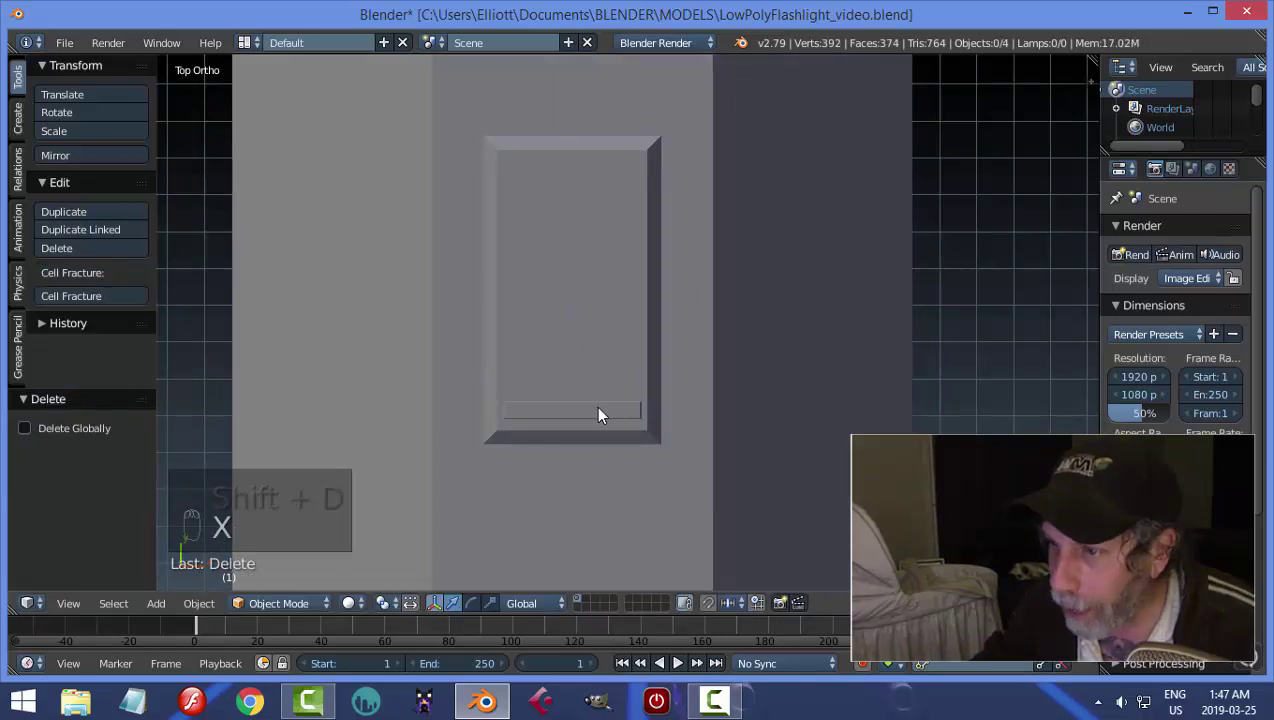
Select the rib on the switch base and add an Array modifier to it
right_click(596, 407)
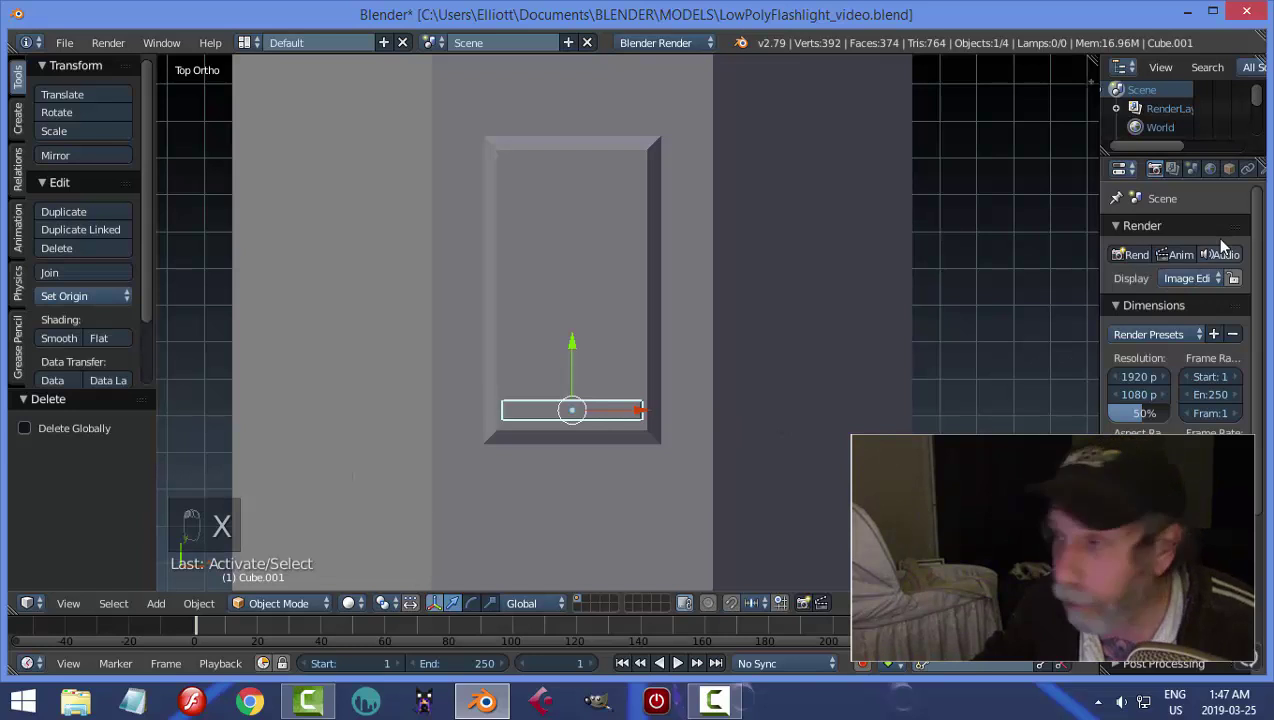
scroll(1230, 215, down, 1)
click(1230, 169)
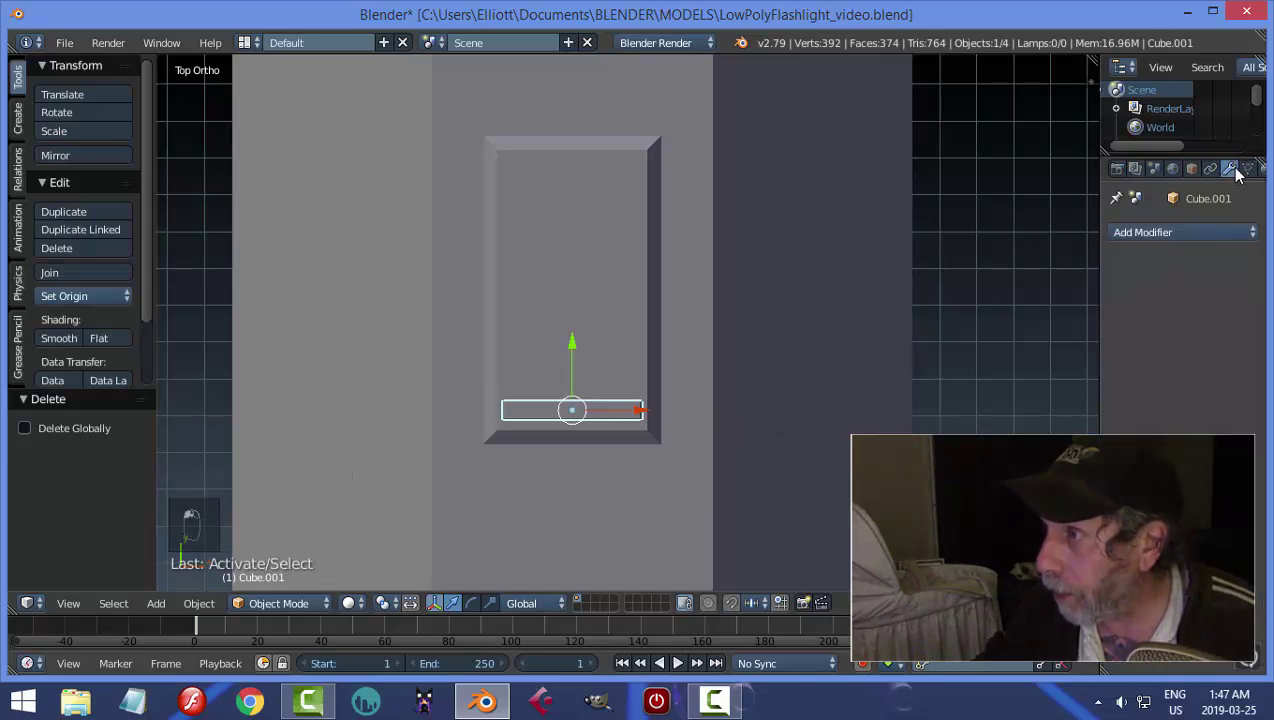
click(1143, 233)
click(876, 275)
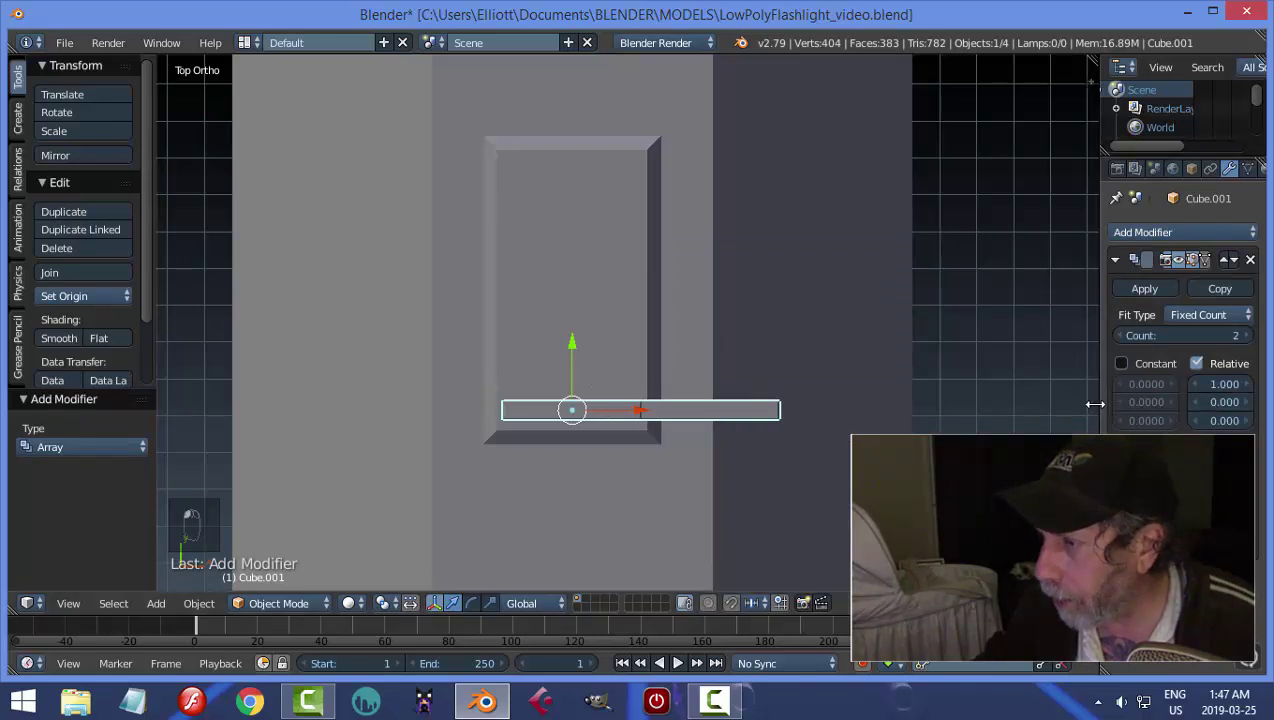
Set the array's relative offset to 1.5 in Y and 0 in X so the ribs repeat along the switch
drag(1100, 405, 1017, 404)
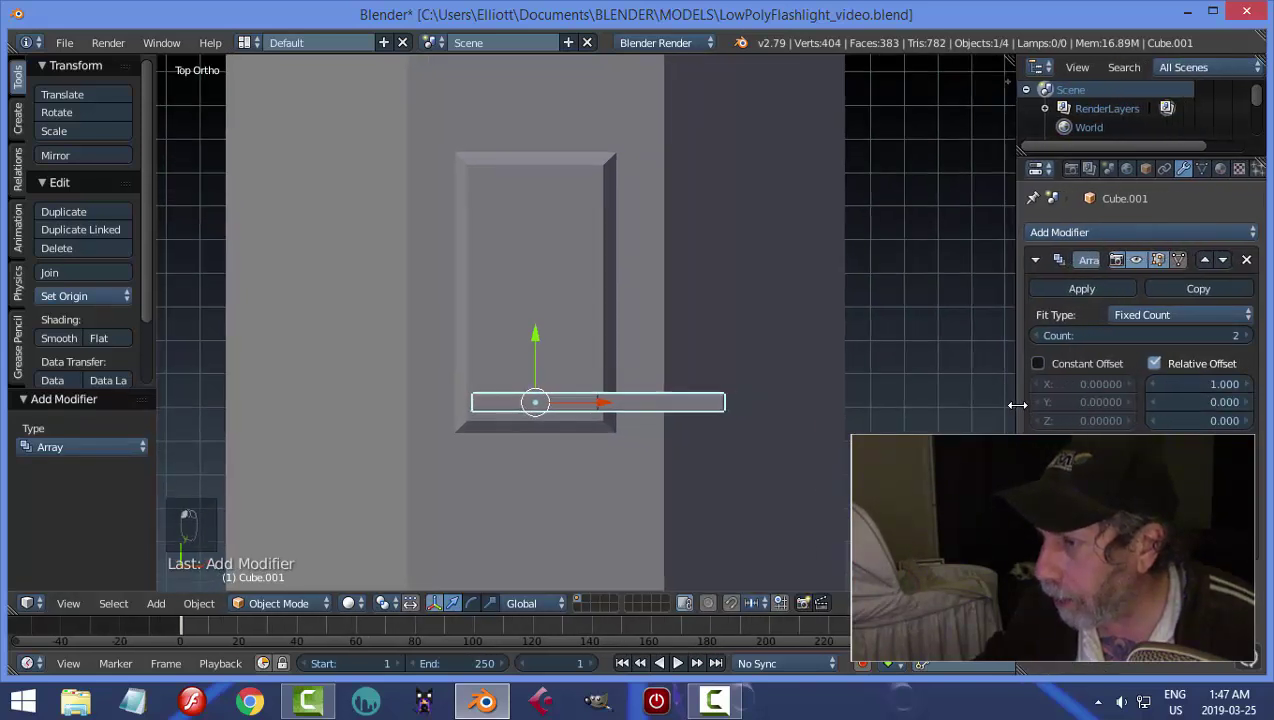
click(1206, 404)
text(1)
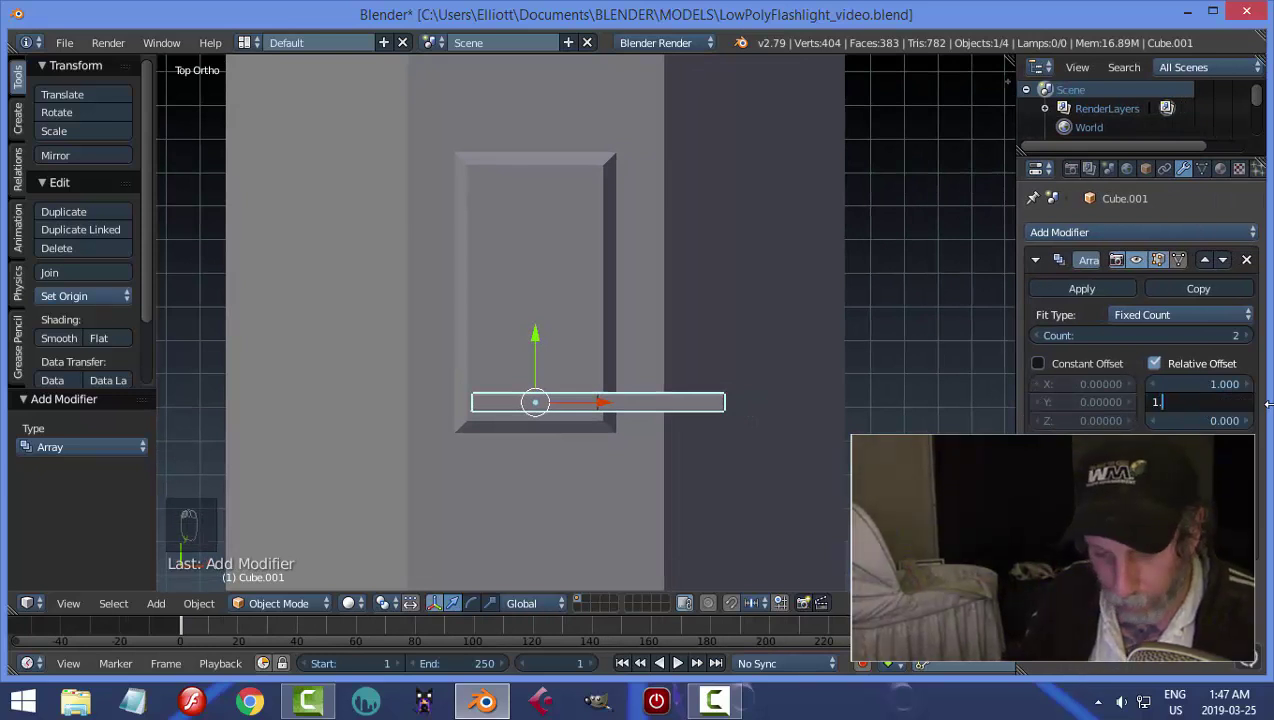
text(.5)
key(Return)
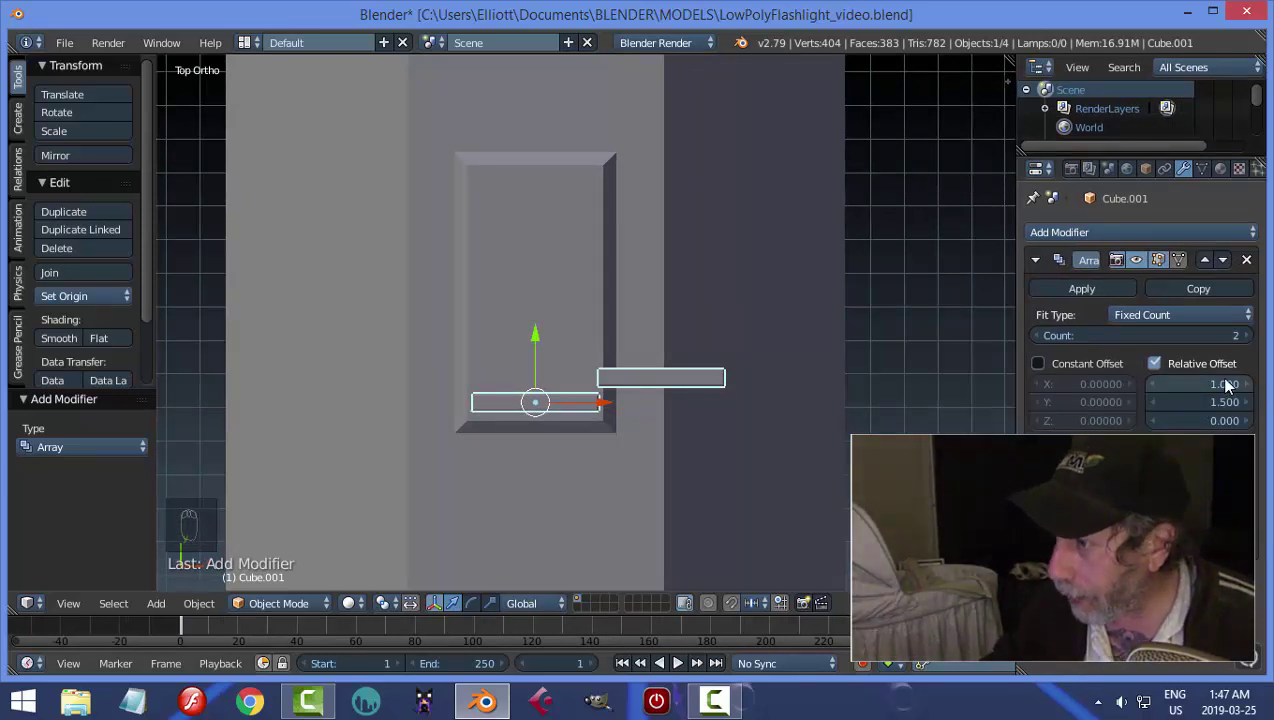
click(1228, 386)
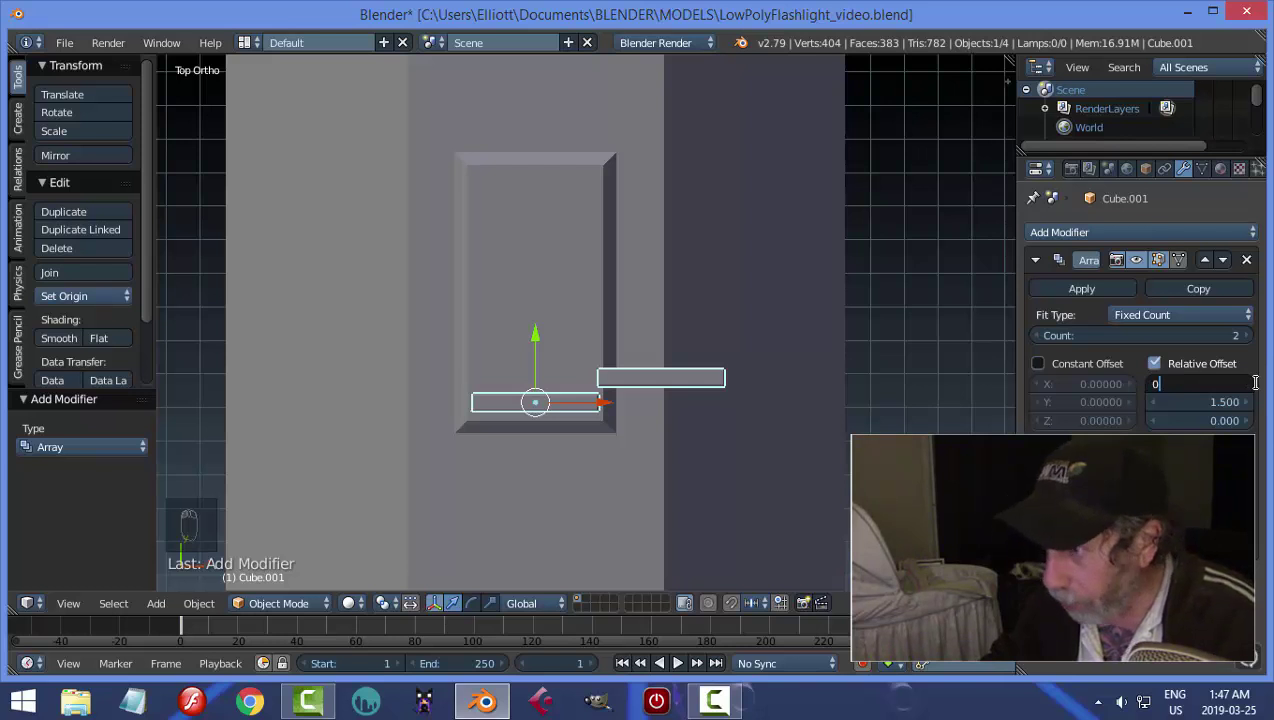
text(0)
key(Return)
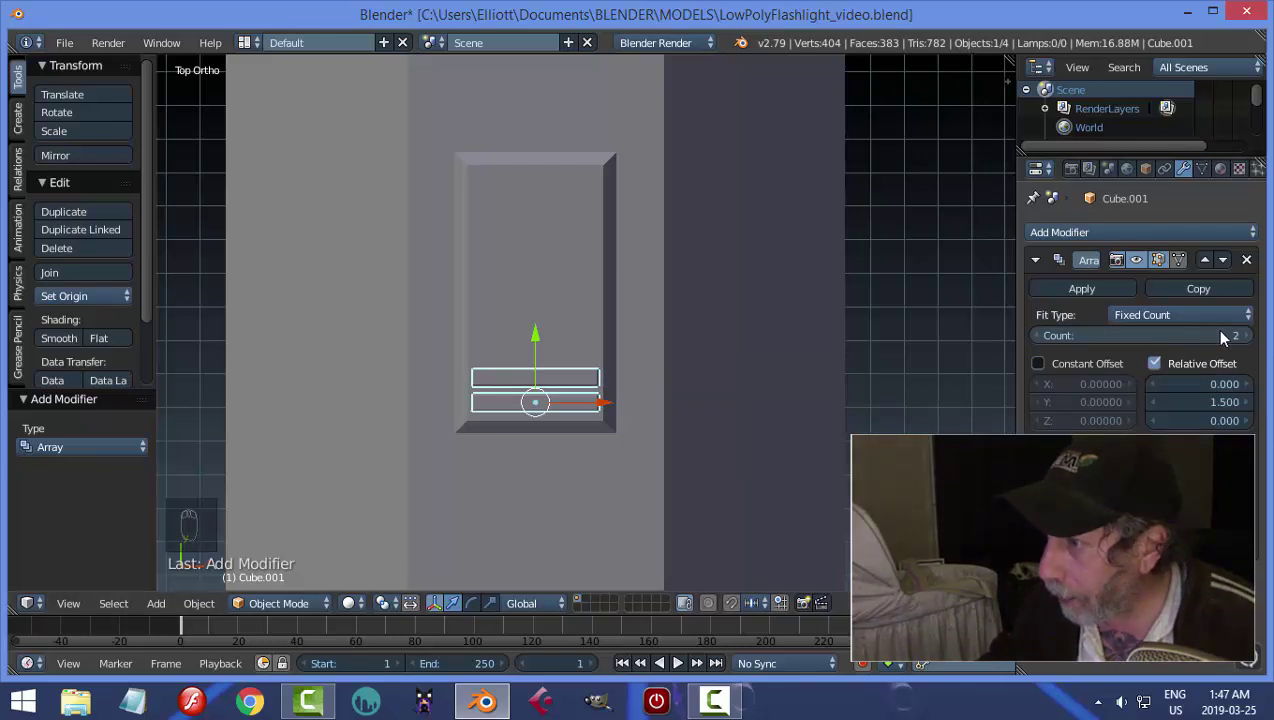
Raise the array count to 10 so the ribs fill the length of the switch base
click(1246, 336)
click(1246, 336)
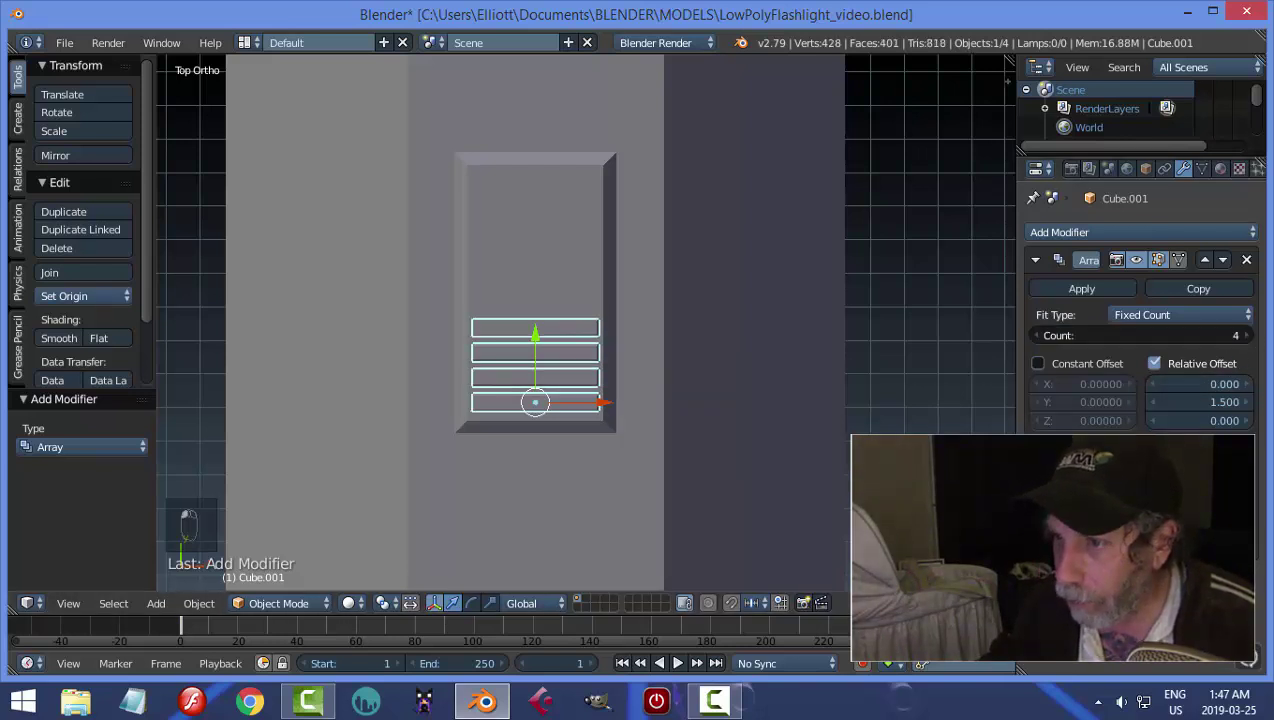
click(1246, 336)
click(1246, 336)
click(1246, 336)
click(1246, 336)
click(1246, 336)
click(1246, 336)
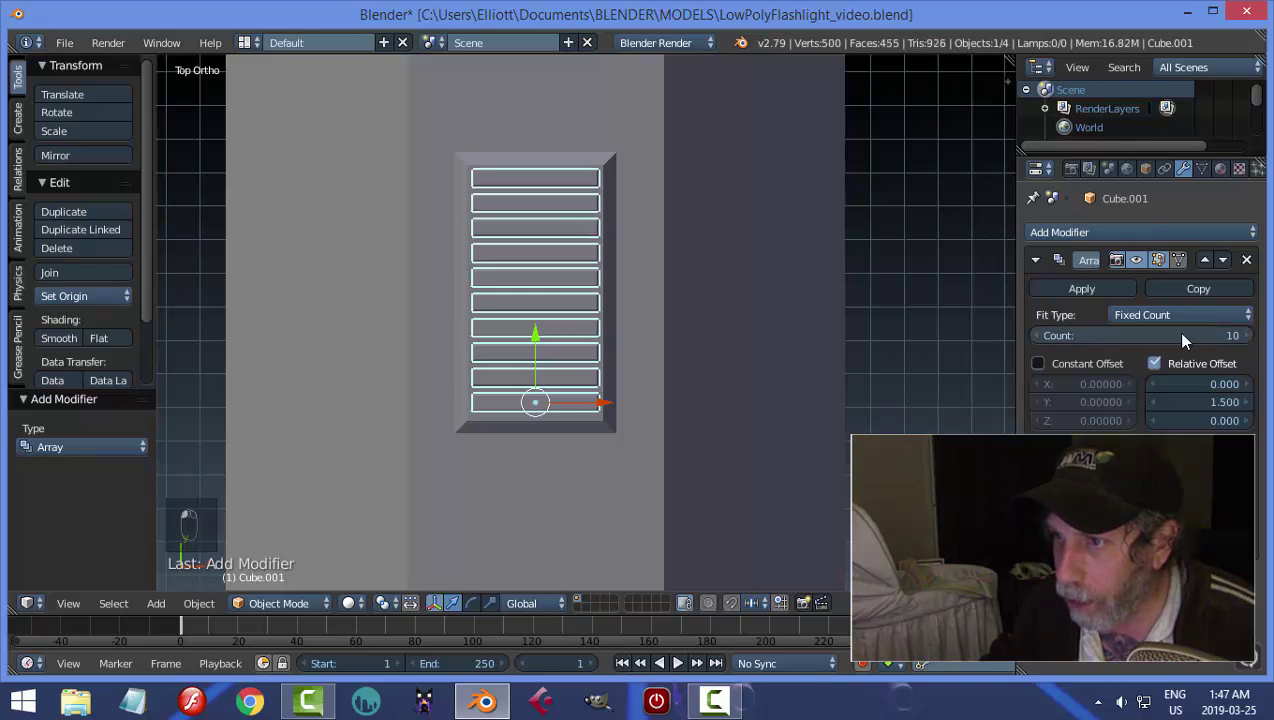
Move the arrayed ribs -0.008 along Y to centre them on the switch base and deselect them
drag(535, 343, 545, 350)
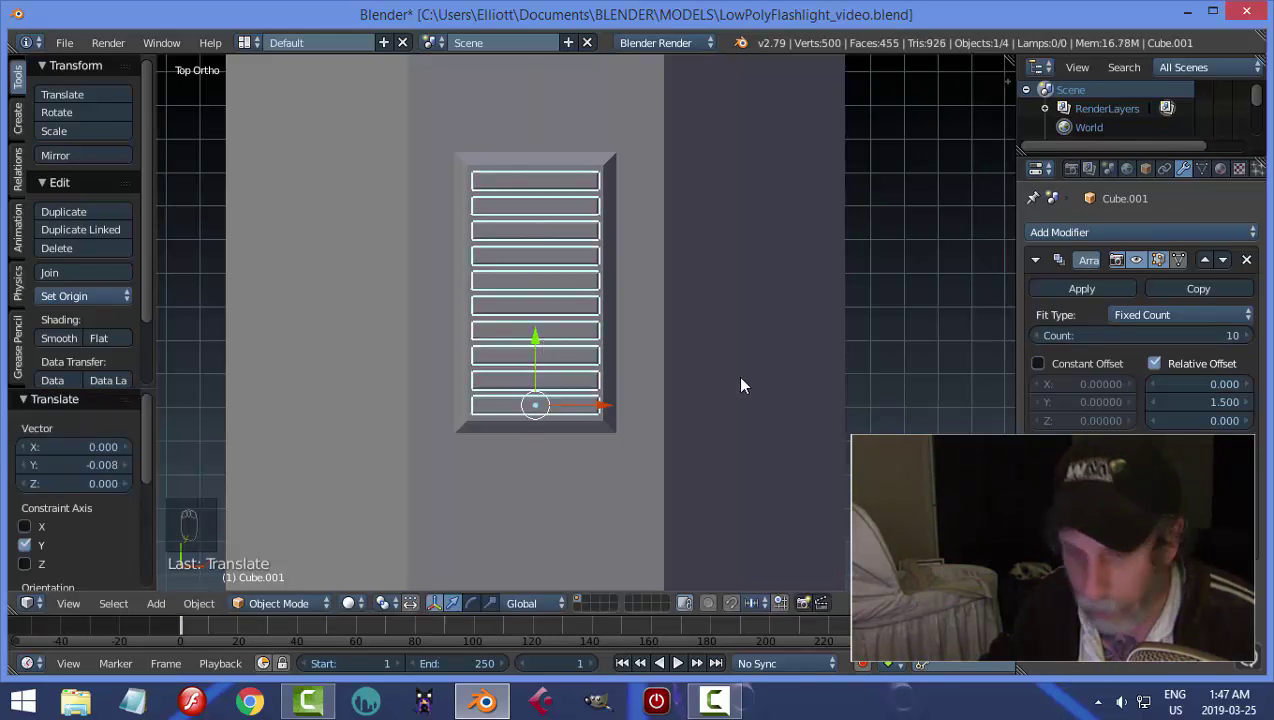
key(a)
scroll(754, 405, down, 4)
middle_drag(785, 437, 972, 323)
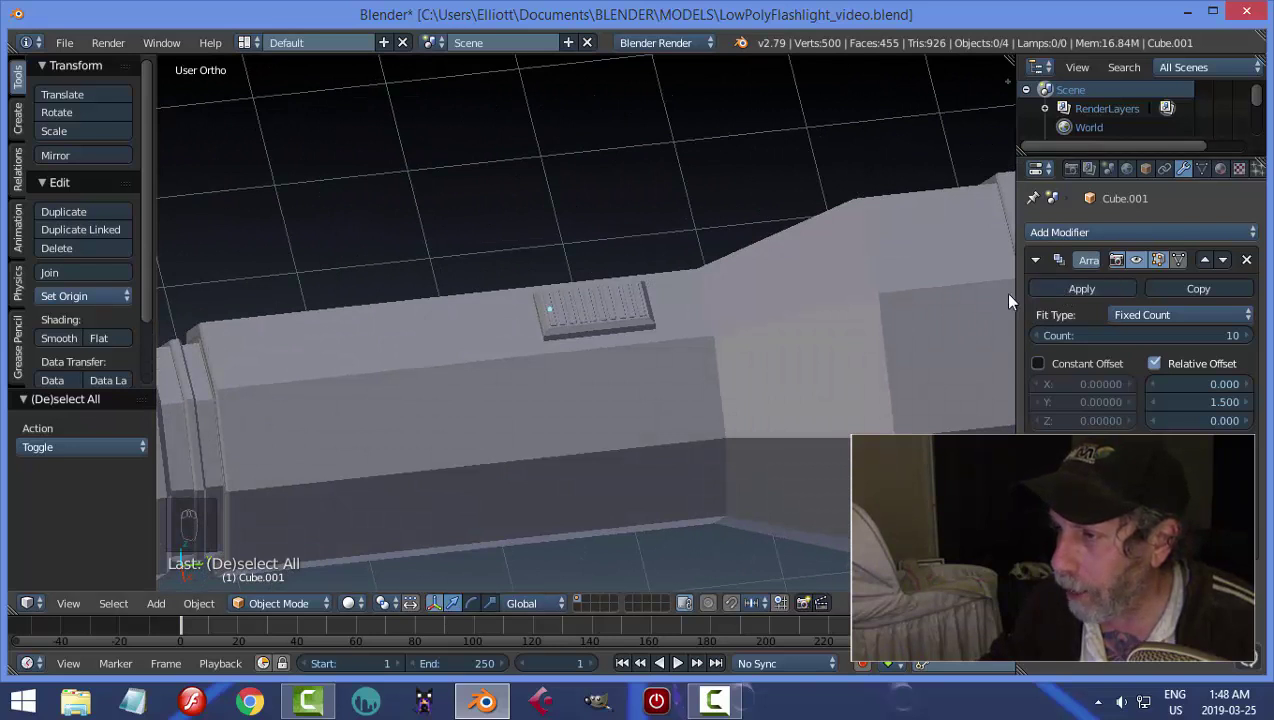
Widen the 3D view and apply the ribs' Array modifier
drag(1016, 302, 1073, 313)
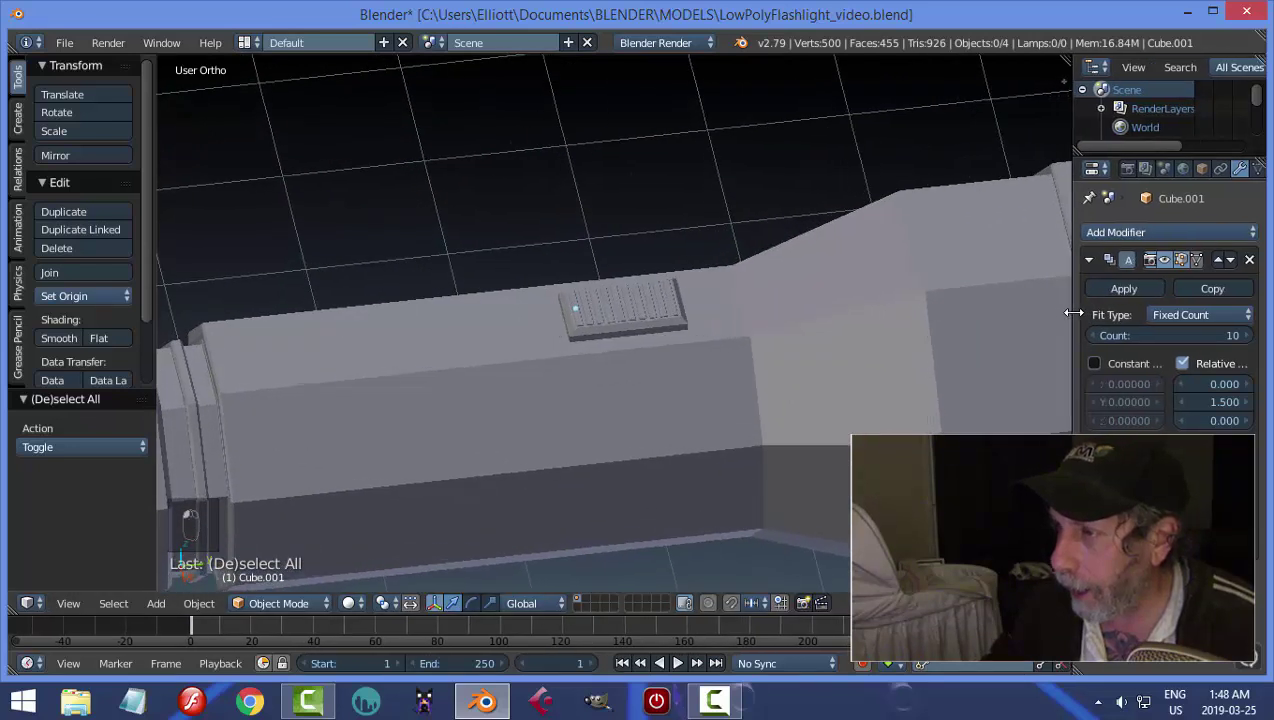
click(1124, 289)
scroll(680, 358, up, 4)
Join the ribs with the switch base into one object and save the file over the existing one
right_click(657, 305)
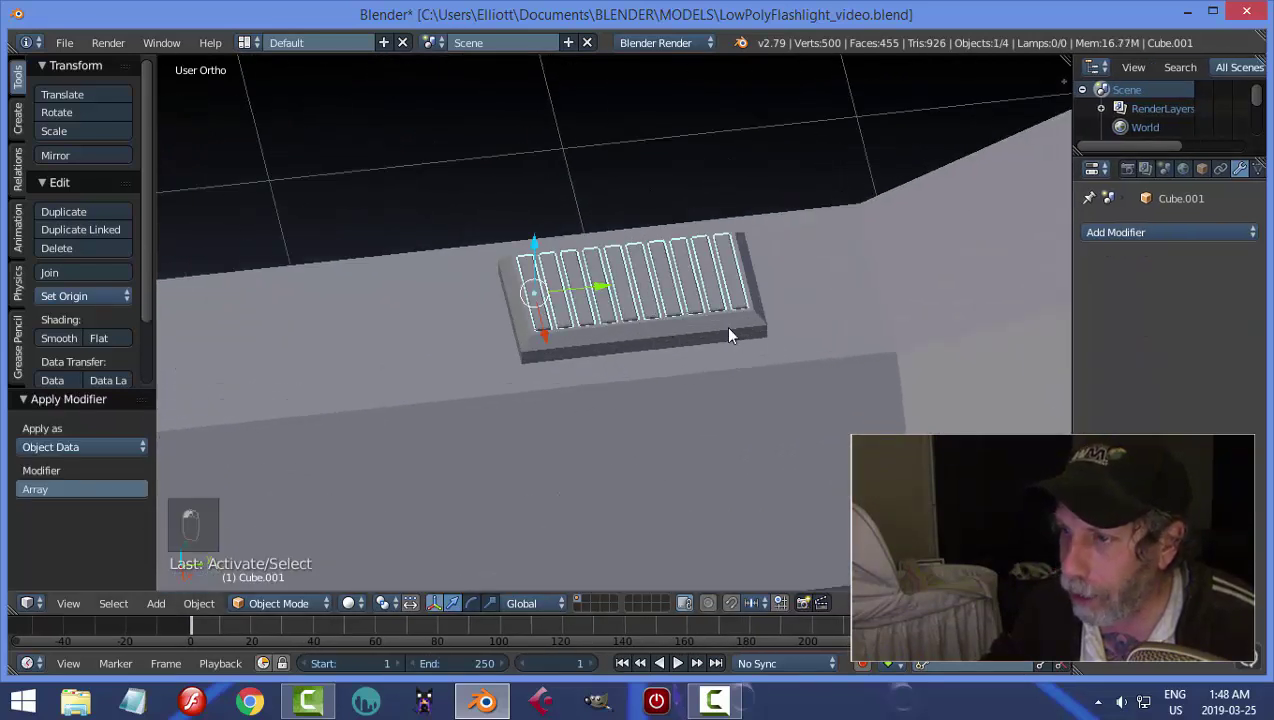
shift+right_click(621, 342)
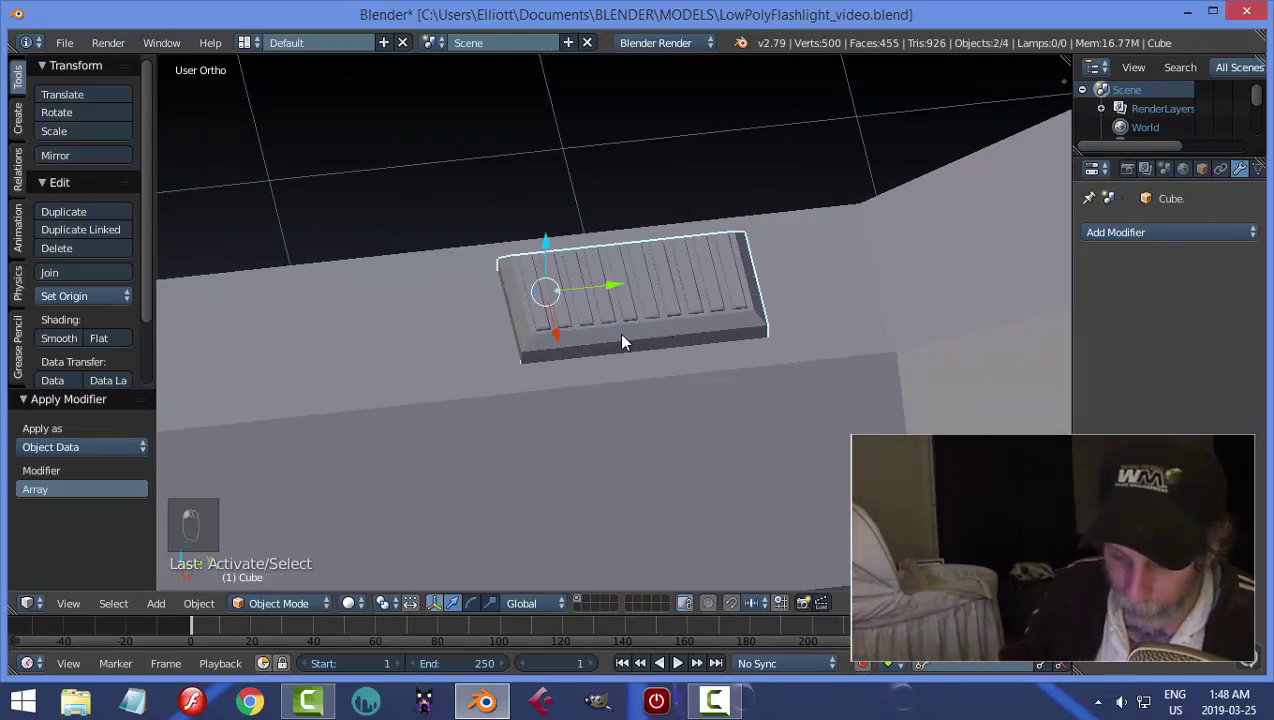
key(ctrl+j)
key(a)
scroll(605, 352, down, 5)
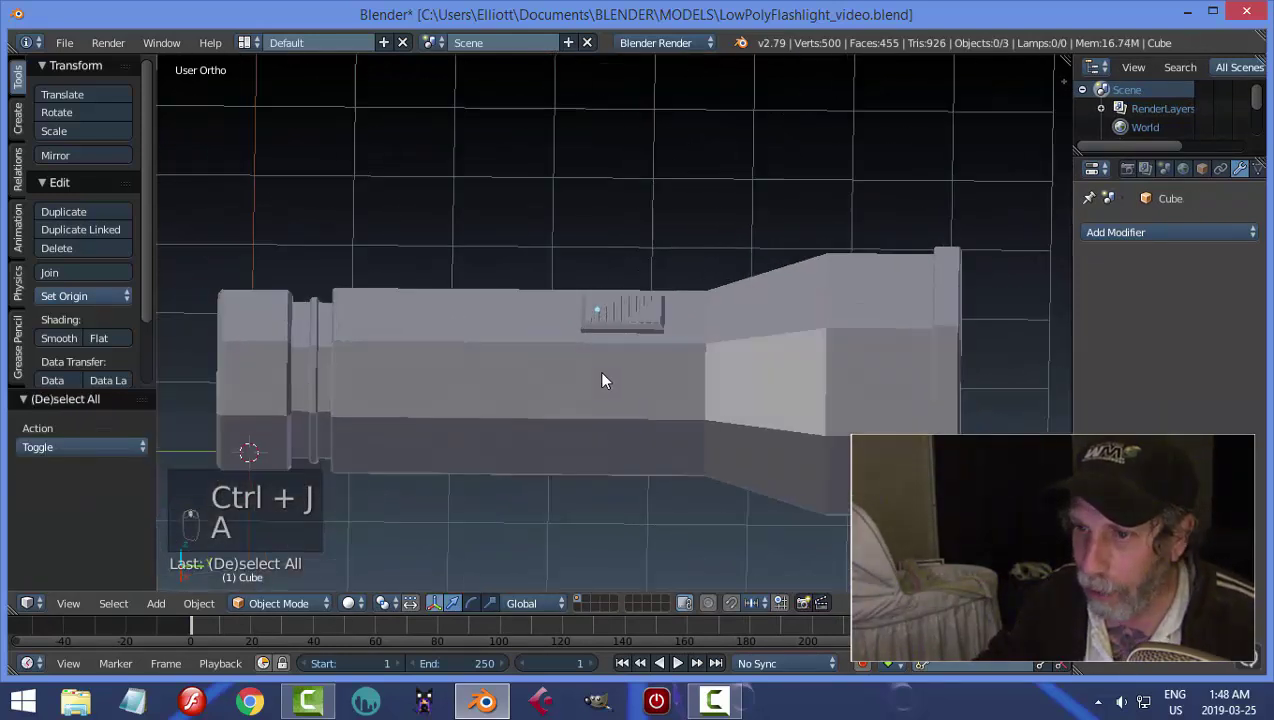
key(ctrl+s)
click(603, 350)
Move the ribbed end cap slightly away from the barrel along Y and deselect it
middle_drag(378, 415, 520, 332)
right_click(464, 320)
key(g)
key(y)
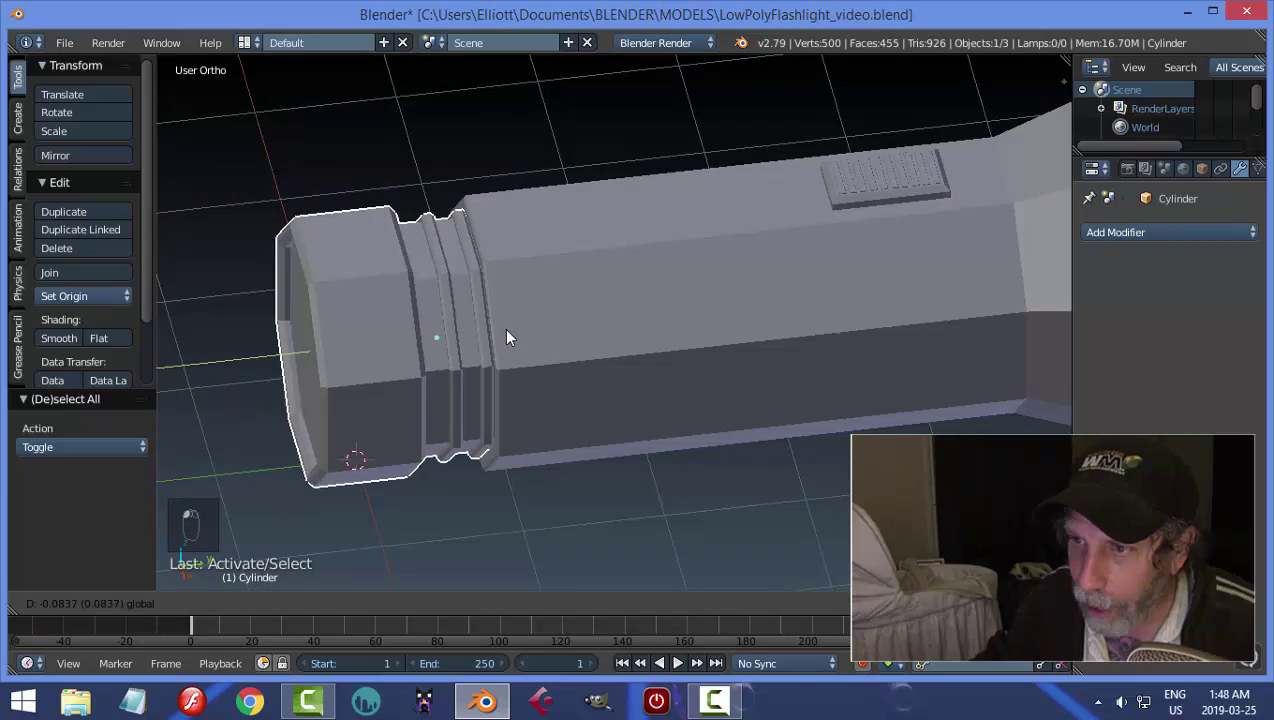
click(500, 326)
key(a)
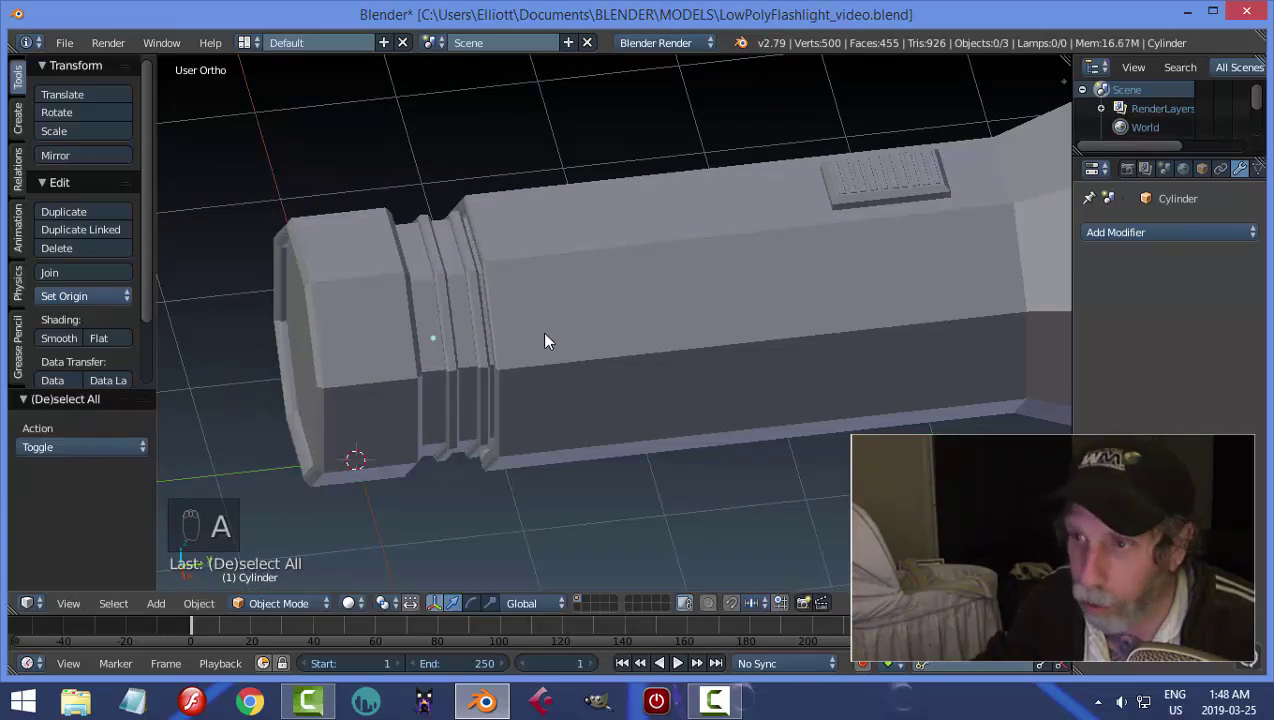
middle_drag(545, 341, 511, 354)
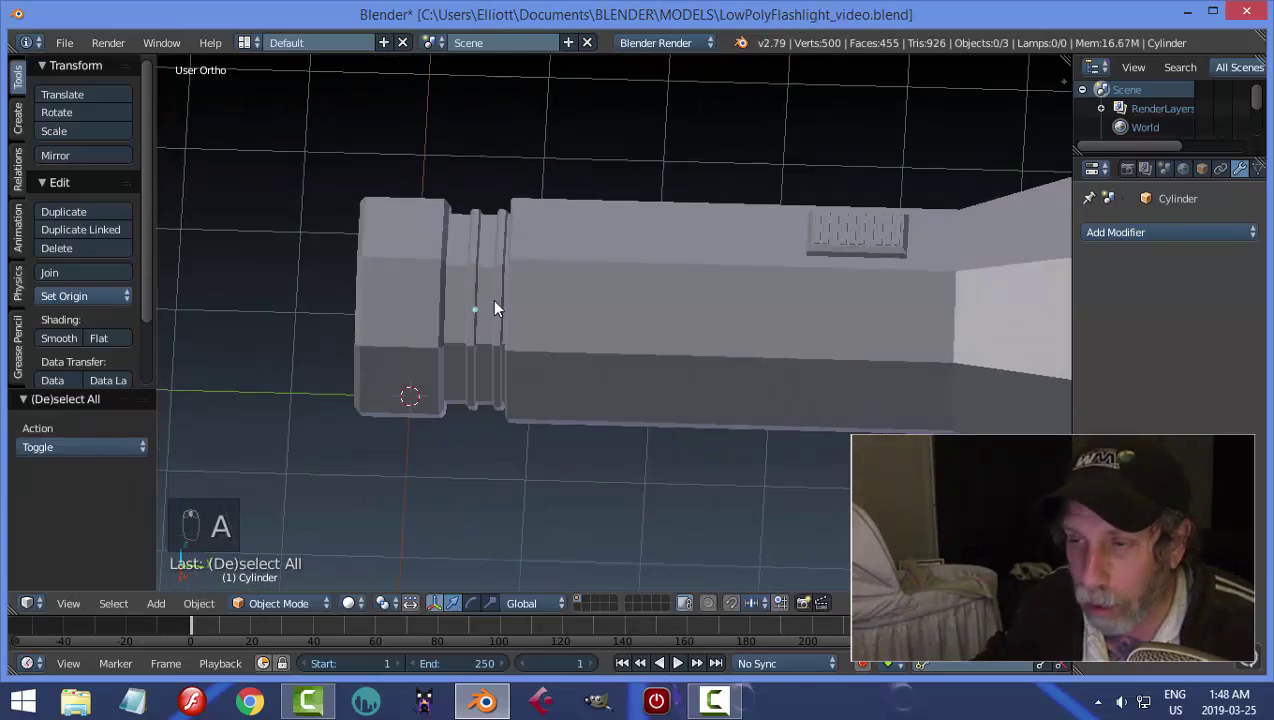
Nudge the switch slightly along Z on the barrel and save the file
middle_drag(550, 335, 678, 327)
scroll(678, 327, up, 3)
right_click(516, 263)
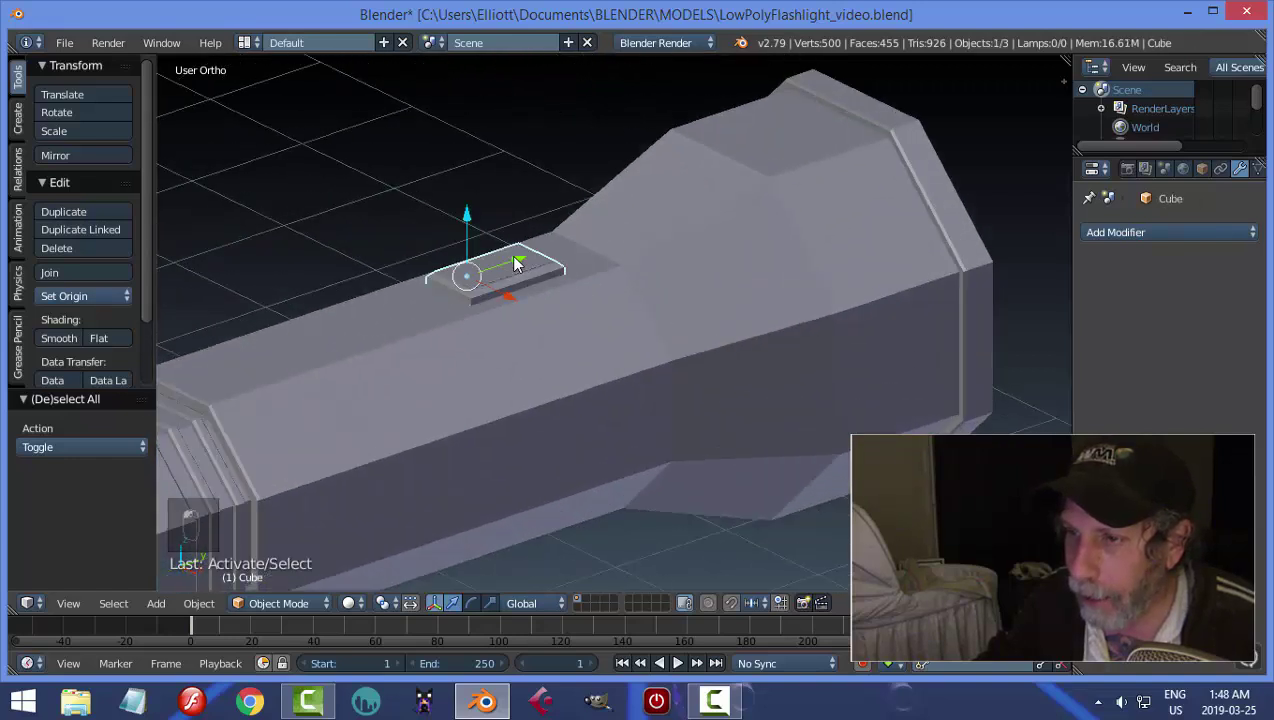
drag(473, 228, 472, 228)
key(a)
scroll(647, 322, down, 3)
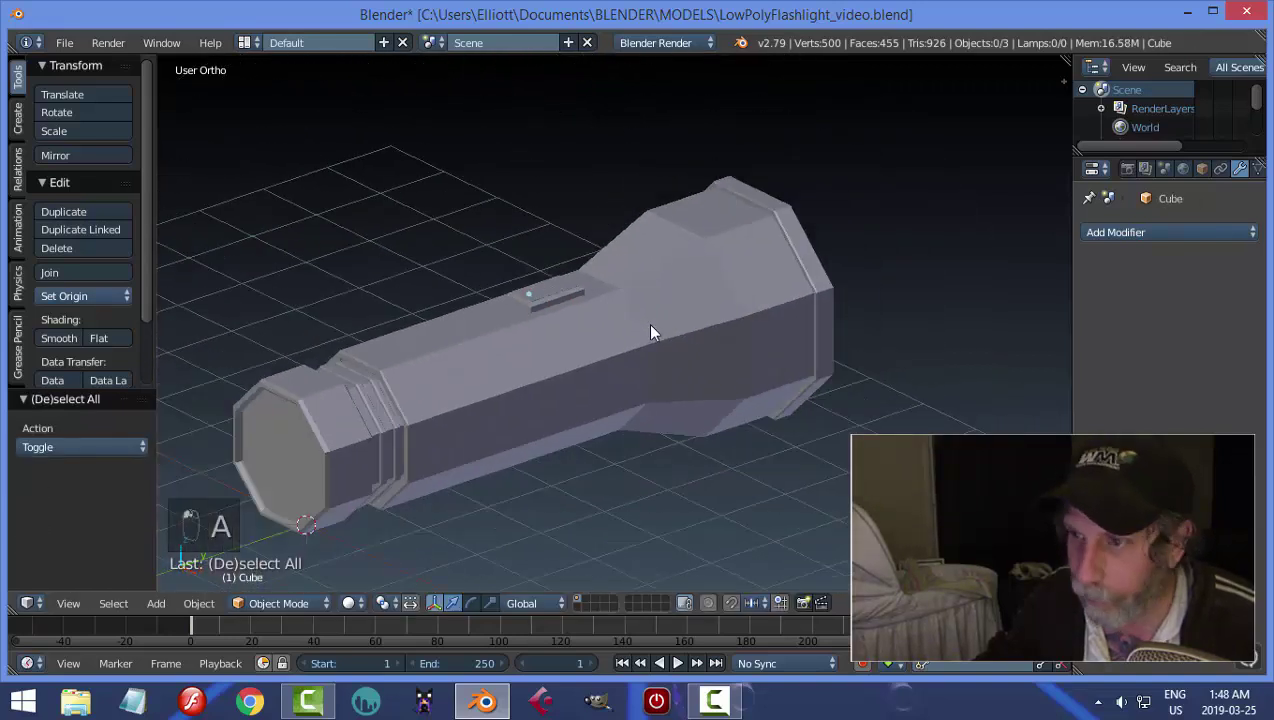
middle_drag(647, 322, 606, 340)
key(ctrl+s)
middle_drag(606, 406, 711, 404)
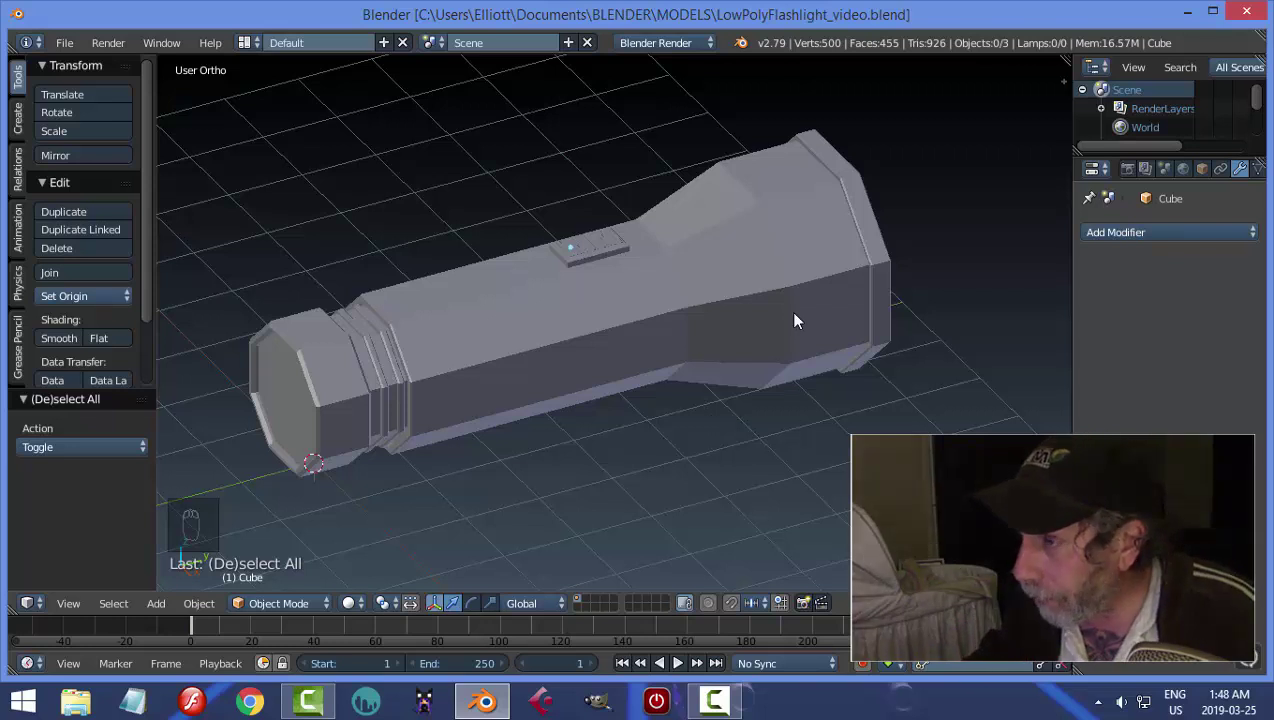
Select the flashlight's barrel and head object and create a new material for it
right_click(760, 297)
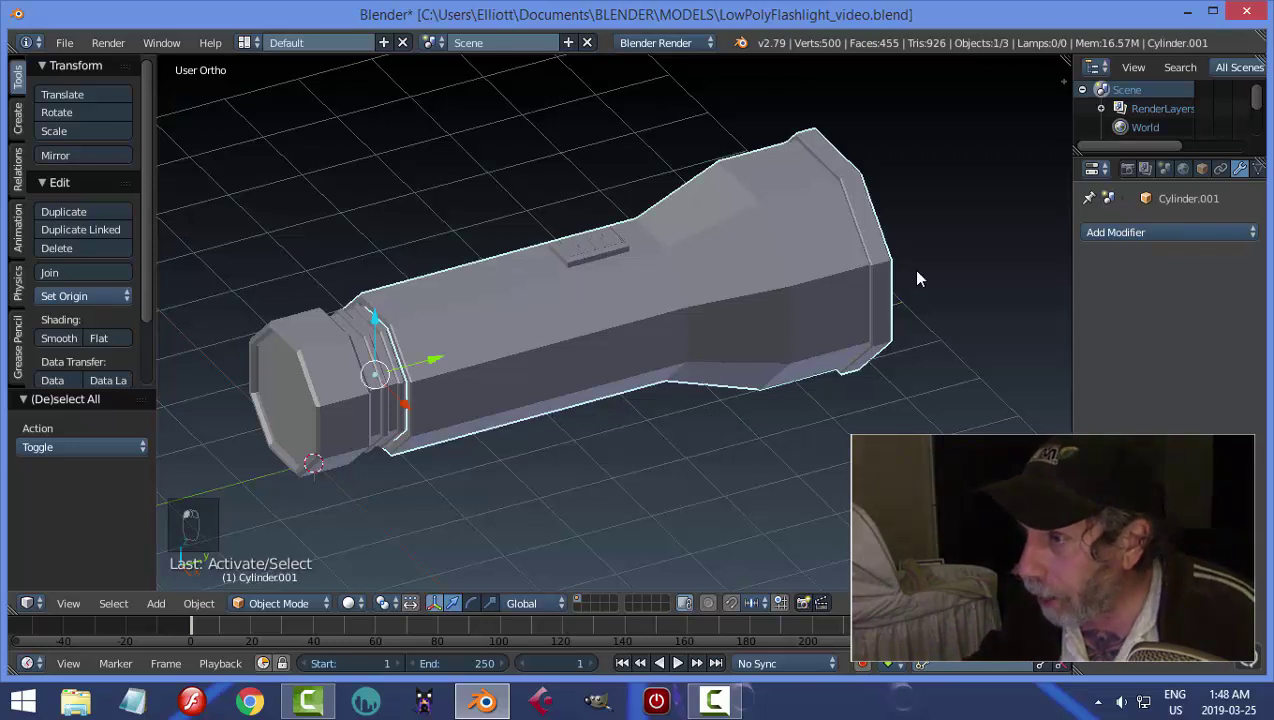
scroll(1228, 172, down, 2)
click(1239, 170)
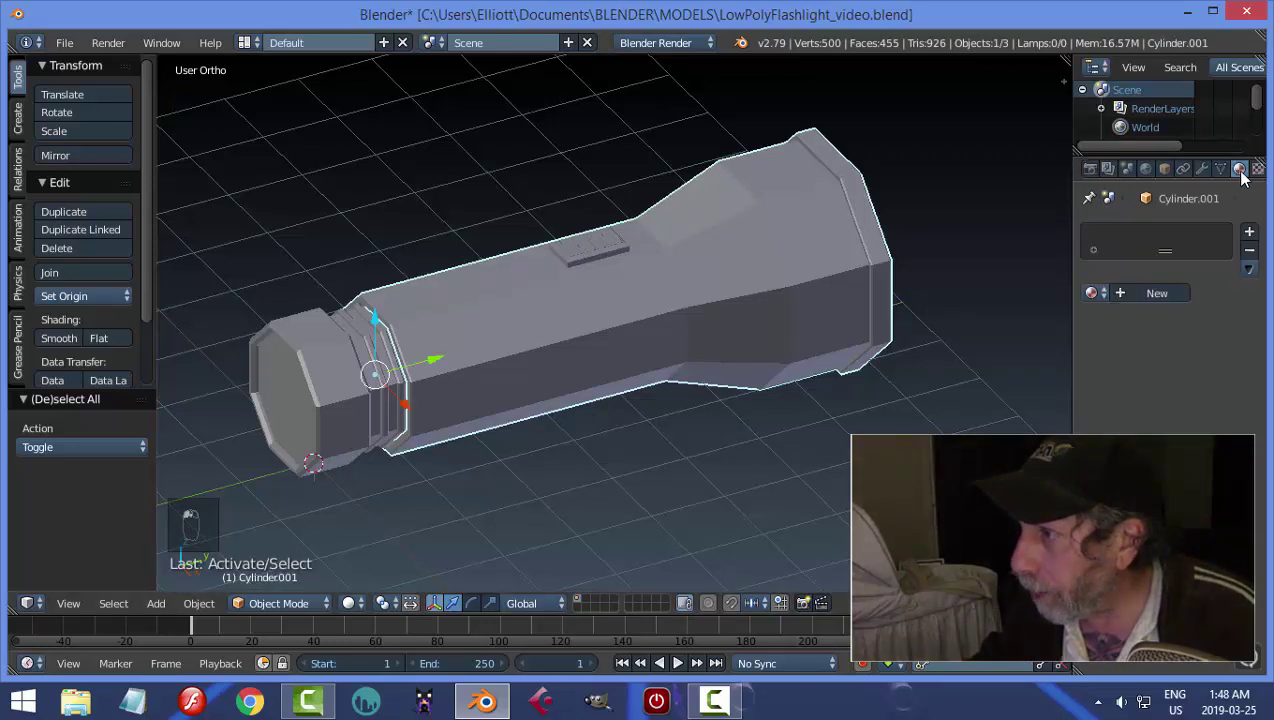
click(1130, 291)
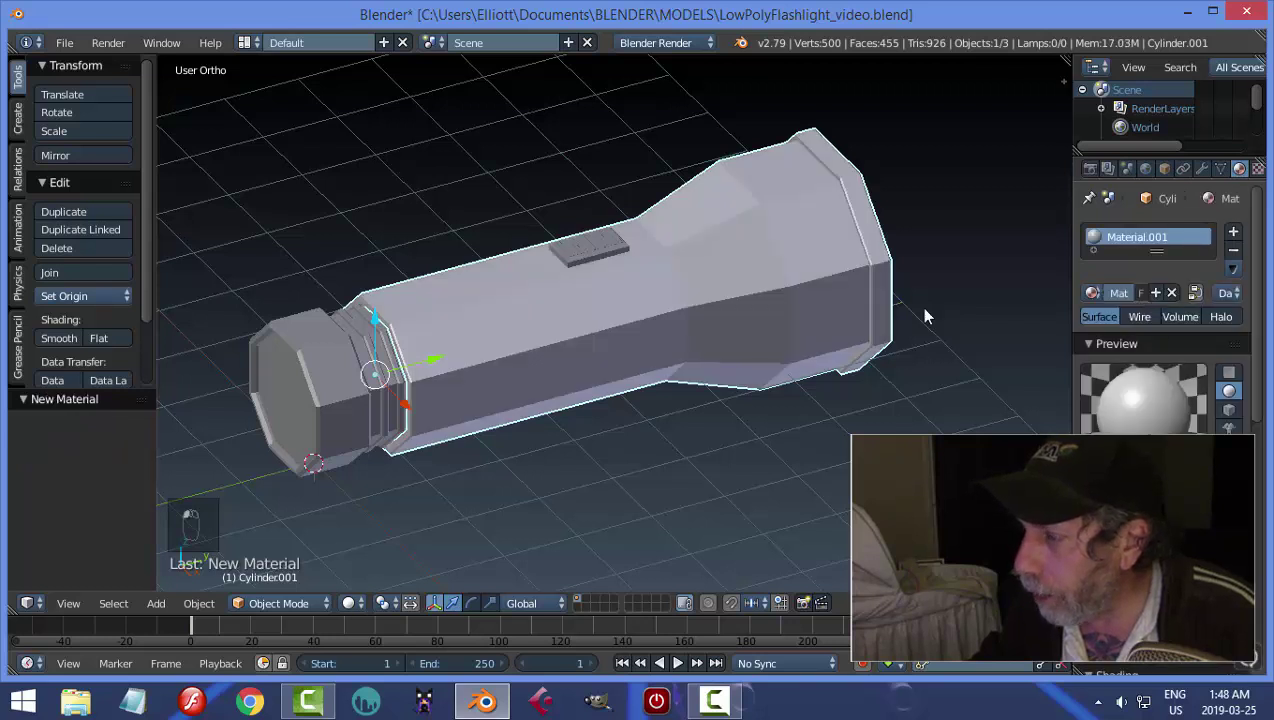
Switch the render engine to Cycles Render and enable nodes for the barrel material
click(685, 44)
click(663, 104)
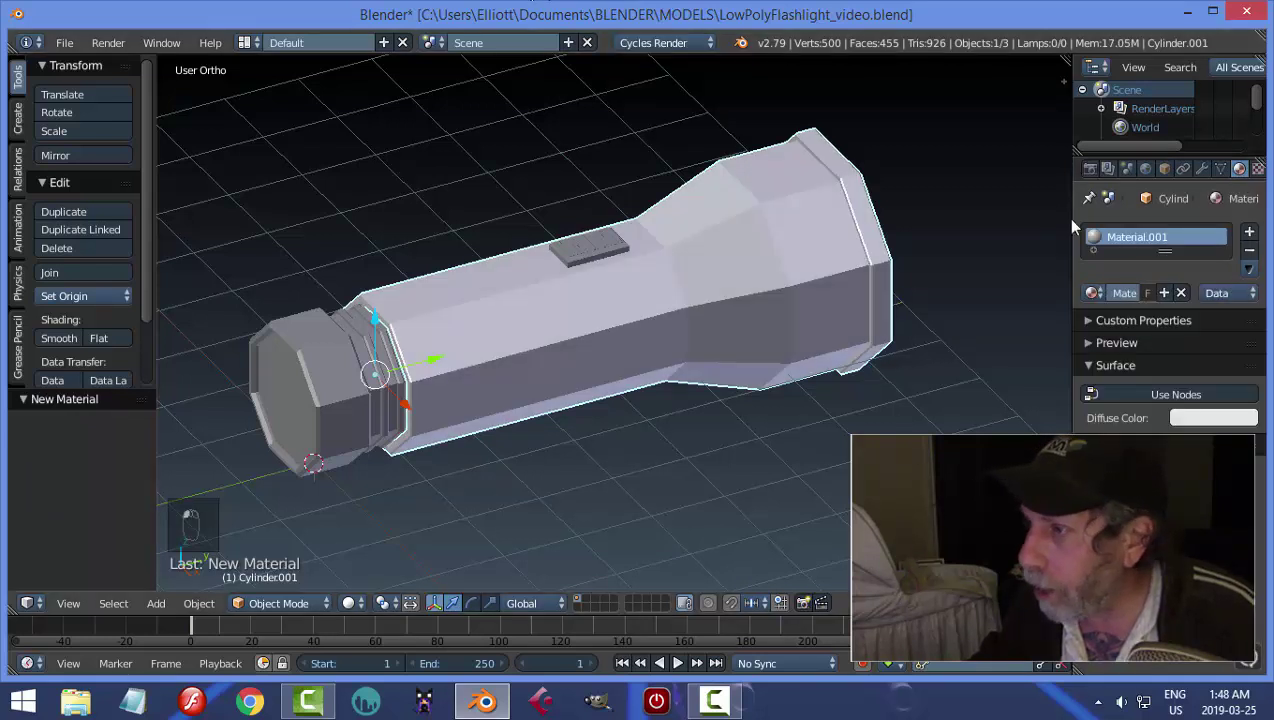
click(1188, 396)
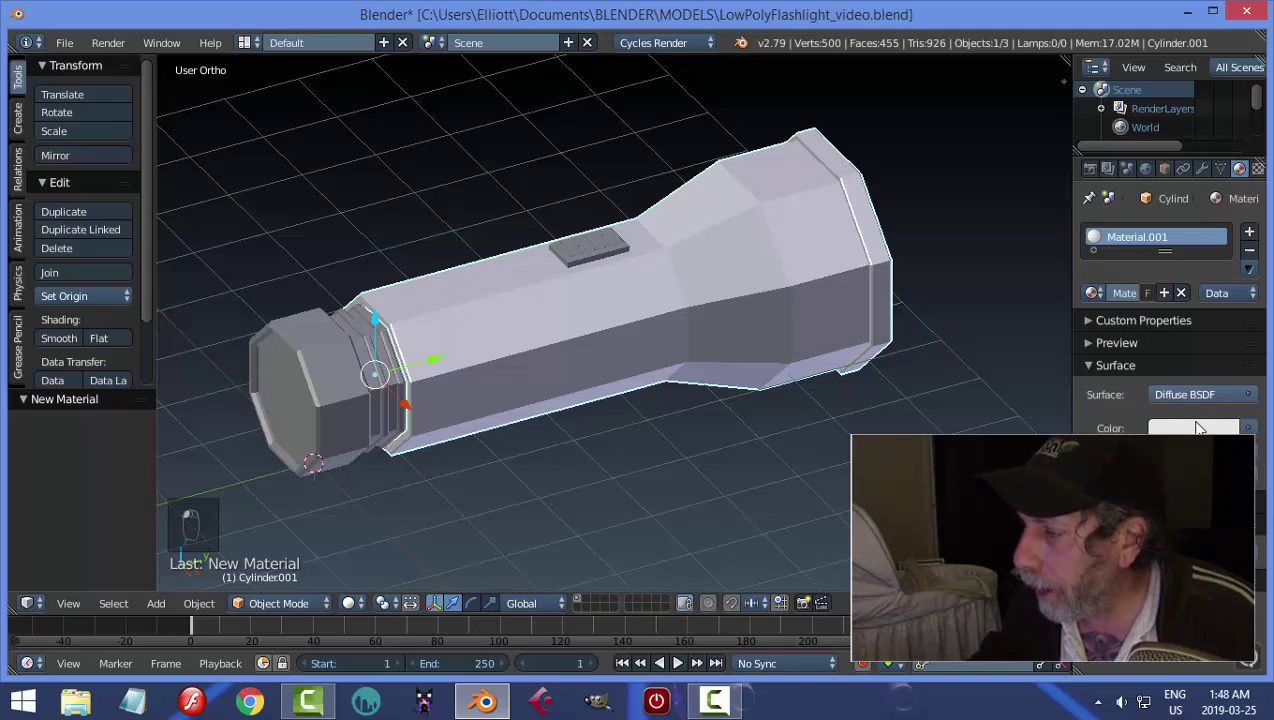
Darken the barrel material's diffuse color to near black
click(1181, 432)
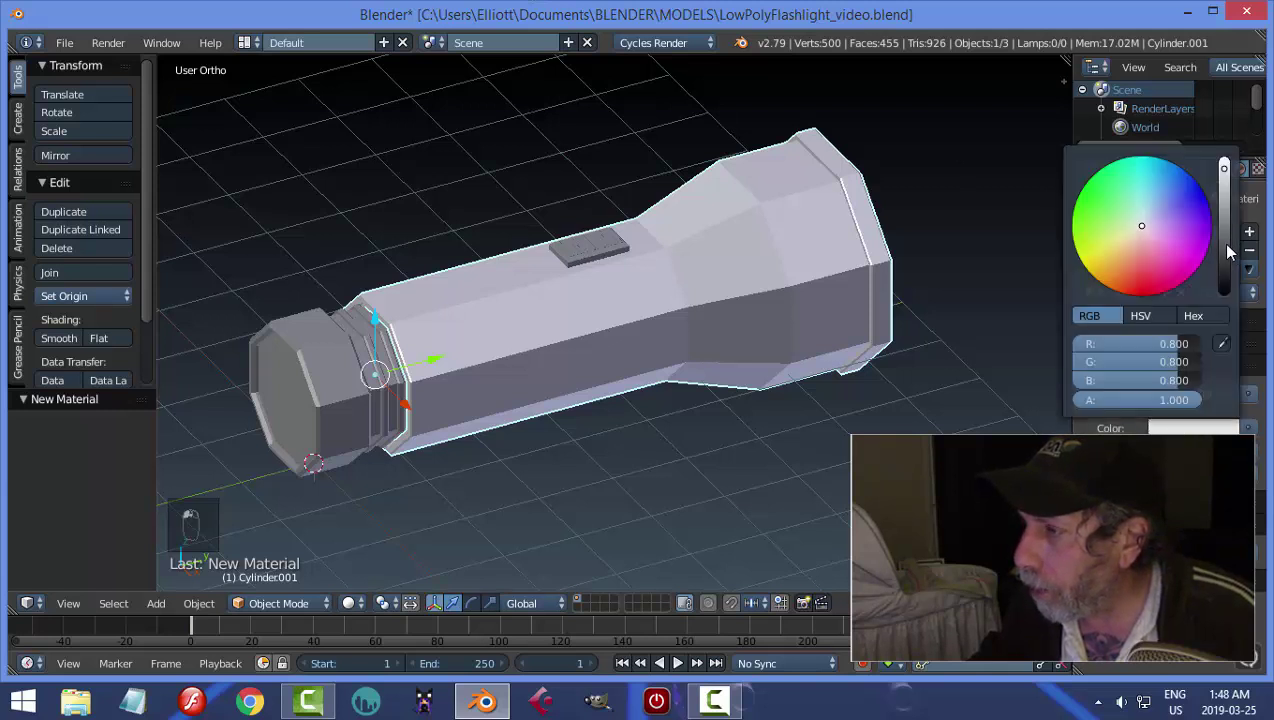
drag(1224, 255, 1224, 288)
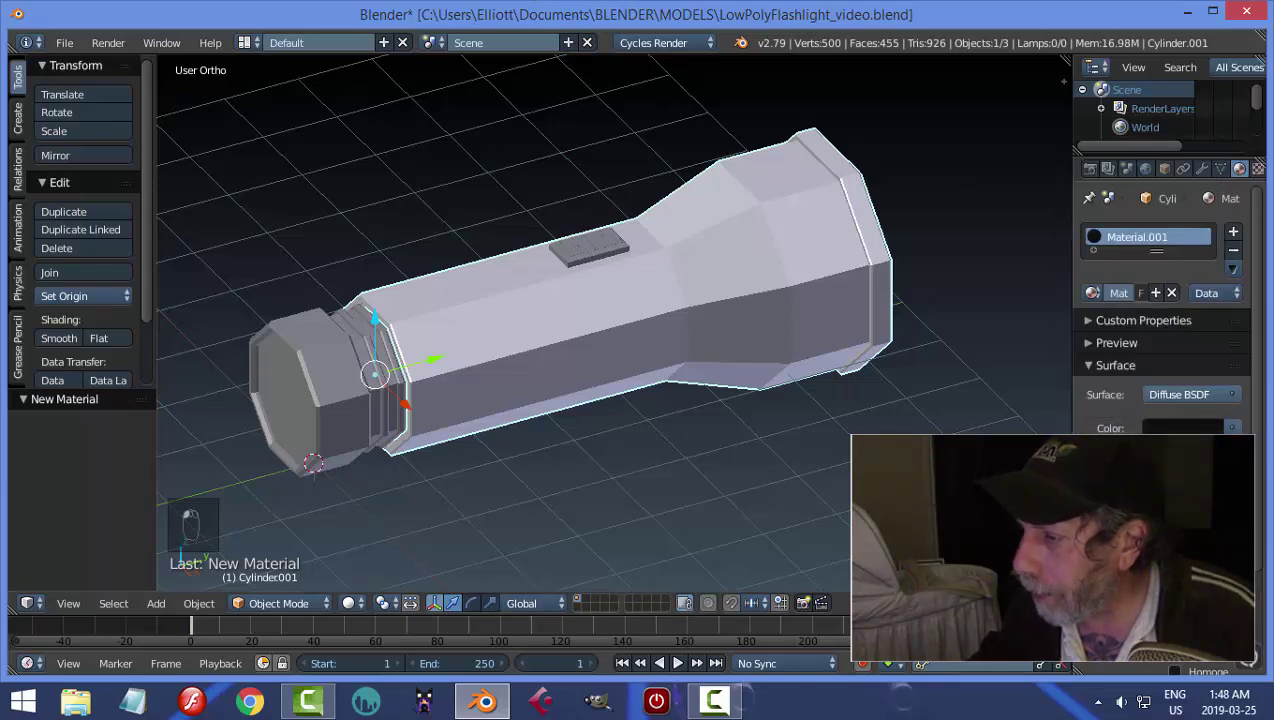
scroll(1160, 300, down, 4)
click(1183, 300)
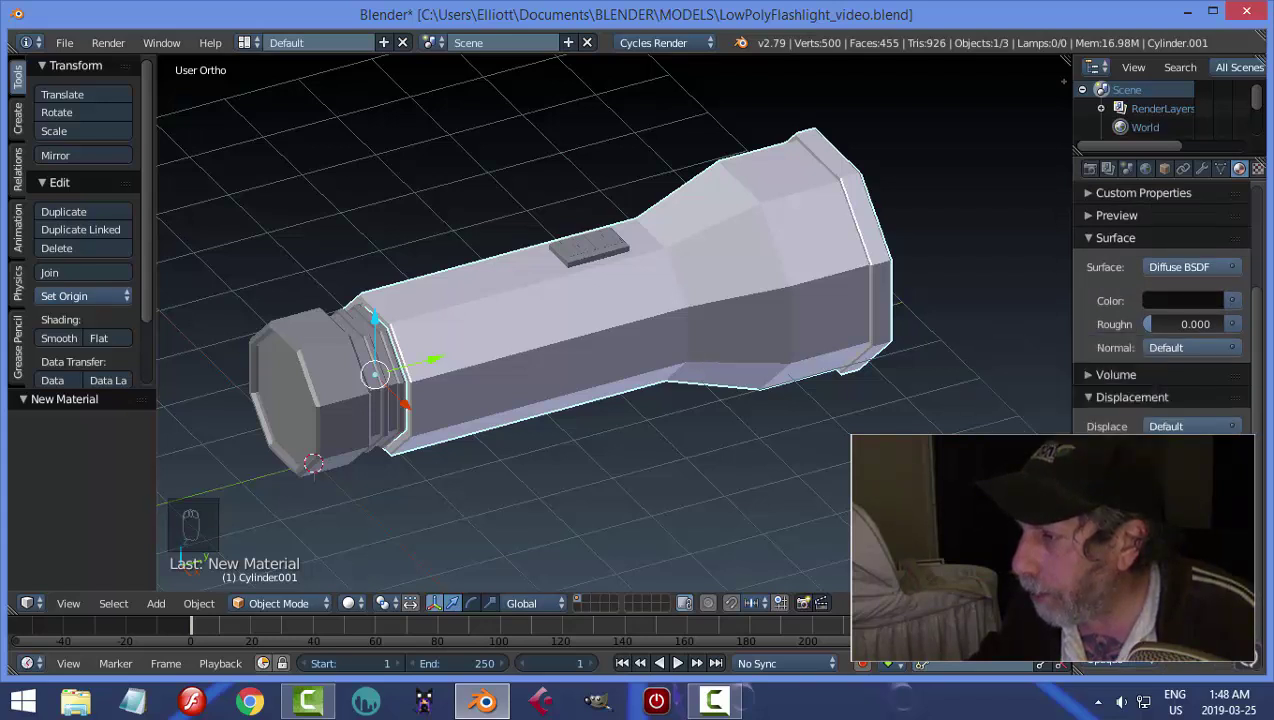
Select the end cap and assign it the existing black Material.001
mouse_move(768, 387)
middle_down()
mouse_move(641, 337)
mouse_move(806, 373)
mouse_move(600, 340)
middle_up()
right_click(487, 328)
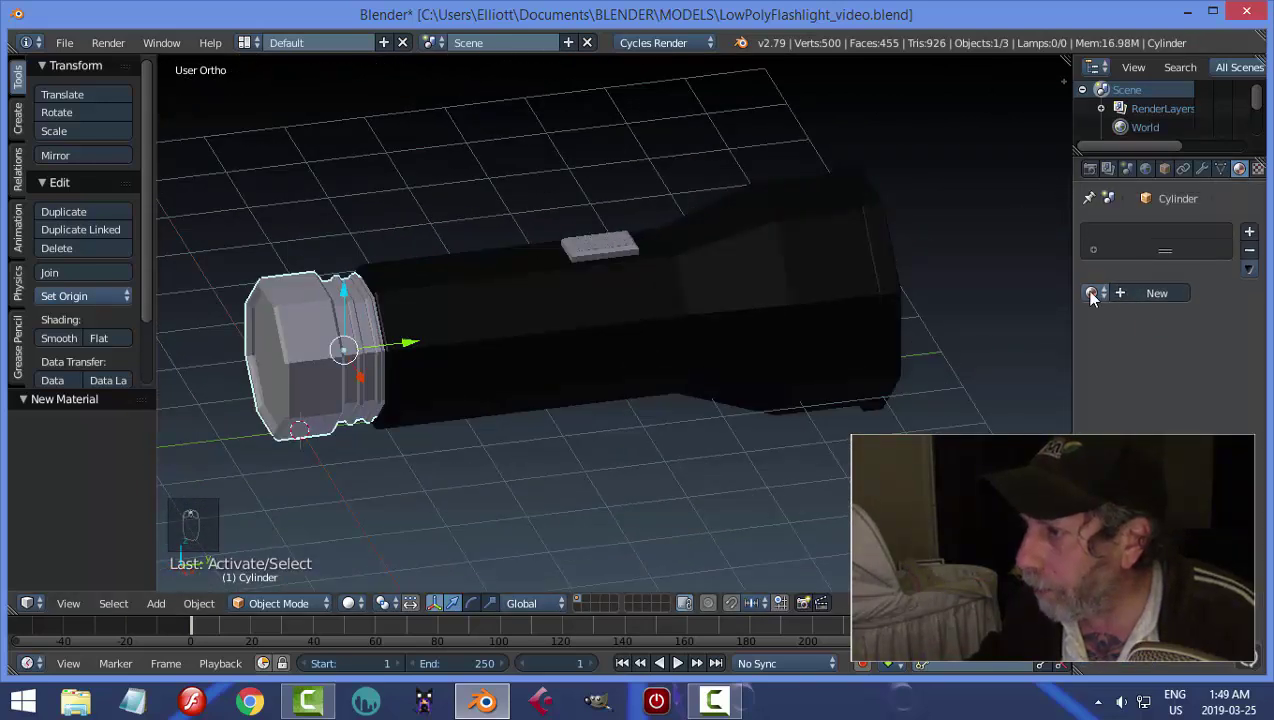
click(1091, 292)
click(962, 339)
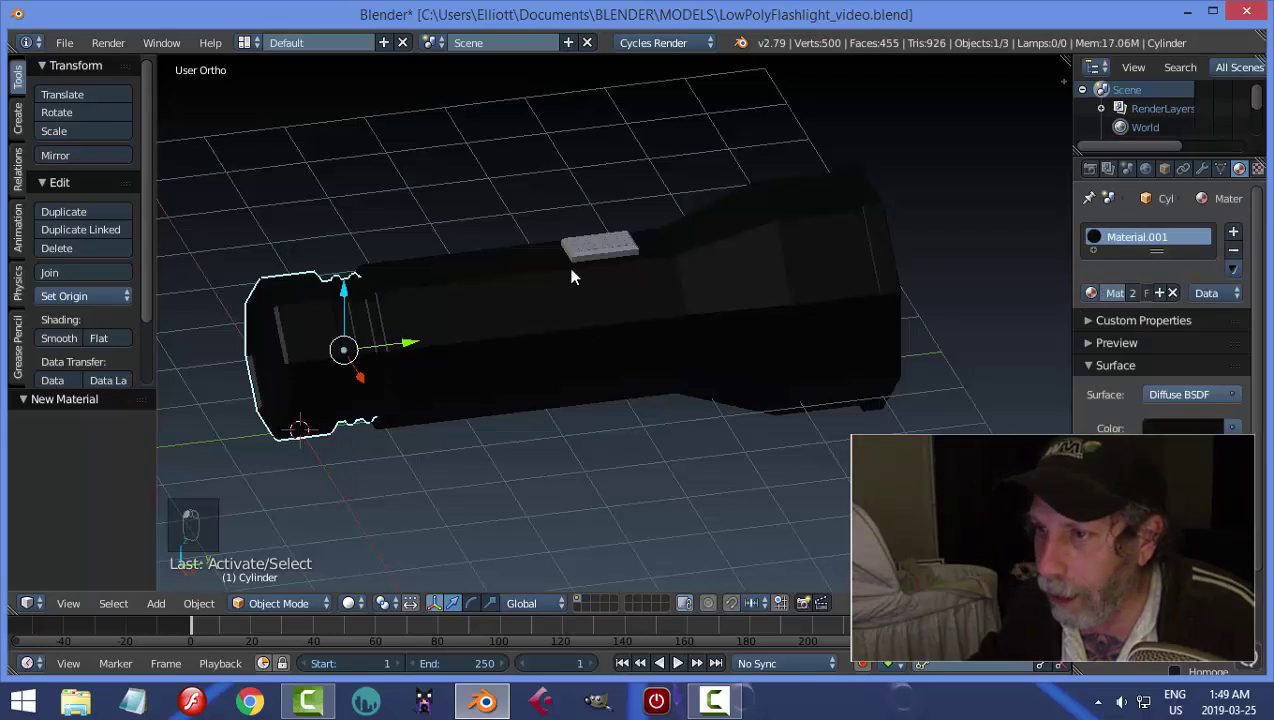
Create a new material for the switch with a golden yellow diffuse color and deselect the switch
right_click(600, 248)
click(1155, 293)
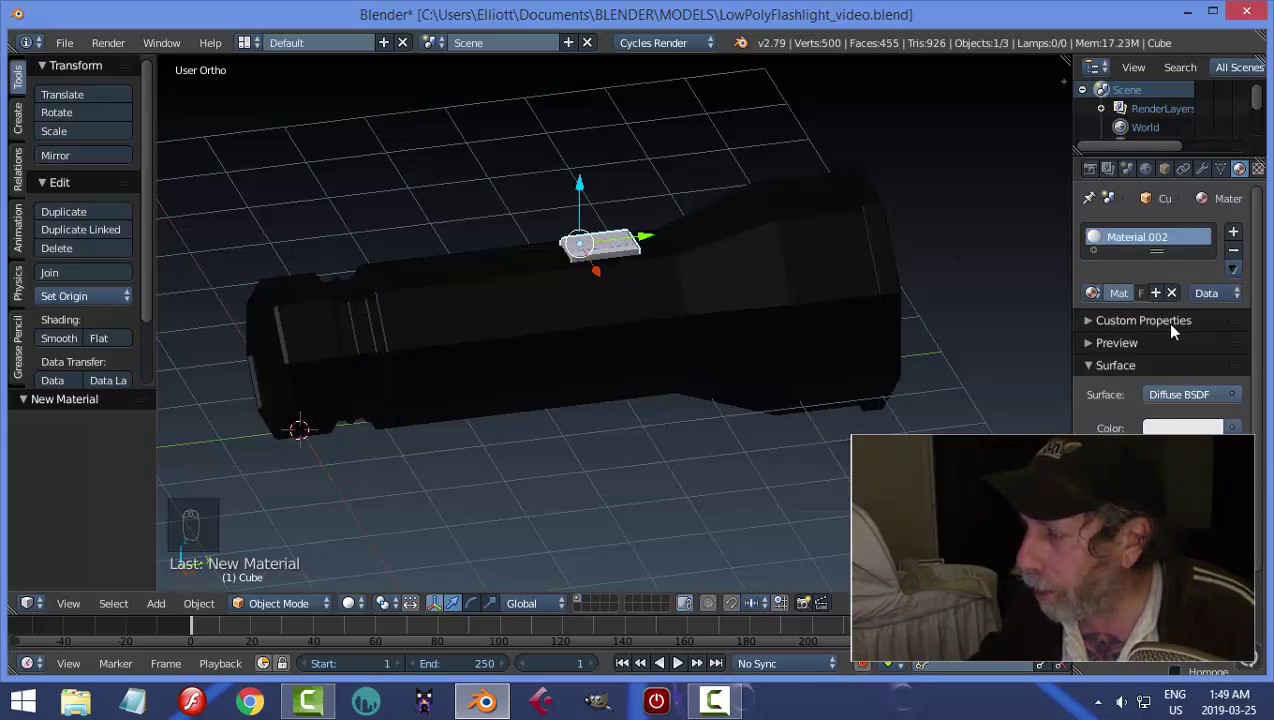
click(1190, 429)
drag(1117, 255, 1080, 268)
scroll(1160, 300, down, 3)
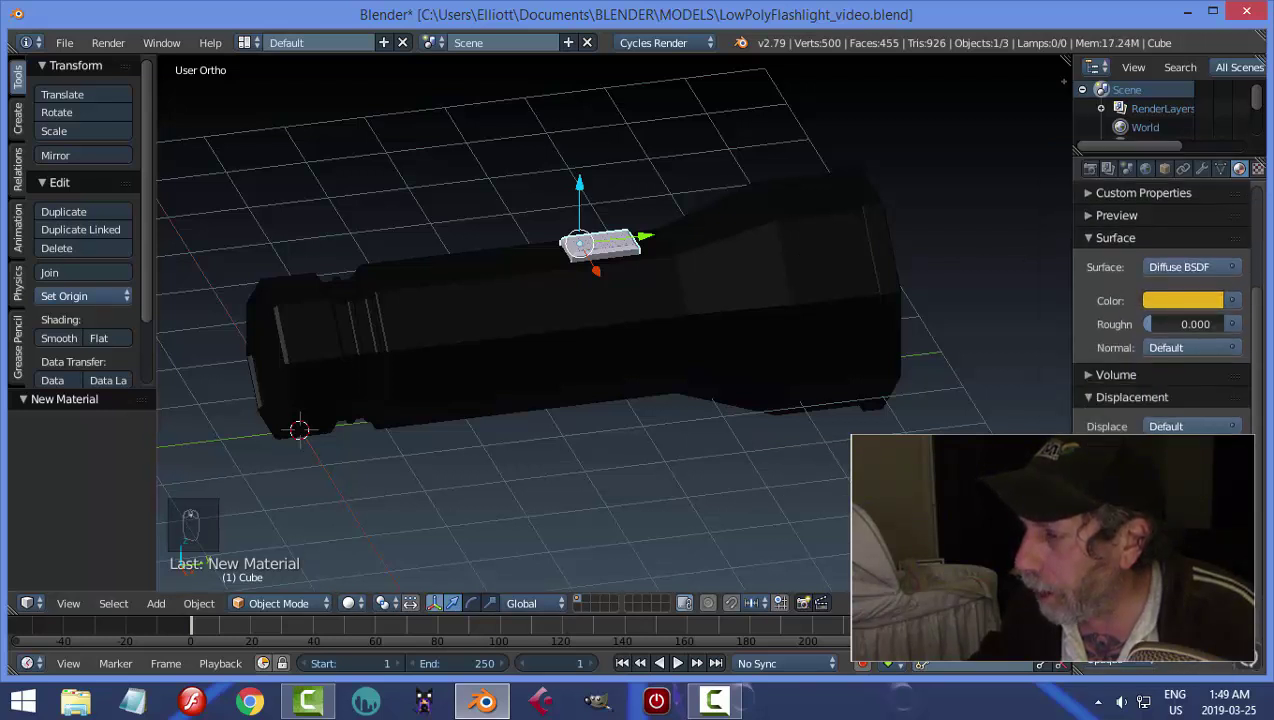
click(1183, 300)
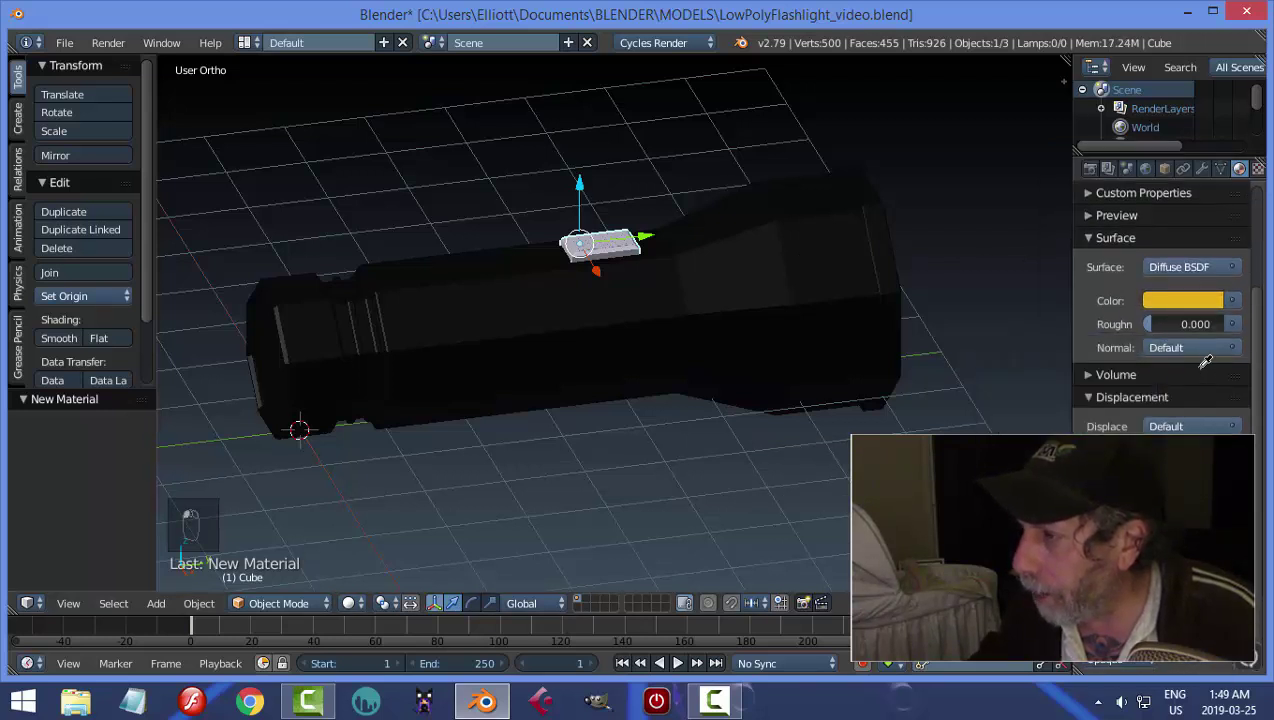
key(a)
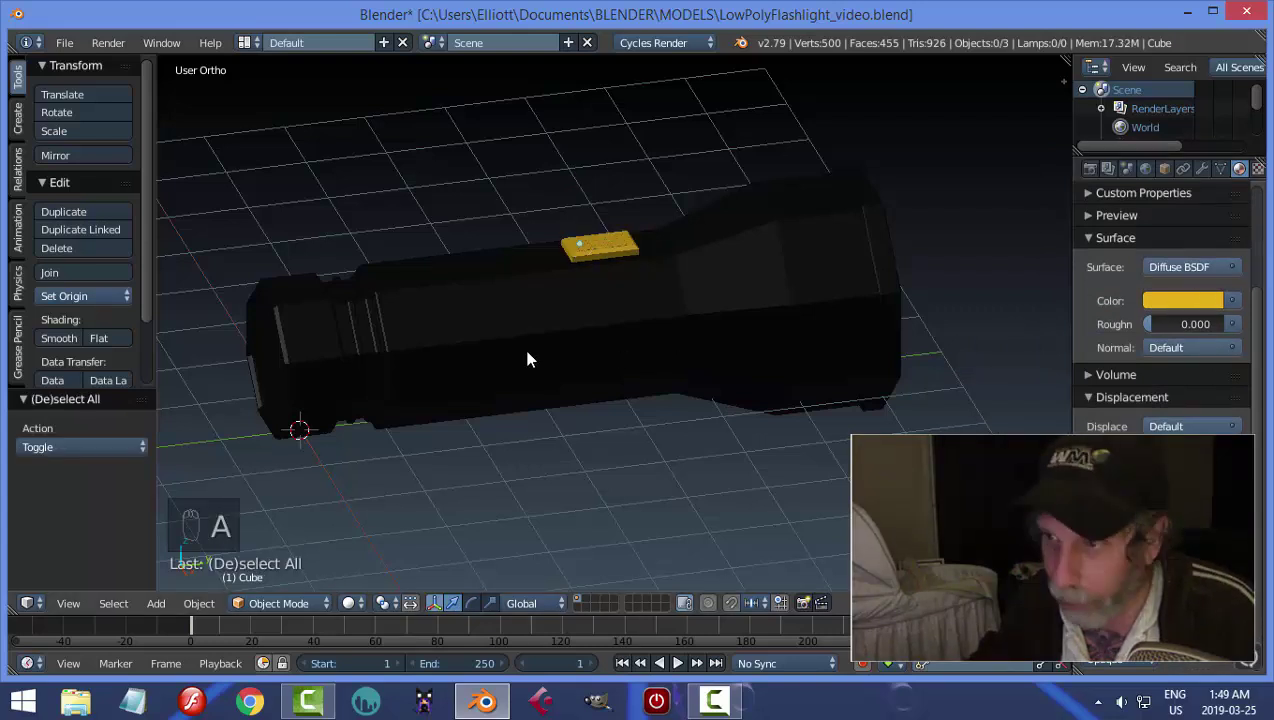
Enter Edit Mode on the end cap and select its flat octagonal end face in face select mode
middle_drag(525, 352, 455, 355)
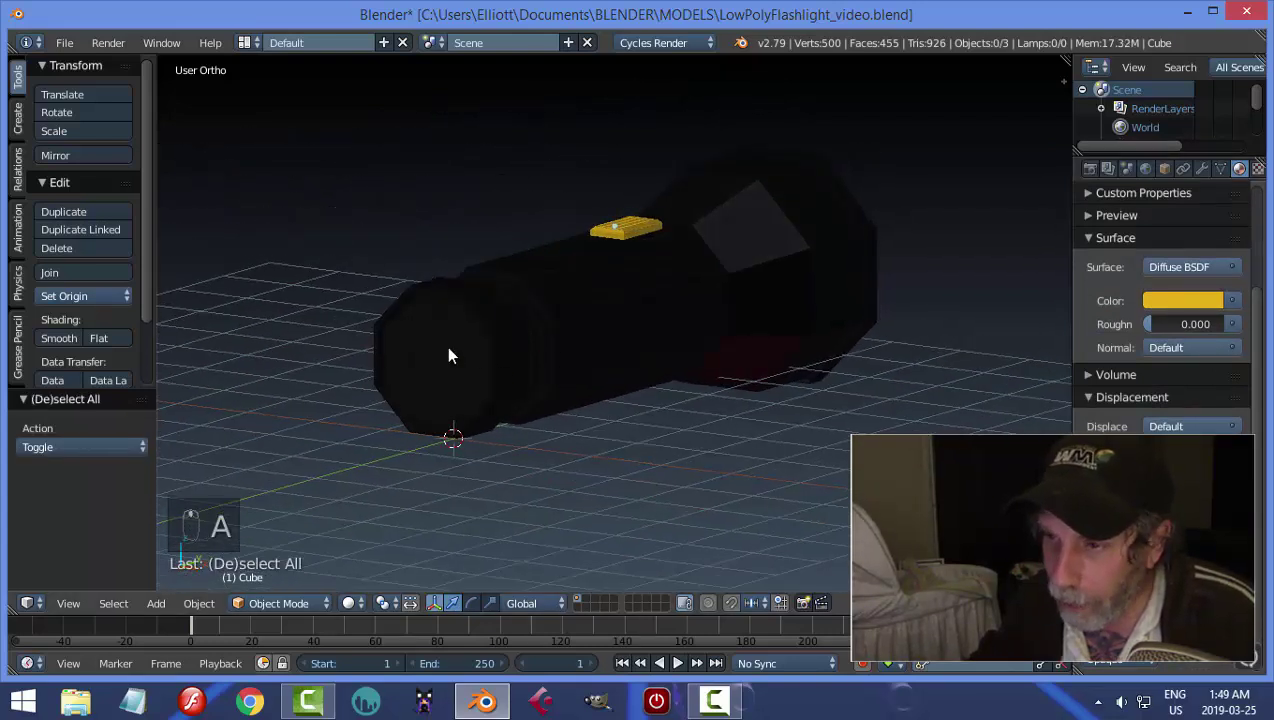
right_click(436, 330)
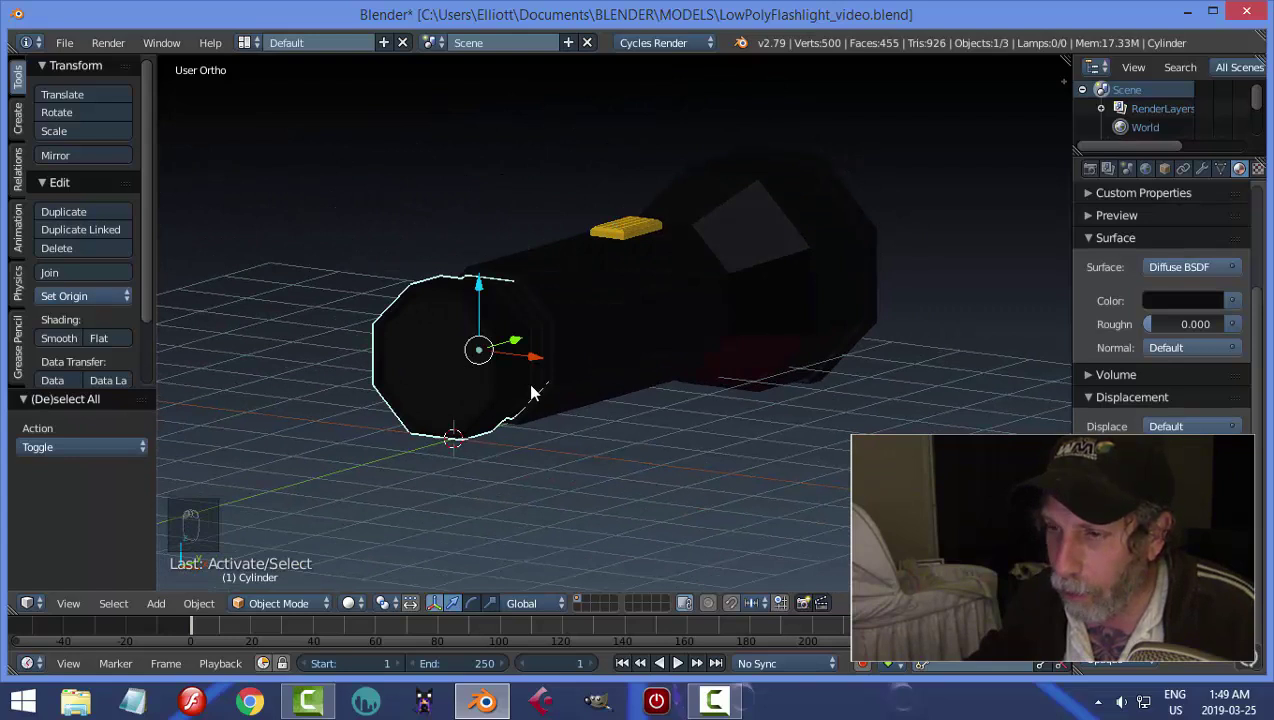
middle_drag(532, 393, 501, 409)
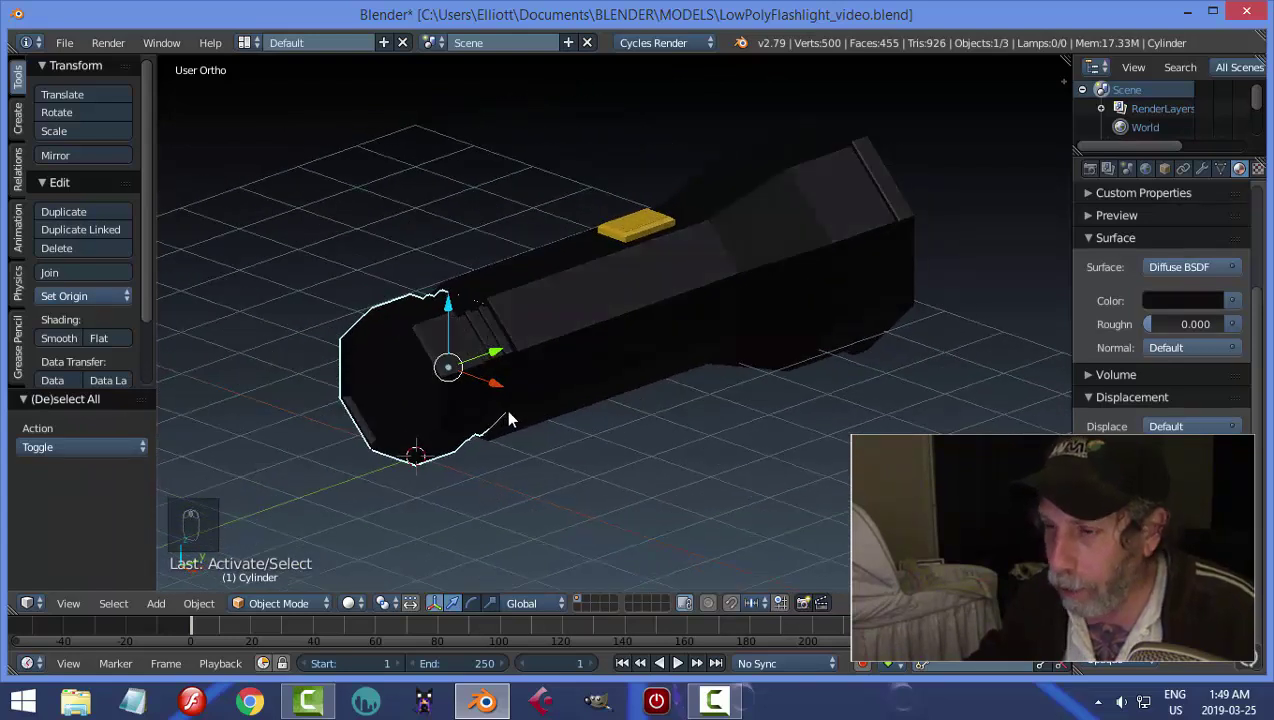
key(Tab)
click(647, 412)
key(ctrl+Tab)
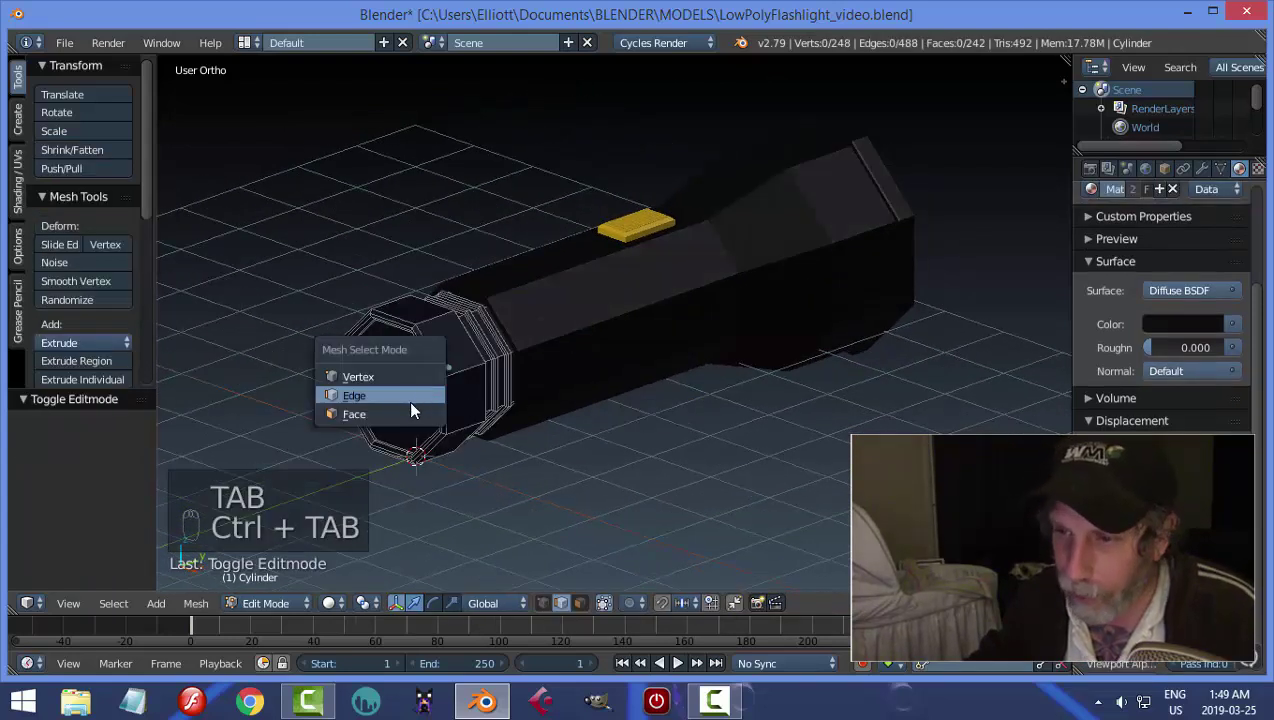
click(408, 412)
click(405, 402)
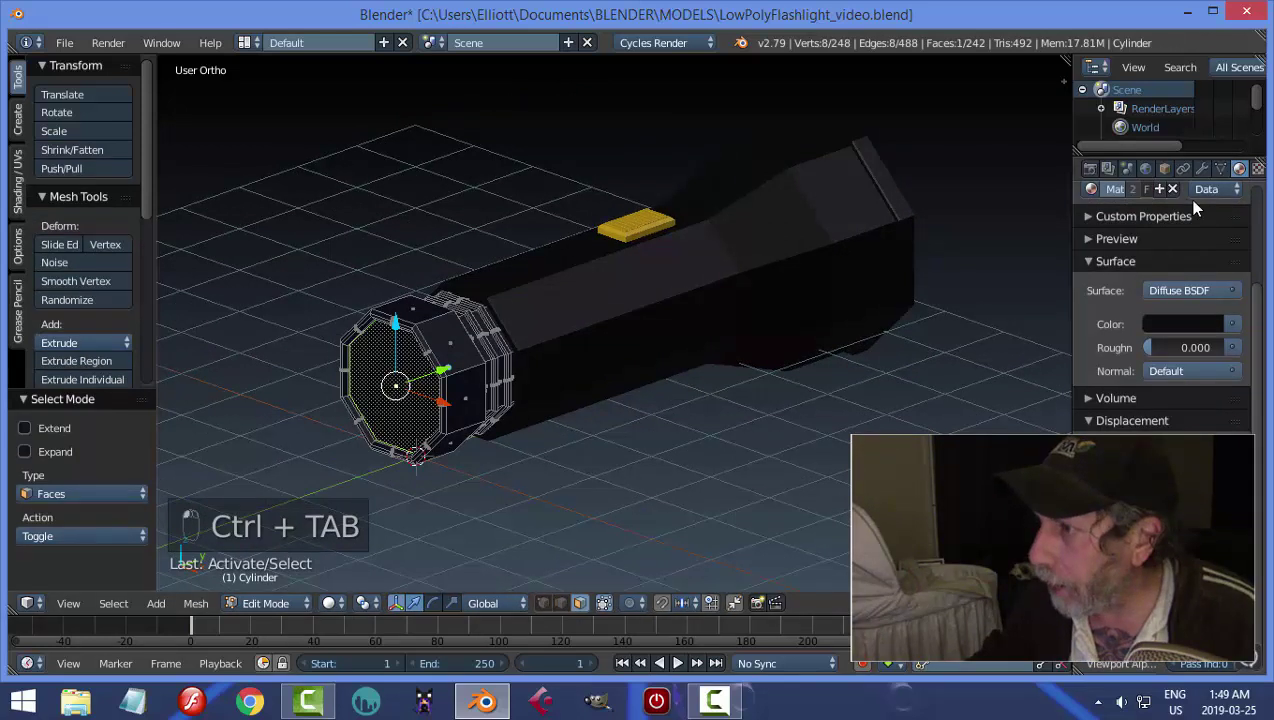
Add a second material slot to the end cap, assign the yellow Material.002 to its end face, and return to Object Mode with nothing selected
scroll(1185, 202, up, 4)
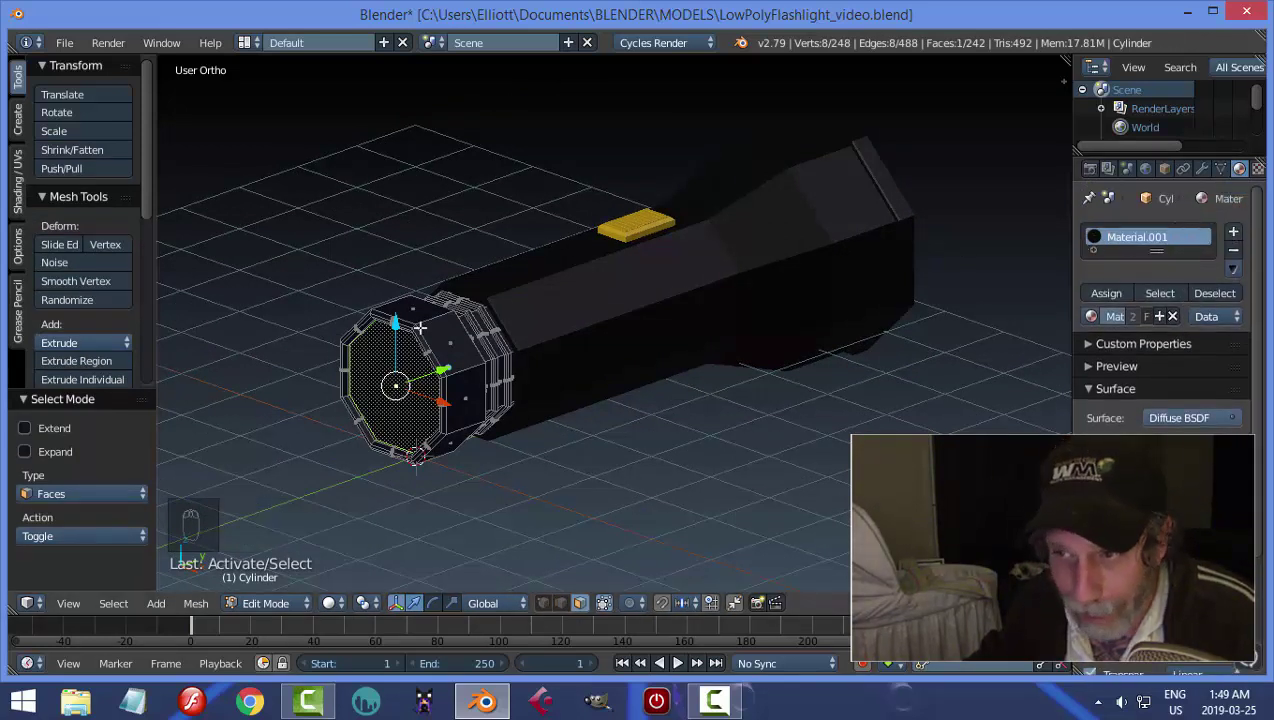
click(1235, 232)
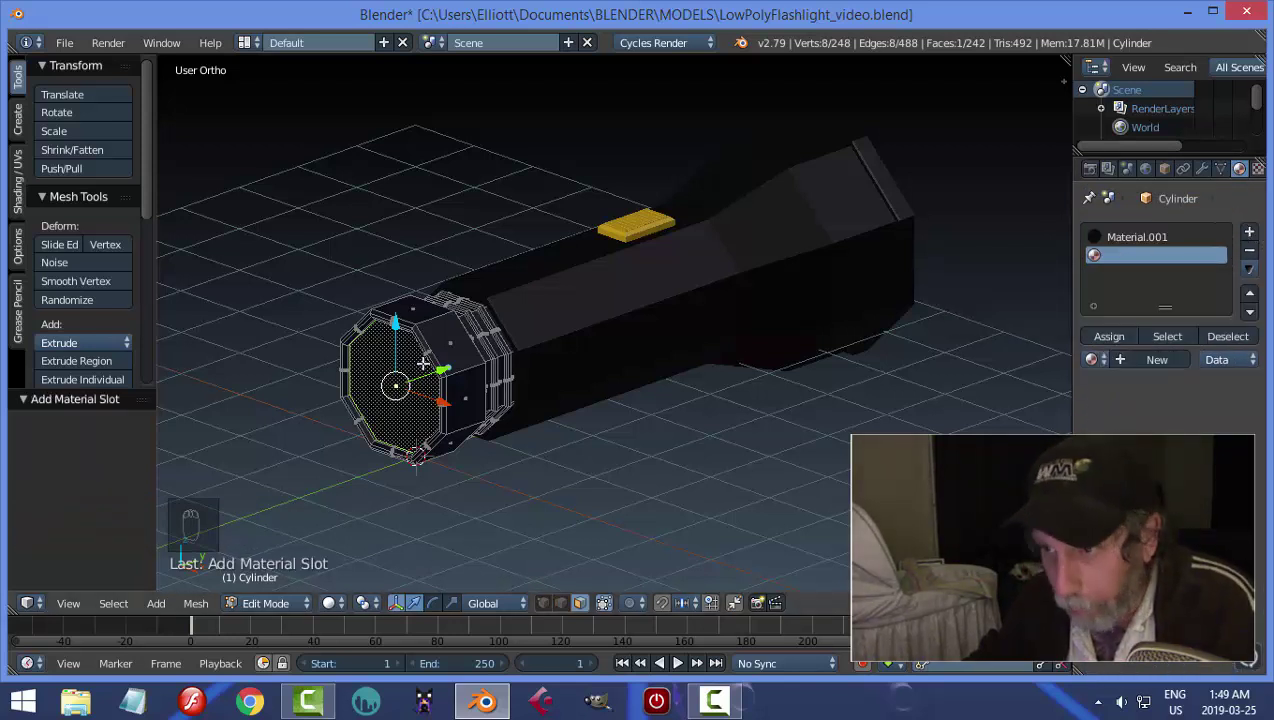
click(1093, 360)
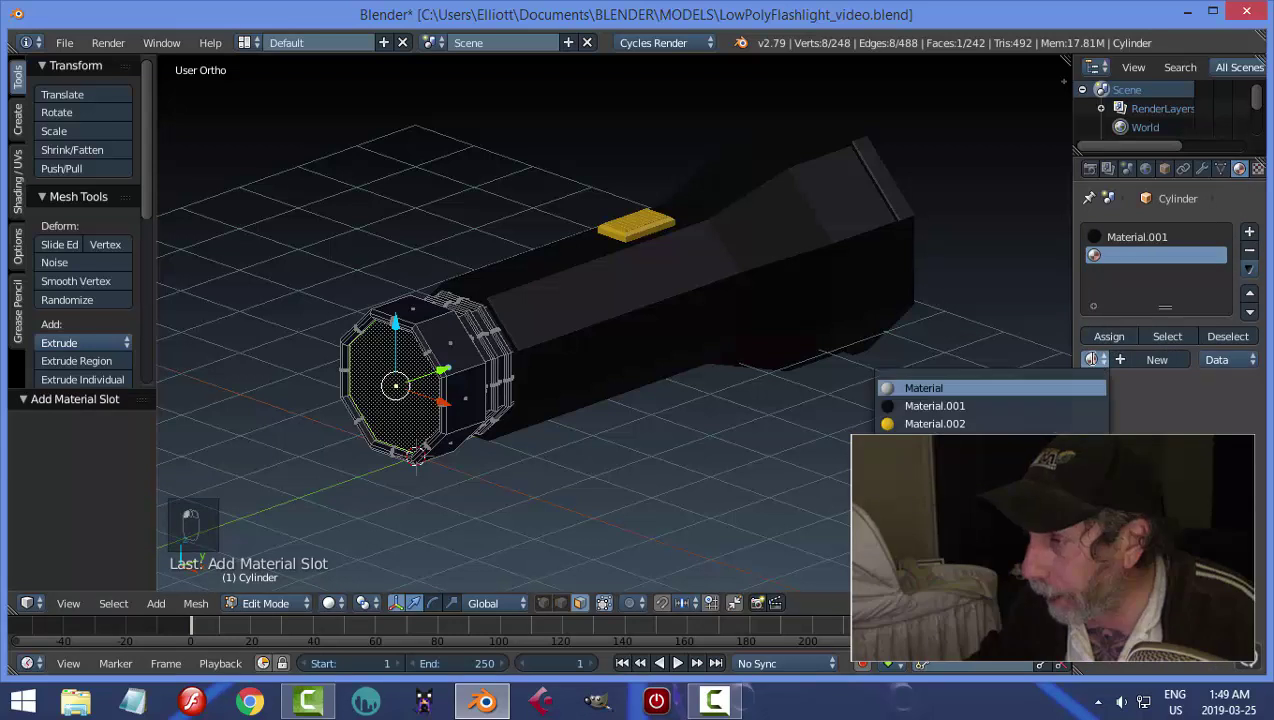
click(935, 421)
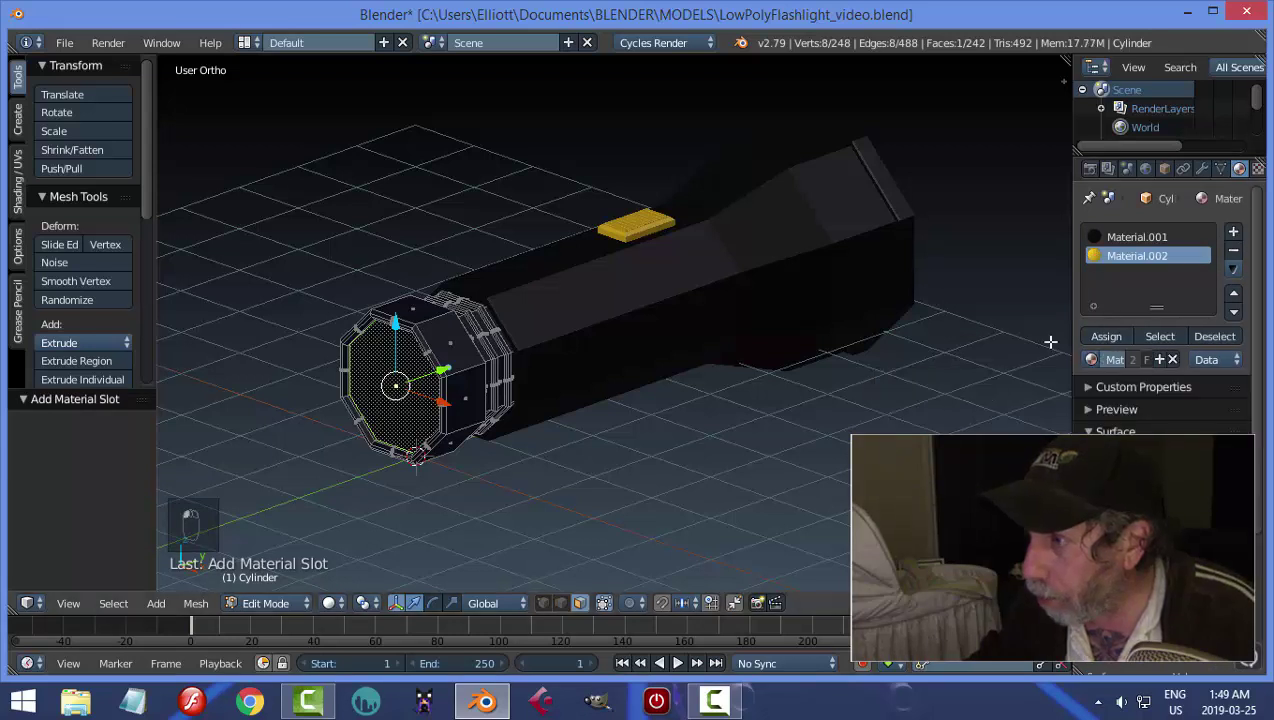
click(1105, 337)
key(a)
key(Tab)
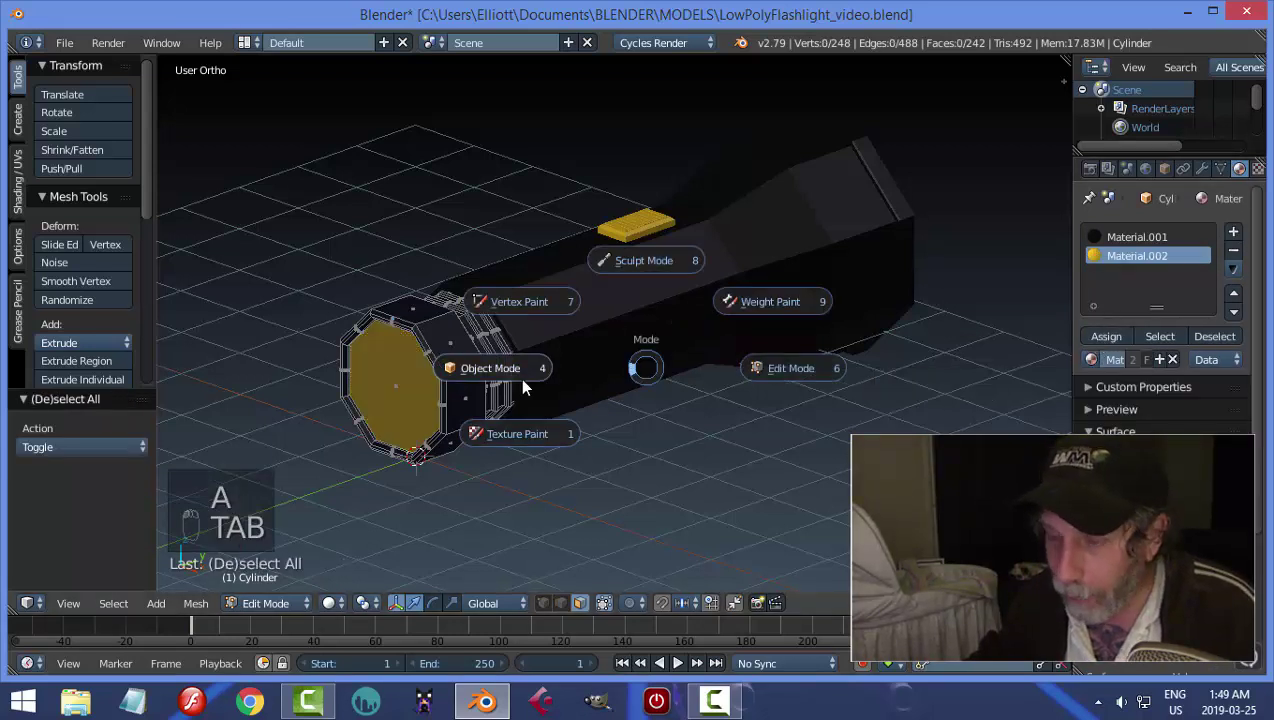
click(520, 377)
key(a)
Select the barrel and add a second material slot with a new material in a light blue diffuse color
middle_drag(665, 380, 628, 361)
right_click(660, 346)
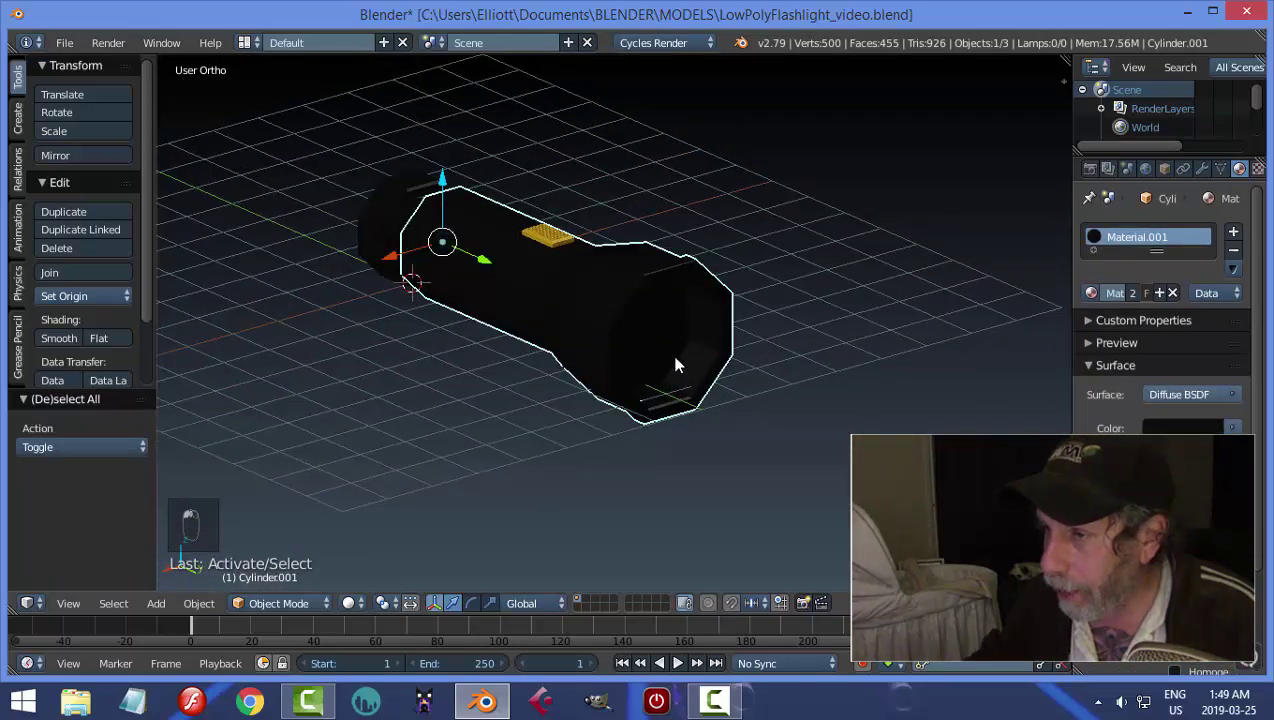
click(1236, 235)
click(1143, 338)
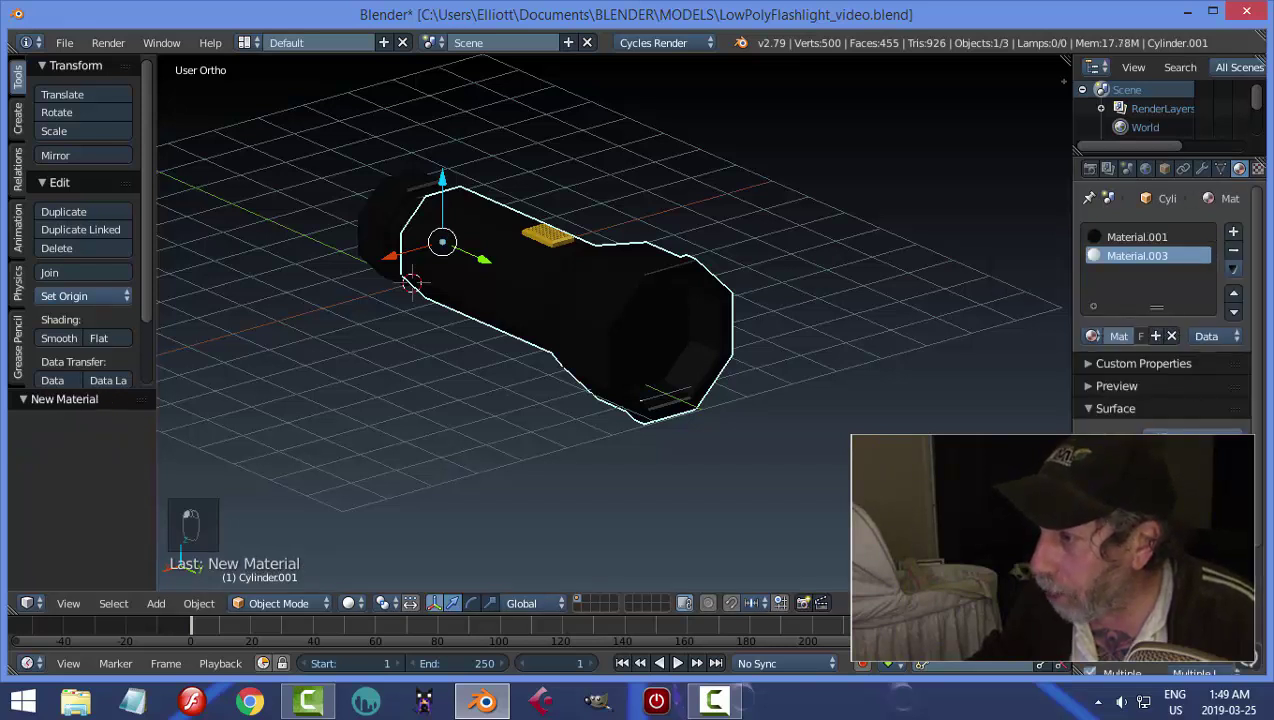
click(1140, 300)
drag(1141, 273, 1137, 251)
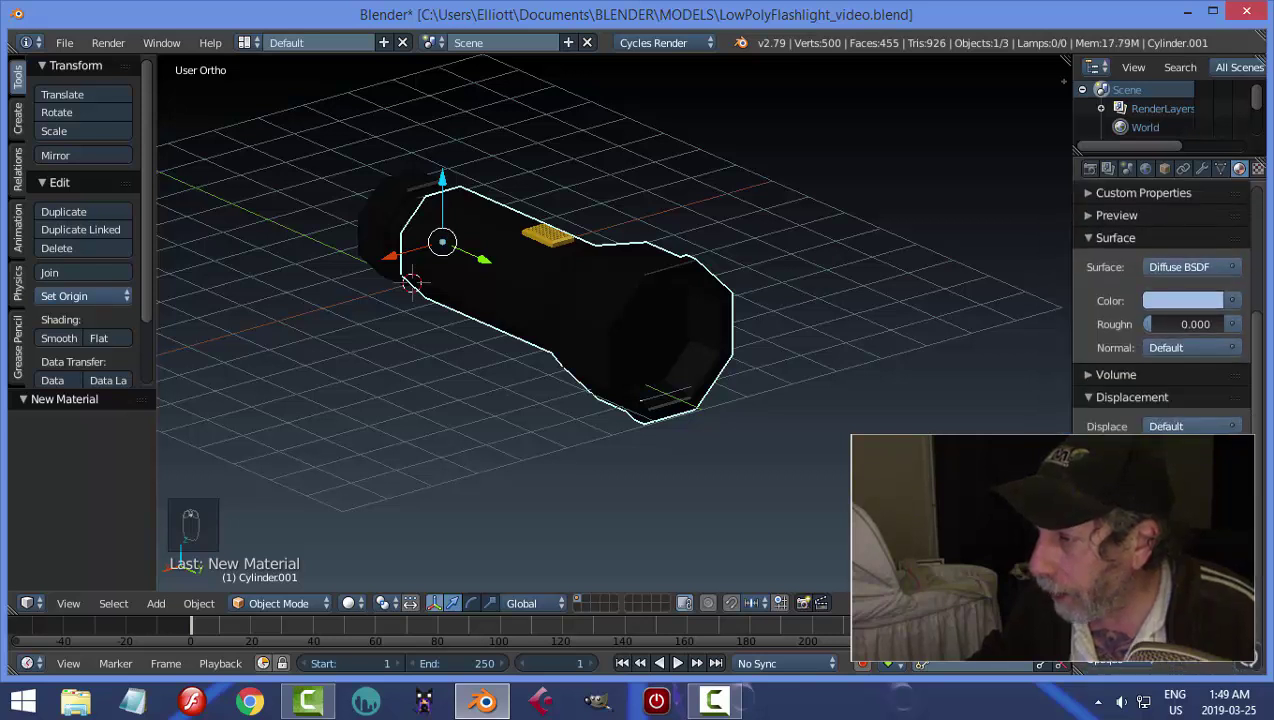
click(1183, 300)
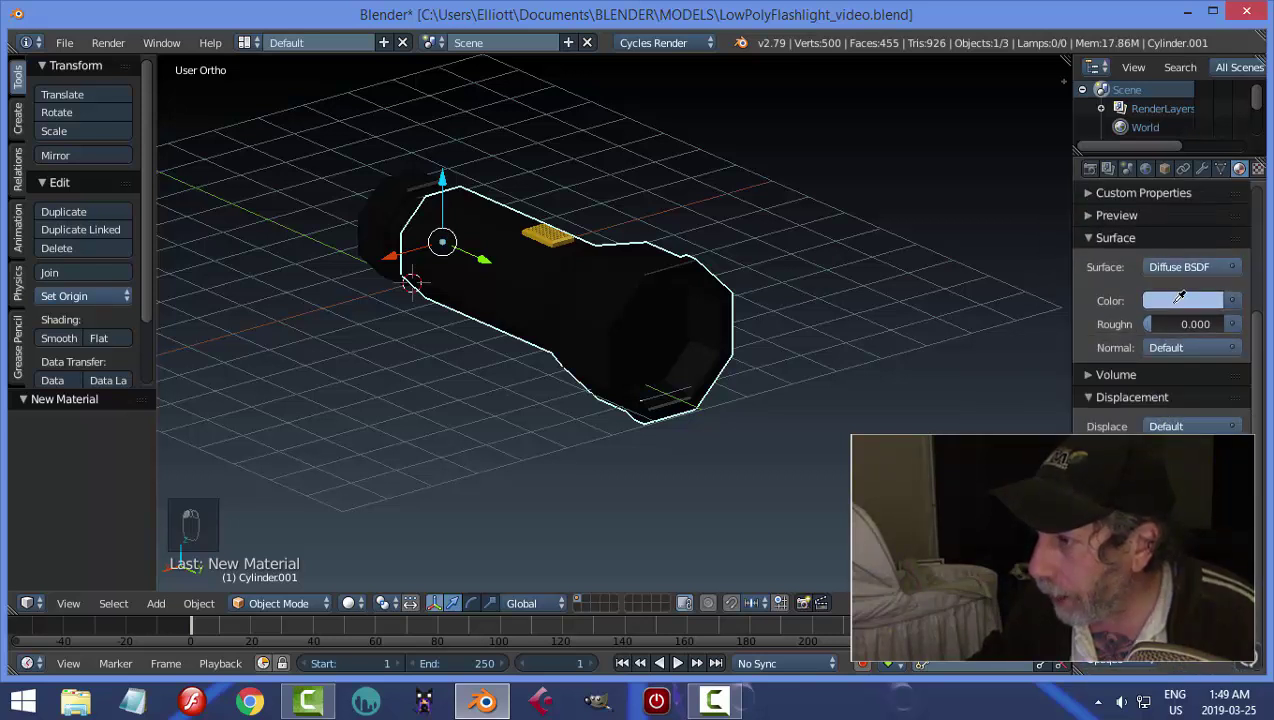
Assign the light blue Material.003 to the octagonal lens face inside the flashlight head, then return to Object Mode with nothing selected
key(Tab)
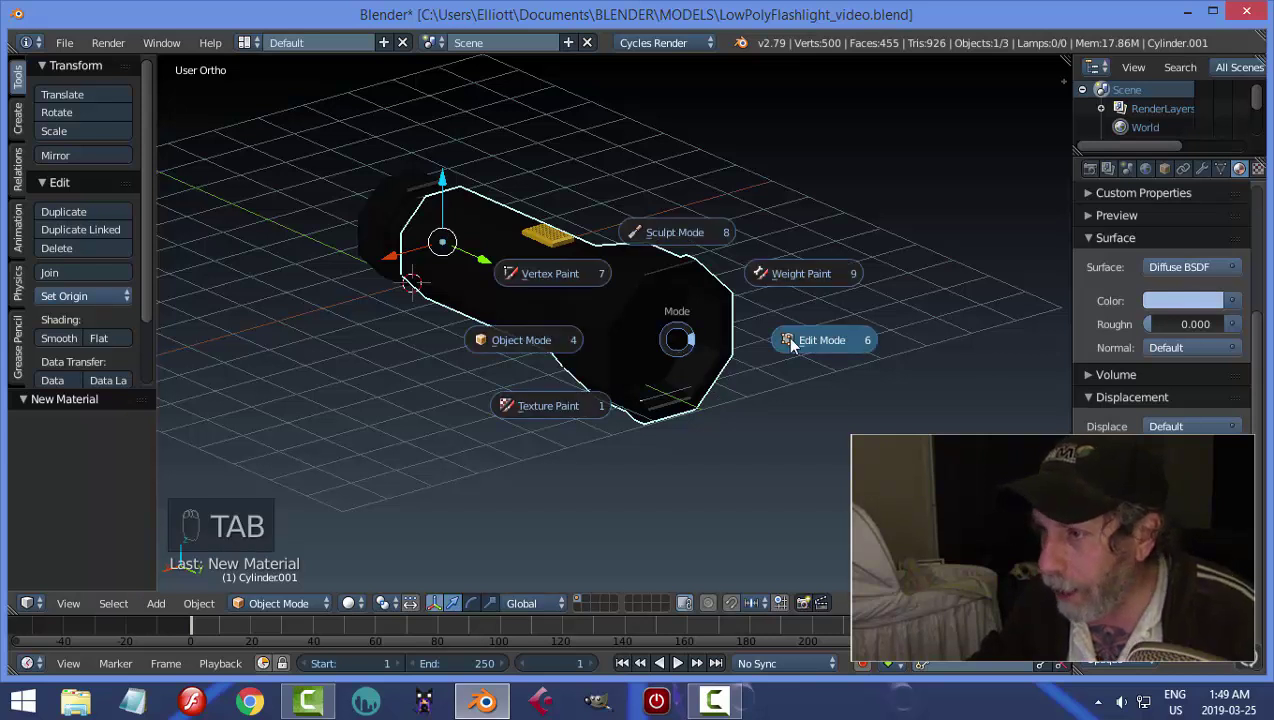
click(786, 336)
right_click(753, 325)
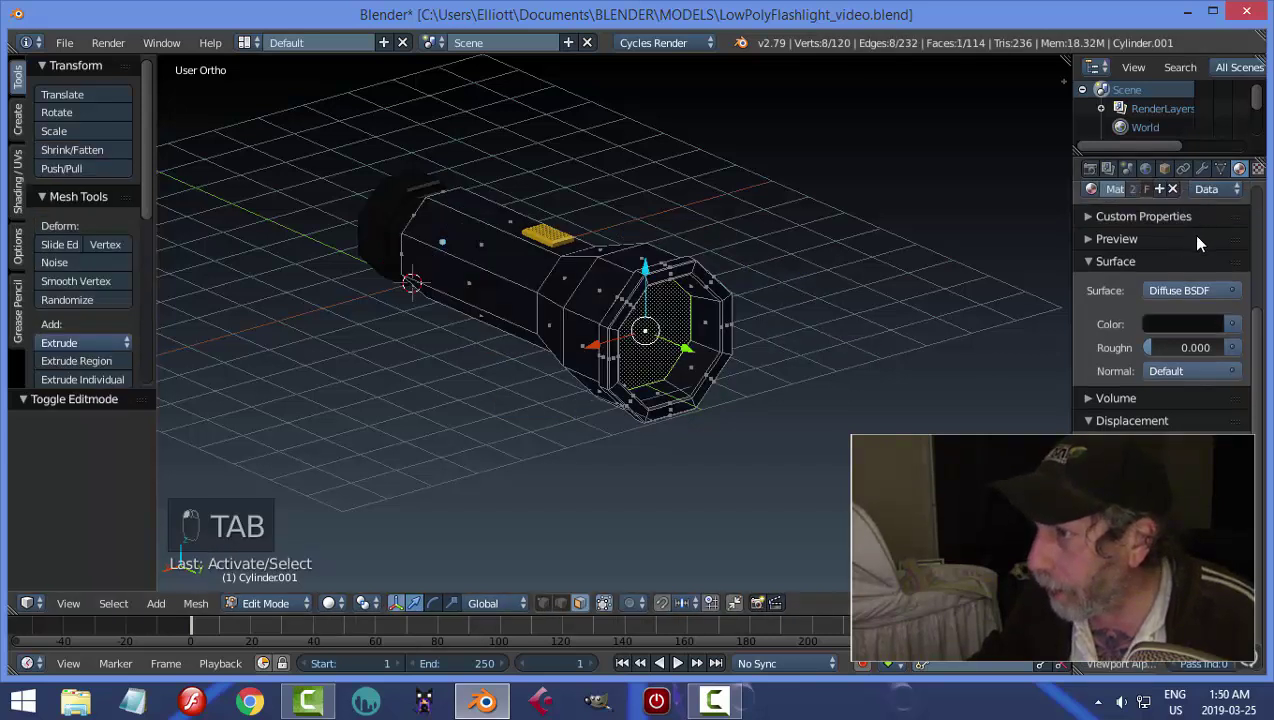
scroll(1192, 238, up, 4)
click(1123, 234)
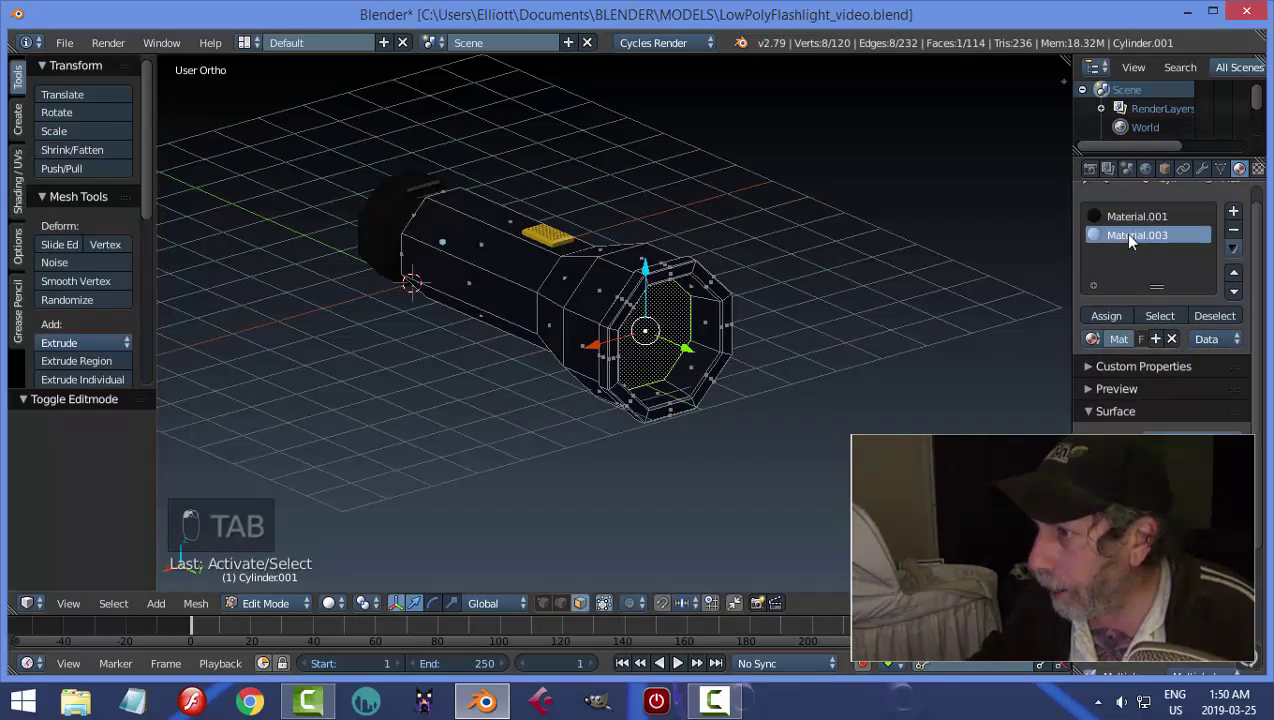
click(1100, 316)
key(a)
key(Tab)
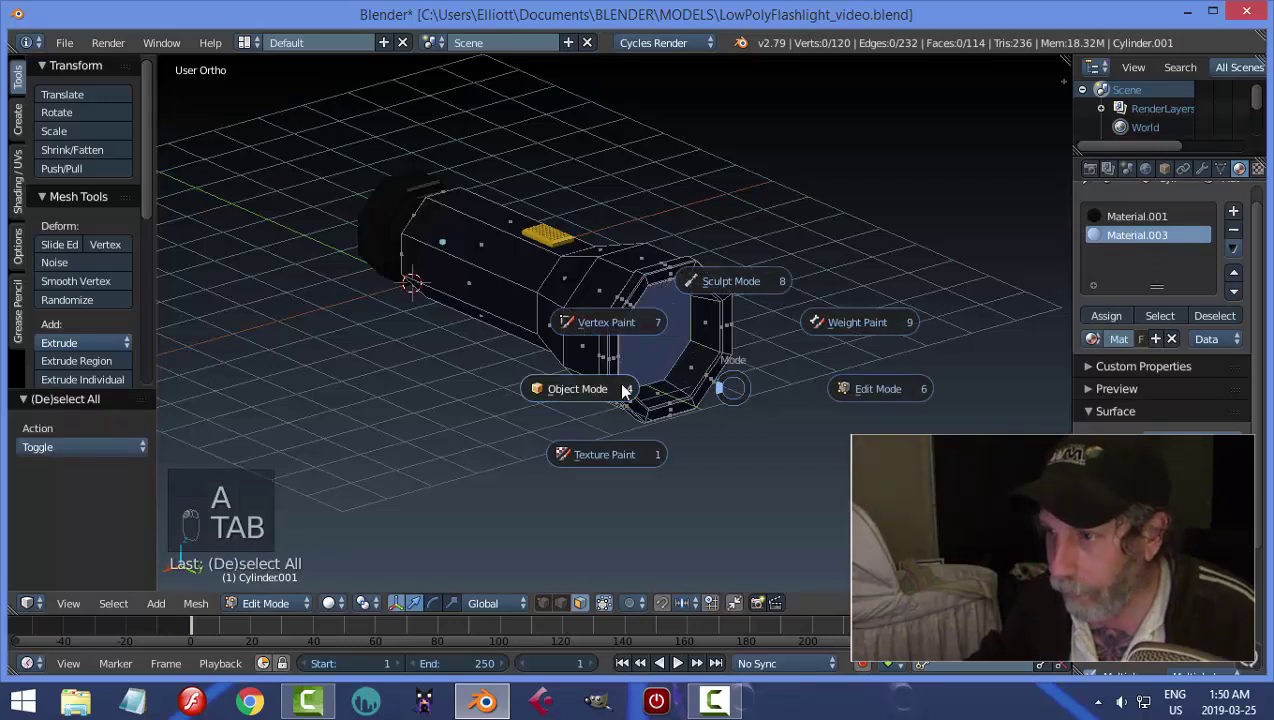
click(622, 389)
key(a)
Render an OpenGL viewport preview of the flashlight from the end cap side and close it
scroll(787, 389, down, 3)
middle_drag(787, 389, 702, 387)
scroll(643, 390, up, 4)
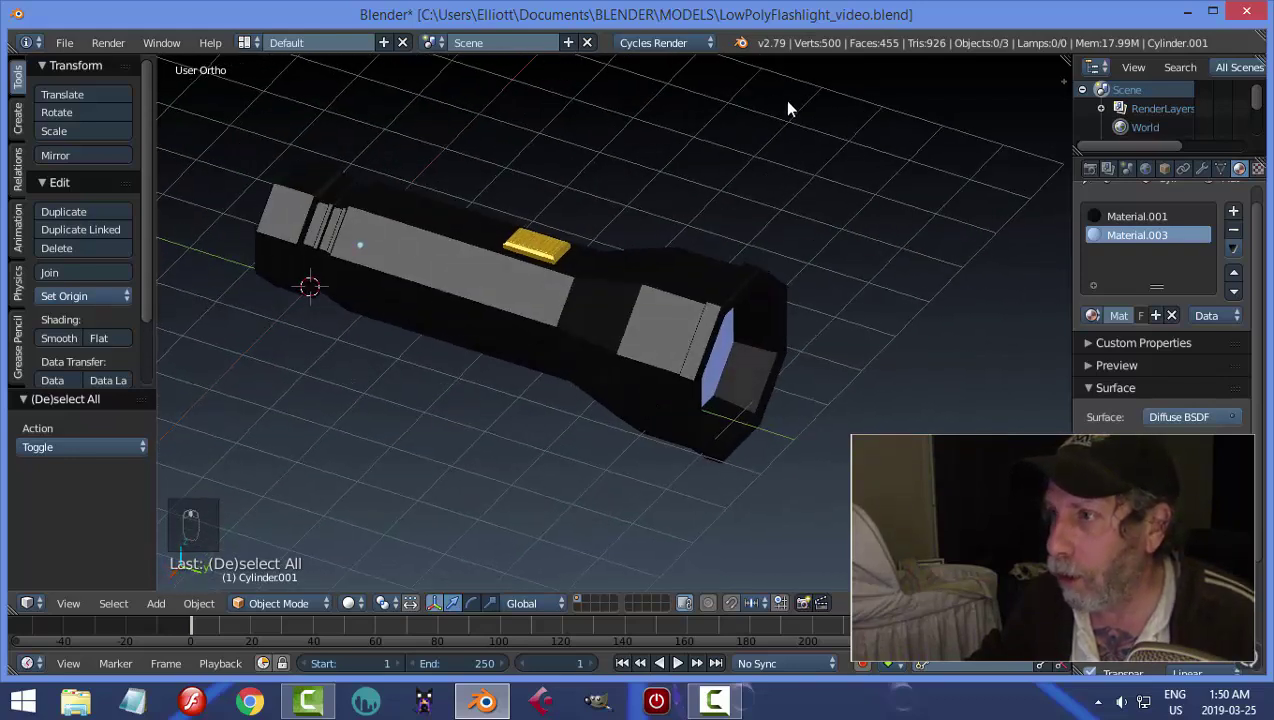
middle_drag(838, 140, 727, 365)
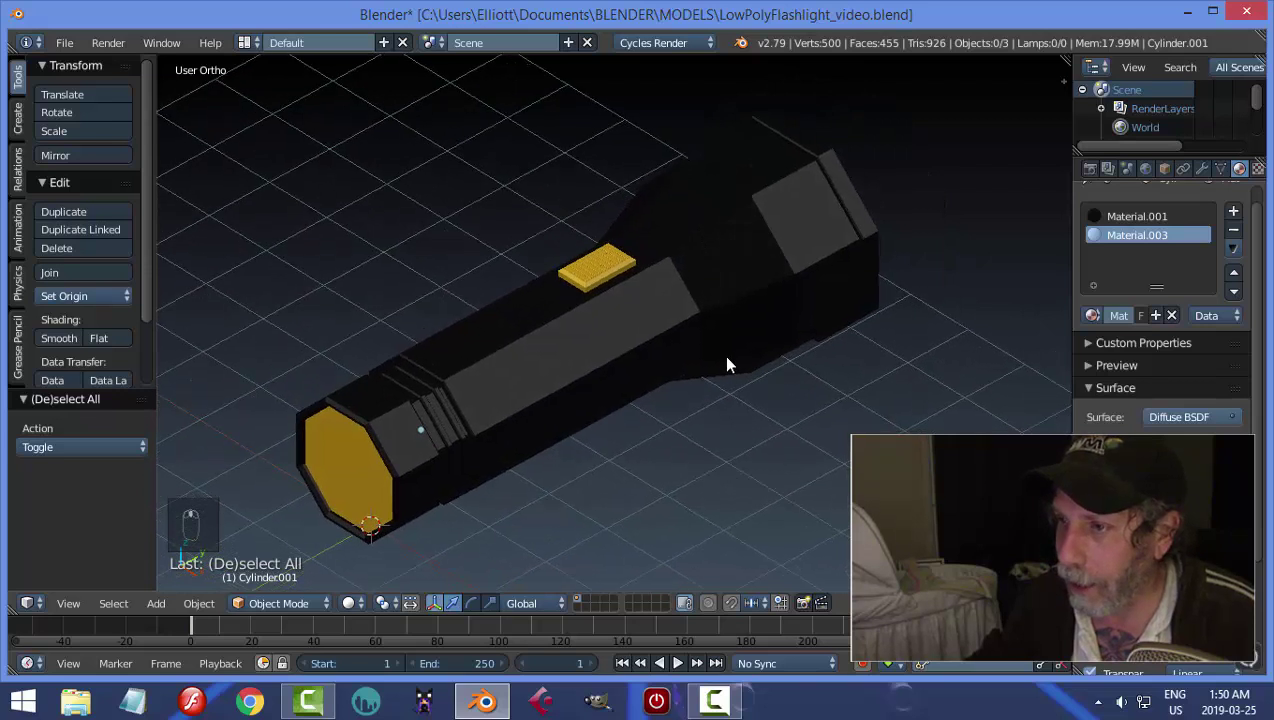
click(803, 604)
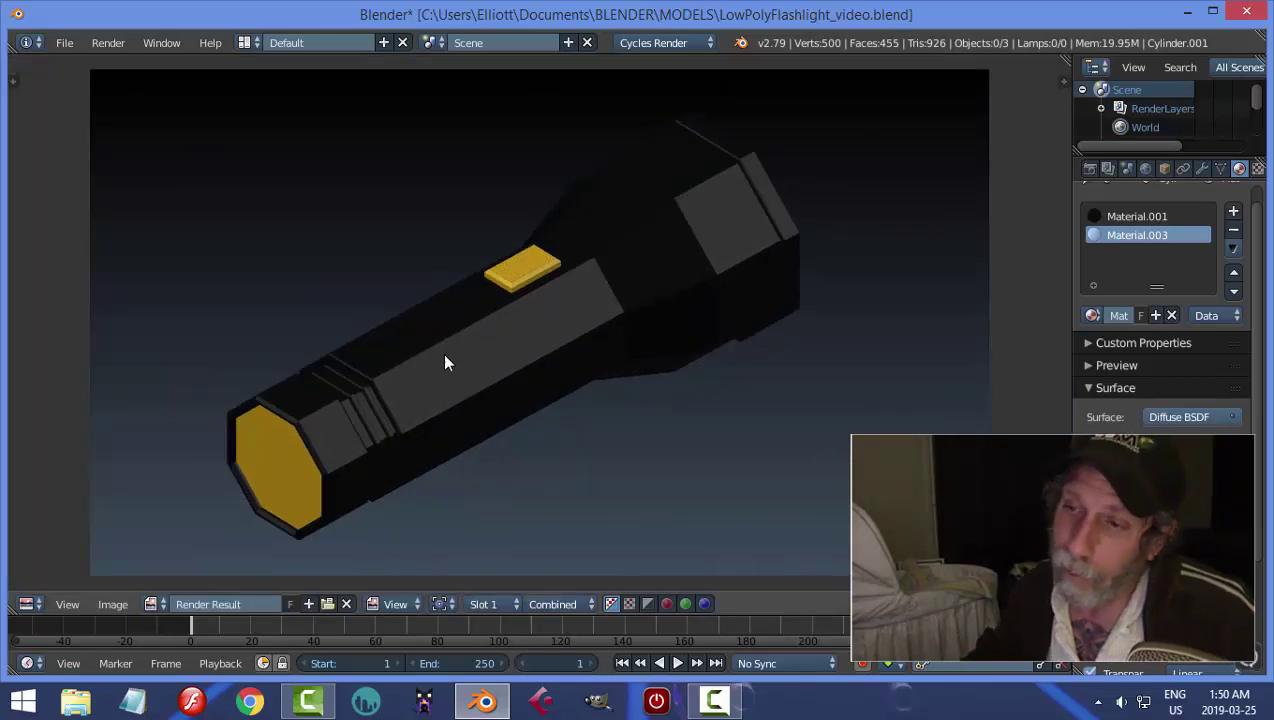
click(116, 606)
key(Escape)
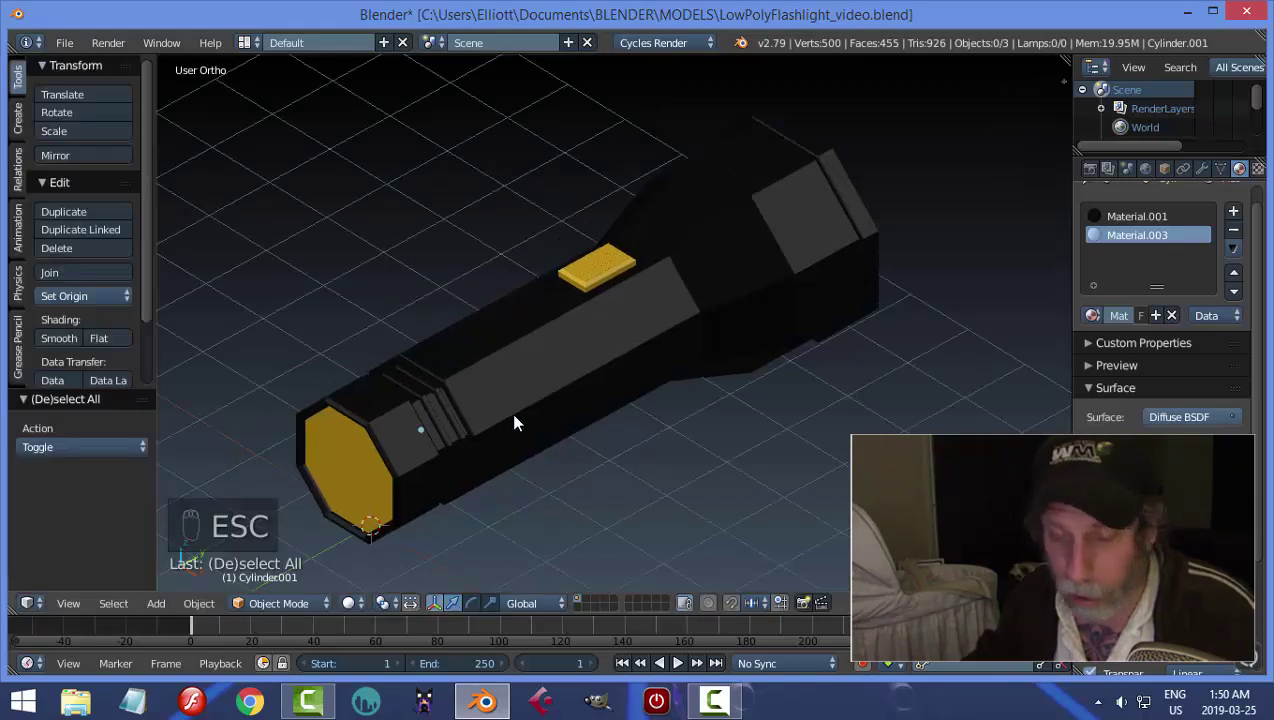
Render an OpenGL viewport preview showing the flashlight's blue lens and close it
middle_drag(765, 389, 543, 364)
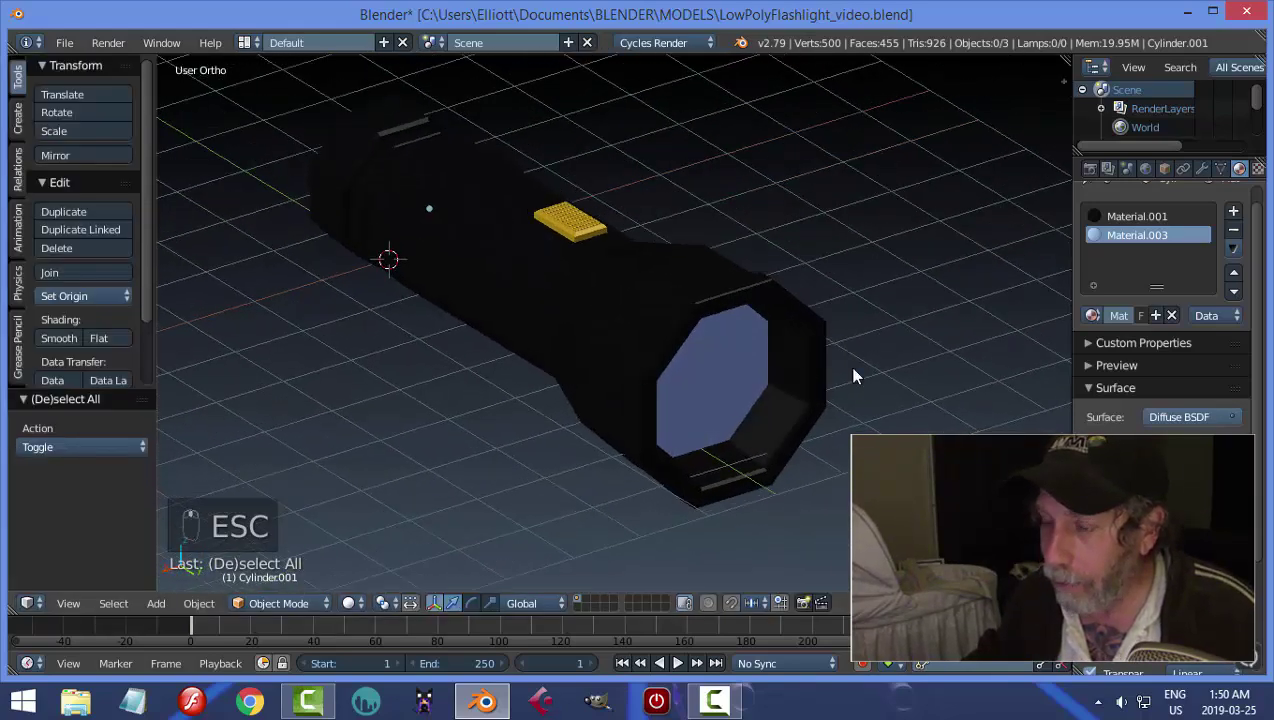
middle_drag(853, 372, 685, 372)
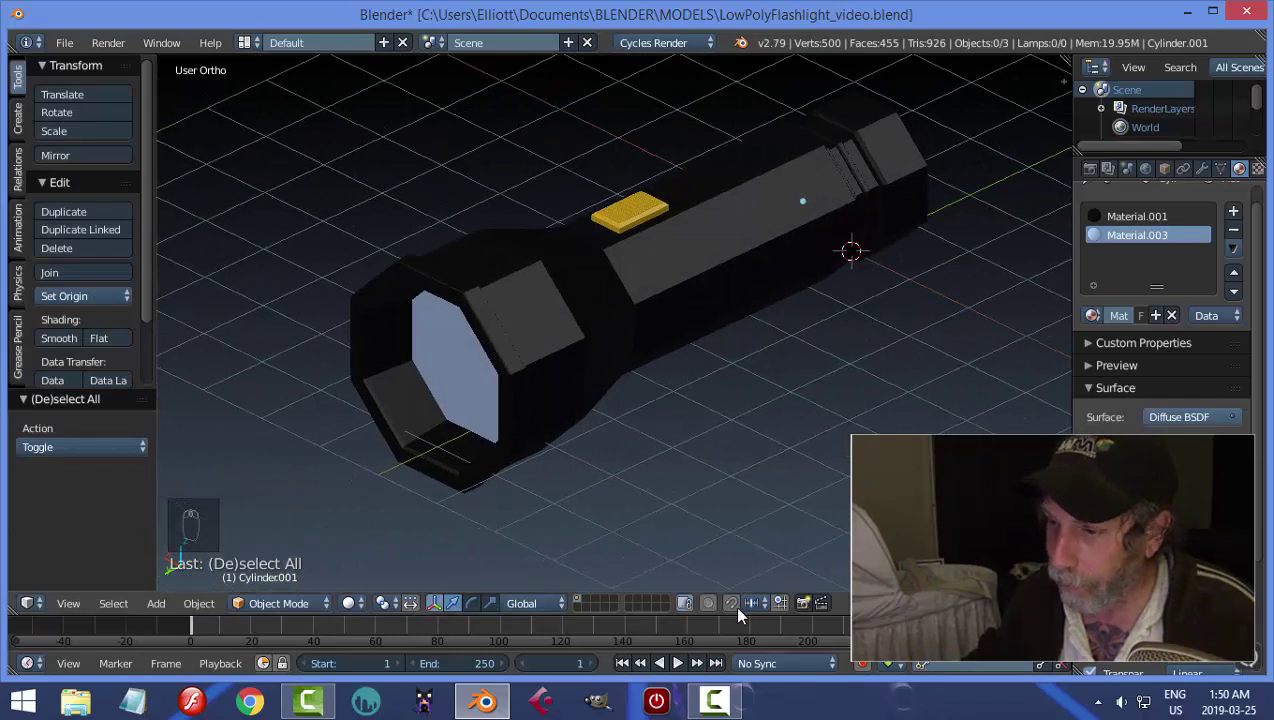
click(802, 604)
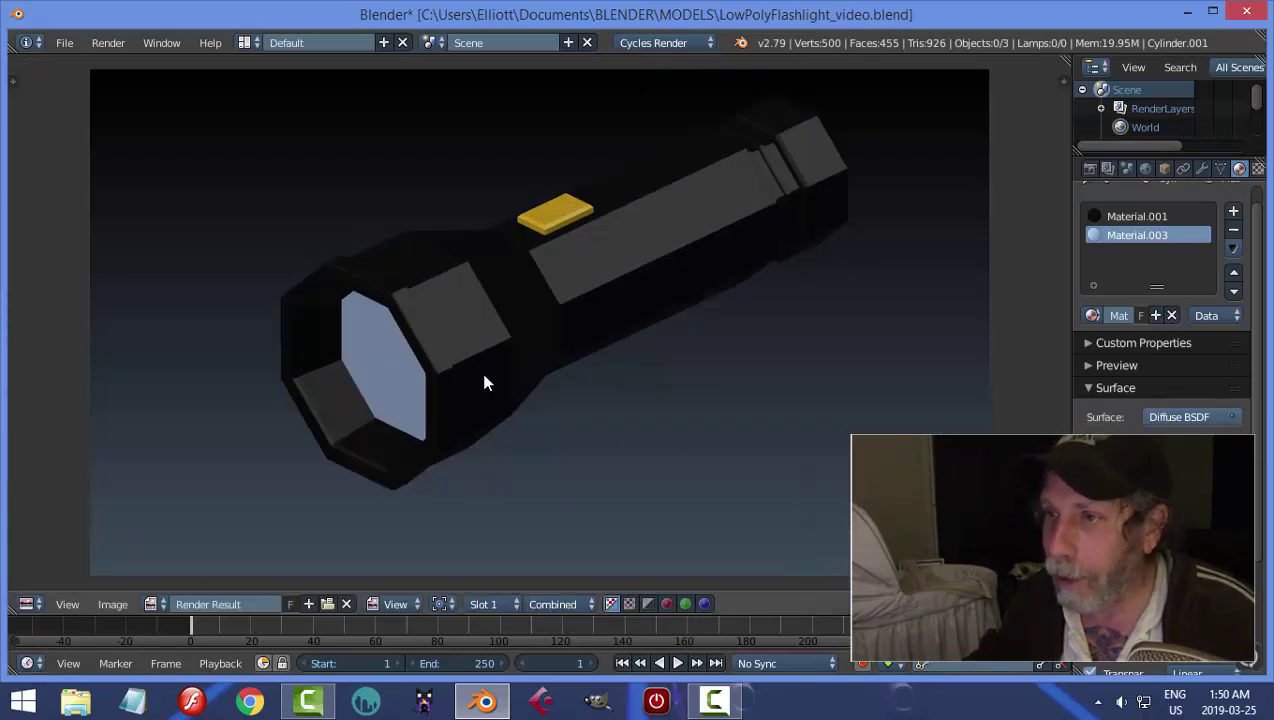
key(Escape)
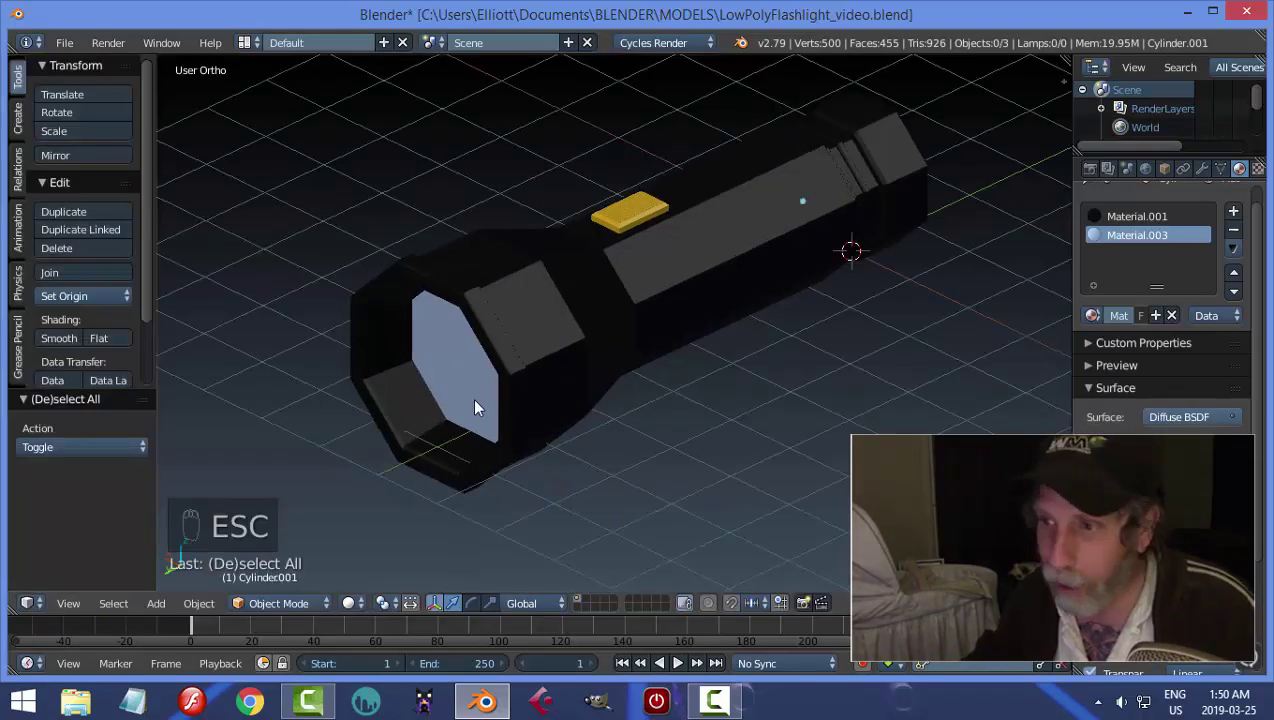
Join the switch and the end cap to the barrel as a single flashlight object
middle_drag(475, 404, 601, 264)
right_click(594, 259)
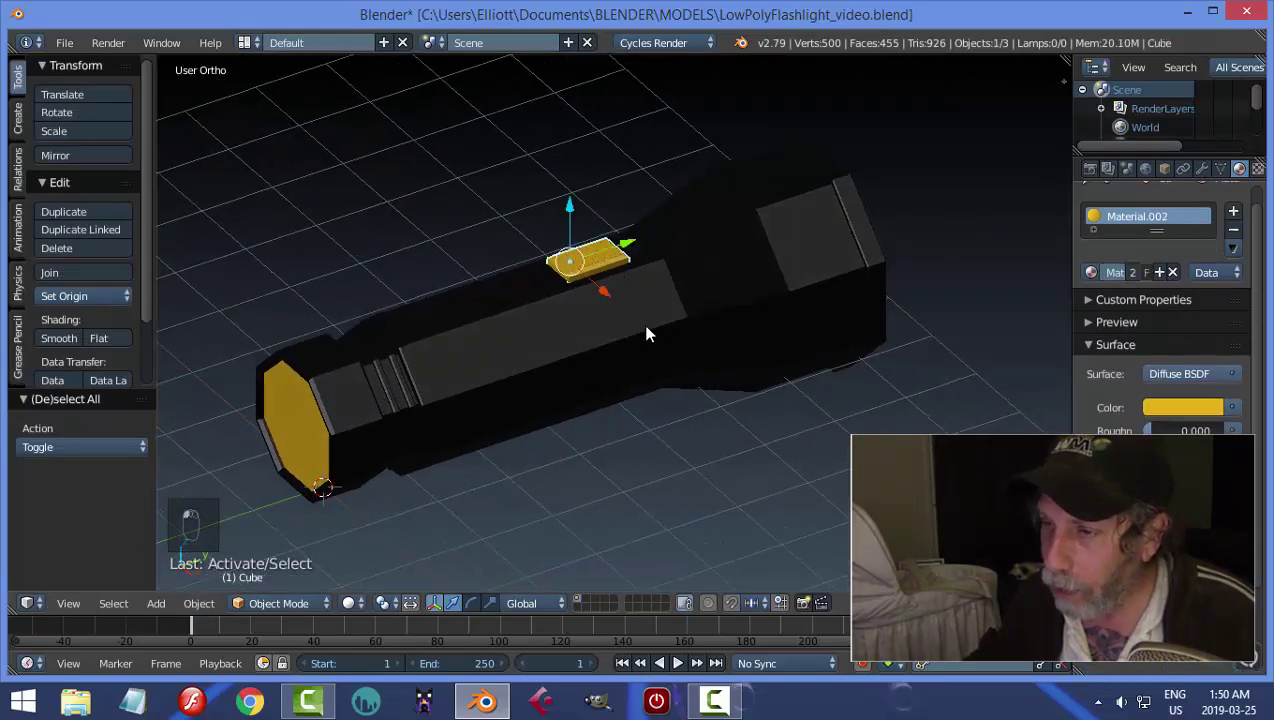
shift+right_click(650, 332)
key(ctrl+j)
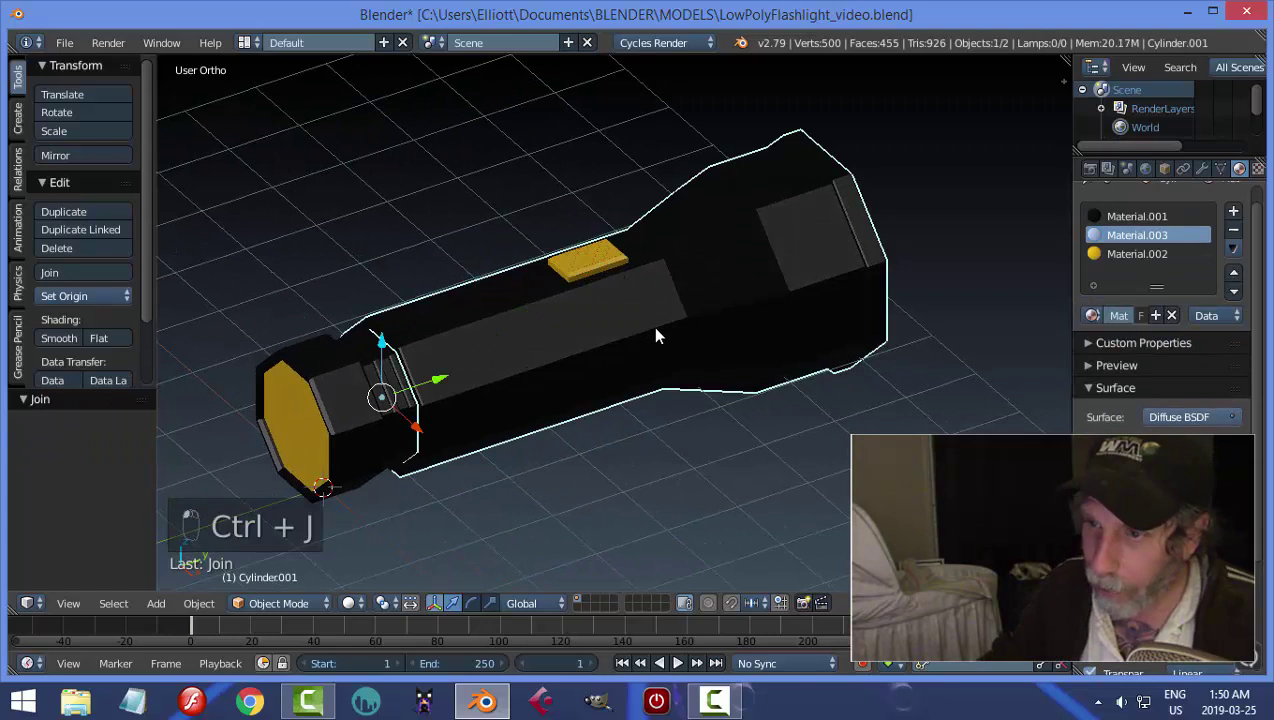
right_click(290, 357)
shift+right_click(456, 341)
key(ctrl+j)
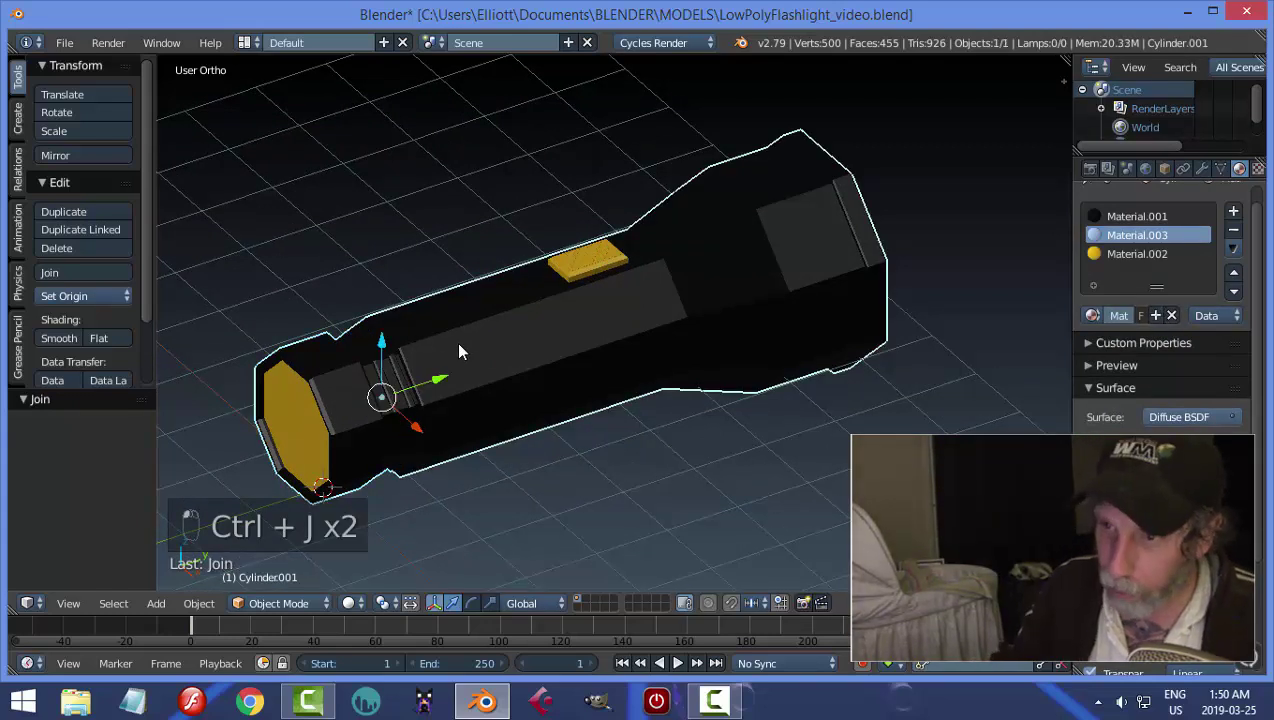
Rotate the joined flashlight about -45 degrees around the global Z axis and deselect it
key(a)
right_click(556, 335)
middle_drag(700, 340, 670, 362)
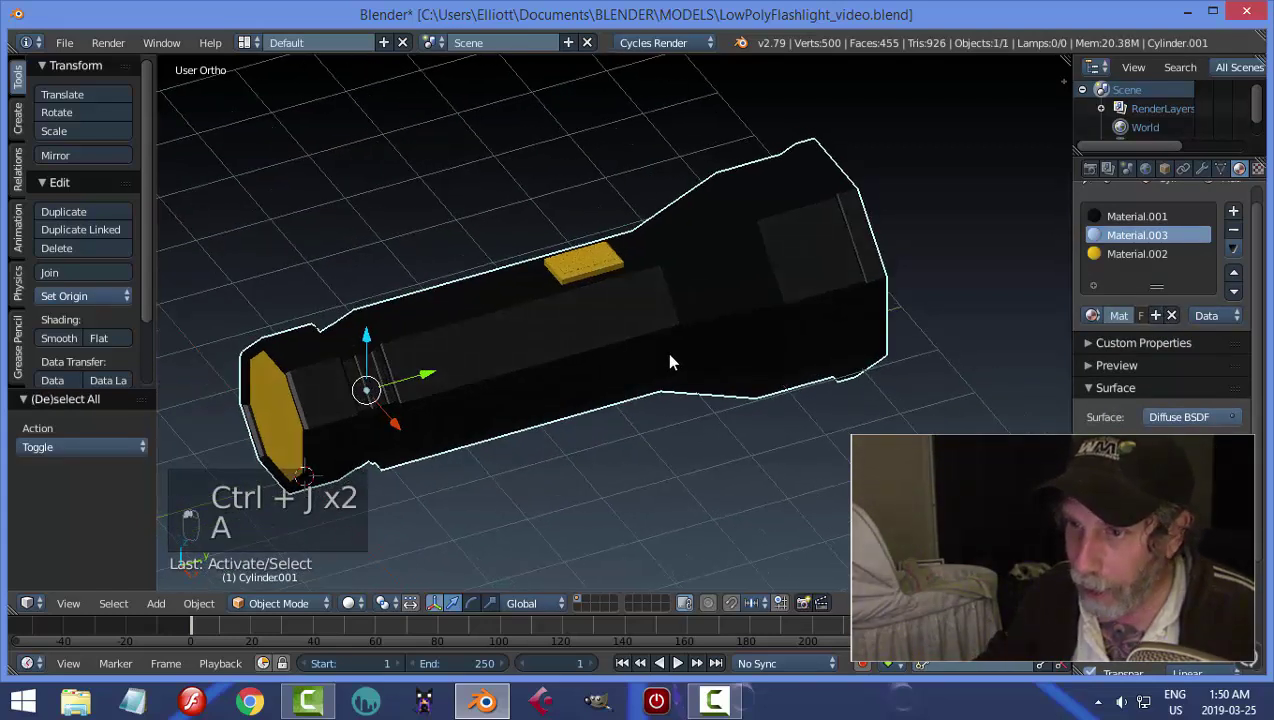
scroll(670, 362, down, 2)
key(r)
key(z)
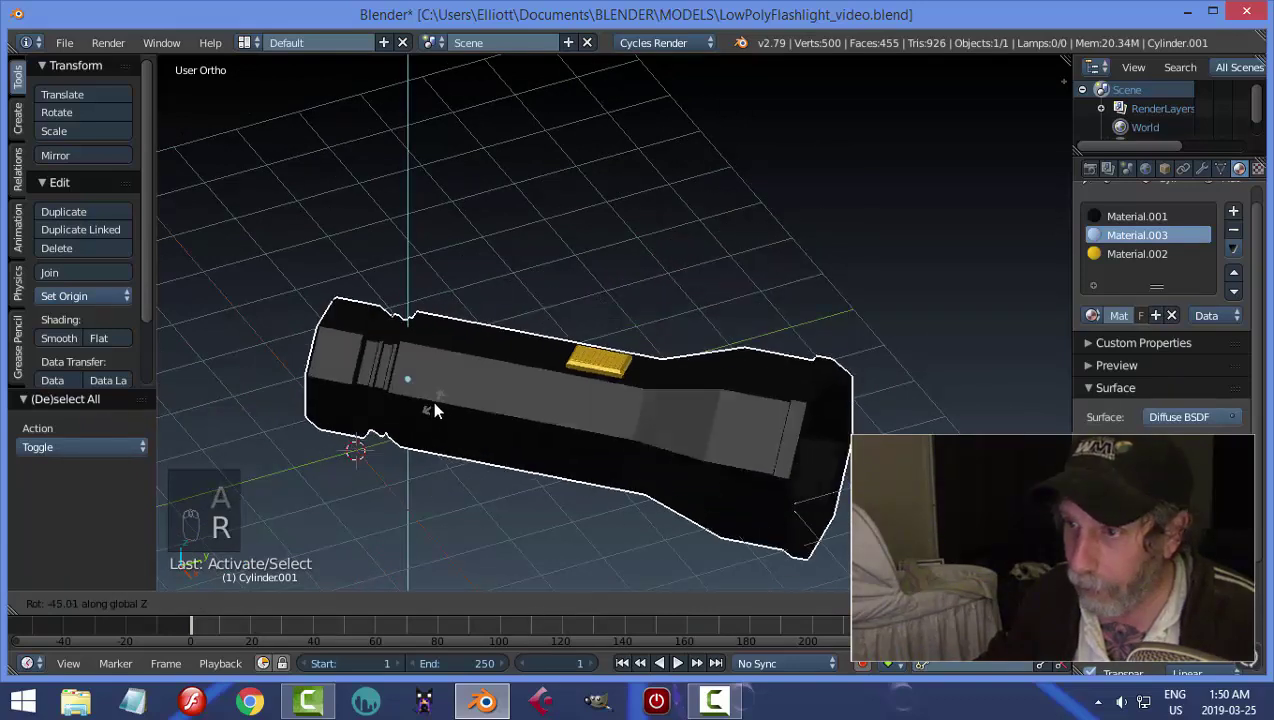
click(426, 410)
middle_drag(552, 403, 530, 388)
key(a)
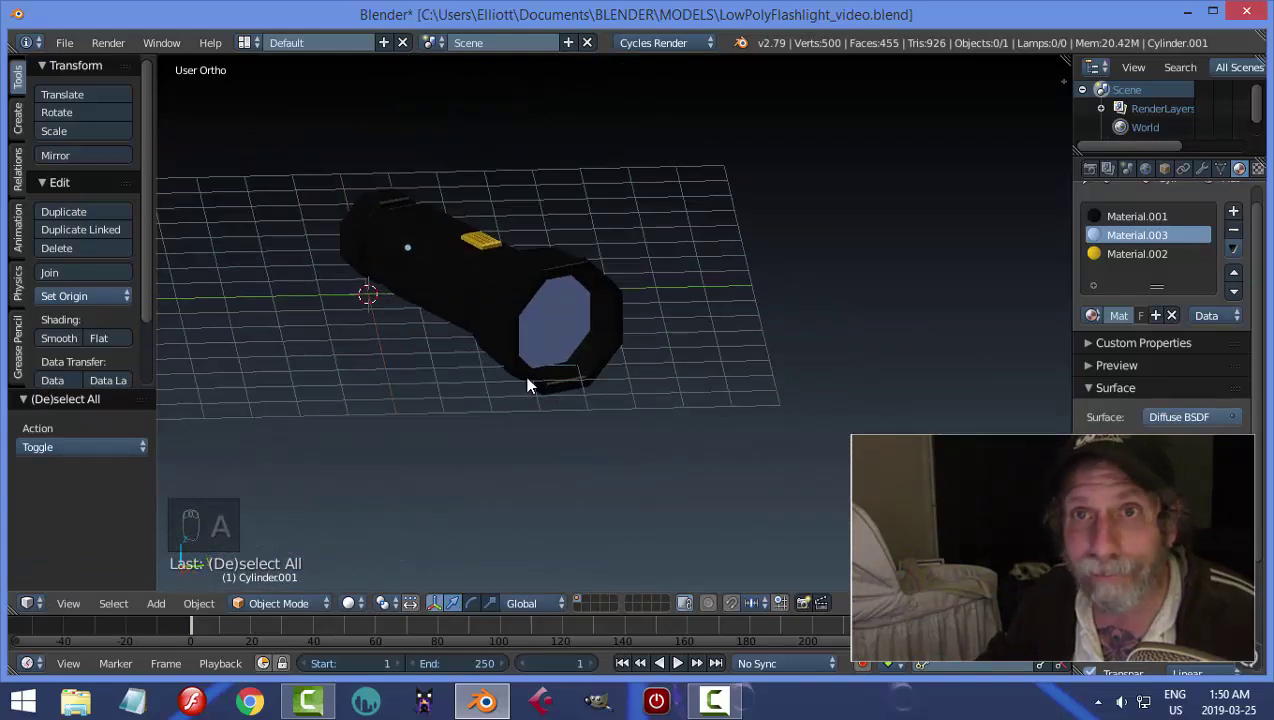